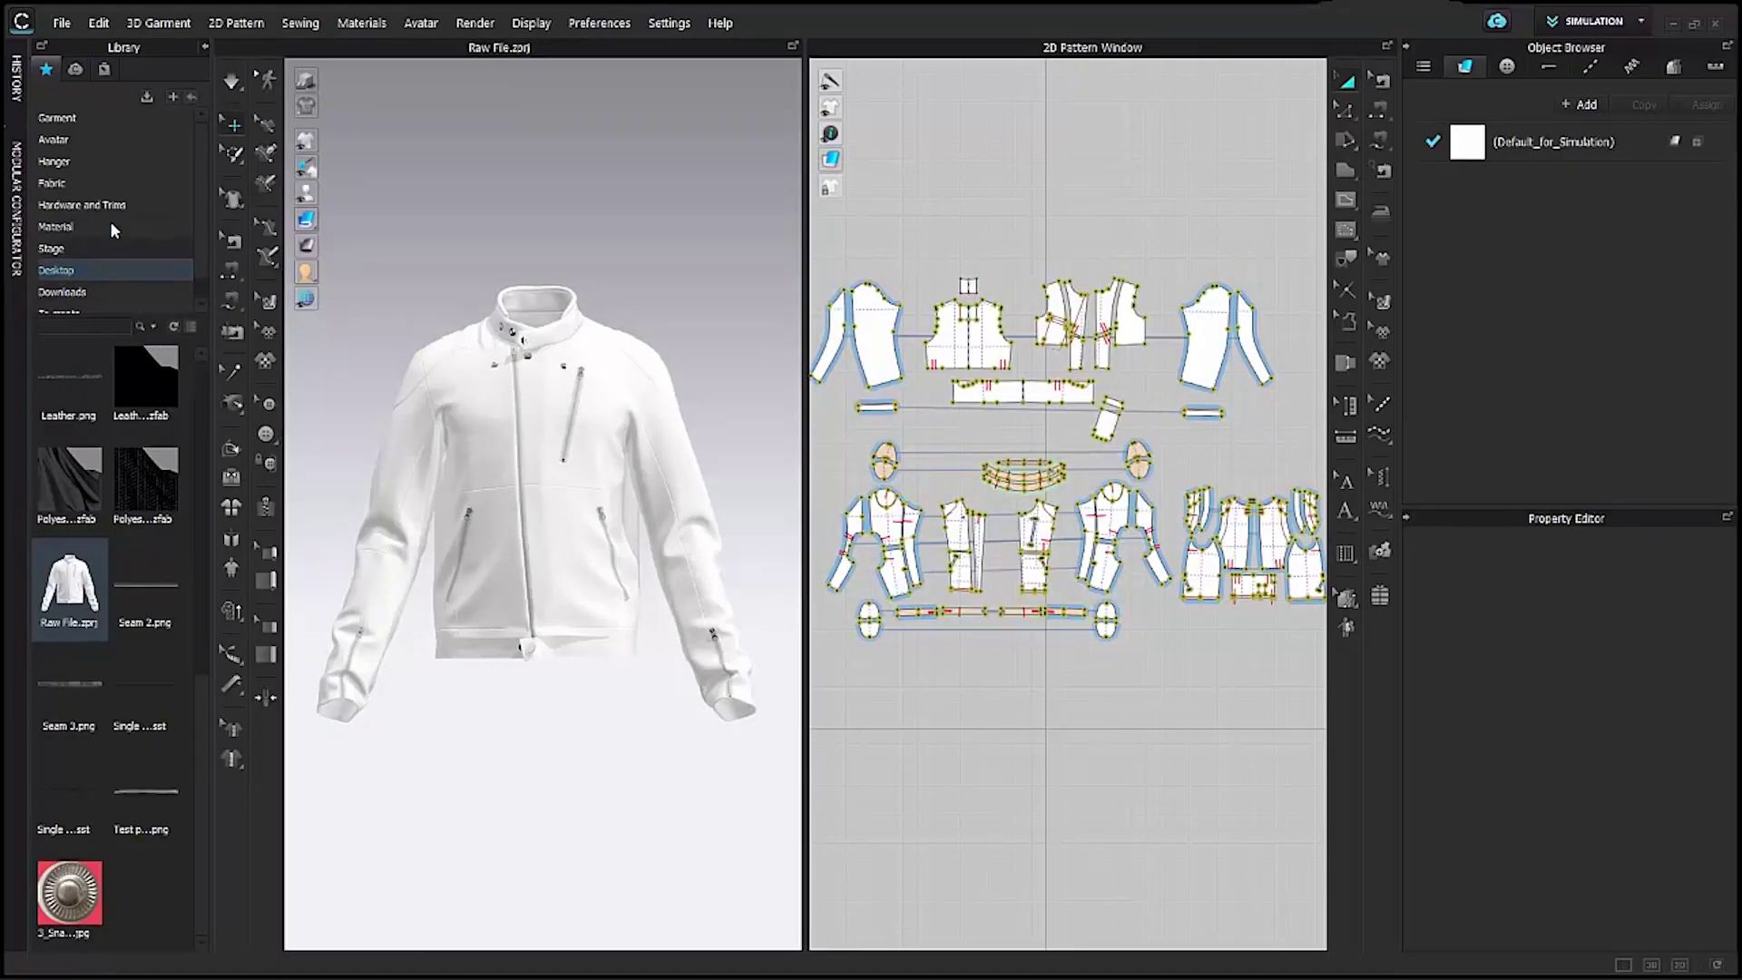
# Replace the default simulation fabric with the Leather_Lambskin preset from the Fabric library.
pyautogui.doubleClick(56, 183)
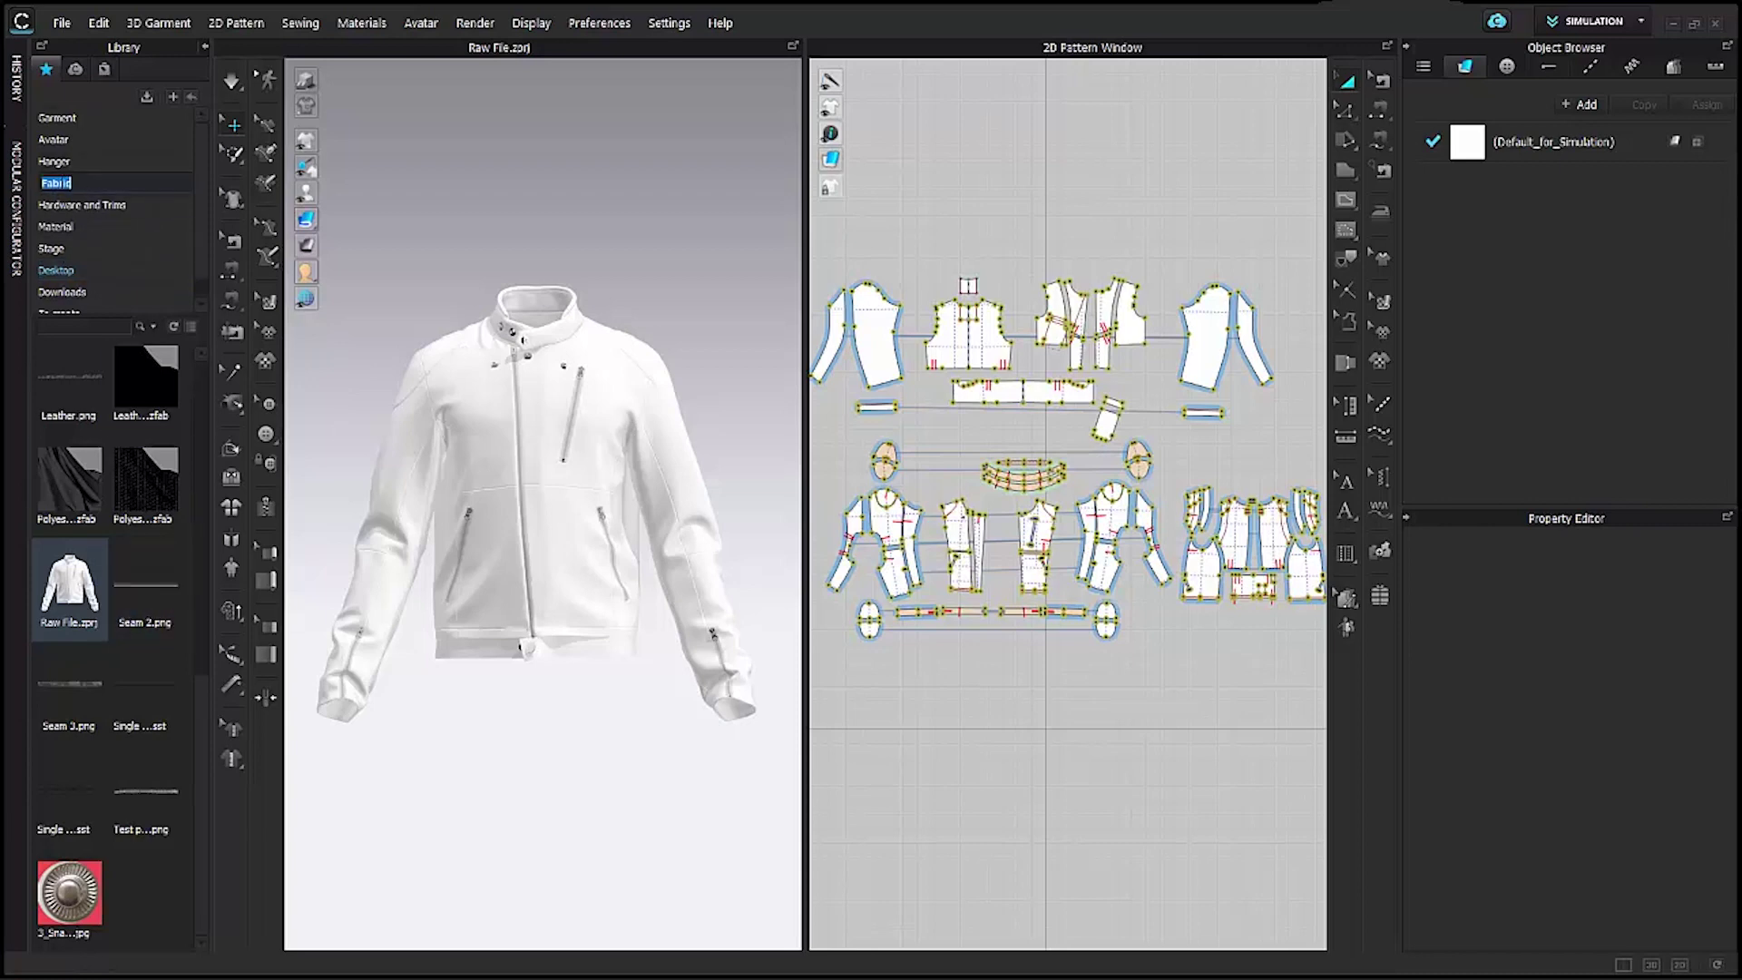
pyautogui.click(96, 178)
pyautogui.scroll(-5, 118, 635)
pyautogui.moveTo(152, 587); pyautogui.dragTo(1527, 136)
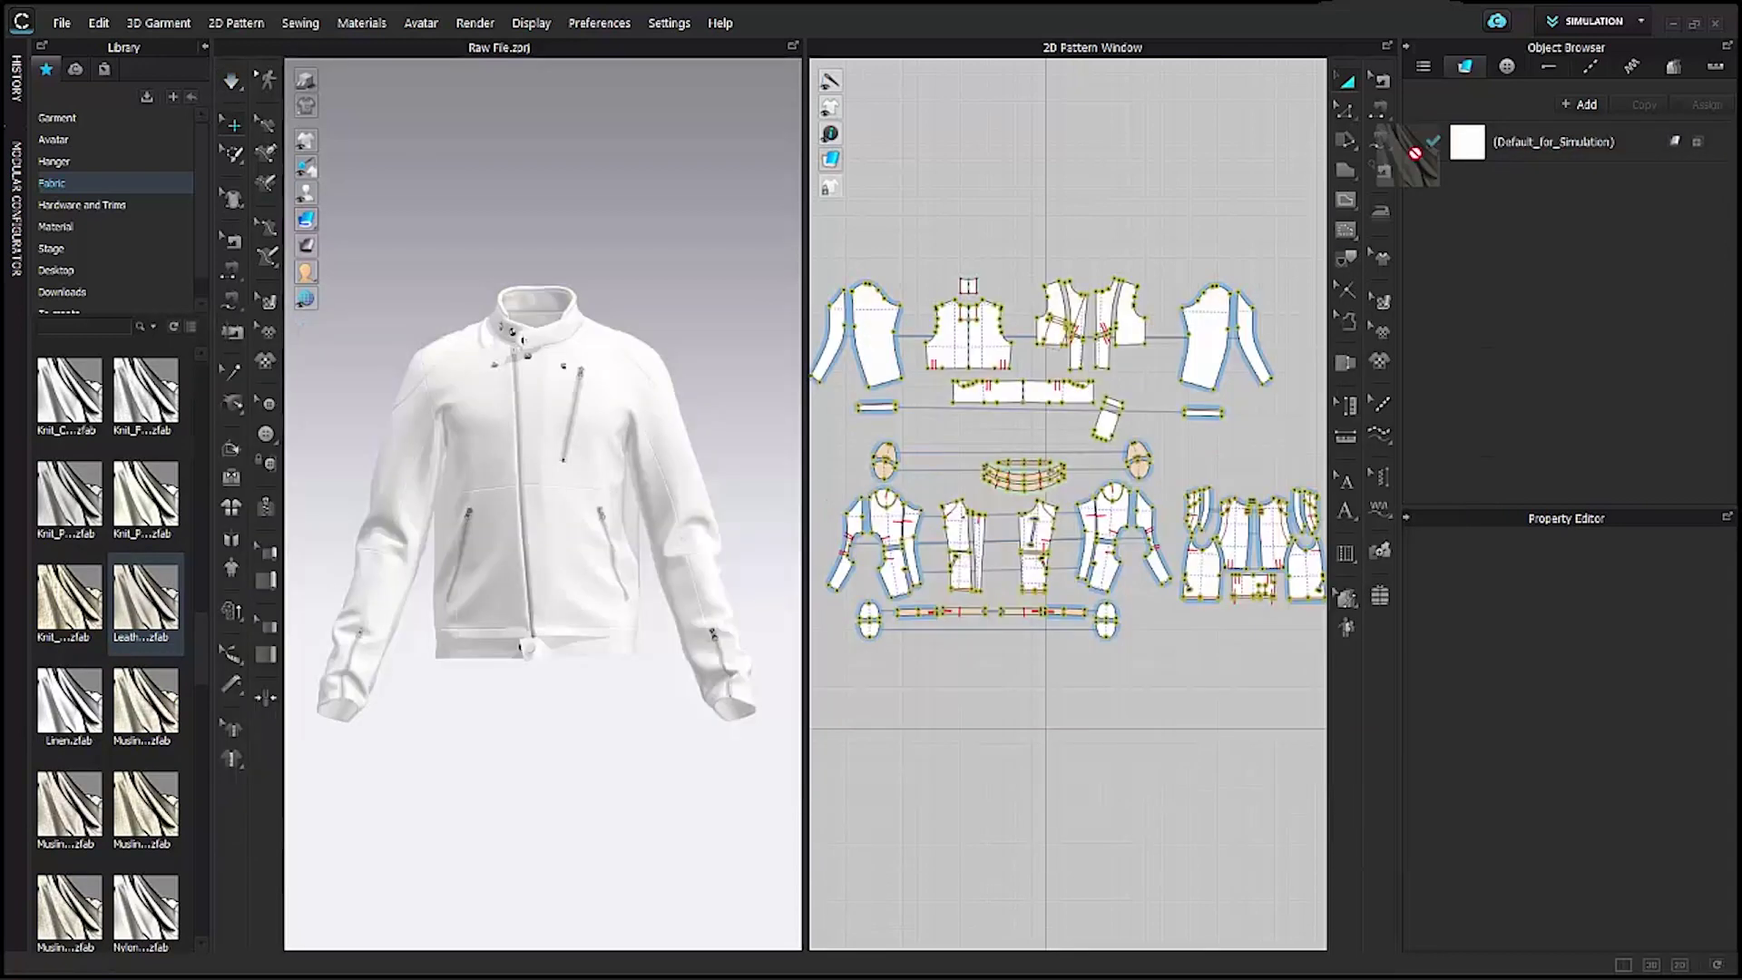
pyautogui.moveTo(1407, 149); pyautogui.dragTo(1565, 138)
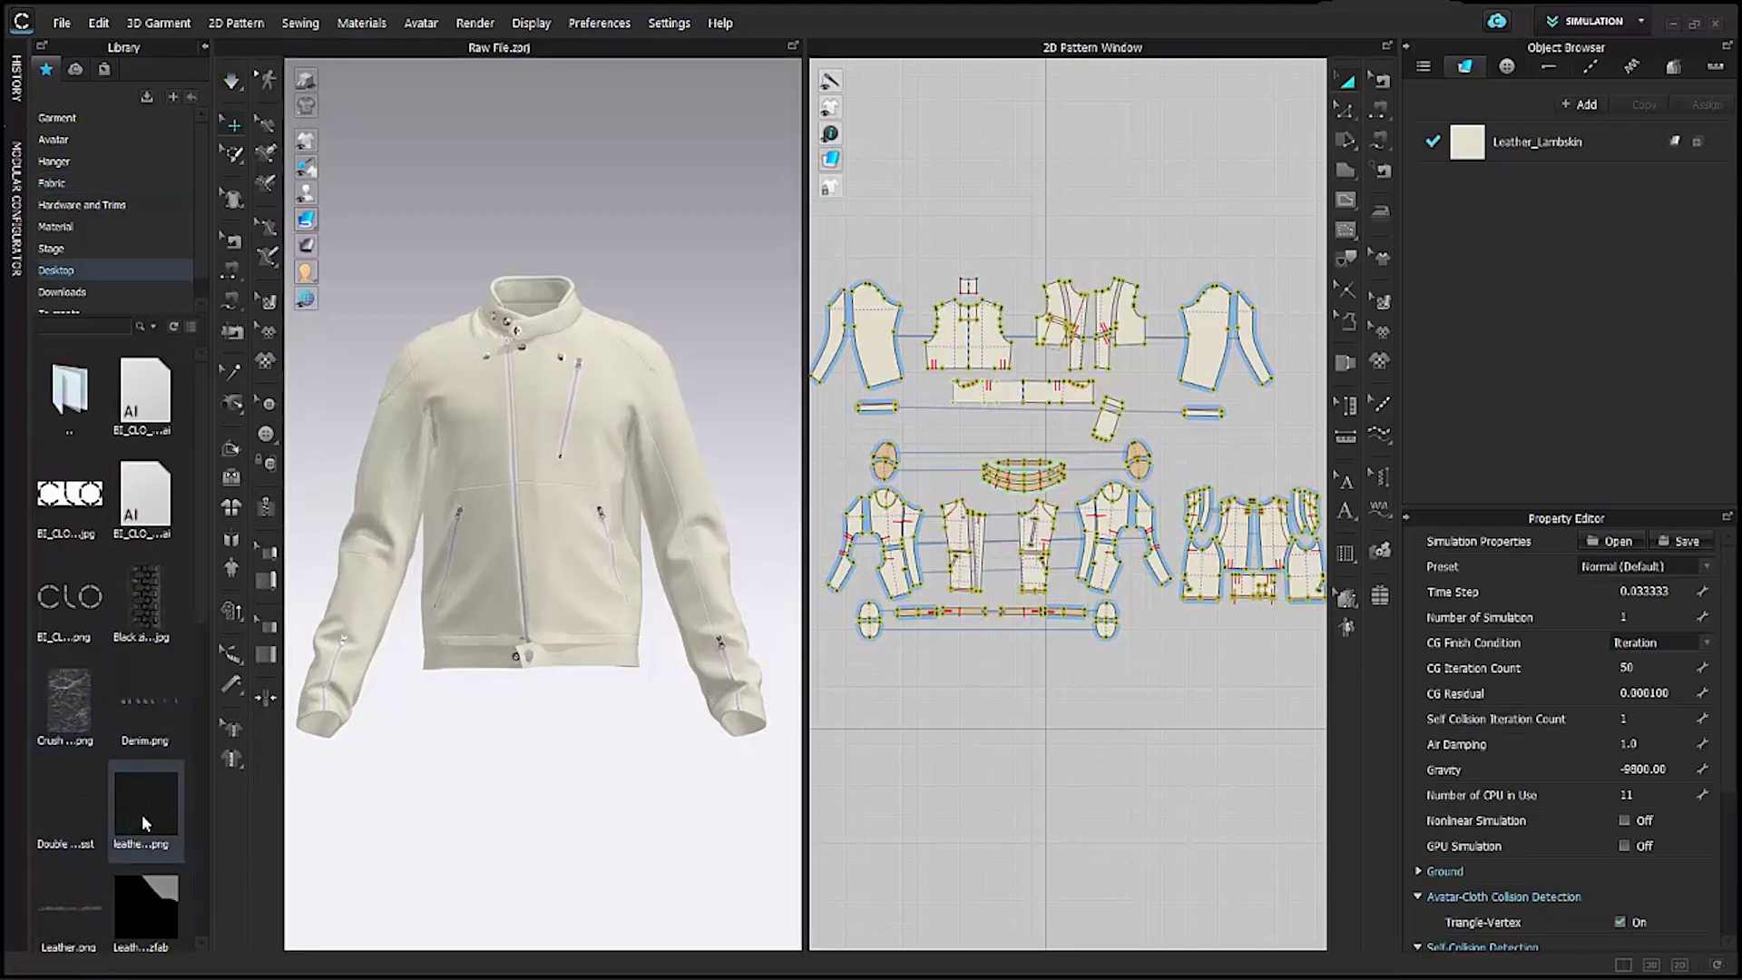
# Preview the leather 02.png image in the Desktop library folder and apply it as texture to the Leather_Lambskin fabric.
pyautogui.moveTo(143, 818)
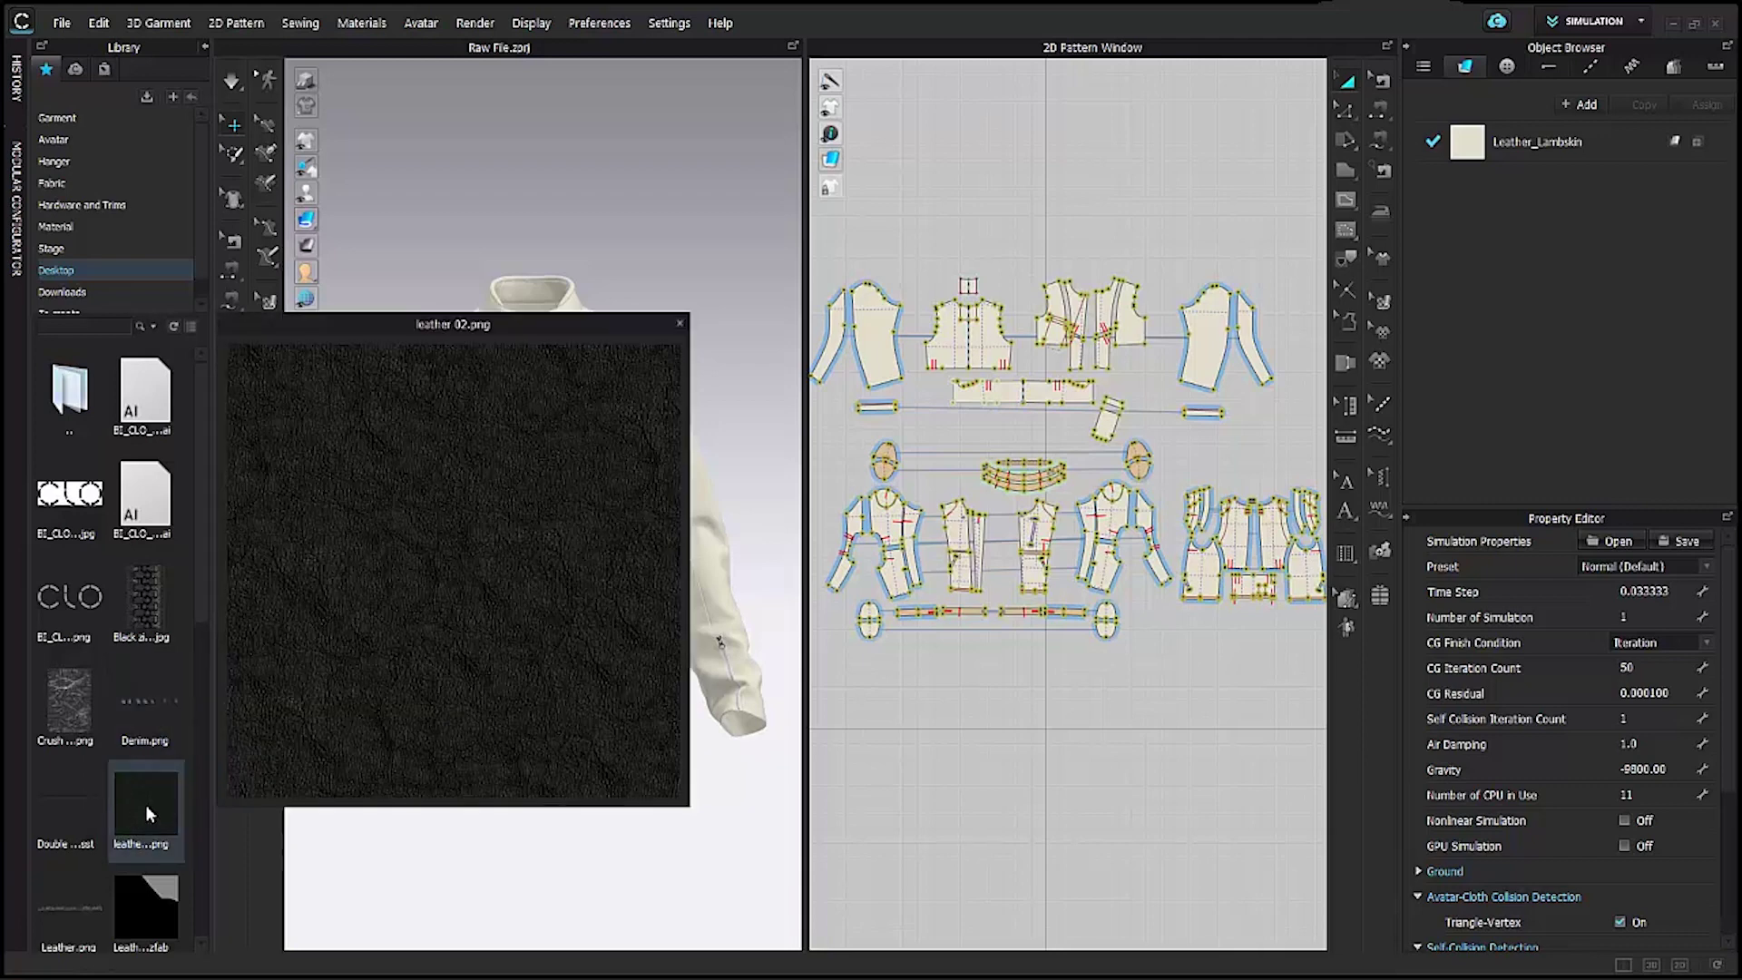
pyautogui.moveTo(145, 803); pyautogui.dragTo(1047, 483)
pyautogui.moveTo(1538, 136); pyautogui.dragTo(1538, 137)
pyautogui.click(445, 672)
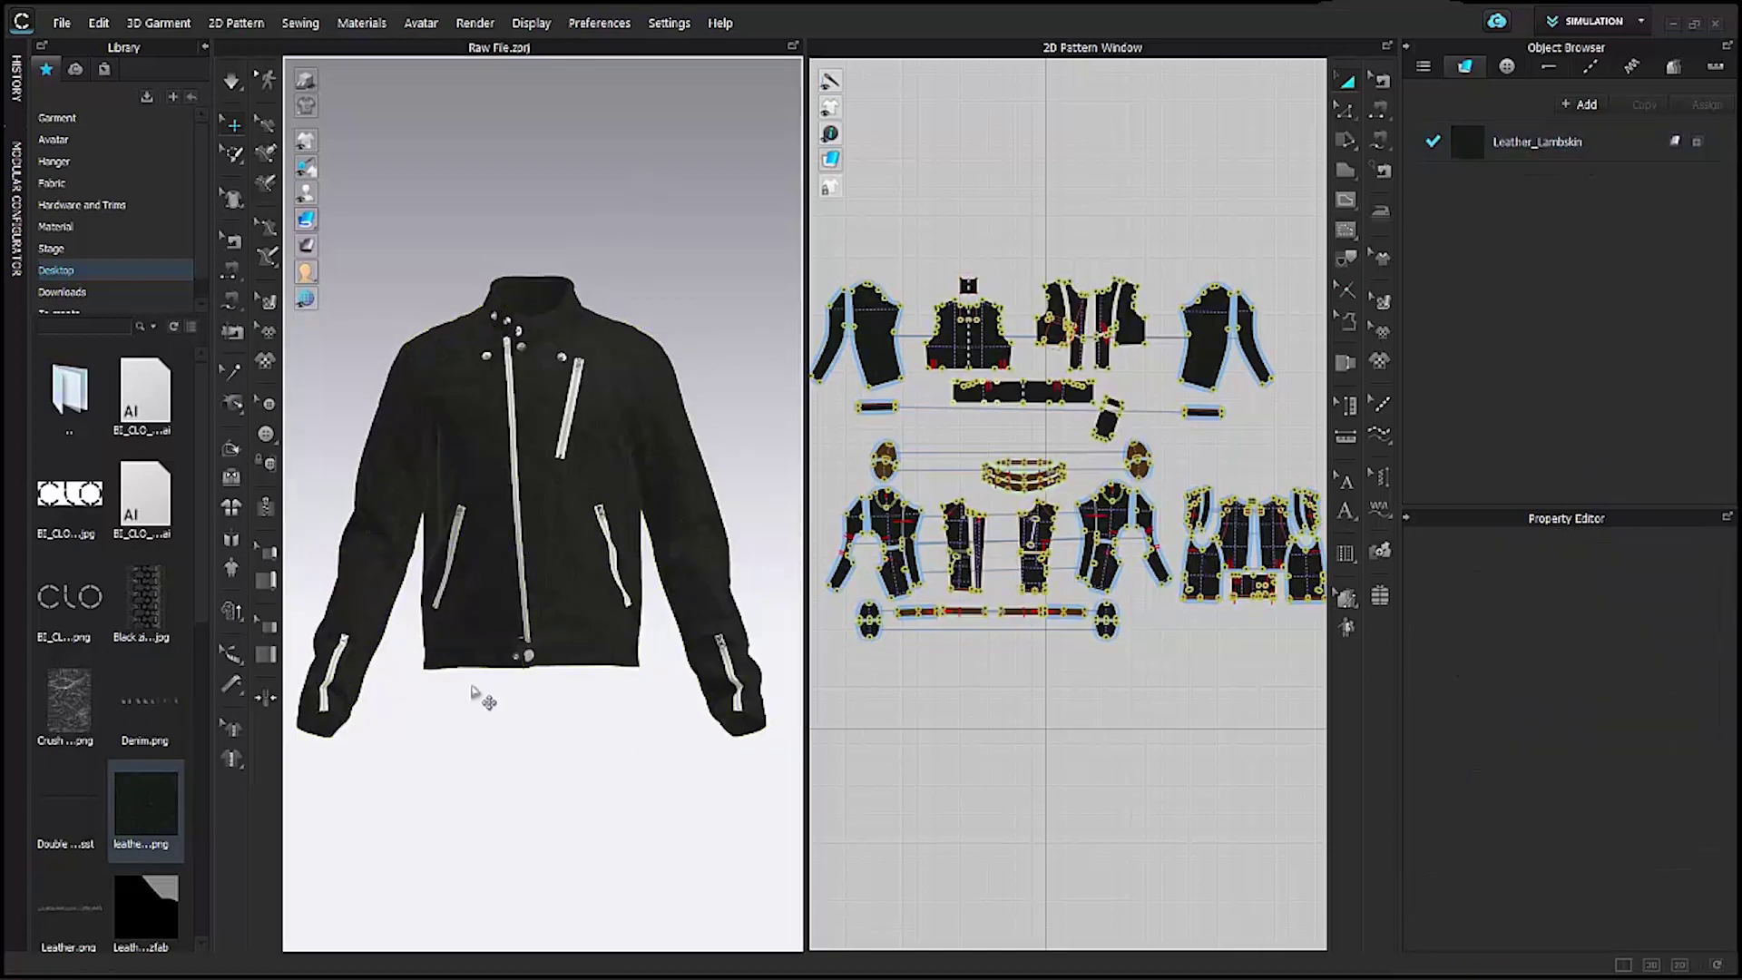
# Select the Leather_Lambskin fabric and change its material type to Leather.
pyautogui.moveTo(490, 629); pyautogui.dragTo(597, 631, button='right')
pyautogui.press('2')
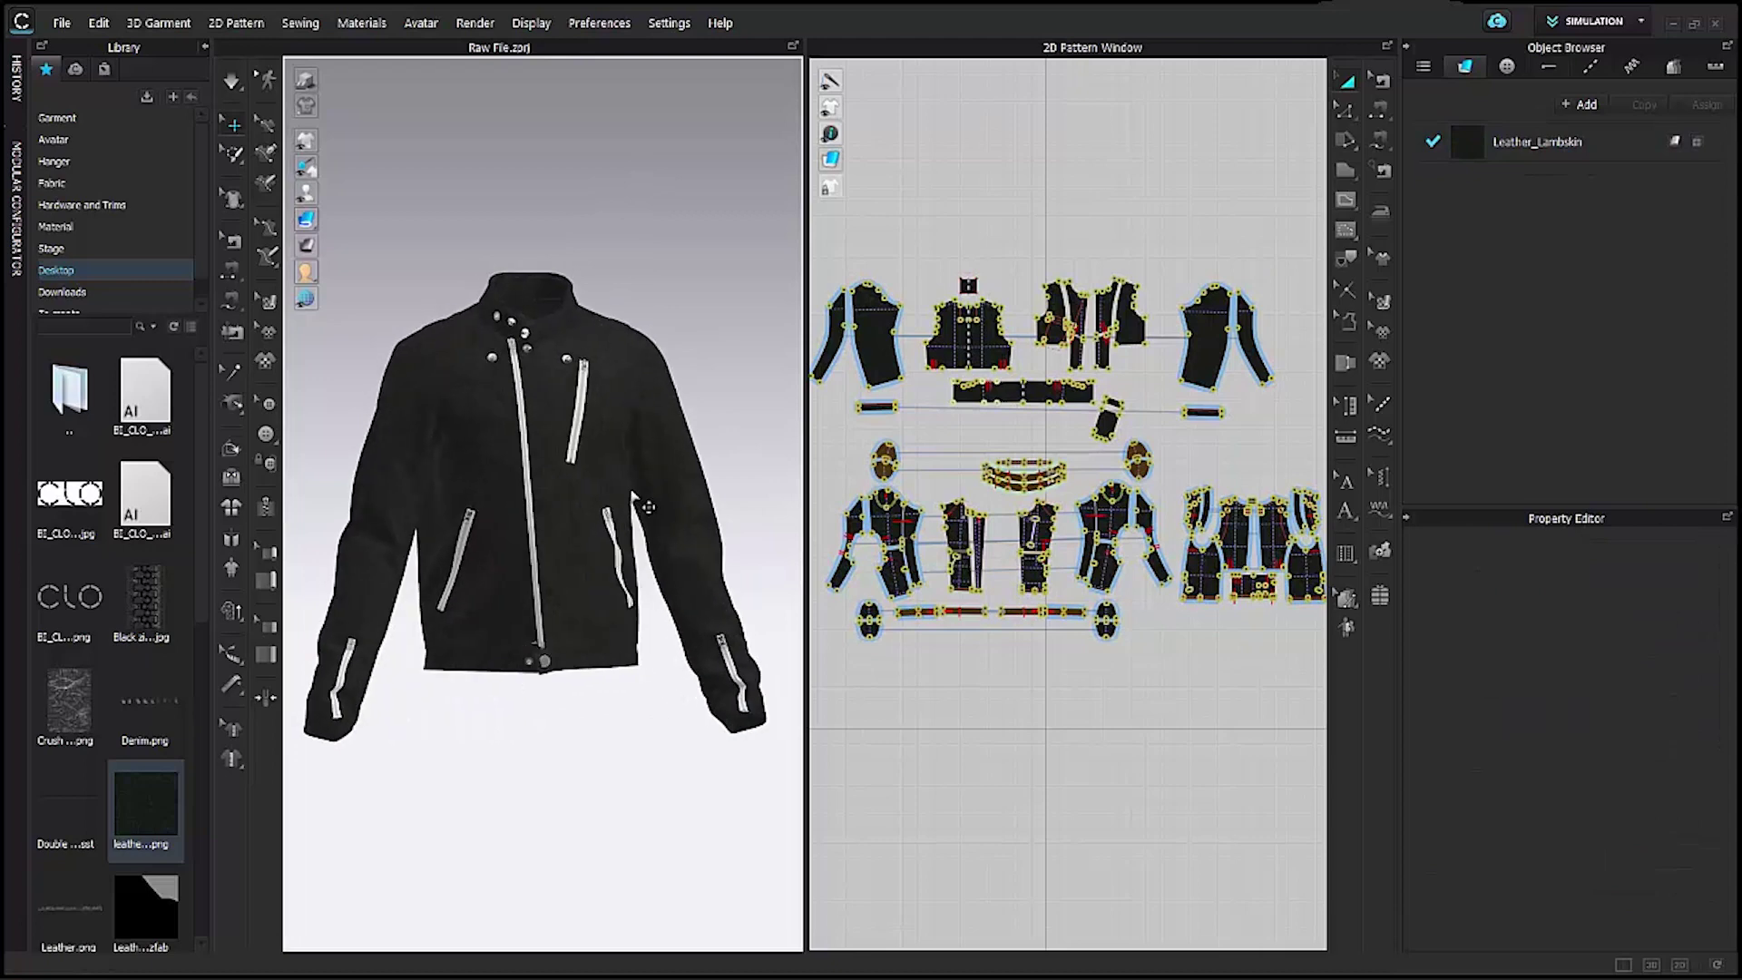
pyautogui.scroll(5, 632, 497)
pyautogui.moveTo(676, 426); pyautogui.dragTo(645, 762, button='middle')
pyautogui.moveTo(645, 762); pyautogui.dragTo(617, 717, button='right')
pyautogui.click(1518, 140)
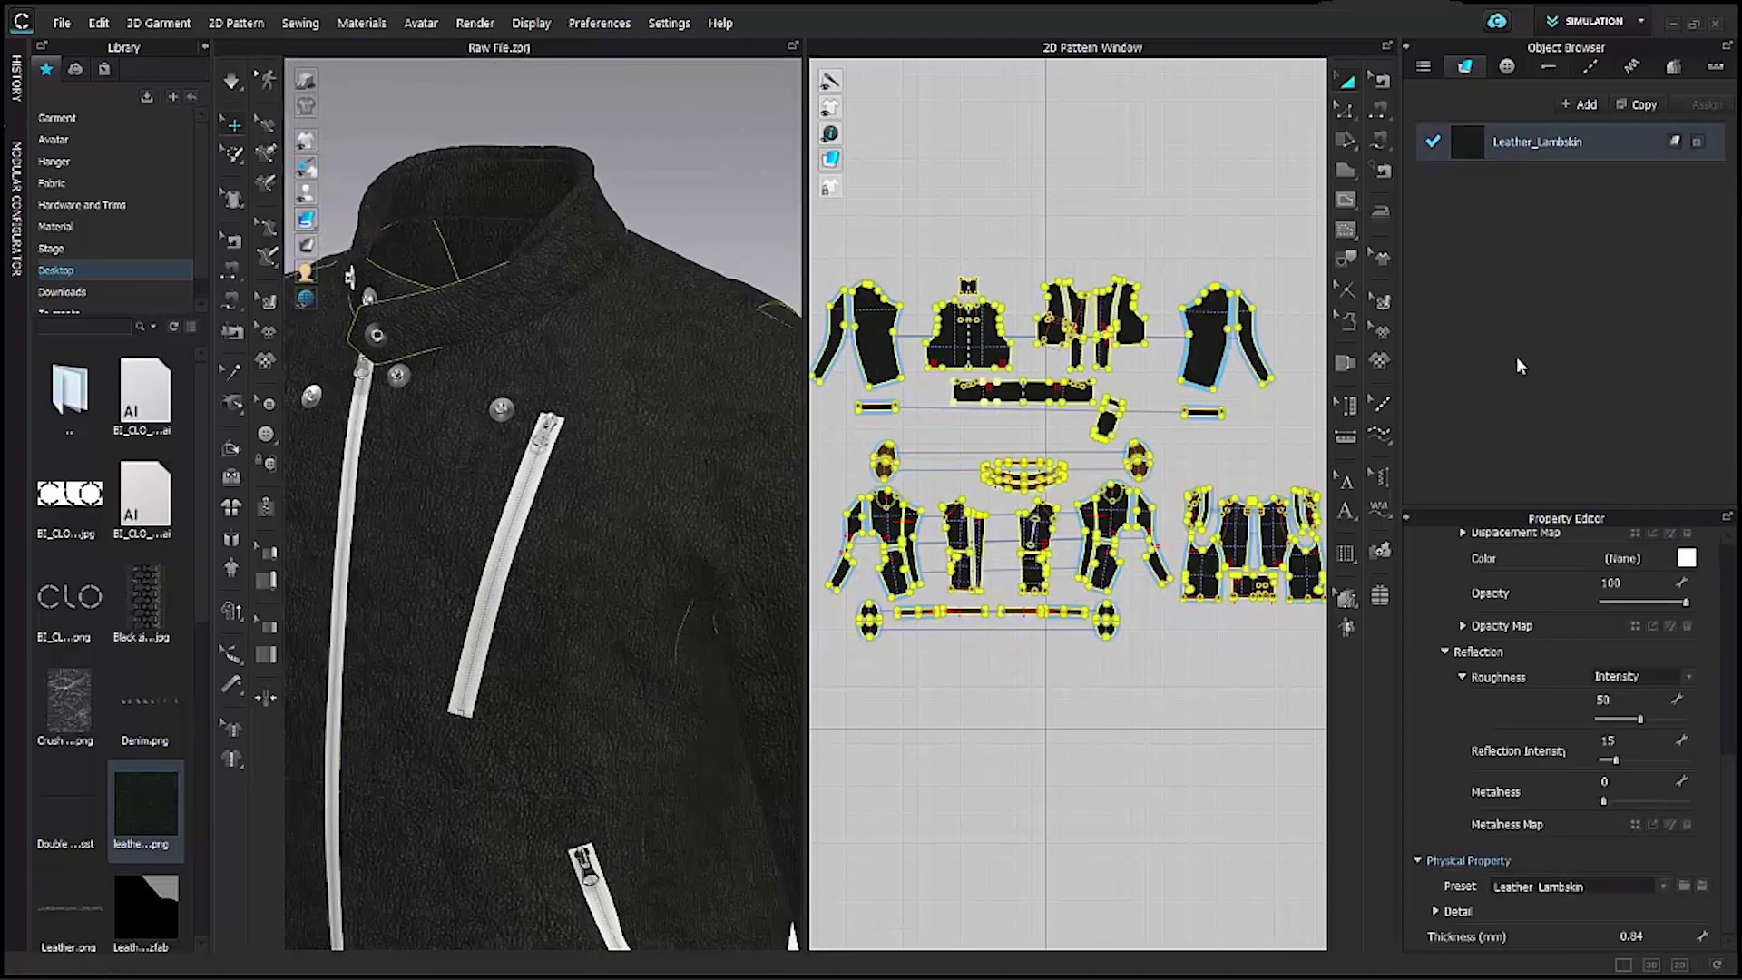
pyautogui.scroll(3, 1562, 804)
pyautogui.scroll(2, 1514, 690)
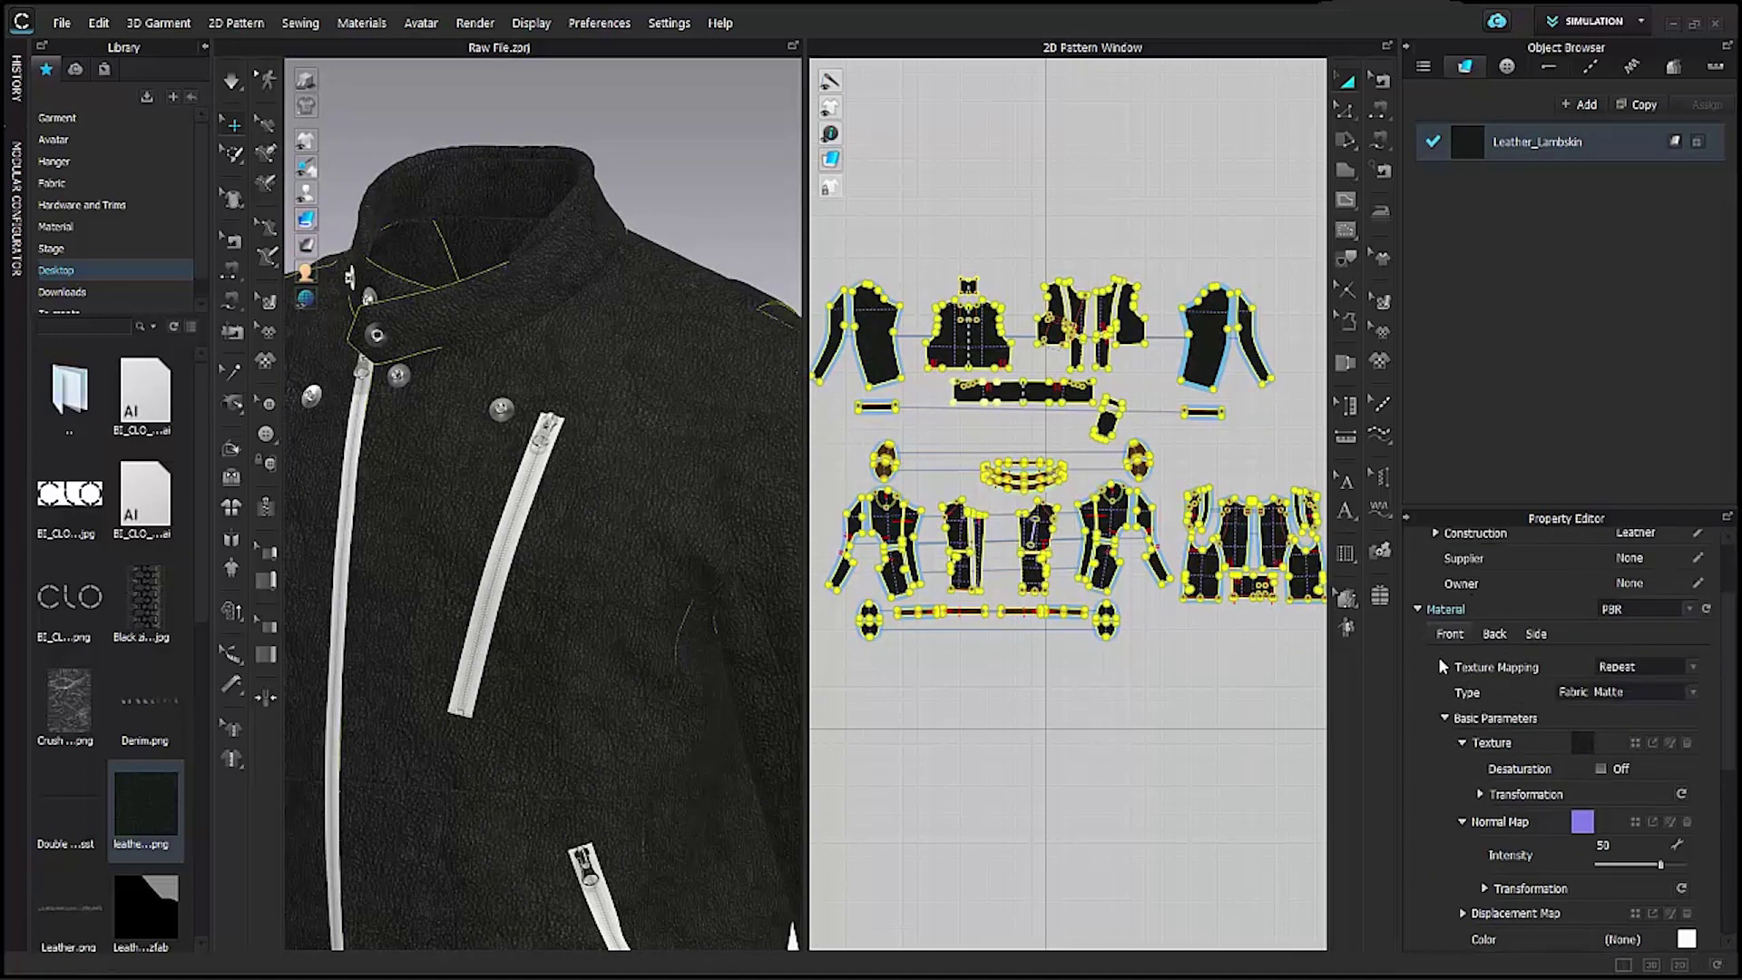
pyautogui.click(1586, 694)
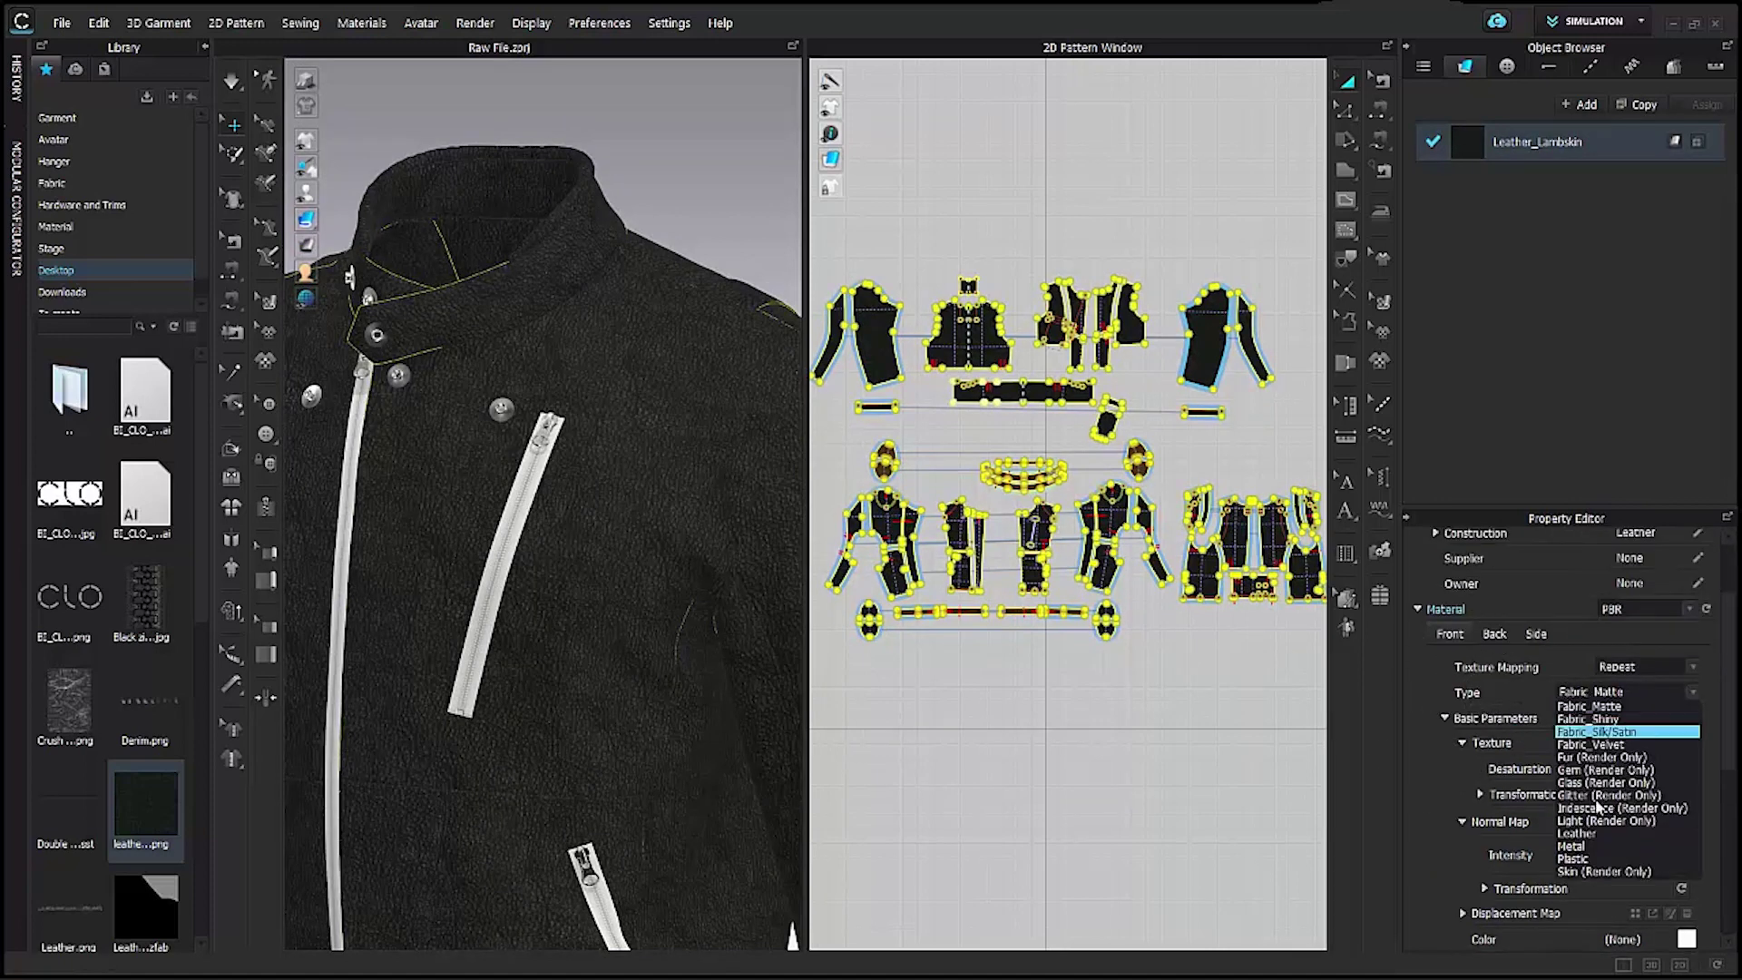
pyautogui.click(1599, 841)
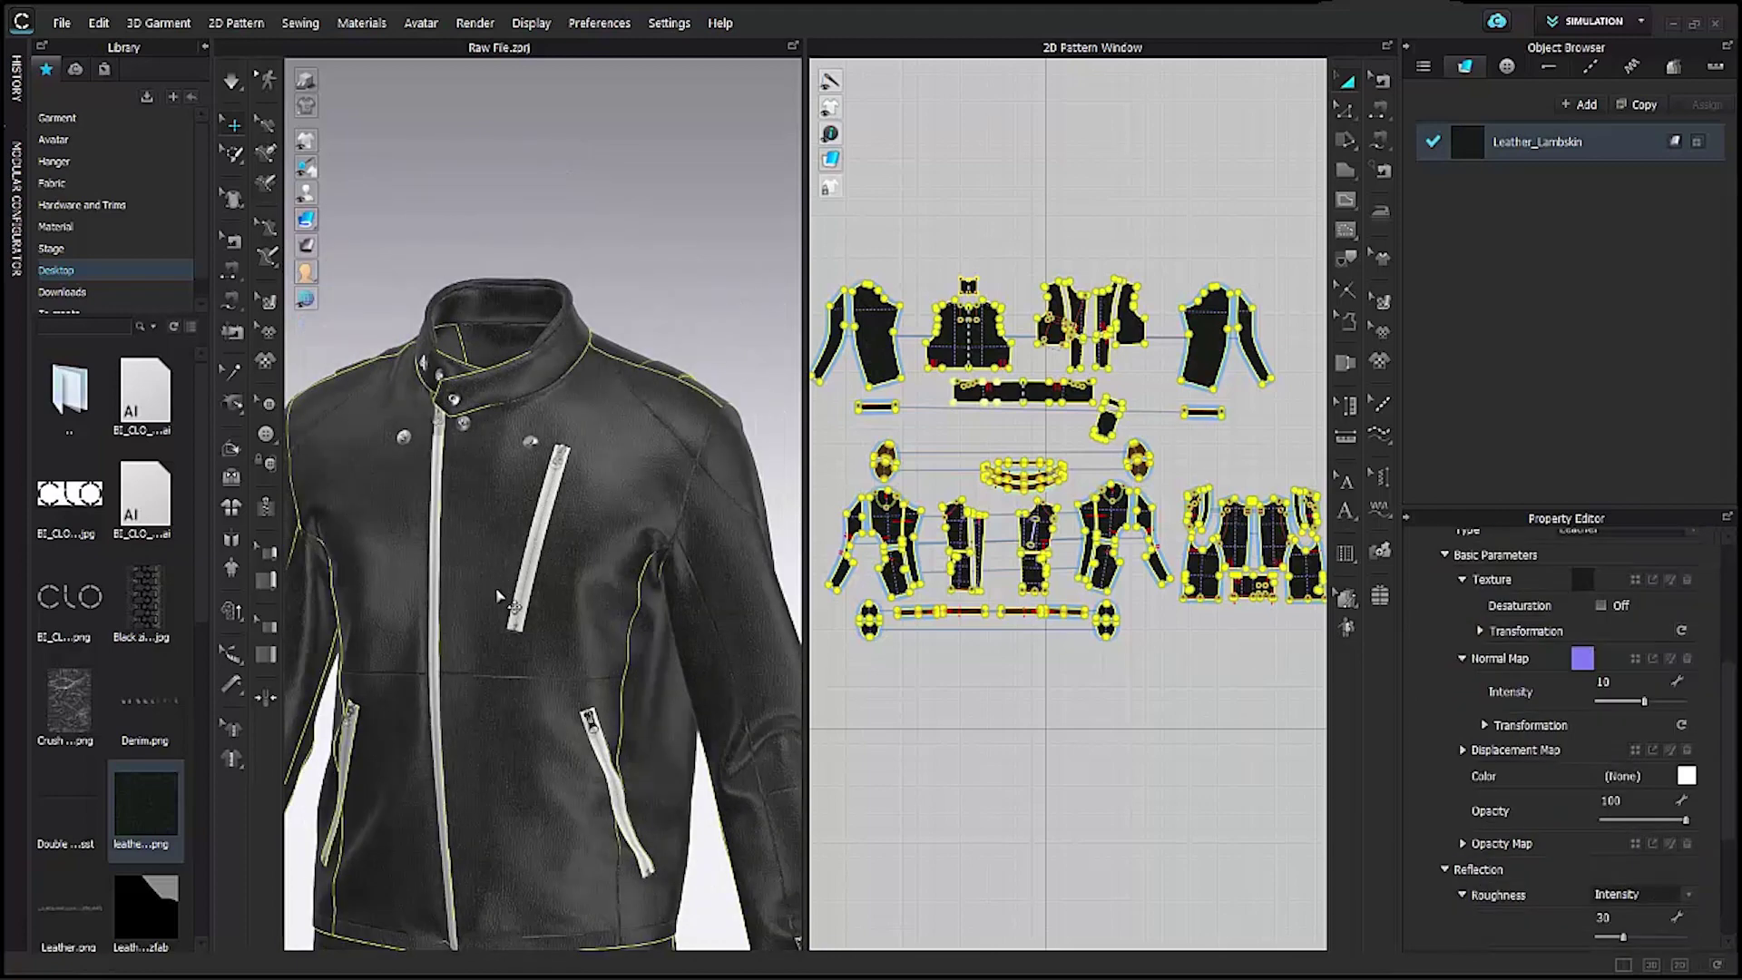
# Examine the leather grain and sheen up close on the front of the 3D jacket.
pyautogui.scroll(5, 498, 596)
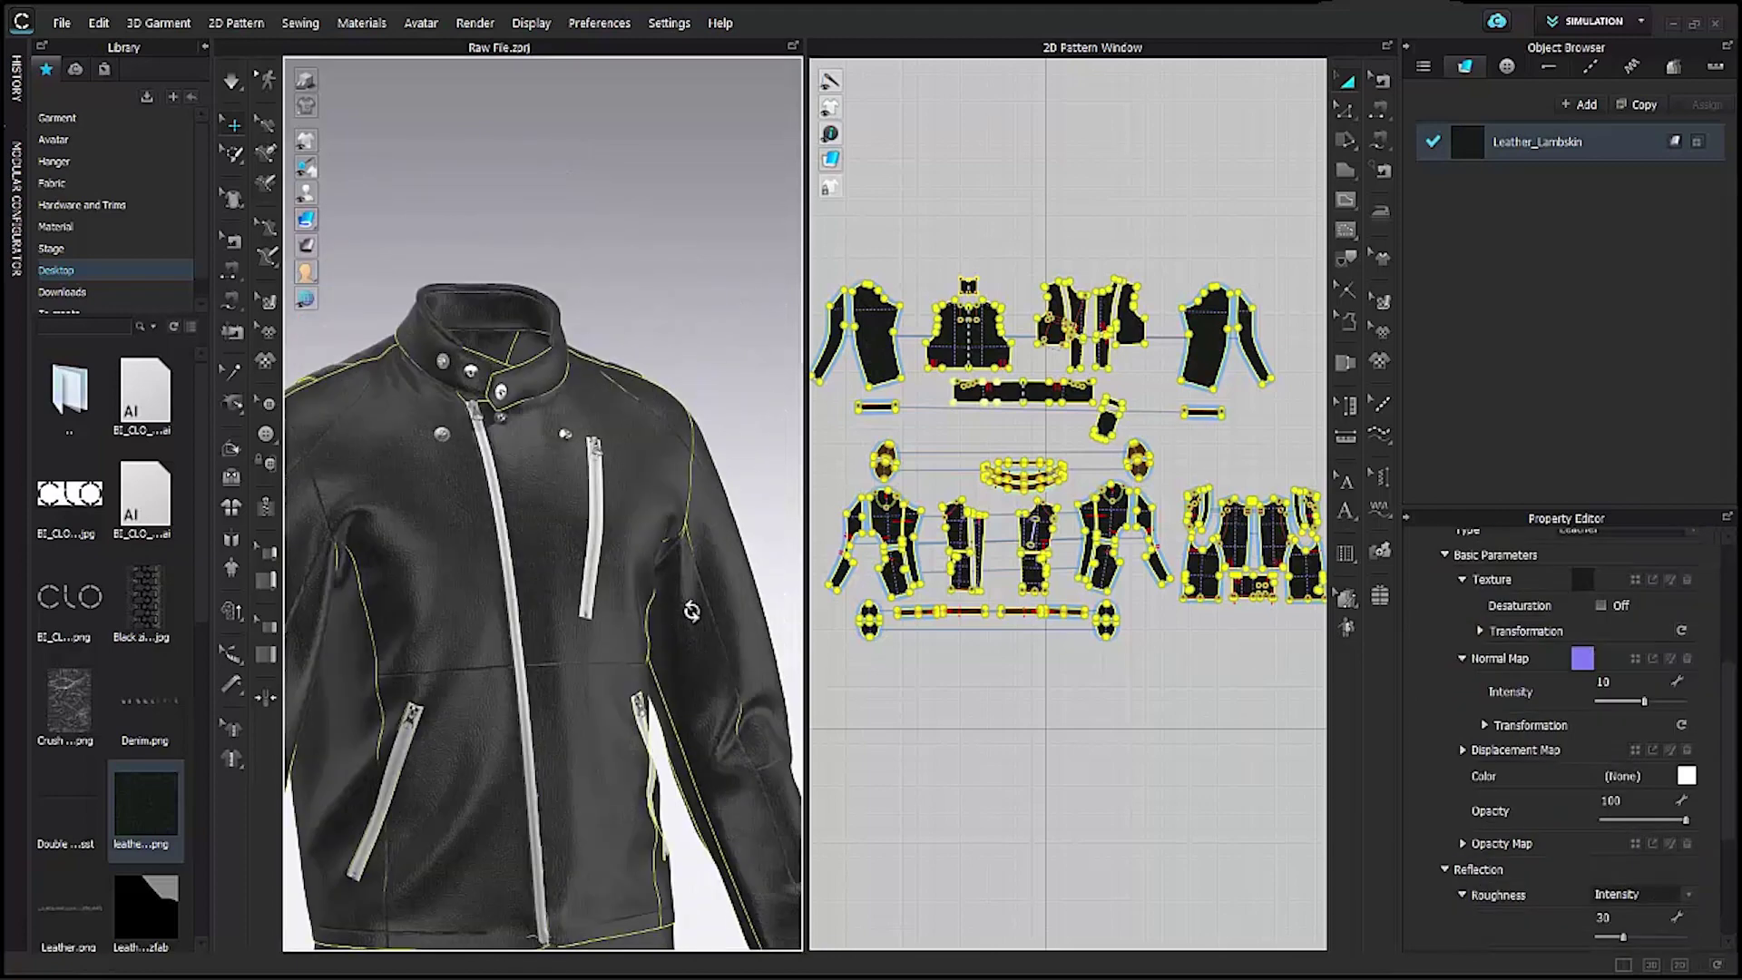
pyautogui.scroll(3, 596, 569)
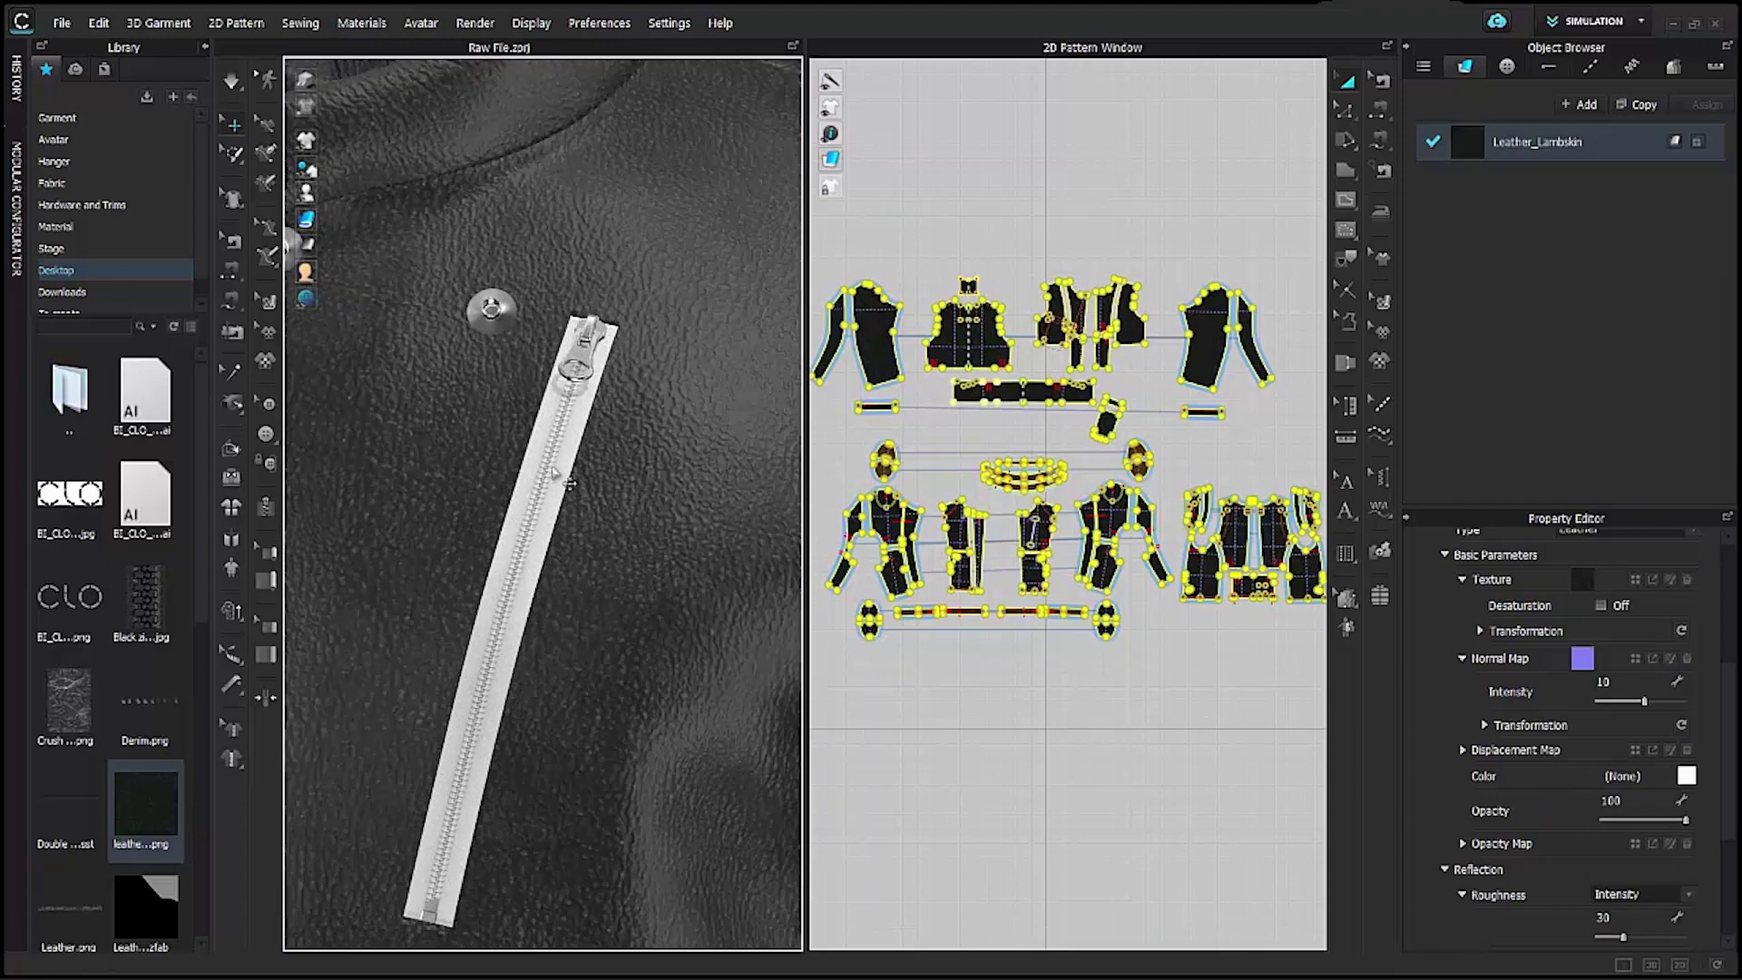
pyautogui.scroll(-4, 635, 572)
pyautogui.scroll(-4, 620, 594)
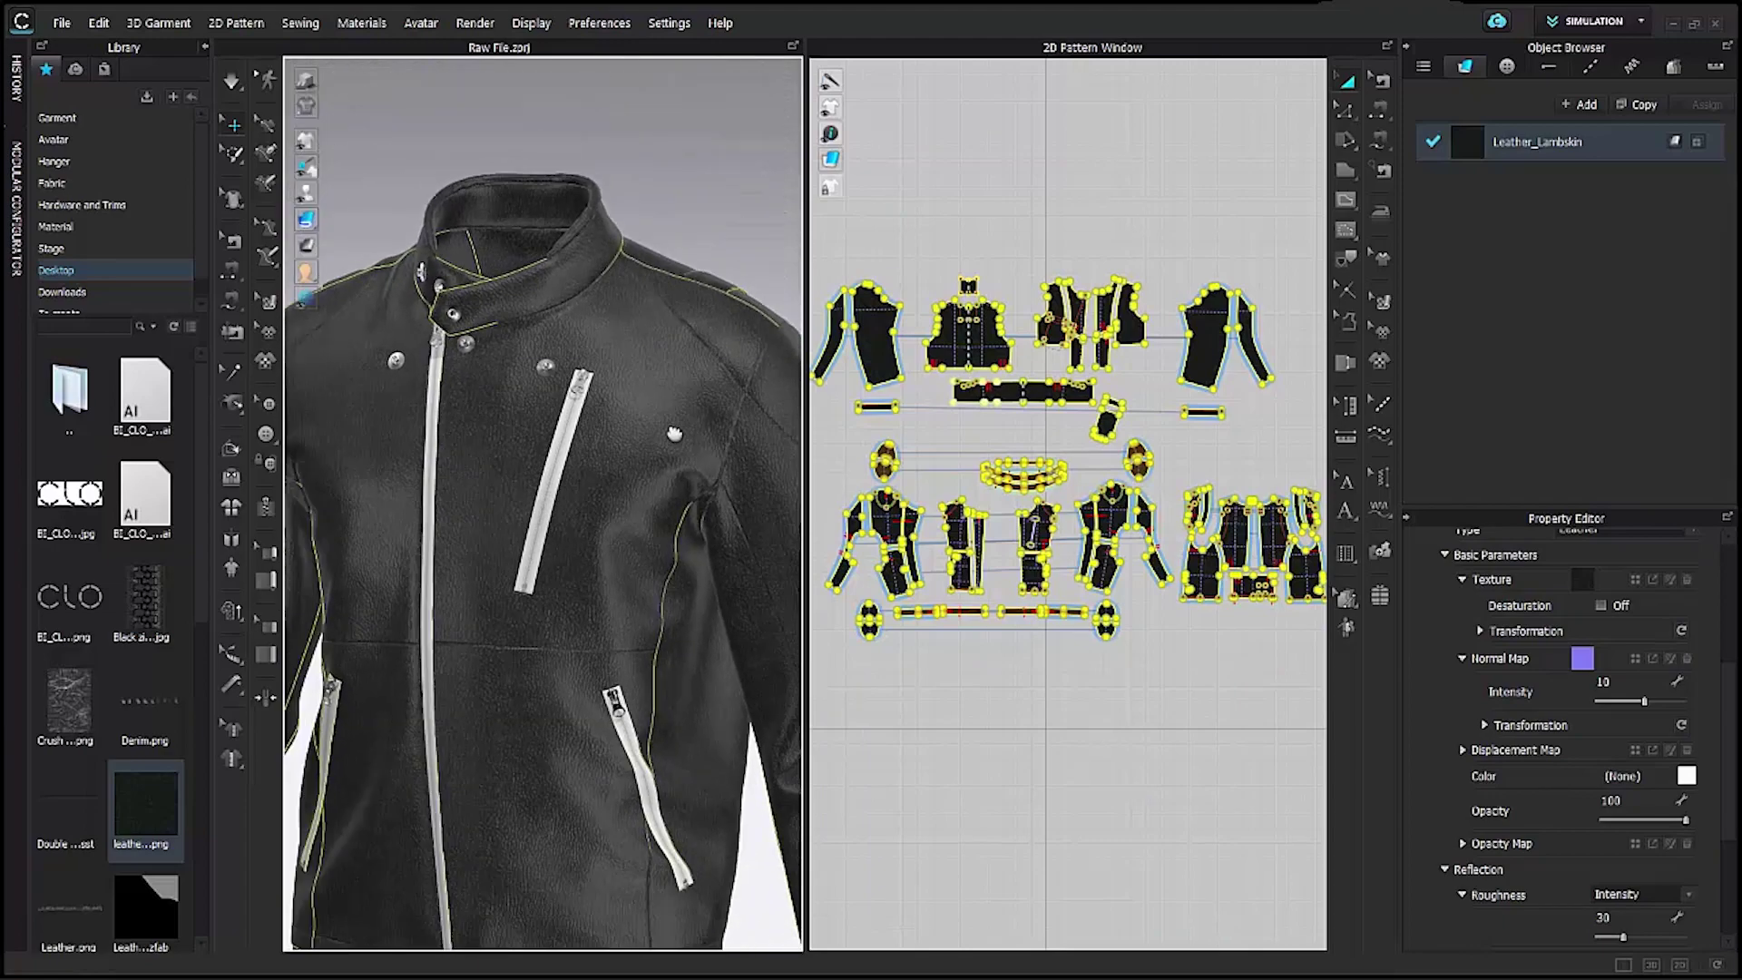
pyautogui.scroll(4, 531, 360)
pyautogui.scroll(2, 524, 386)
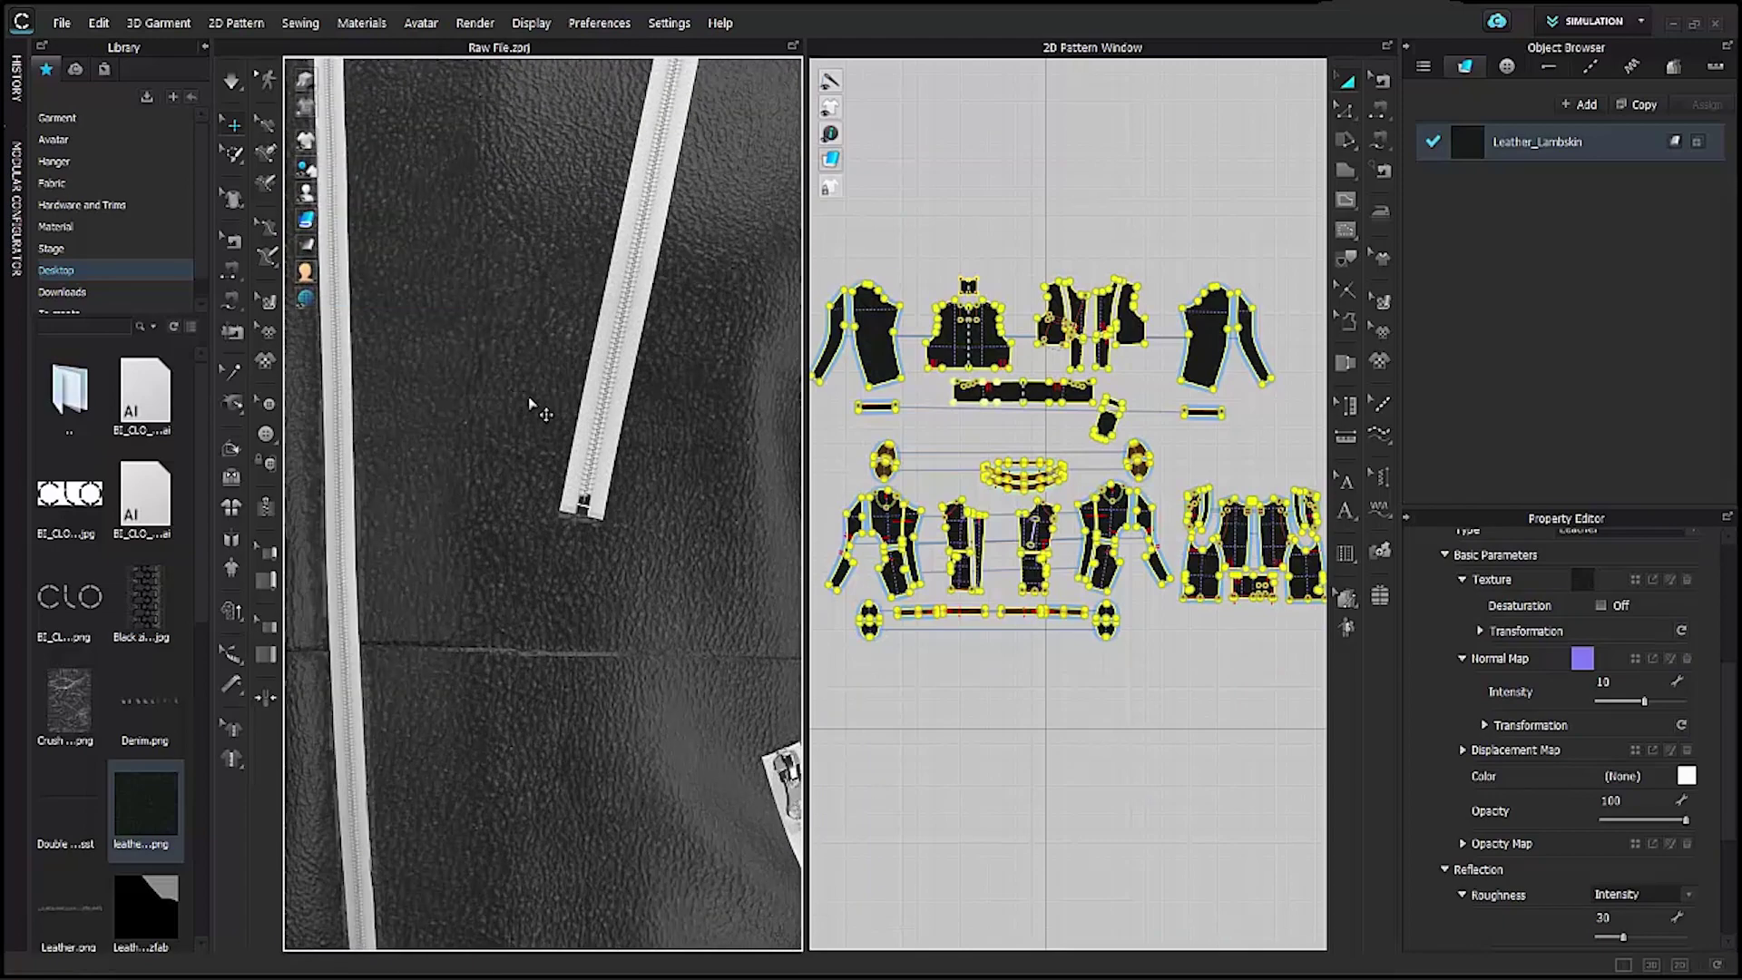
pyautogui.scroll(-4, 626, 459)
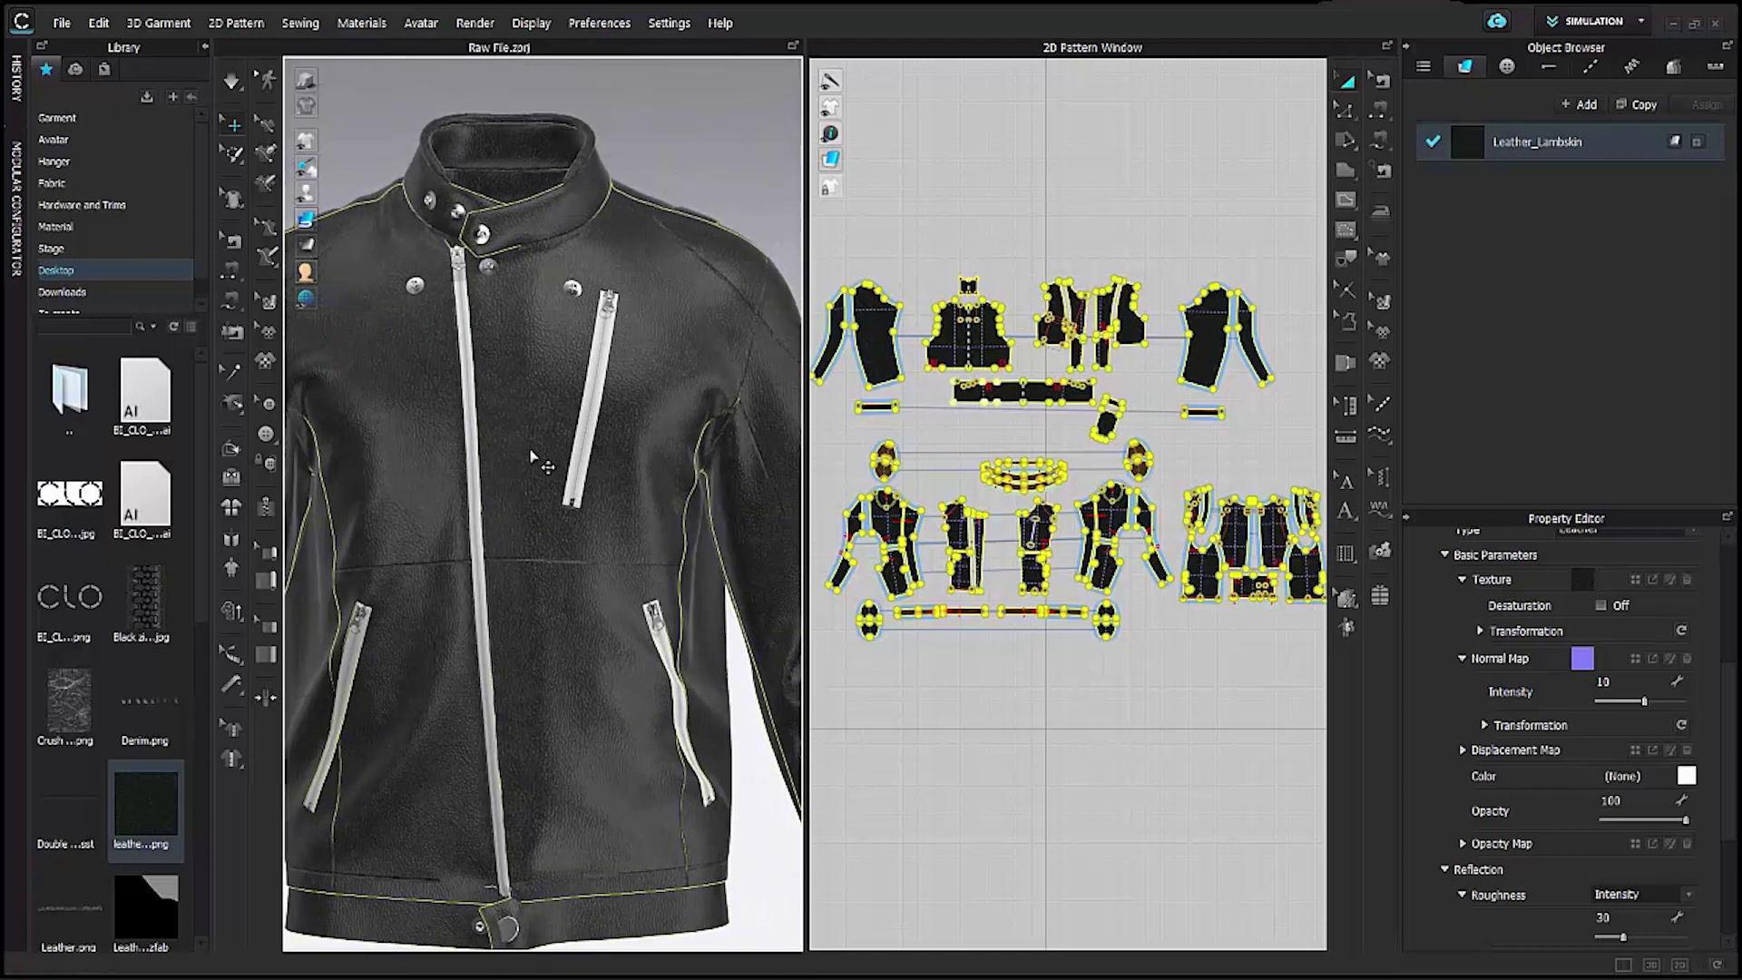
# Open the leather texture for editing on the 3D jacket and set the fabric's reflection intensity to 90.
pyautogui.click(268, 307)
pyautogui.click(531, 406)
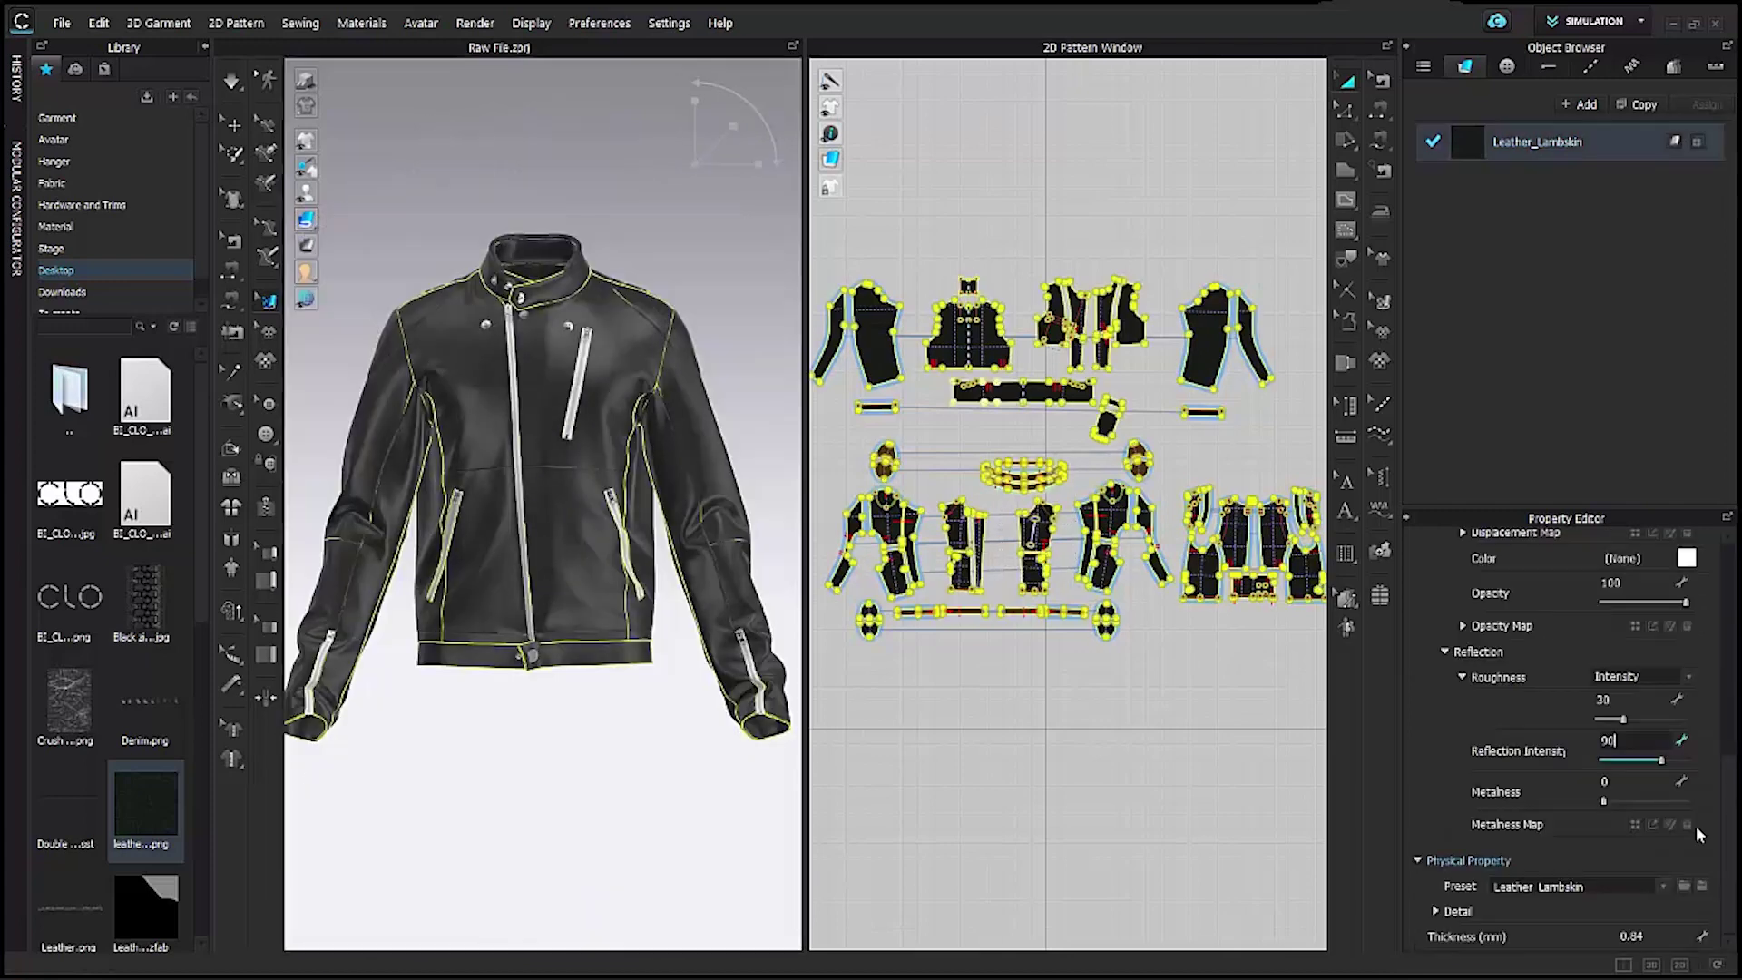
pyautogui.press('Return')
pyautogui.moveTo(626, 654); pyautogui.dragTo(299, 635, button='right')
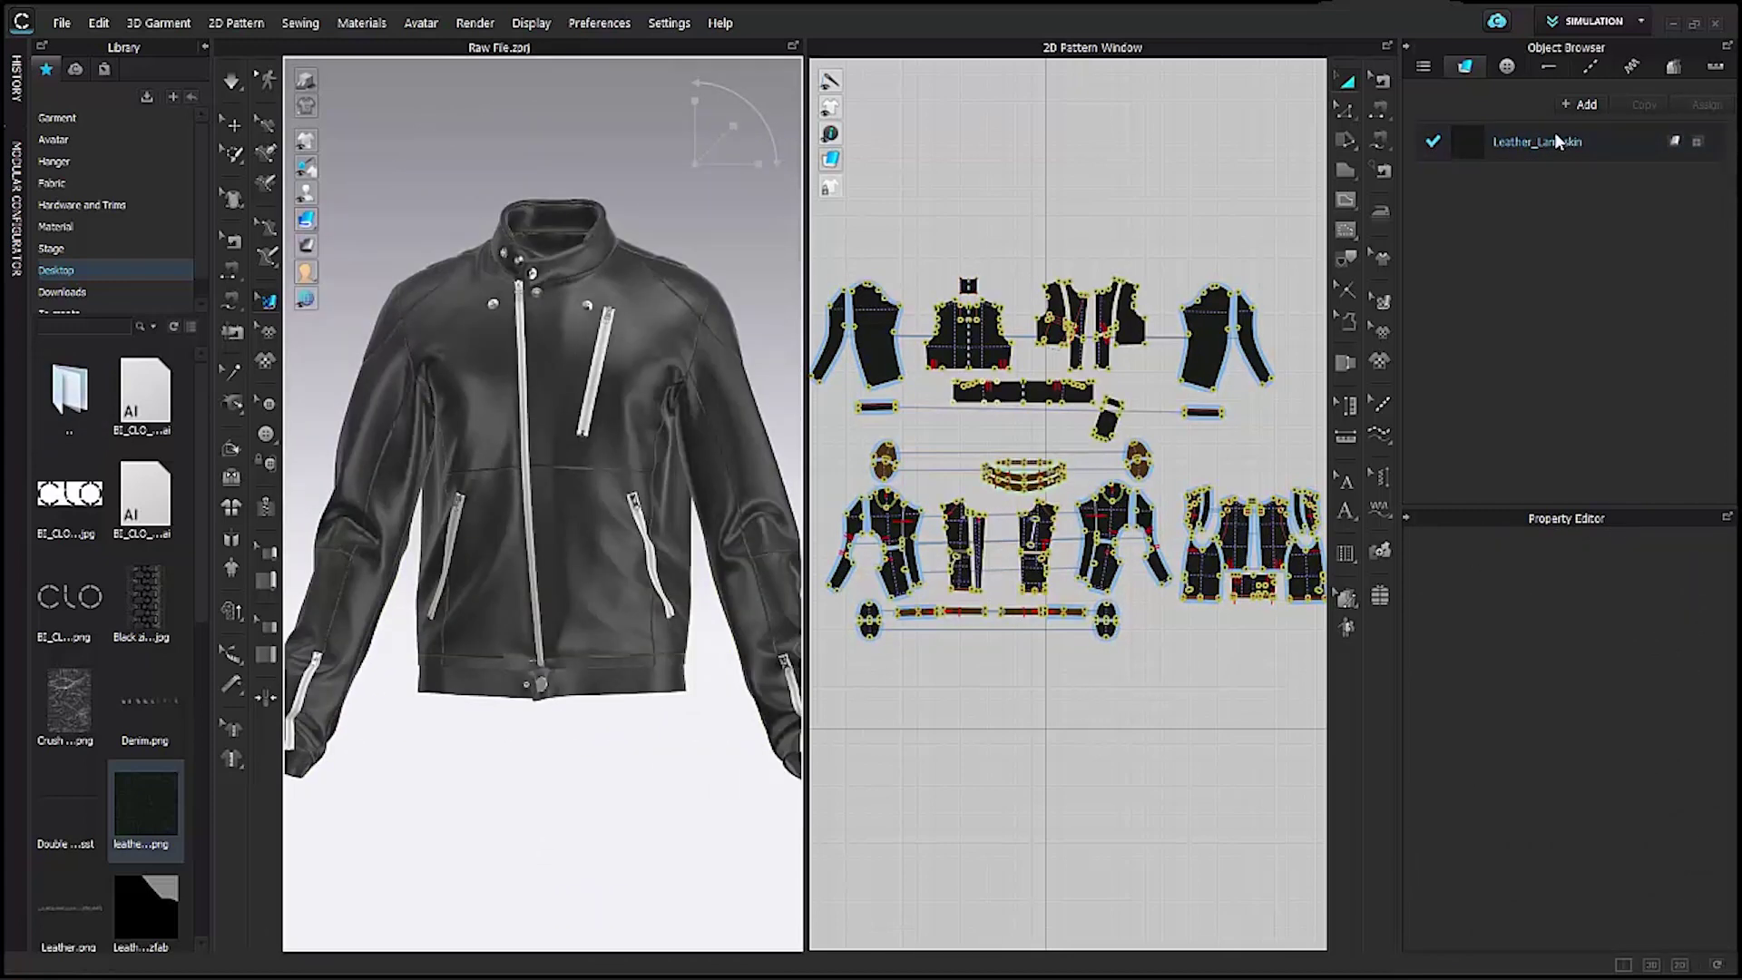
# Darken the Leather_Lambskin fabric by choosing a dark swatch from the colour palette, and check the jacket front.
pyautogui.click(1555, 136)
pyautogui.scroll(3, 1579, 689)
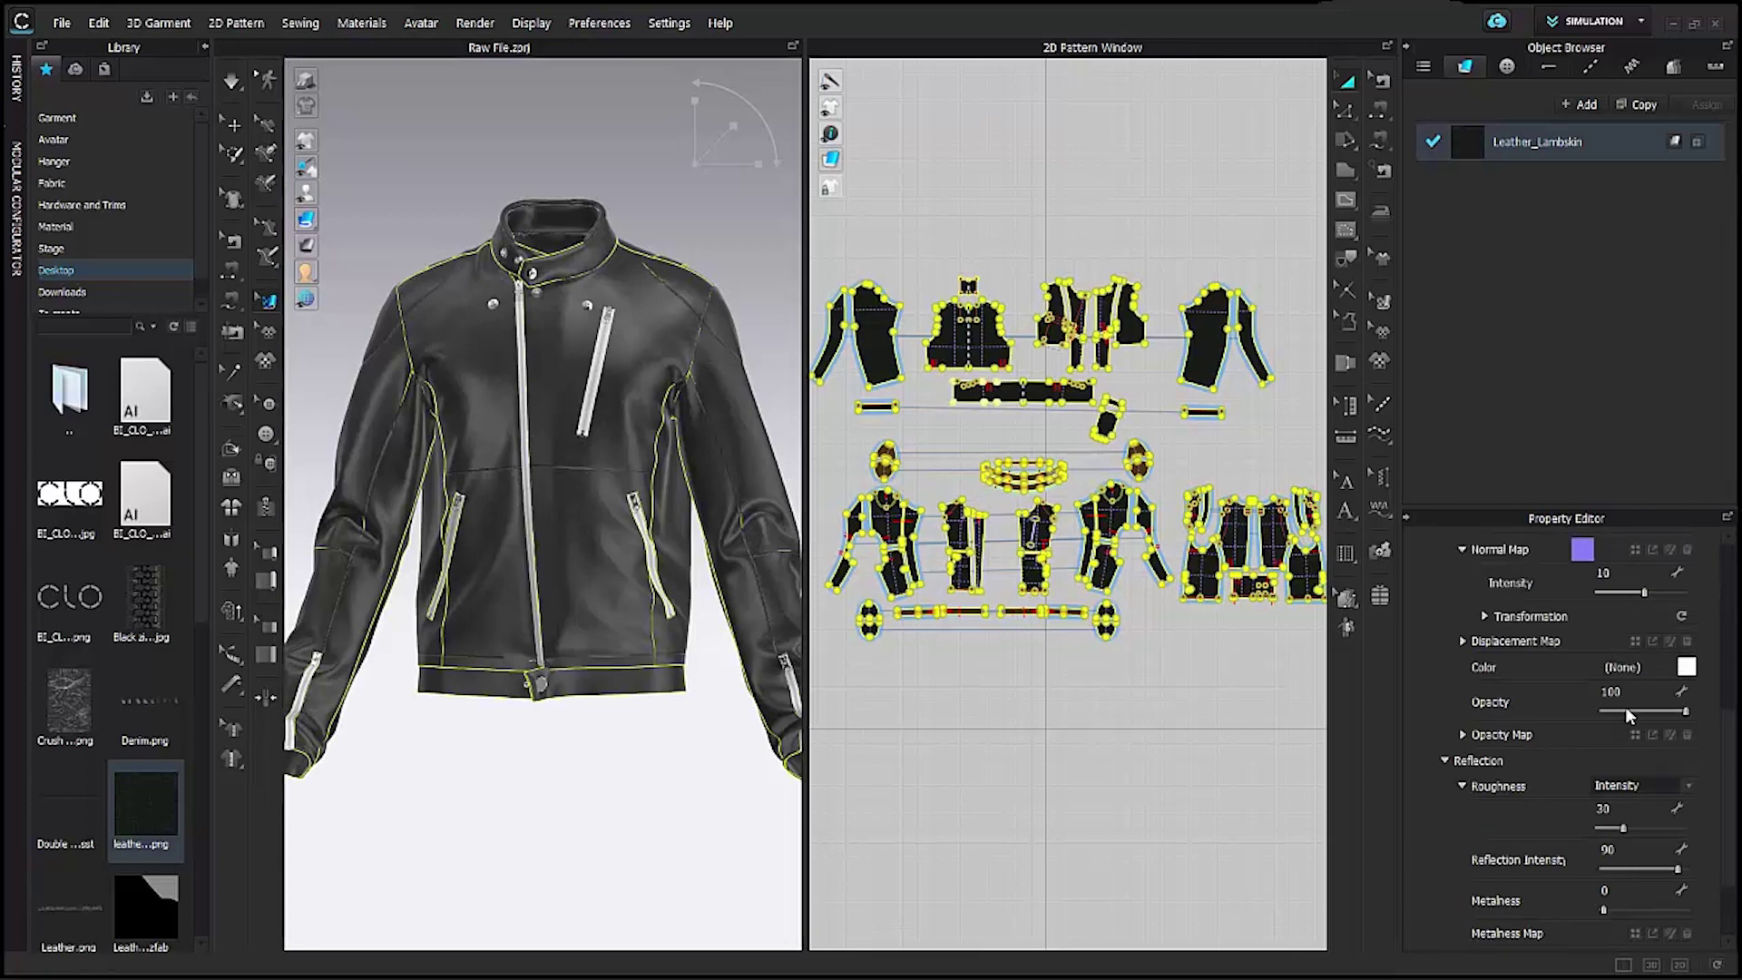
pyautogui.click(1687, 669)
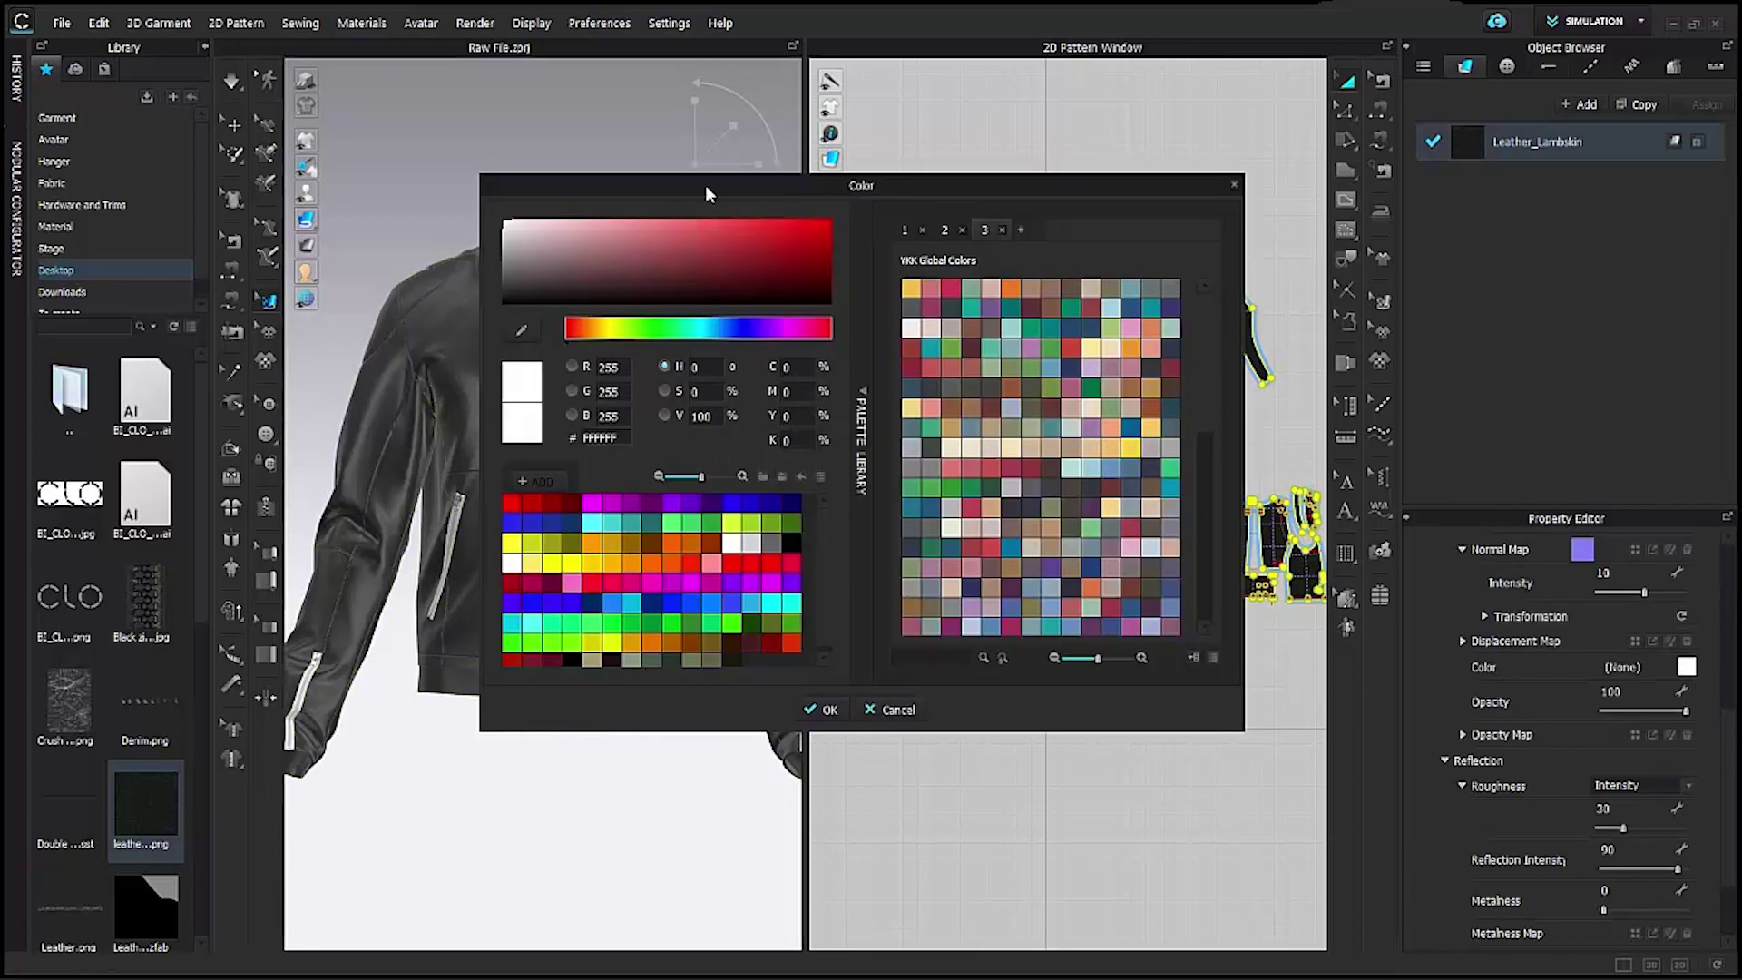
pyautogui.moveTo(704, 185); pyautogui.dragTo(1145, 236)
pyautogui.click(1210, 592)
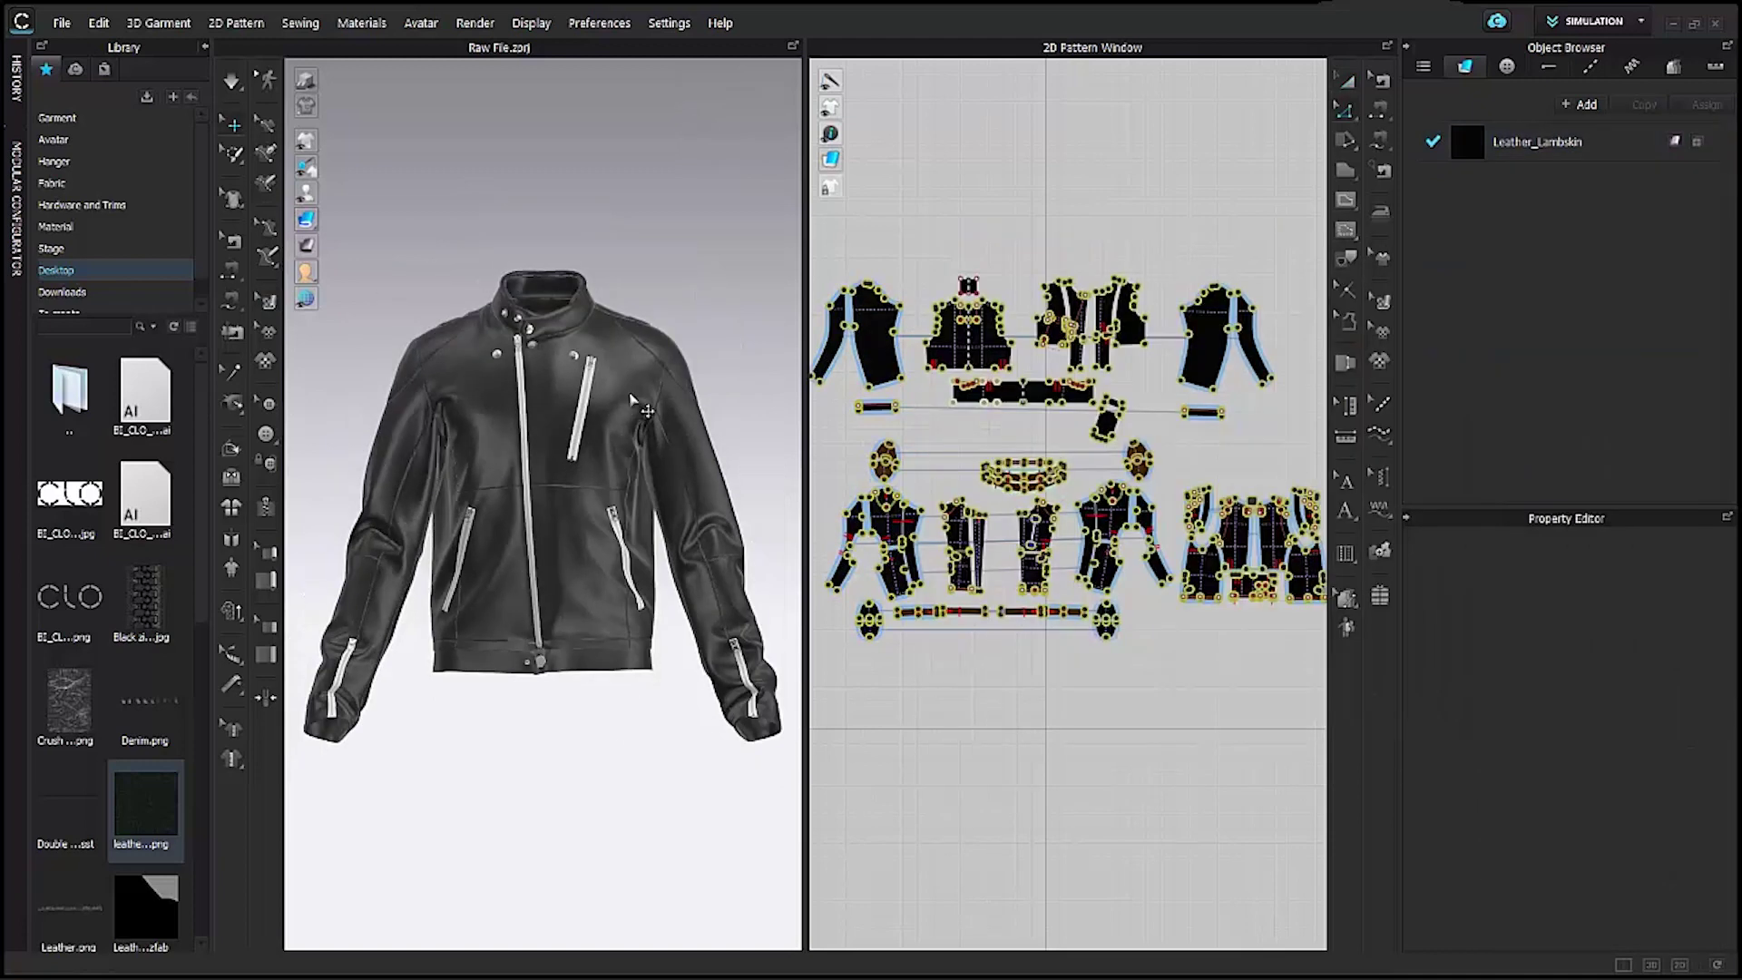
pyautogui.moveTo(668, 420); pyautogui.dragTo(623, 435, button='right')
pyautogui.scroll(6, 623, 434)
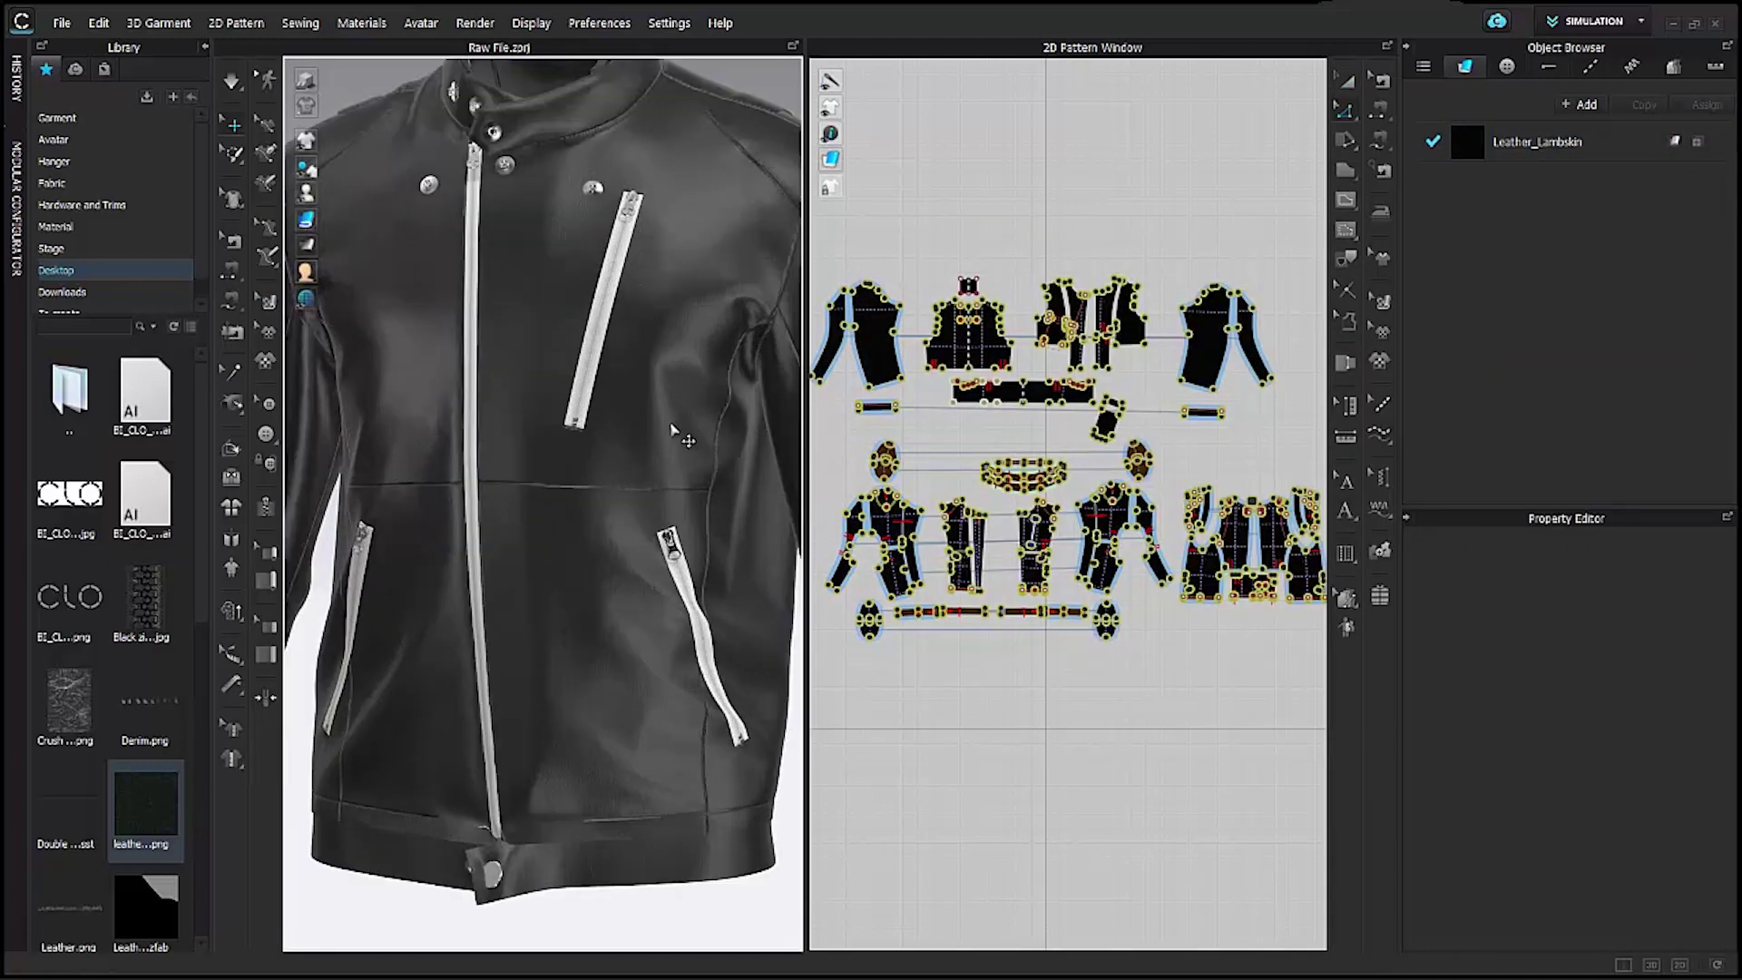
pyautogui.scroll(-6, 742, 505)
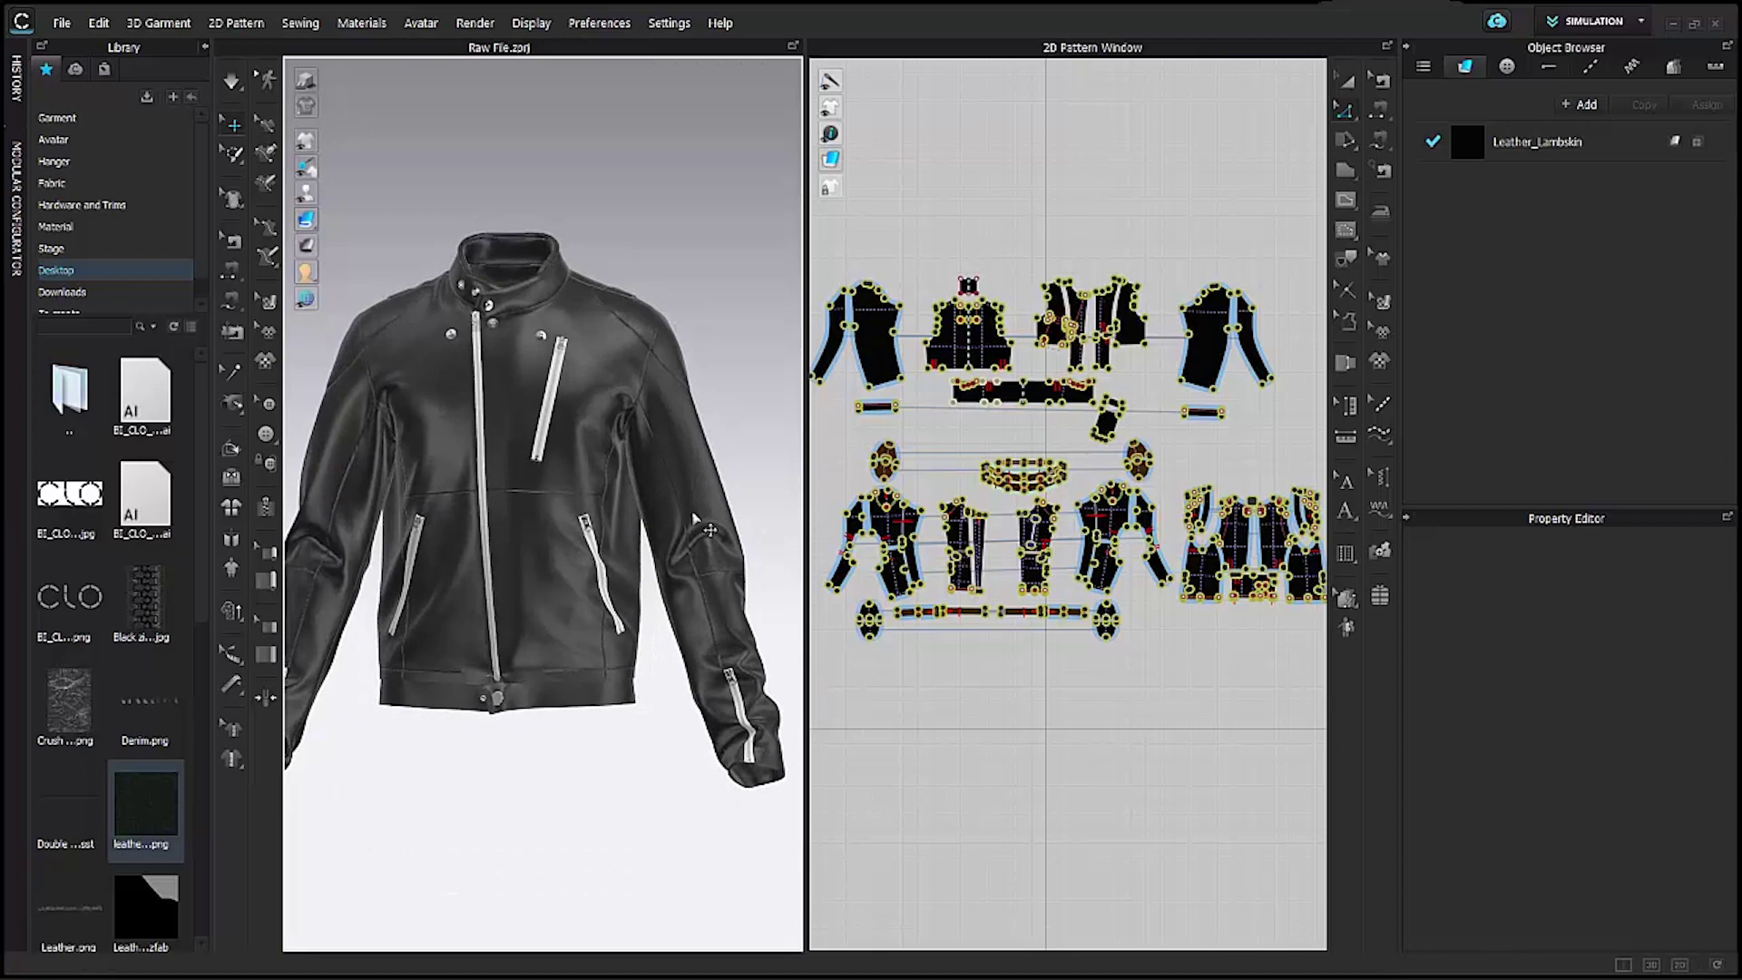
# Select all the sewing lines of the 2D patterns with the Edit Sewing tool.
pyautogui.click(1380, 80)
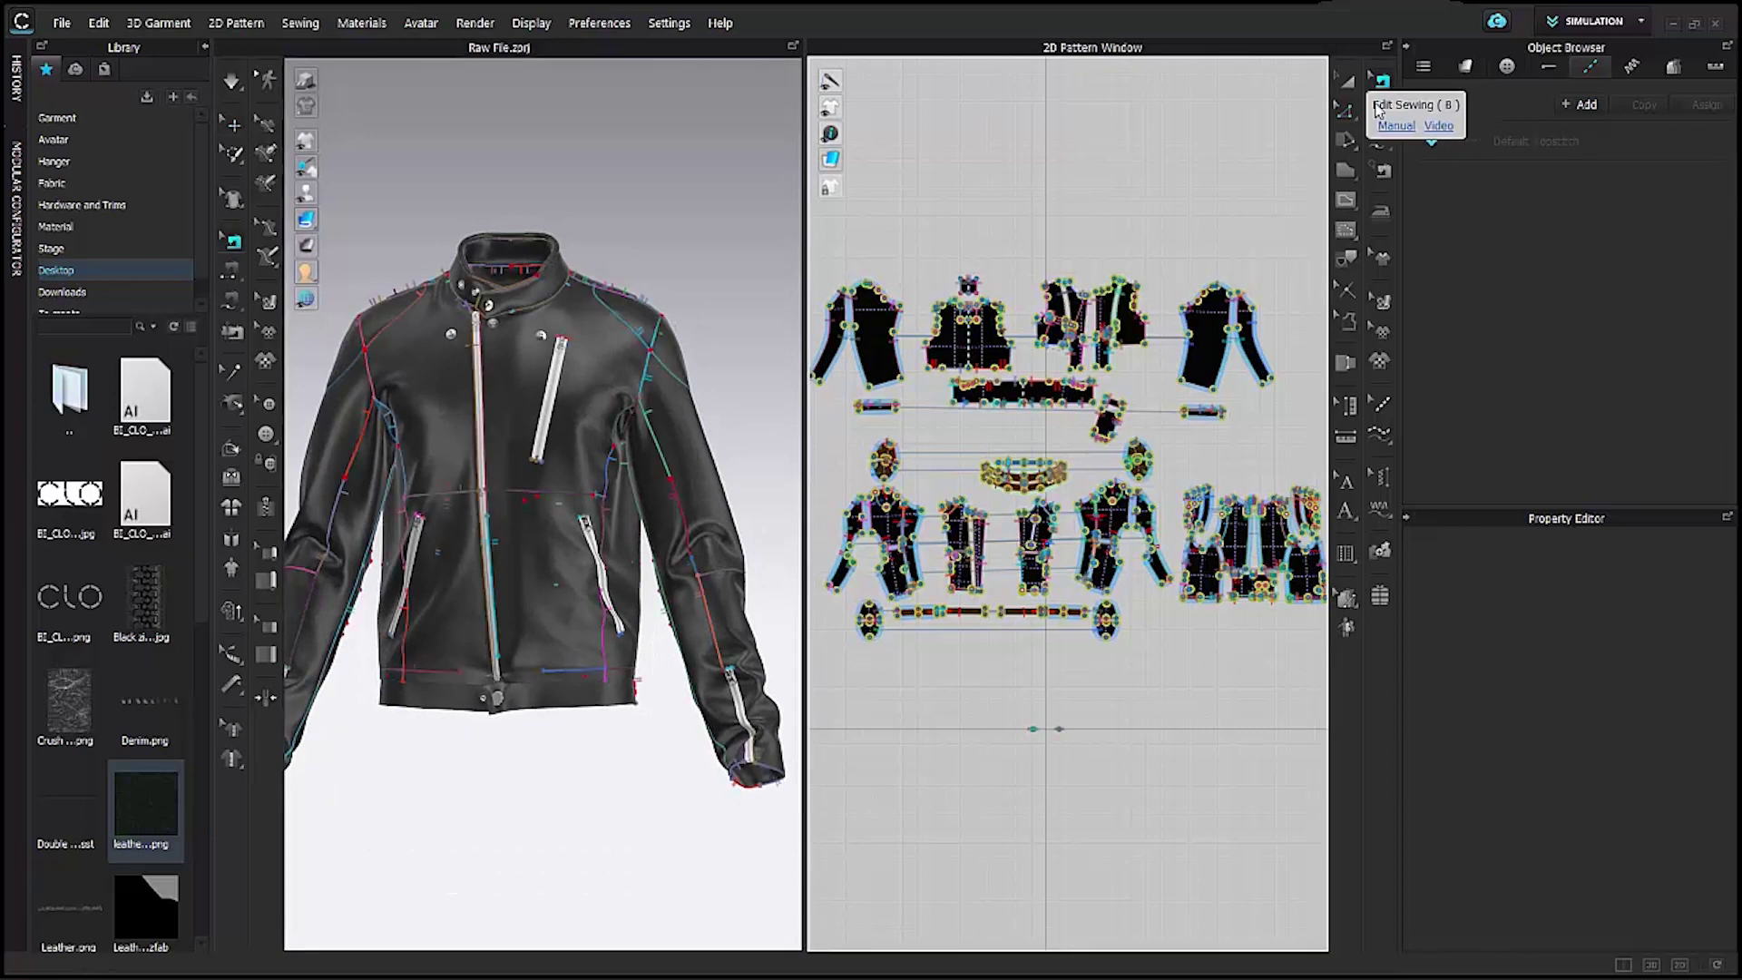
pyautogui.scroll(-2, 1125, 472)
pyautogui.moveTo(1335, 447); pyautogui.dragTo(1336, 433)
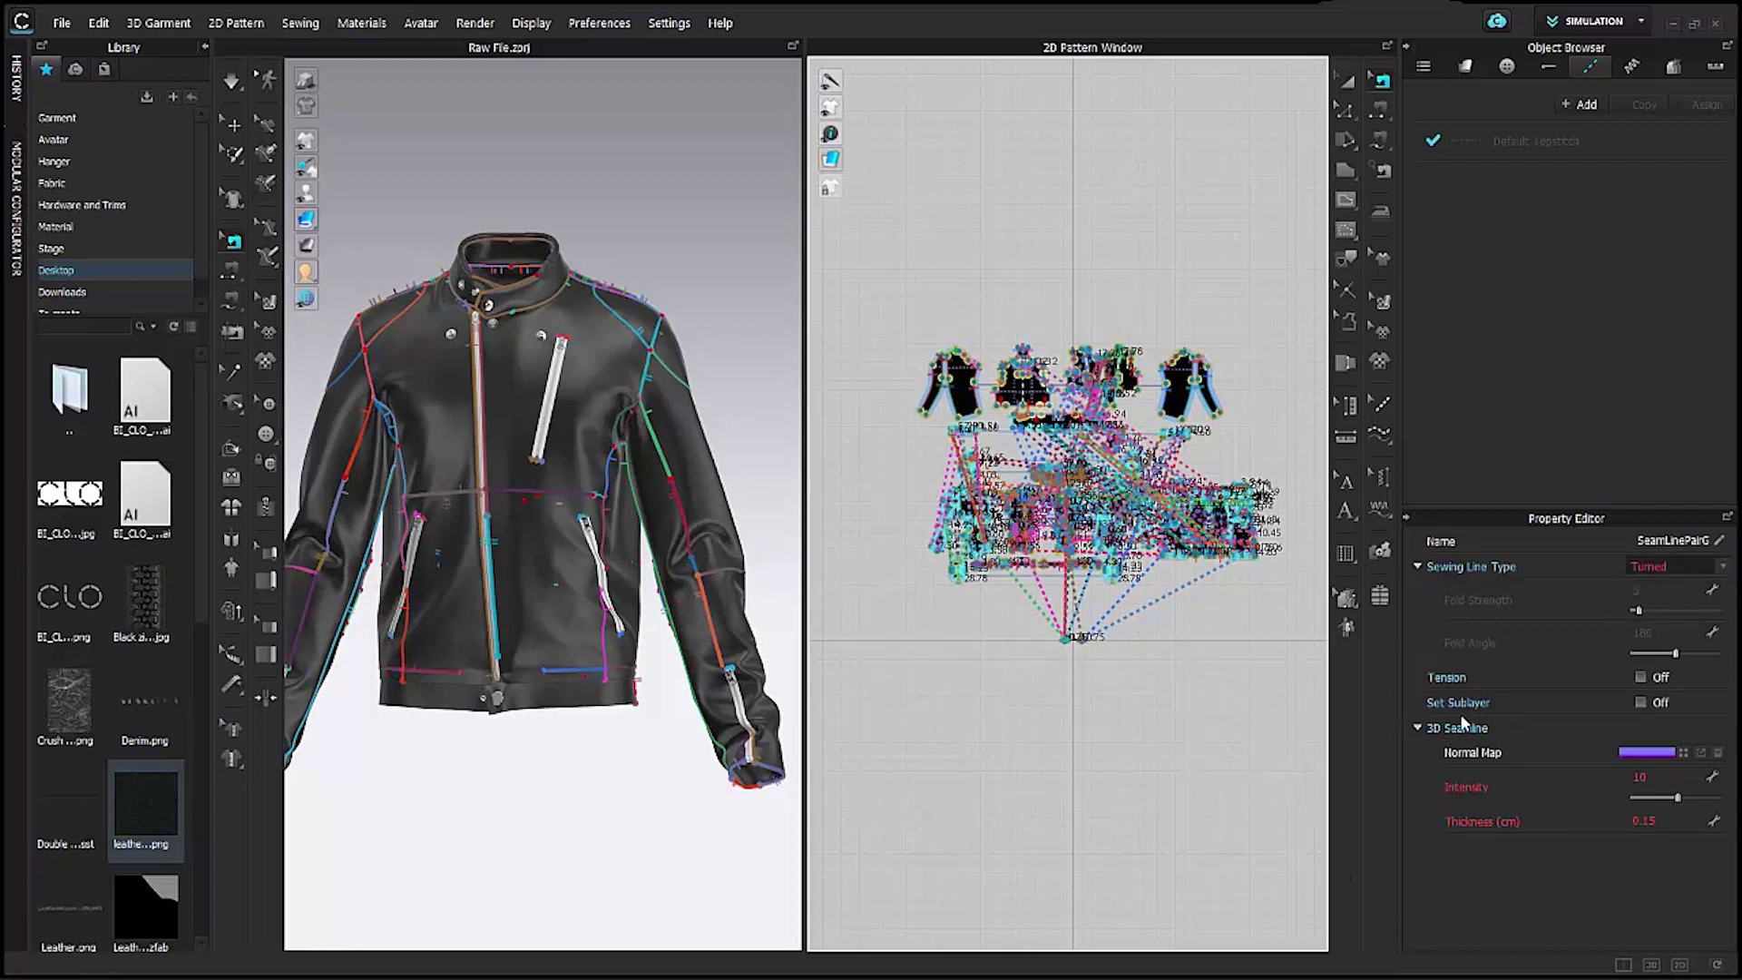
# Compare the seam maps in the Seamline folder of Hardware and Trims and apply Seam_NRM_1.jpg as the 3D seamline normal map.
pyautogui.click(80, 202)
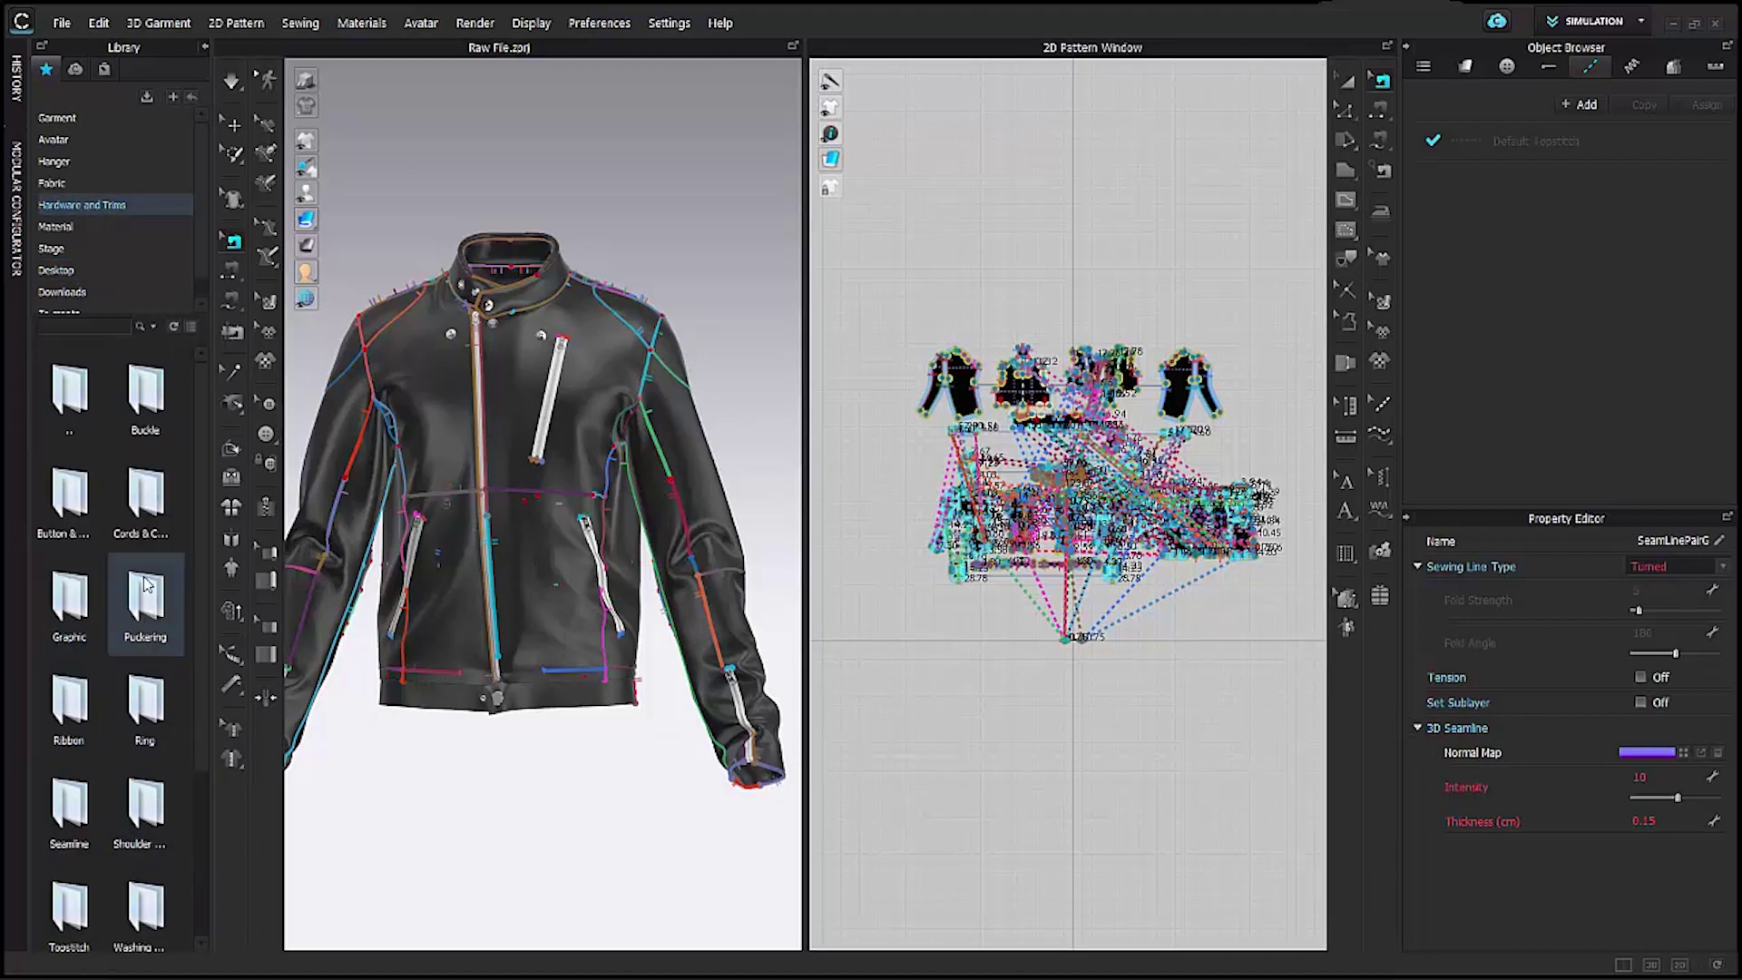
pyautogui.scroll(-1, 75, 651)
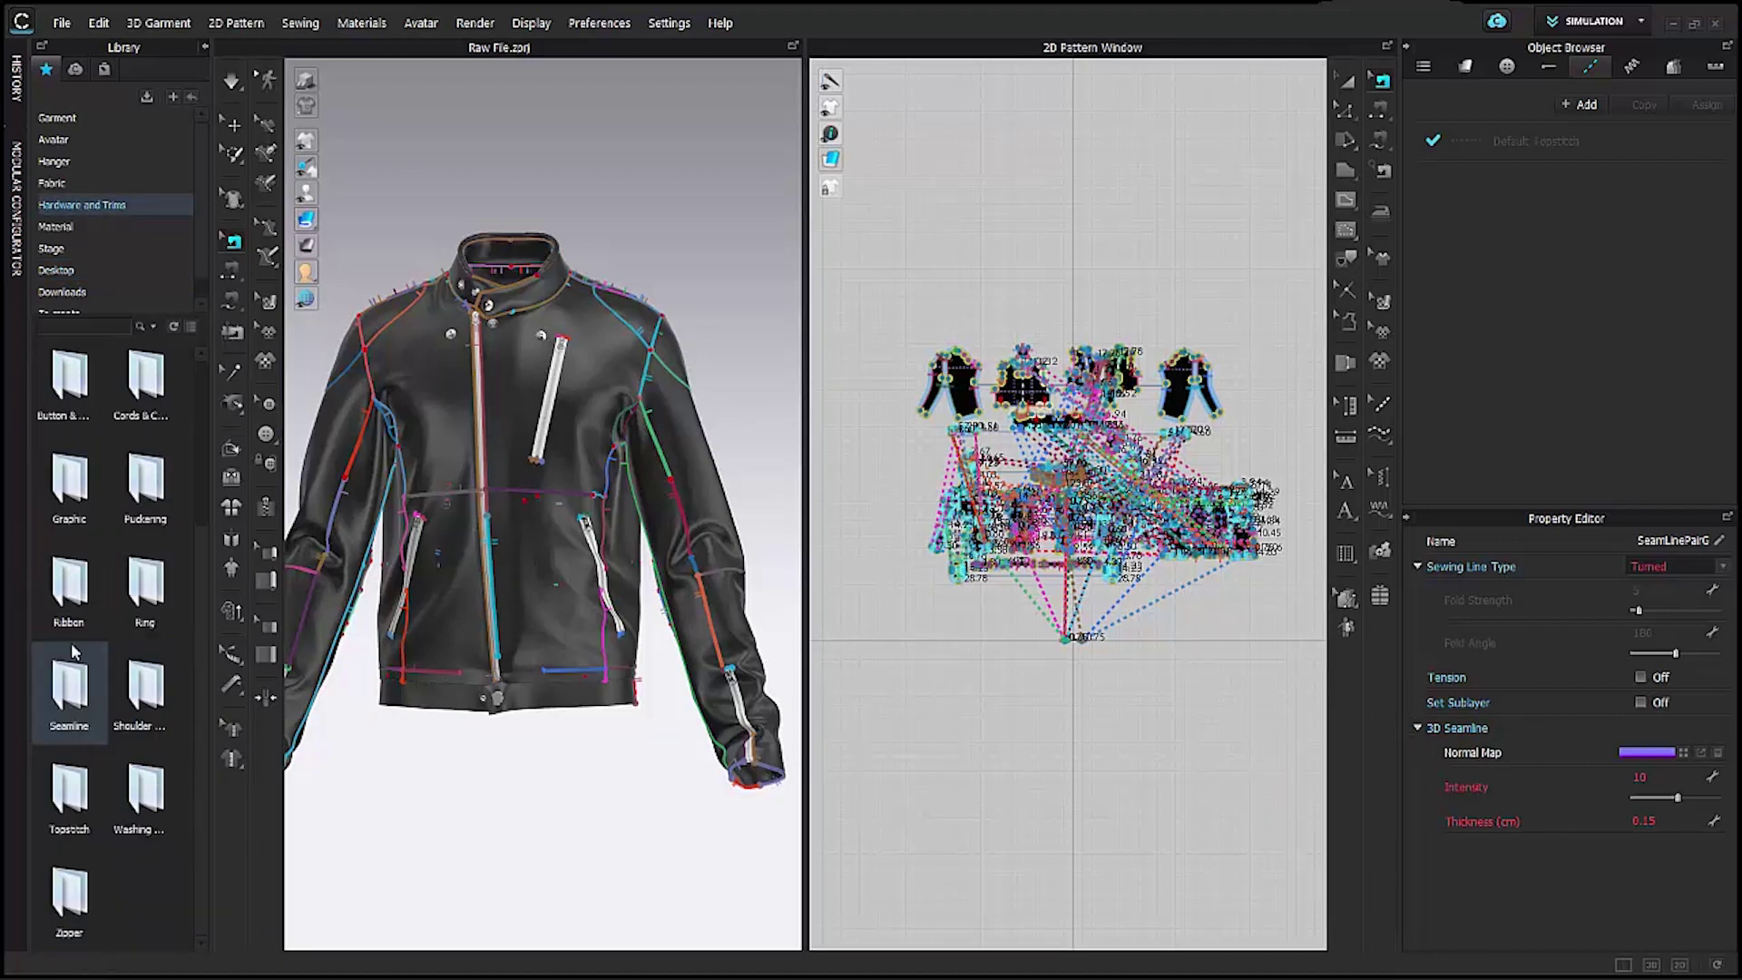
pyautogui.doubleClick(64, 695)
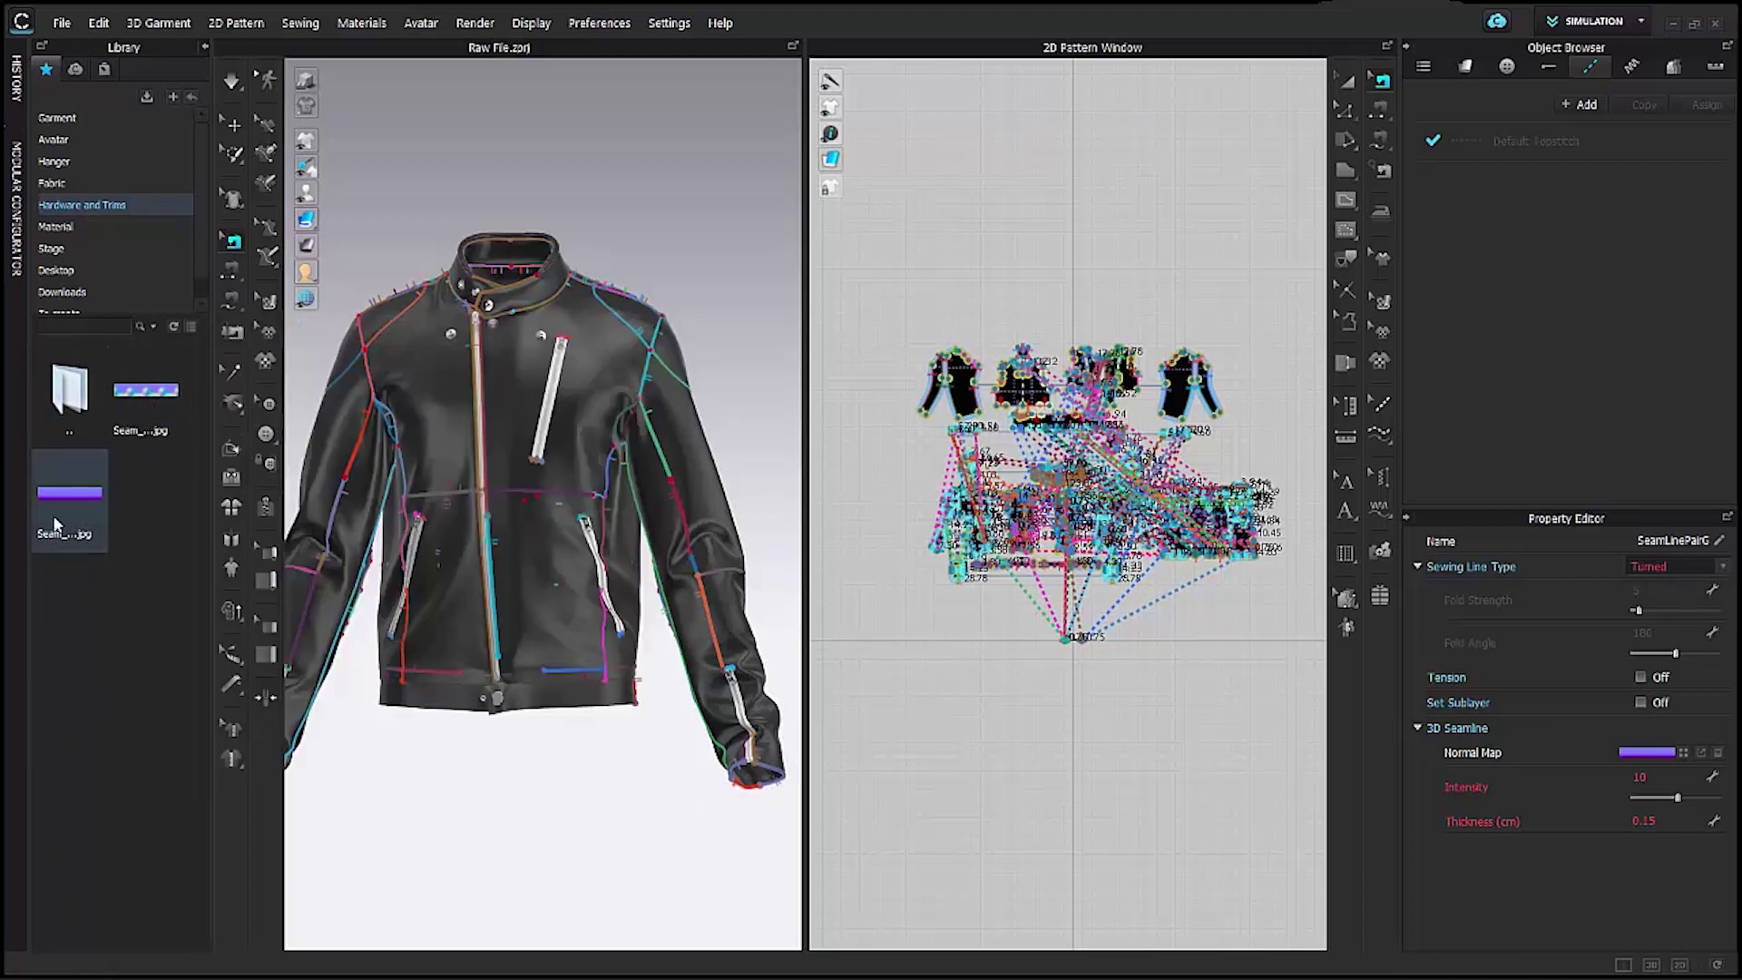
pyautogui.moveTo(60, 496)
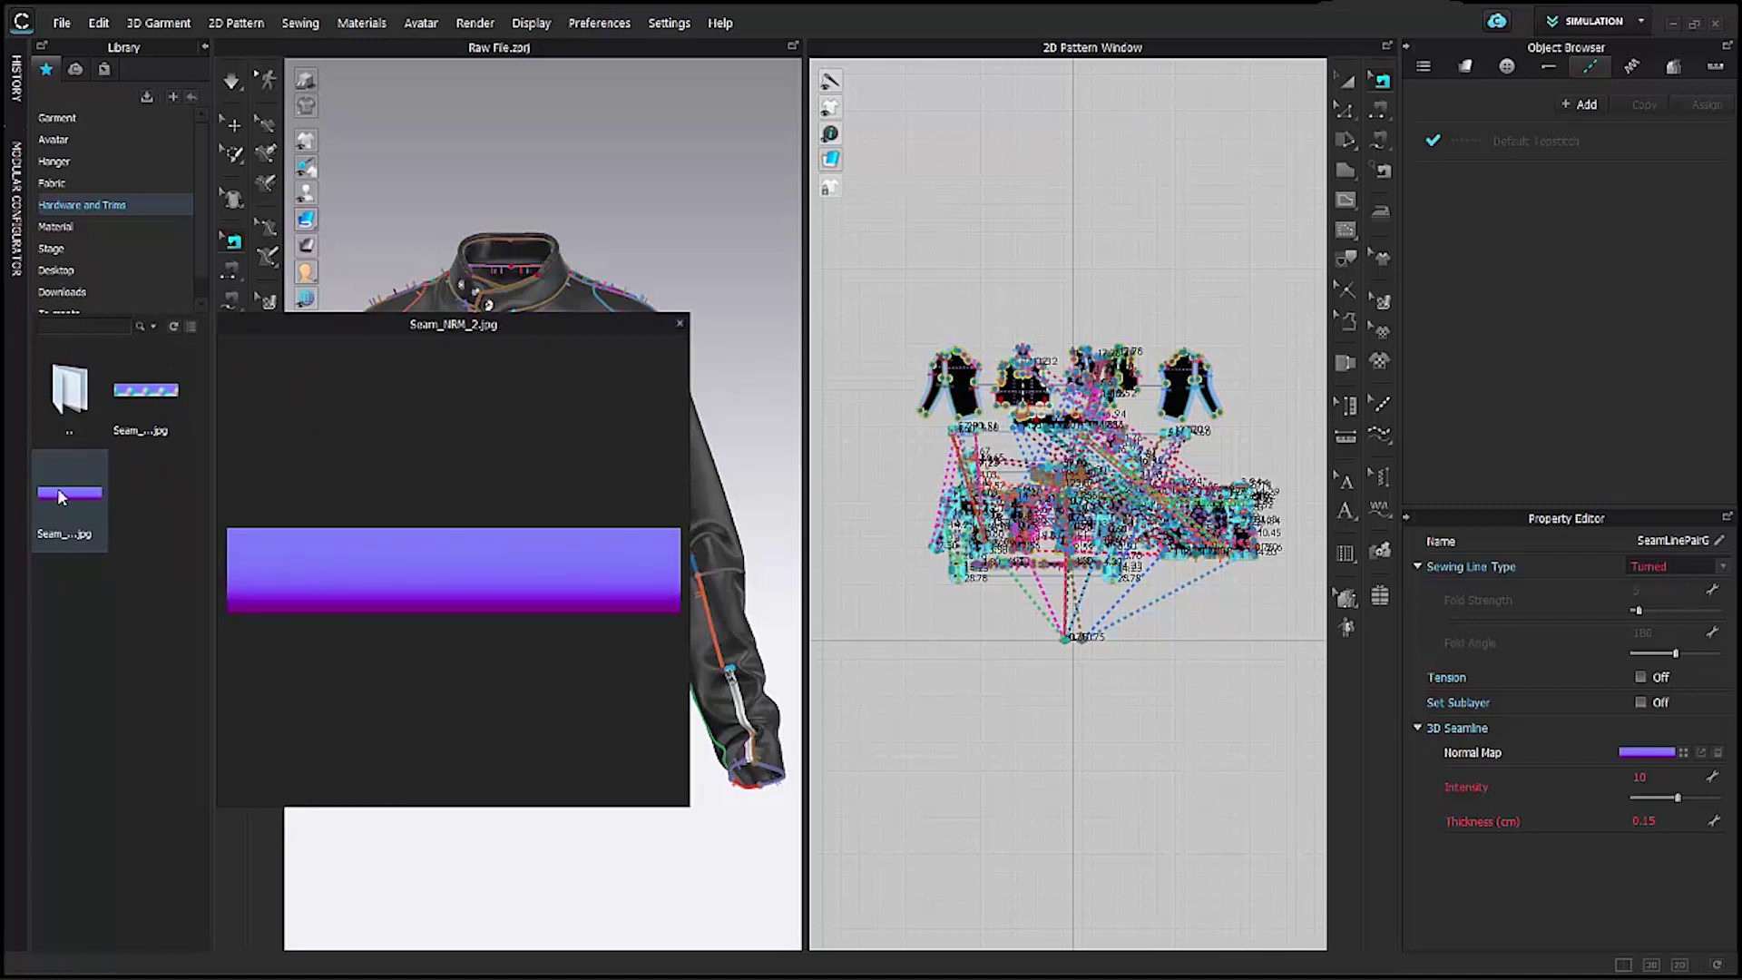
pyautogui.moveTo(160, 399)
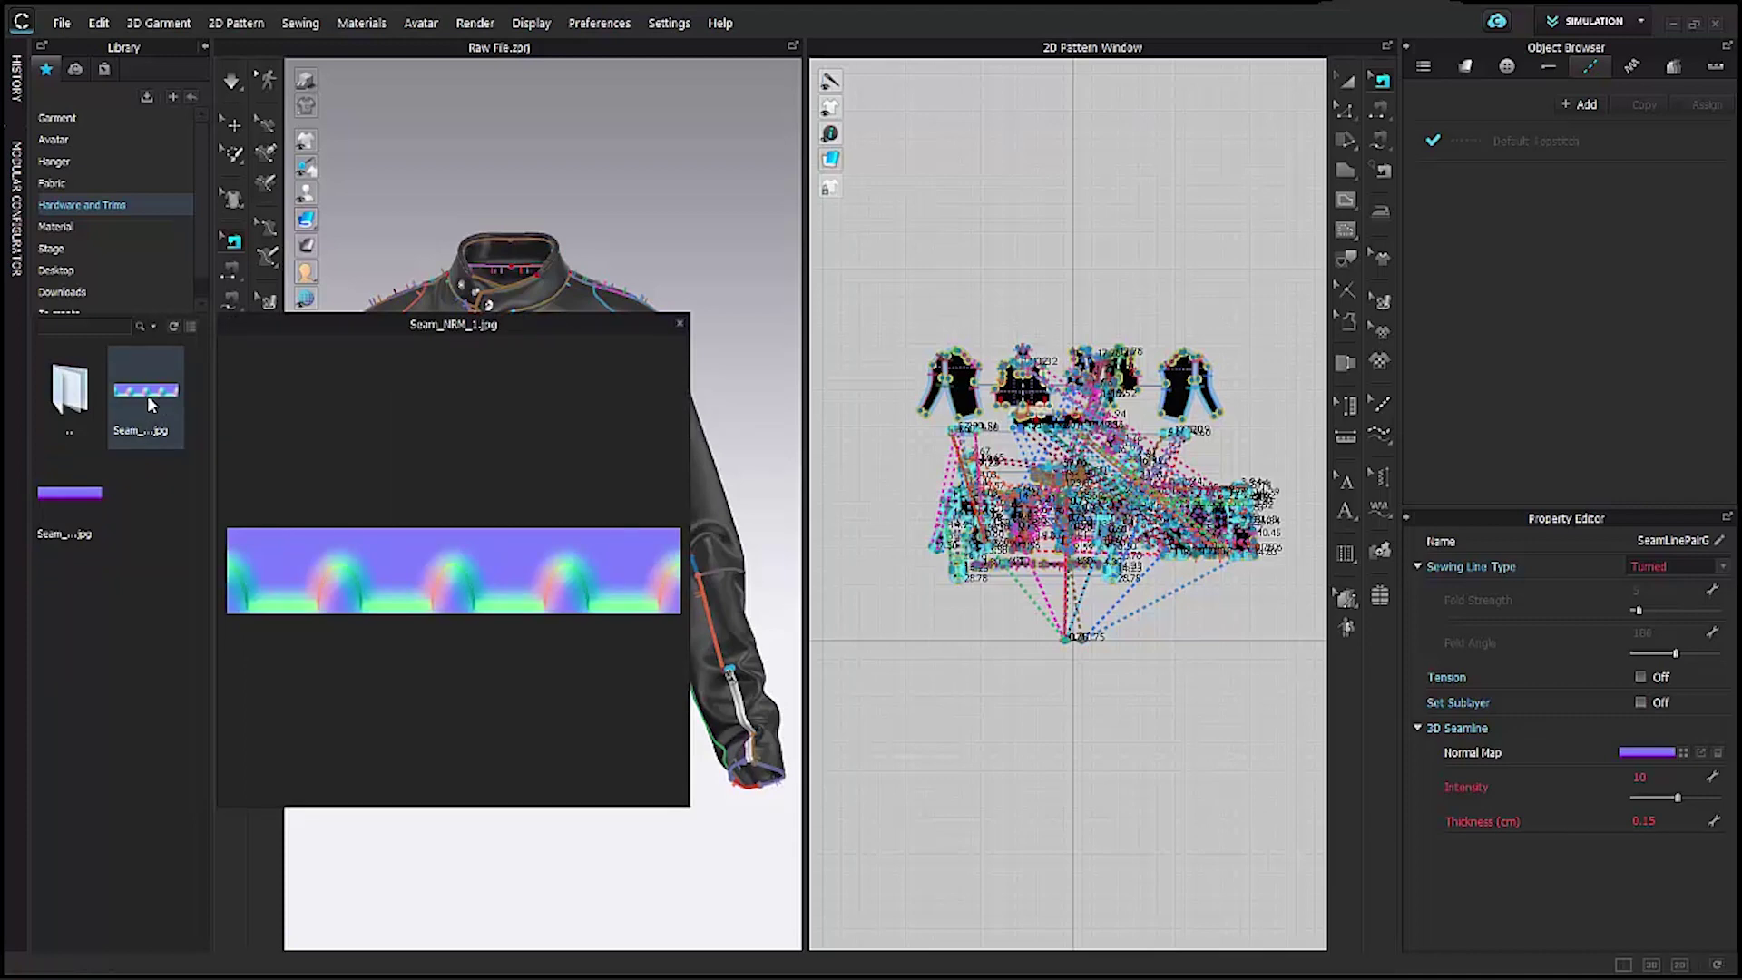
pyautogui.moveTo(141, 394); pyautogui.dragTo(1633, 755)
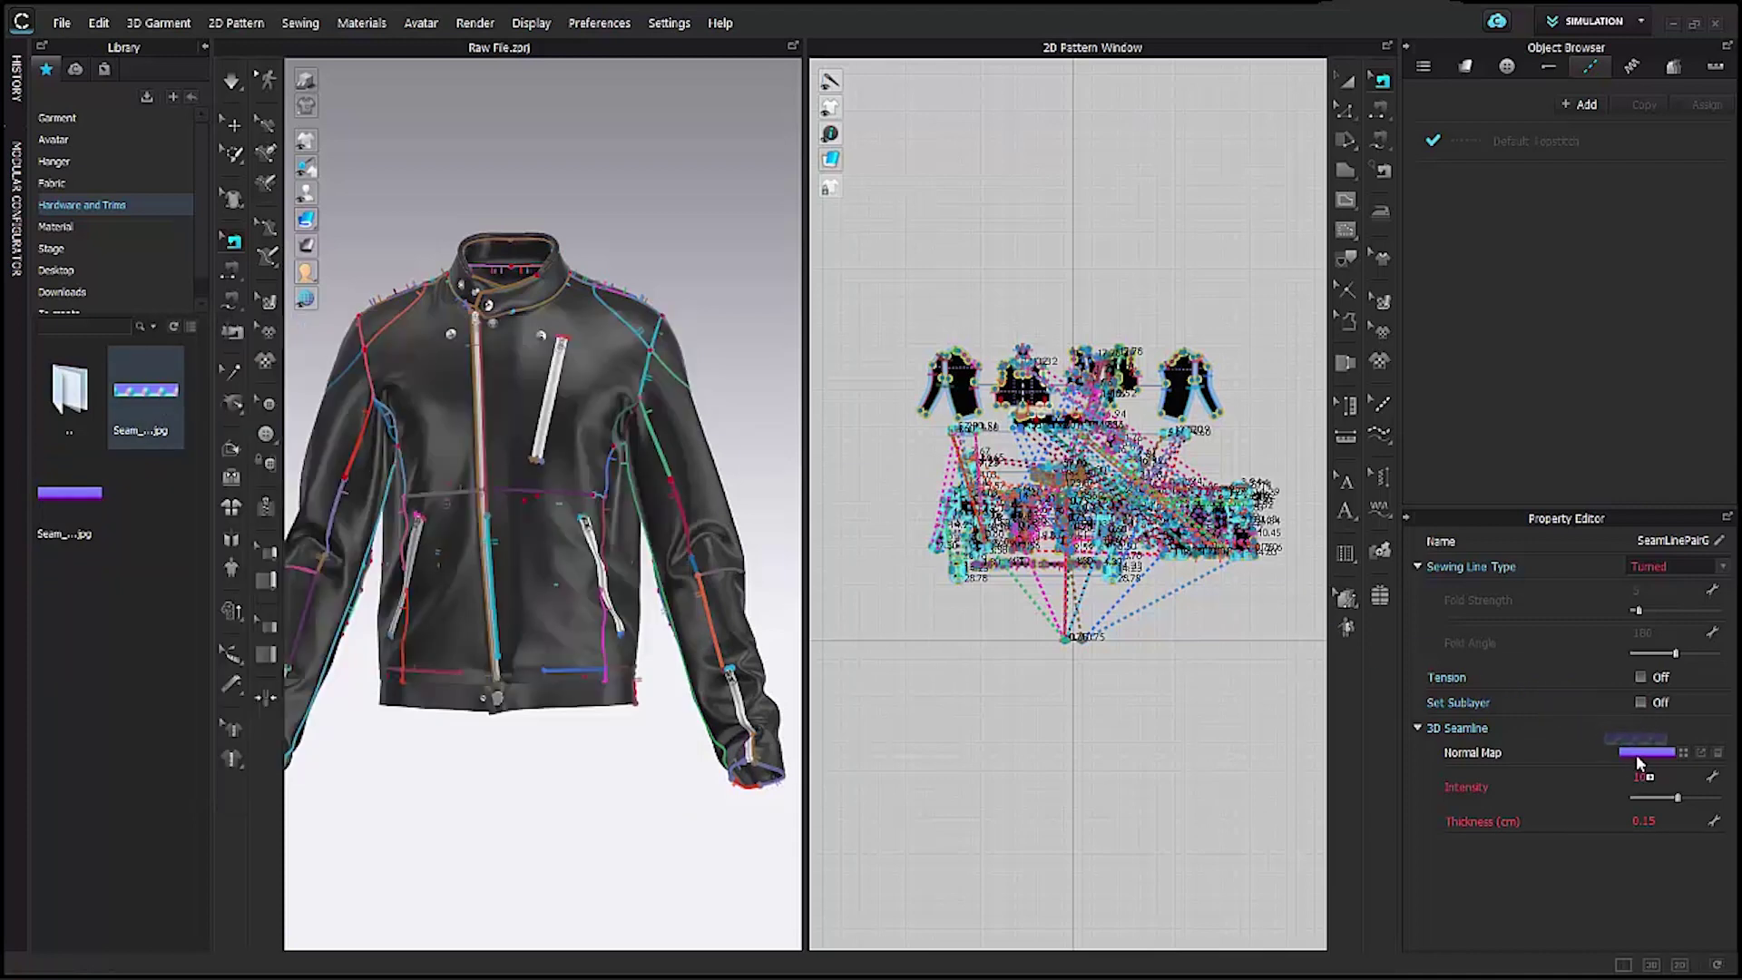
pyautogui.moveTo(1635, 753); pyautogui.dragTo(1640, 753)
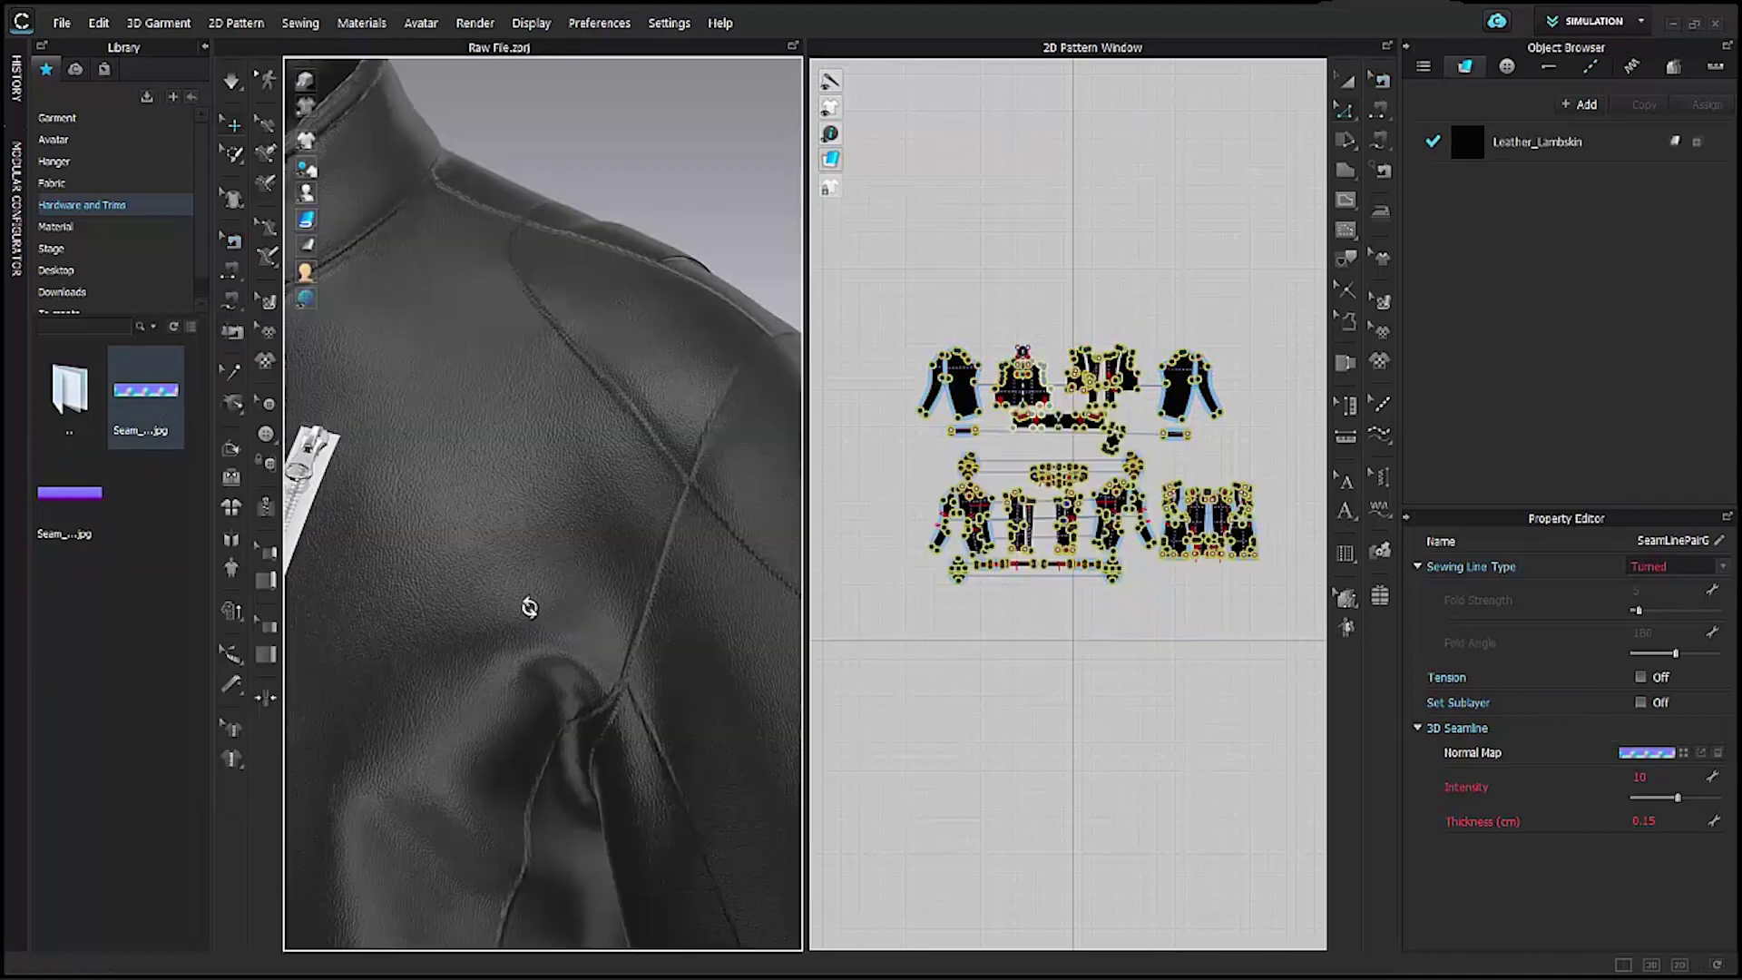
# Check the shoulder seams and set the 3D seamline intensity to -20.
pyautogui.moveTo(529, 603); pyautogui.dragTo(524, 280, button='right')
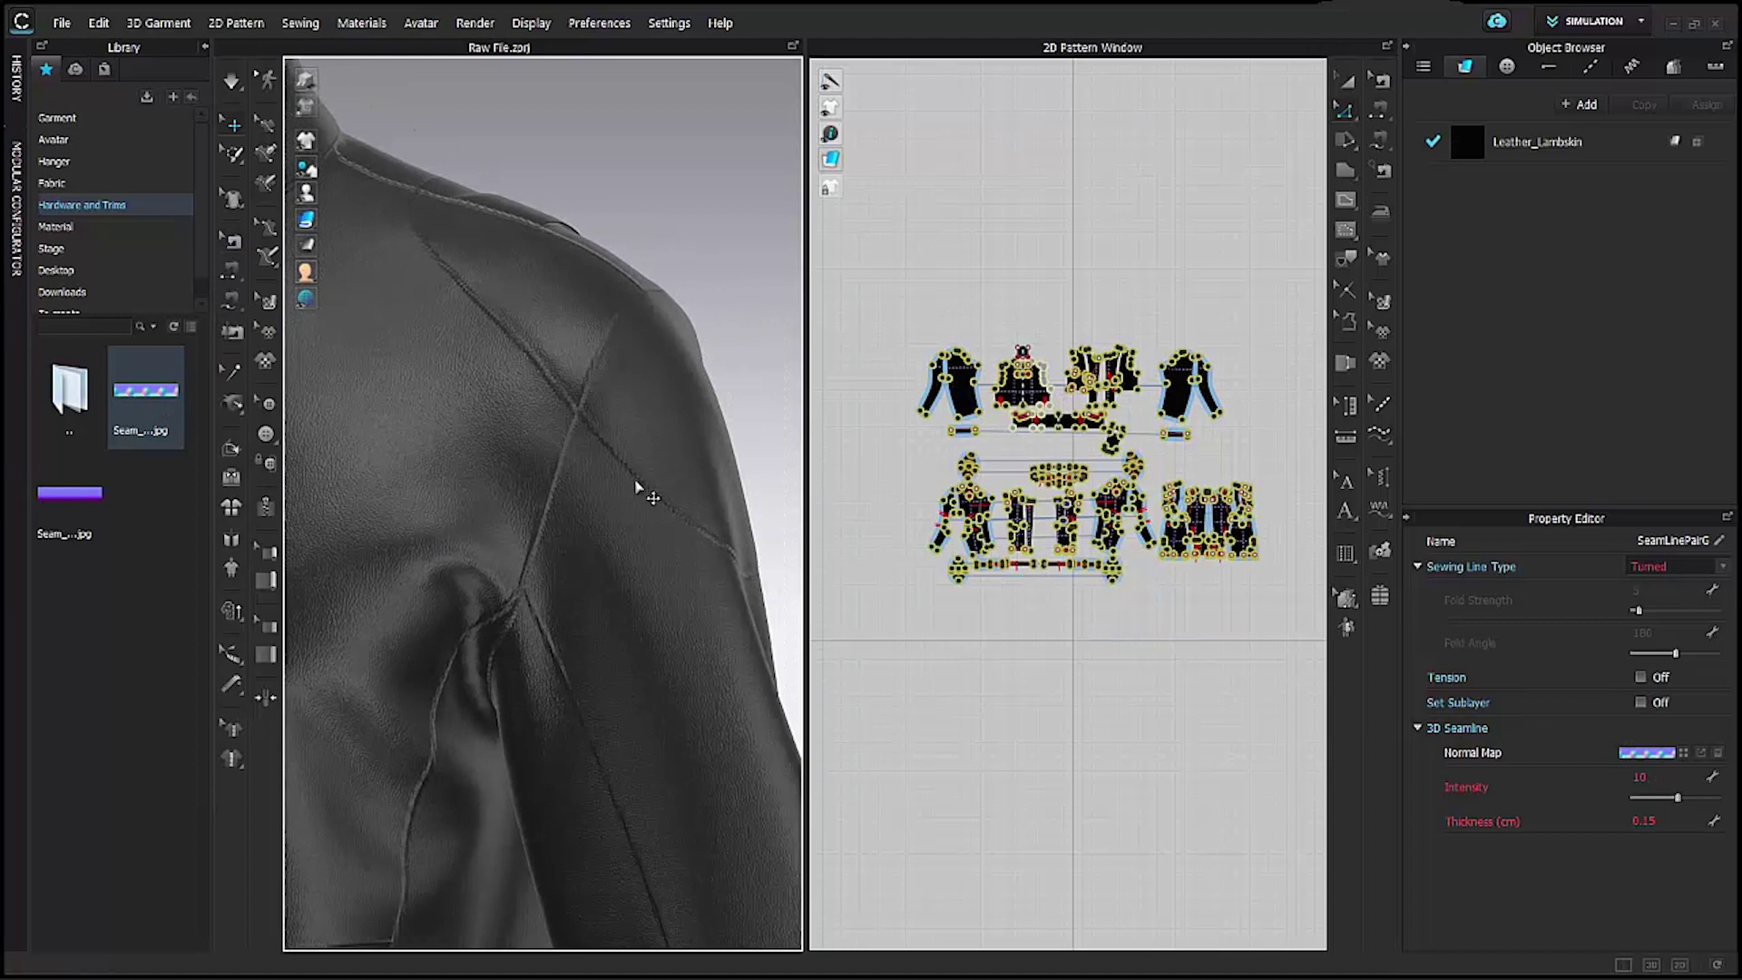
pyautogui.moveTo(655, 513); pyautogui.dragTo(680, 572, button='middle')
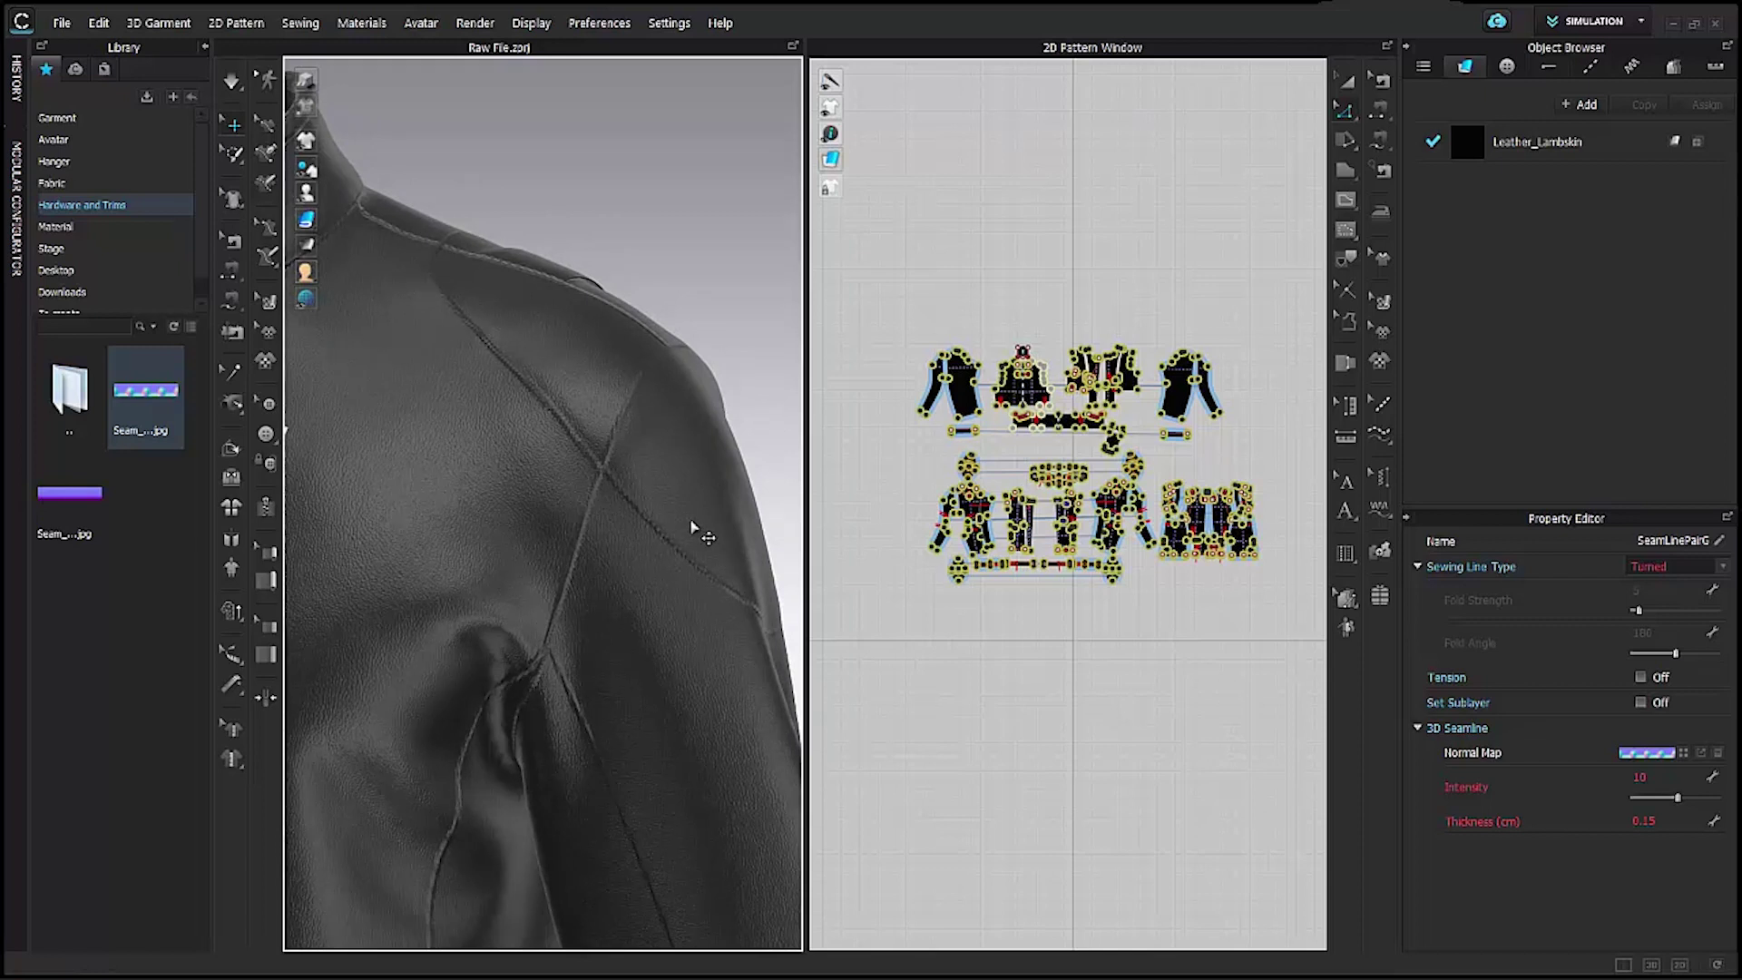
pyautogui.click(1677, 774)
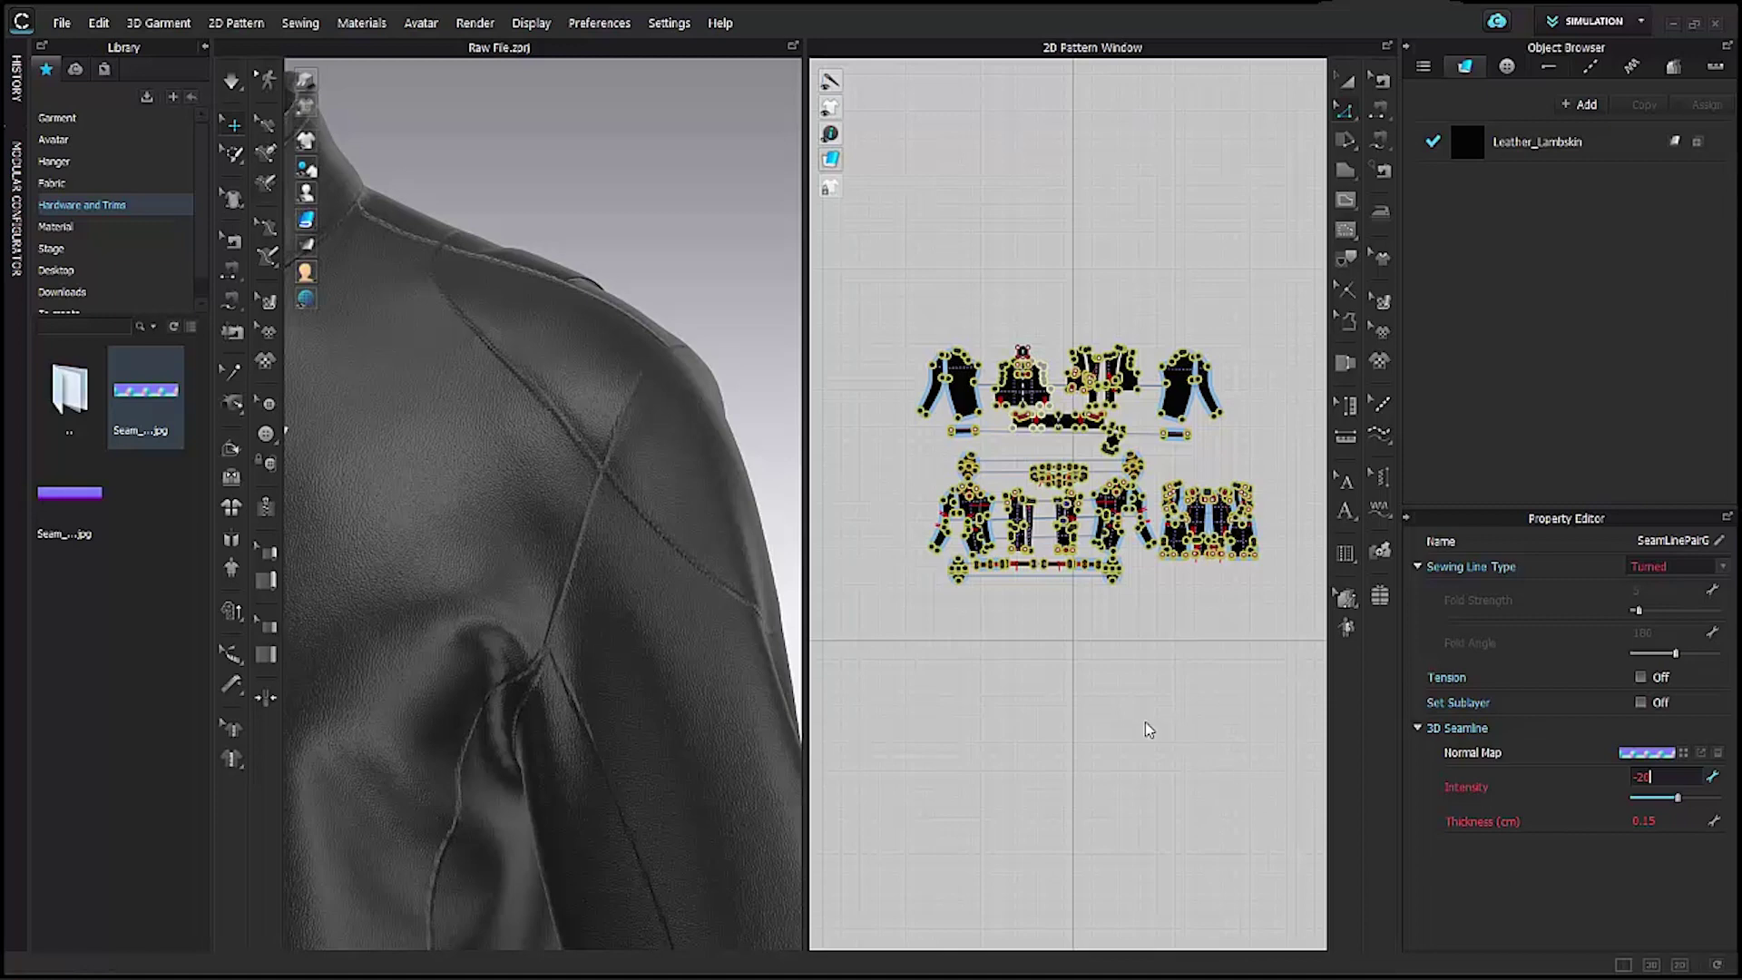
pyautogui.press('Return')
pyautogui.moveTo(711, 571); pyautogui.dragTo(669, 599, button='right')
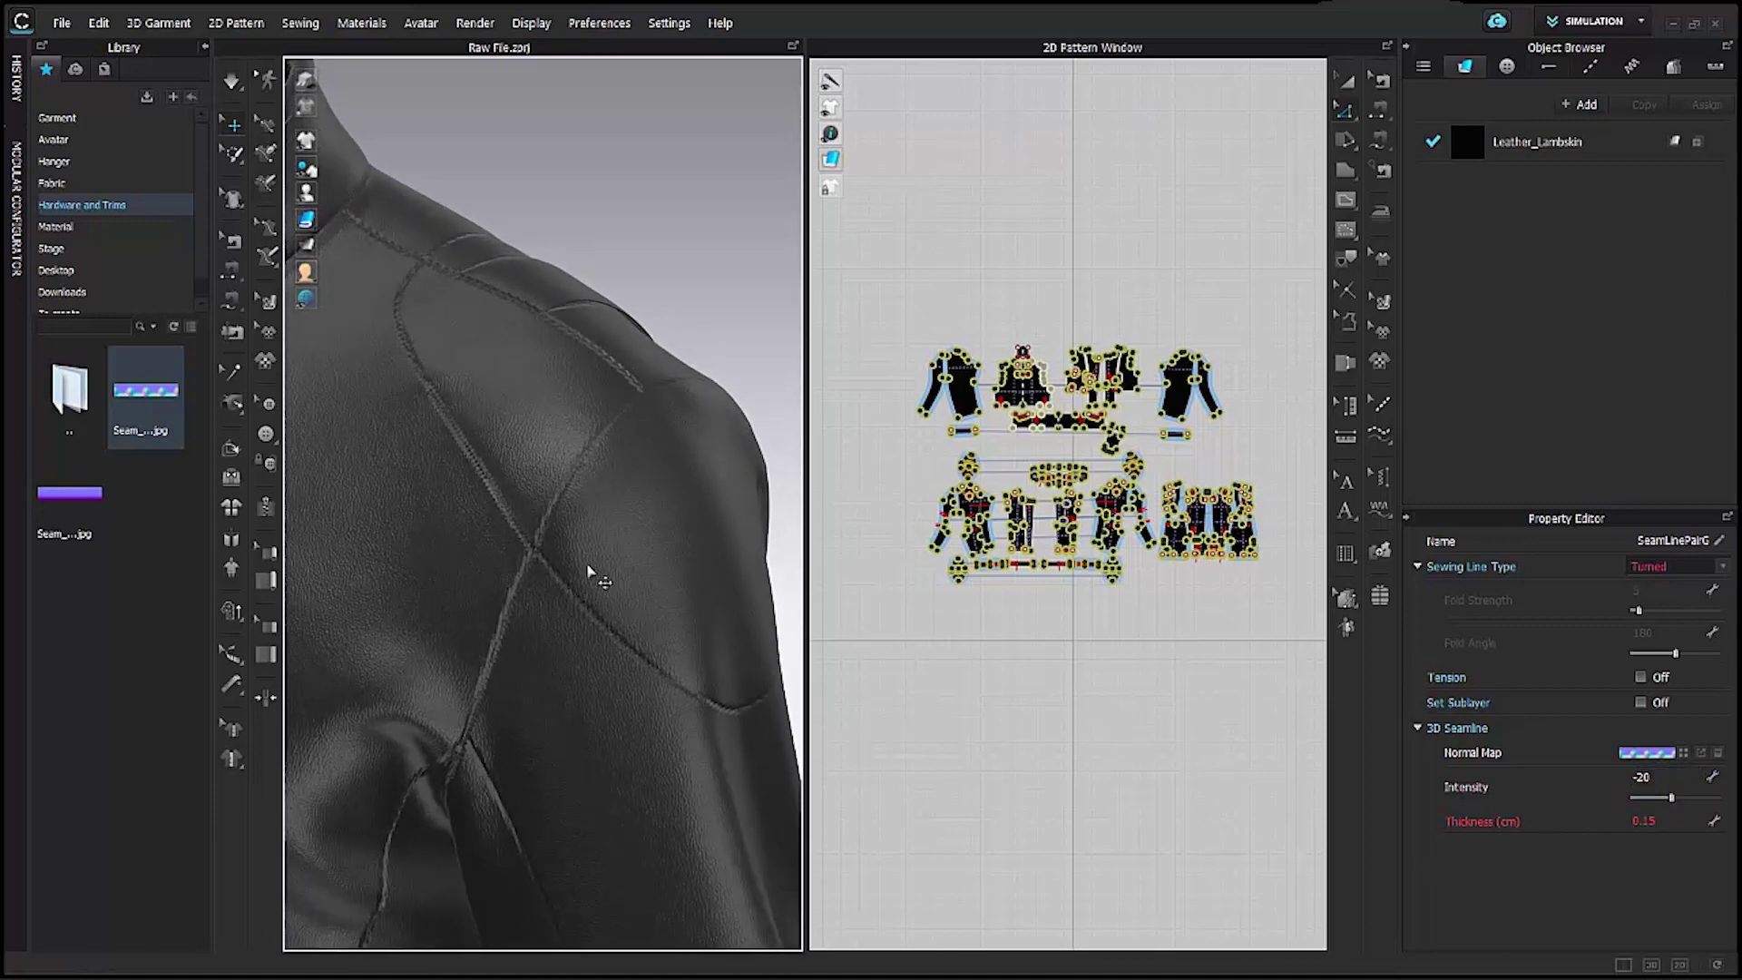
# Inspect the 3D seamlines and leather grain around the shoulder, chest, side seams and jacket front.
pyautogui.moveTo(556, 580); pyautogui.dragTo(599, 610, button='right')
pyautogui.moveTo(599, 611); pyautogui.dragTo(646, 533, button='middle')
pyautogui.moveTo(667, 655); pyautogui.dragTo(735, 608, button='middle')
pyautogui.moveTo(734, 608); pyautogui.dragTo(799, 563, button='right')
pyautogui.scroll(4, 617, 521)
pyautogui.scroll(-5, 603, 599)
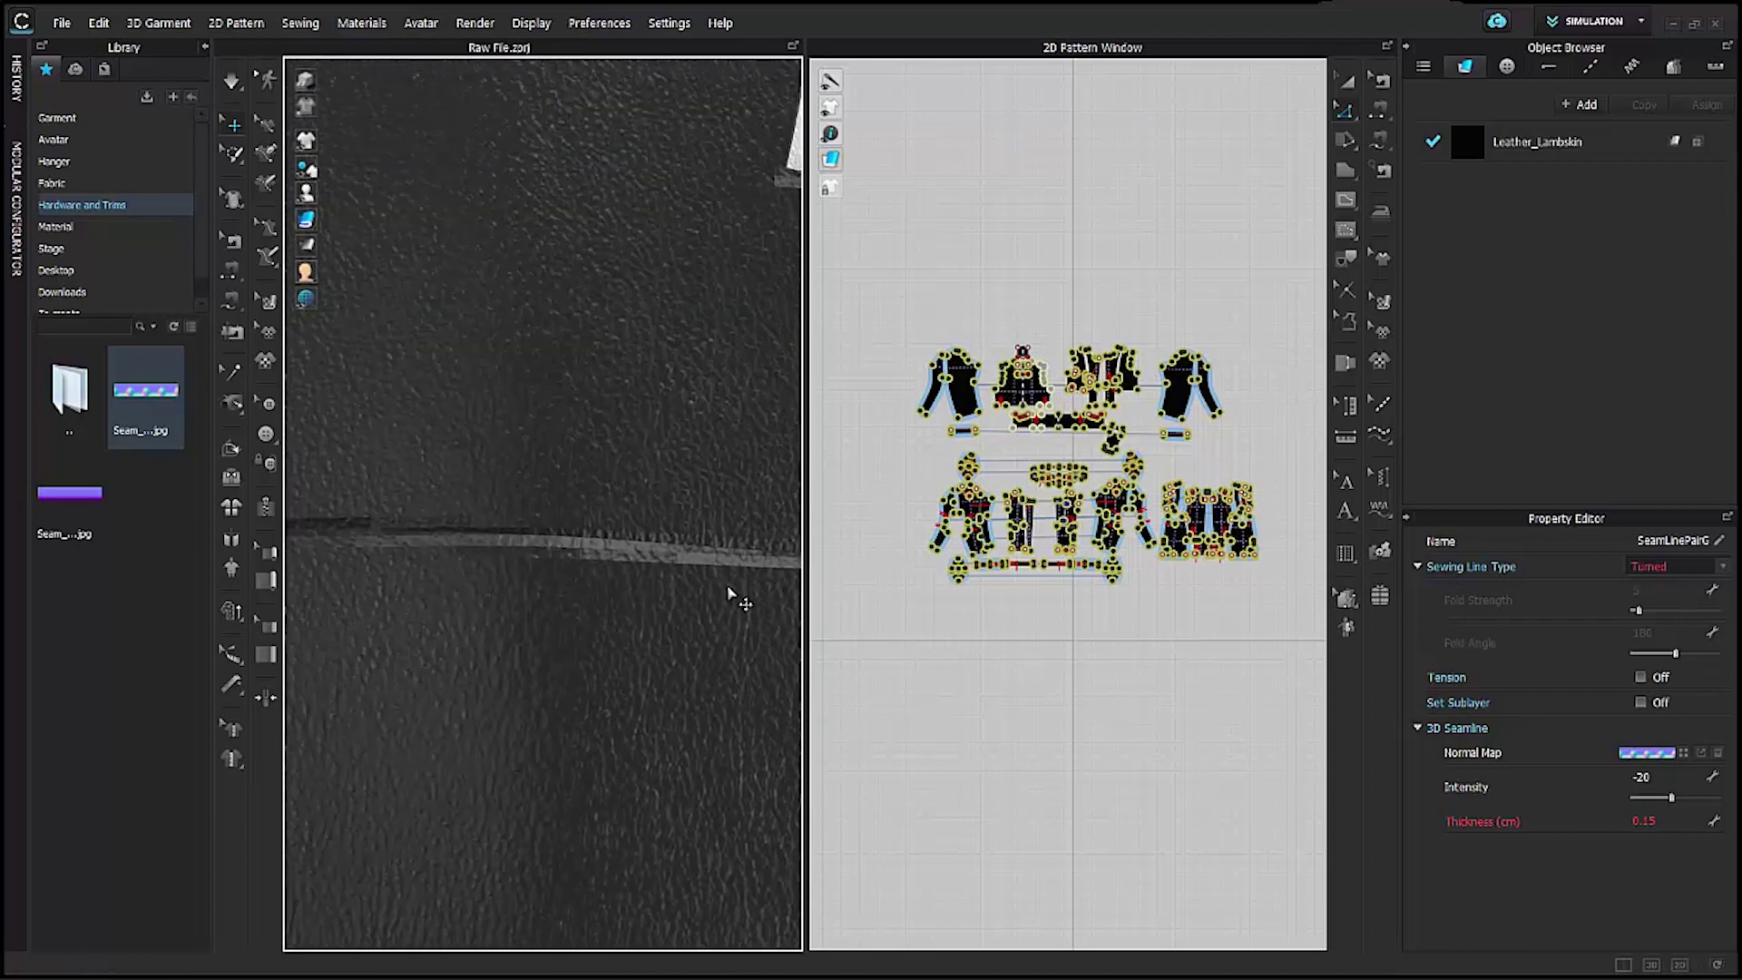
pyautogui.moveTo(669, 608); pyautogui.dragTo(540, 601, button='right')
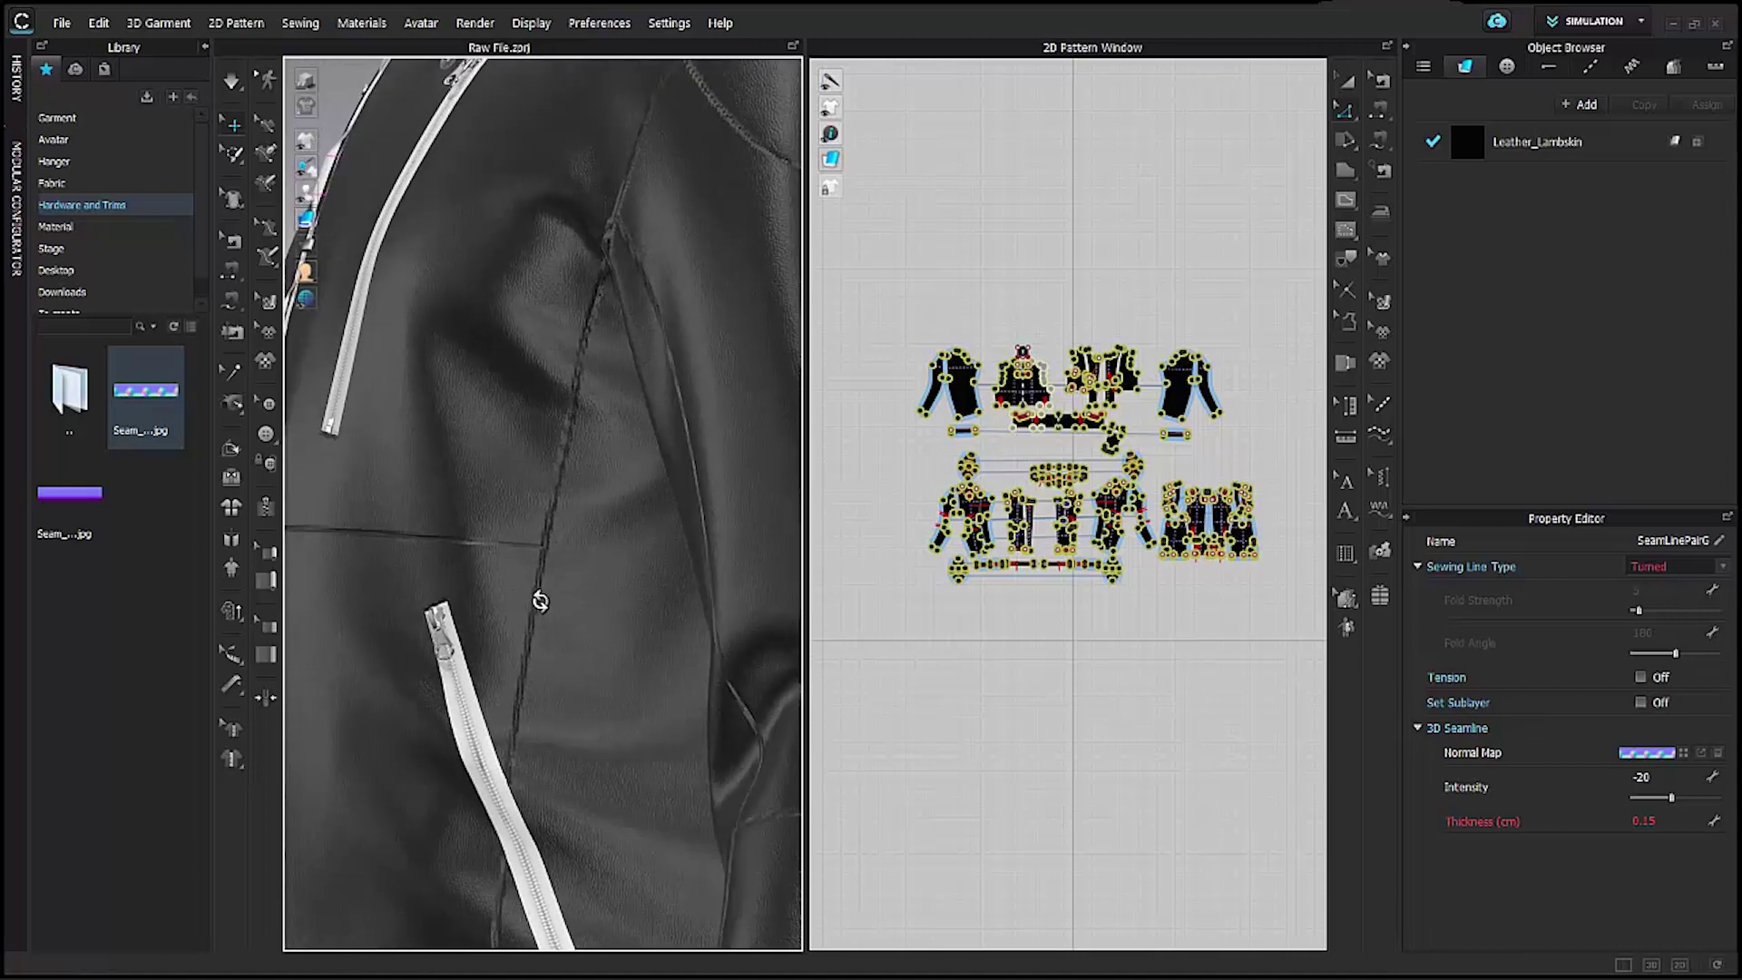
pyautogui.scroll(4, 594, 439)
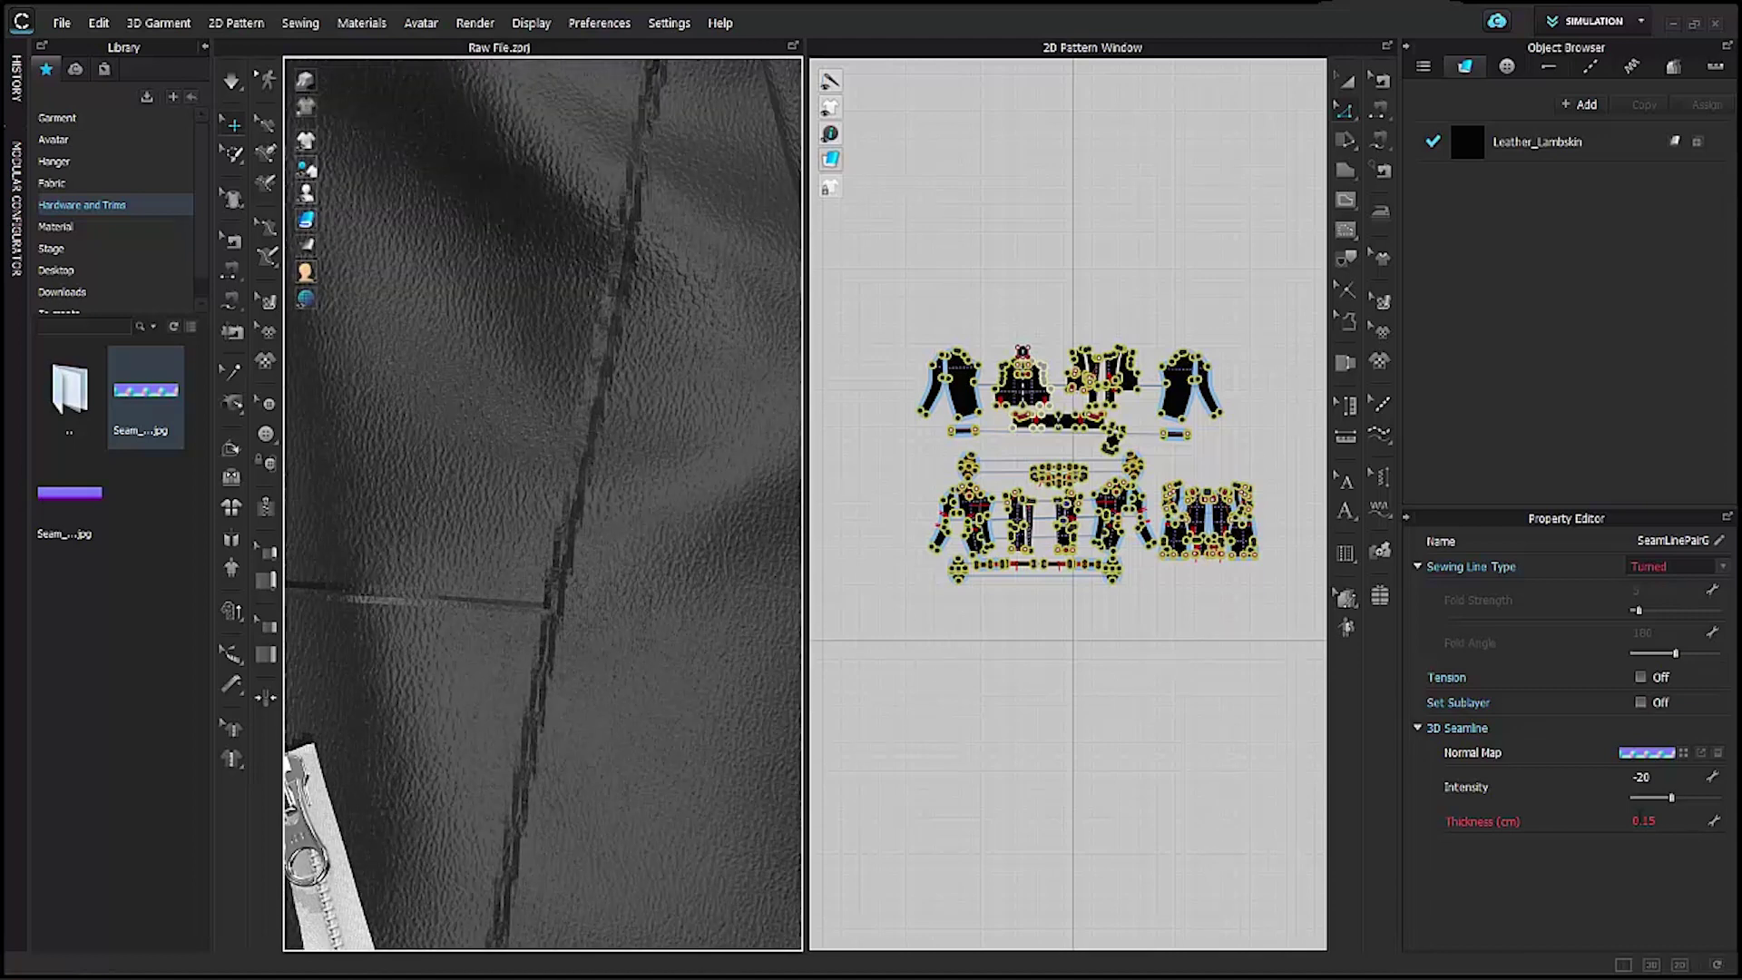
pyautogui.scroll(-5, 504, 562)
pyautogui.moveTo(553, 611); pyautogui.dragTo(692, 615, button='right')
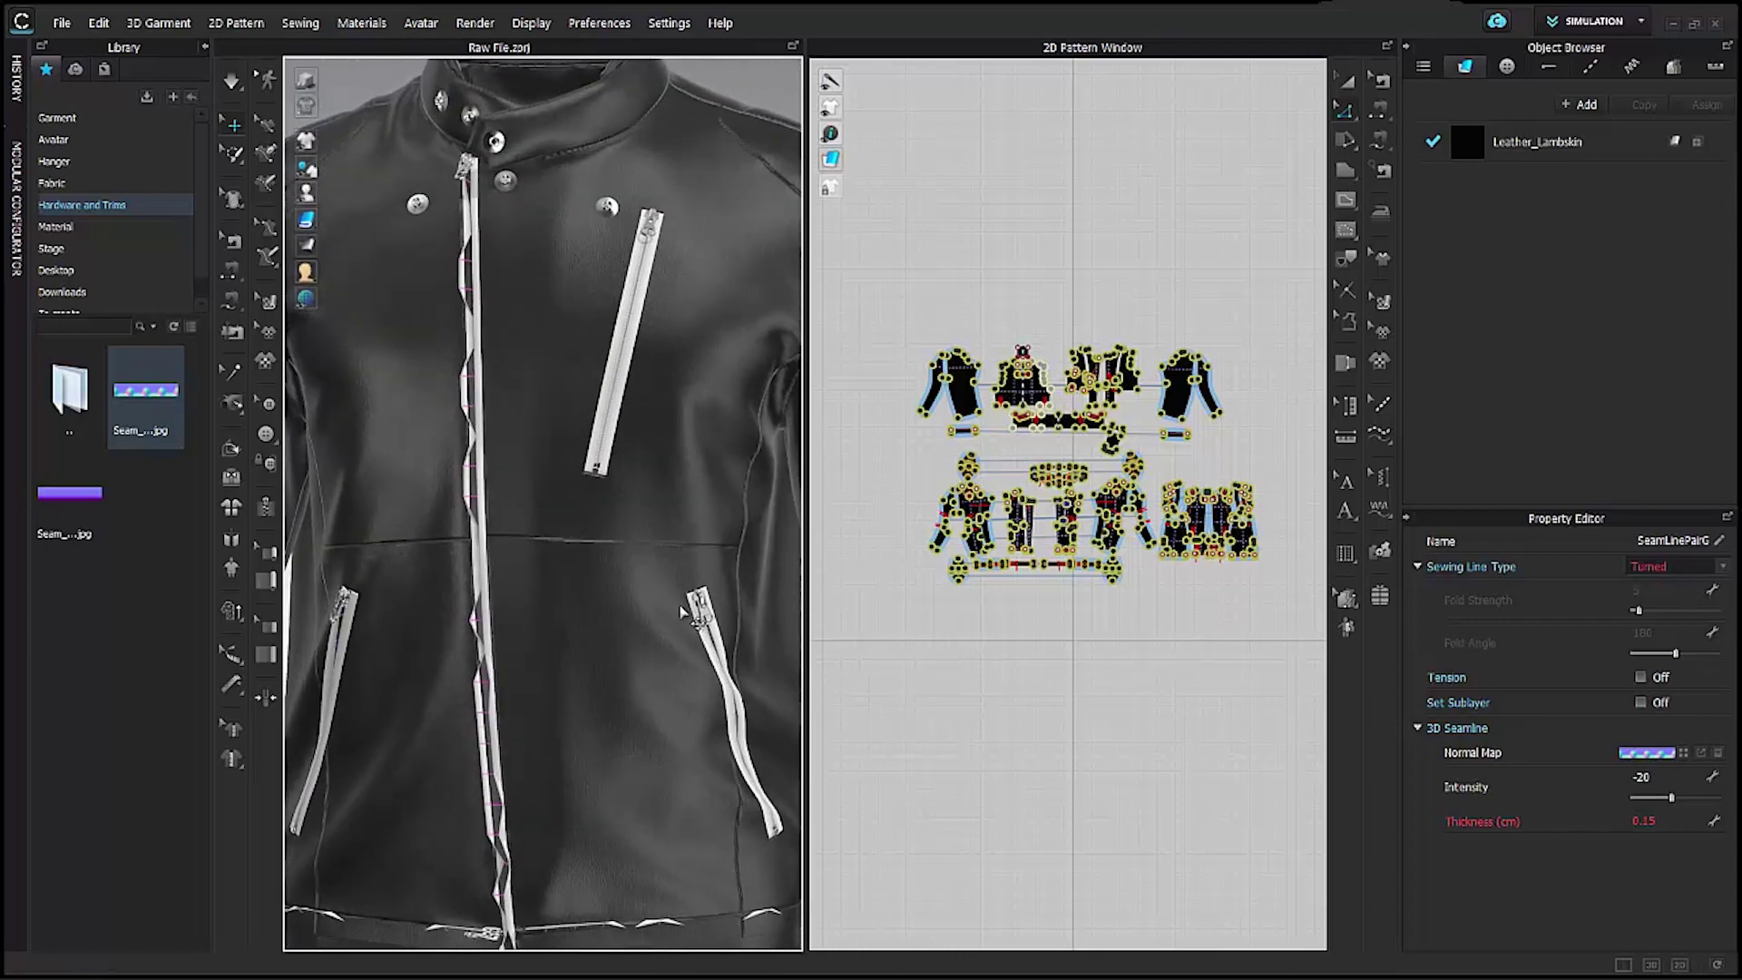
pyautogui.moveTo(719, 555); pyautogui.dragTo(721, 495, button='right')
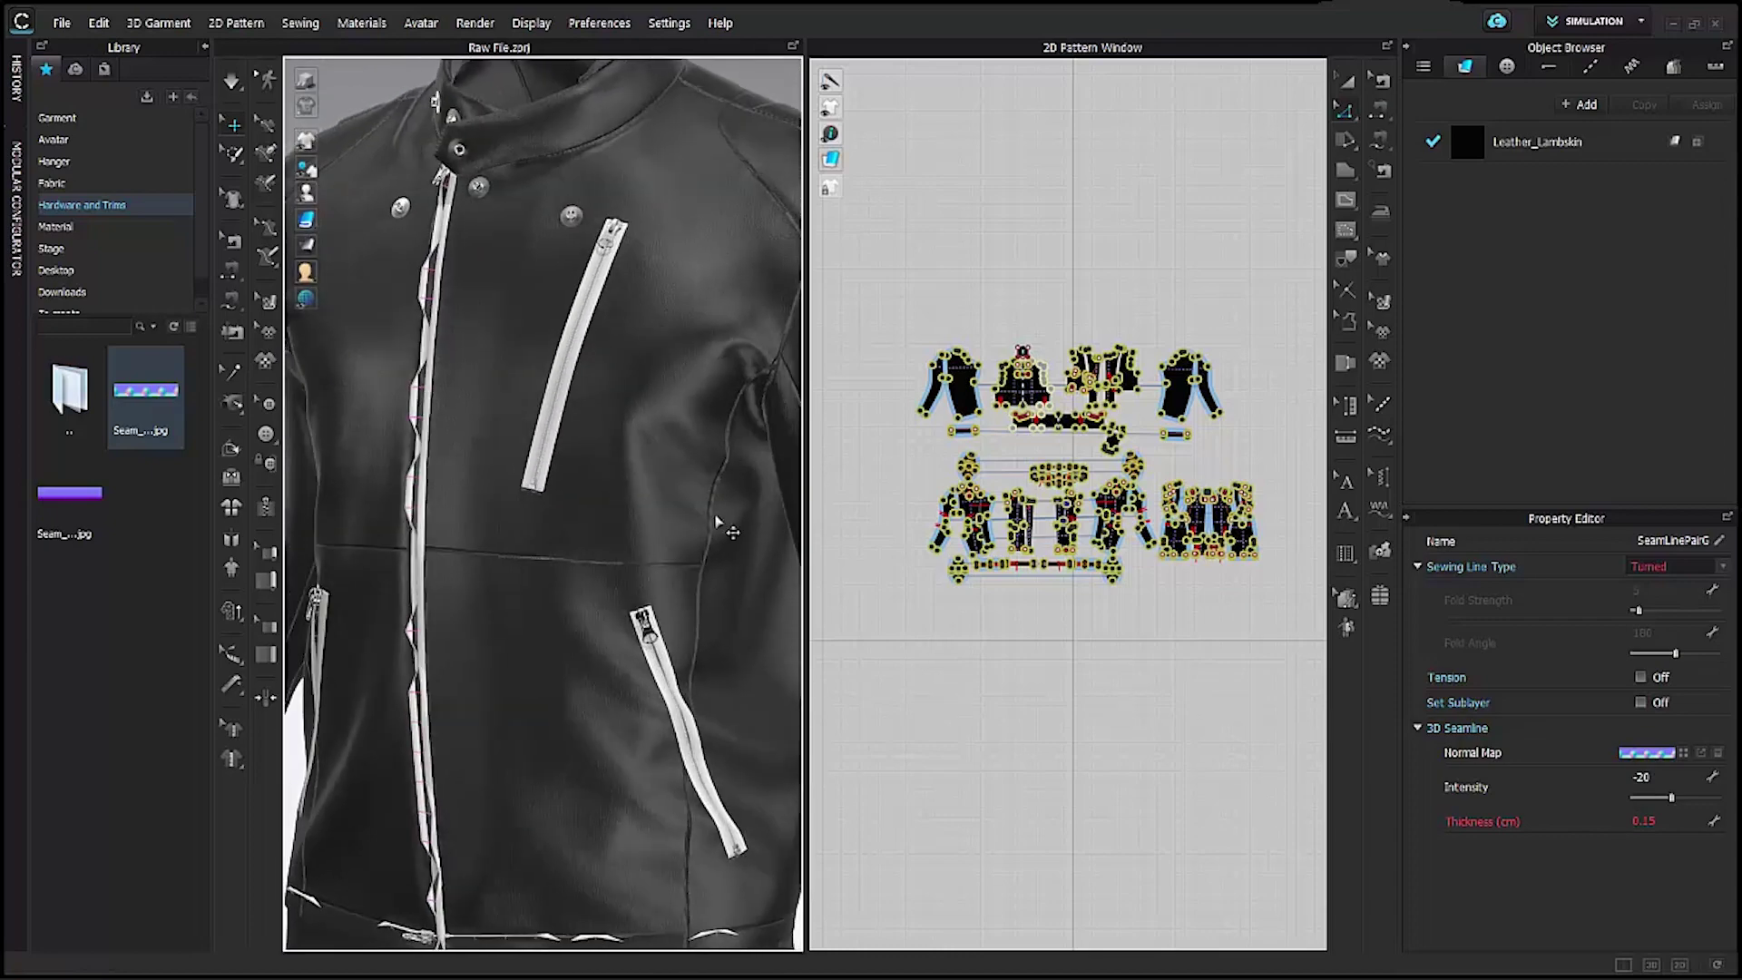
pyautogui.scroll(-5, 603, 454)
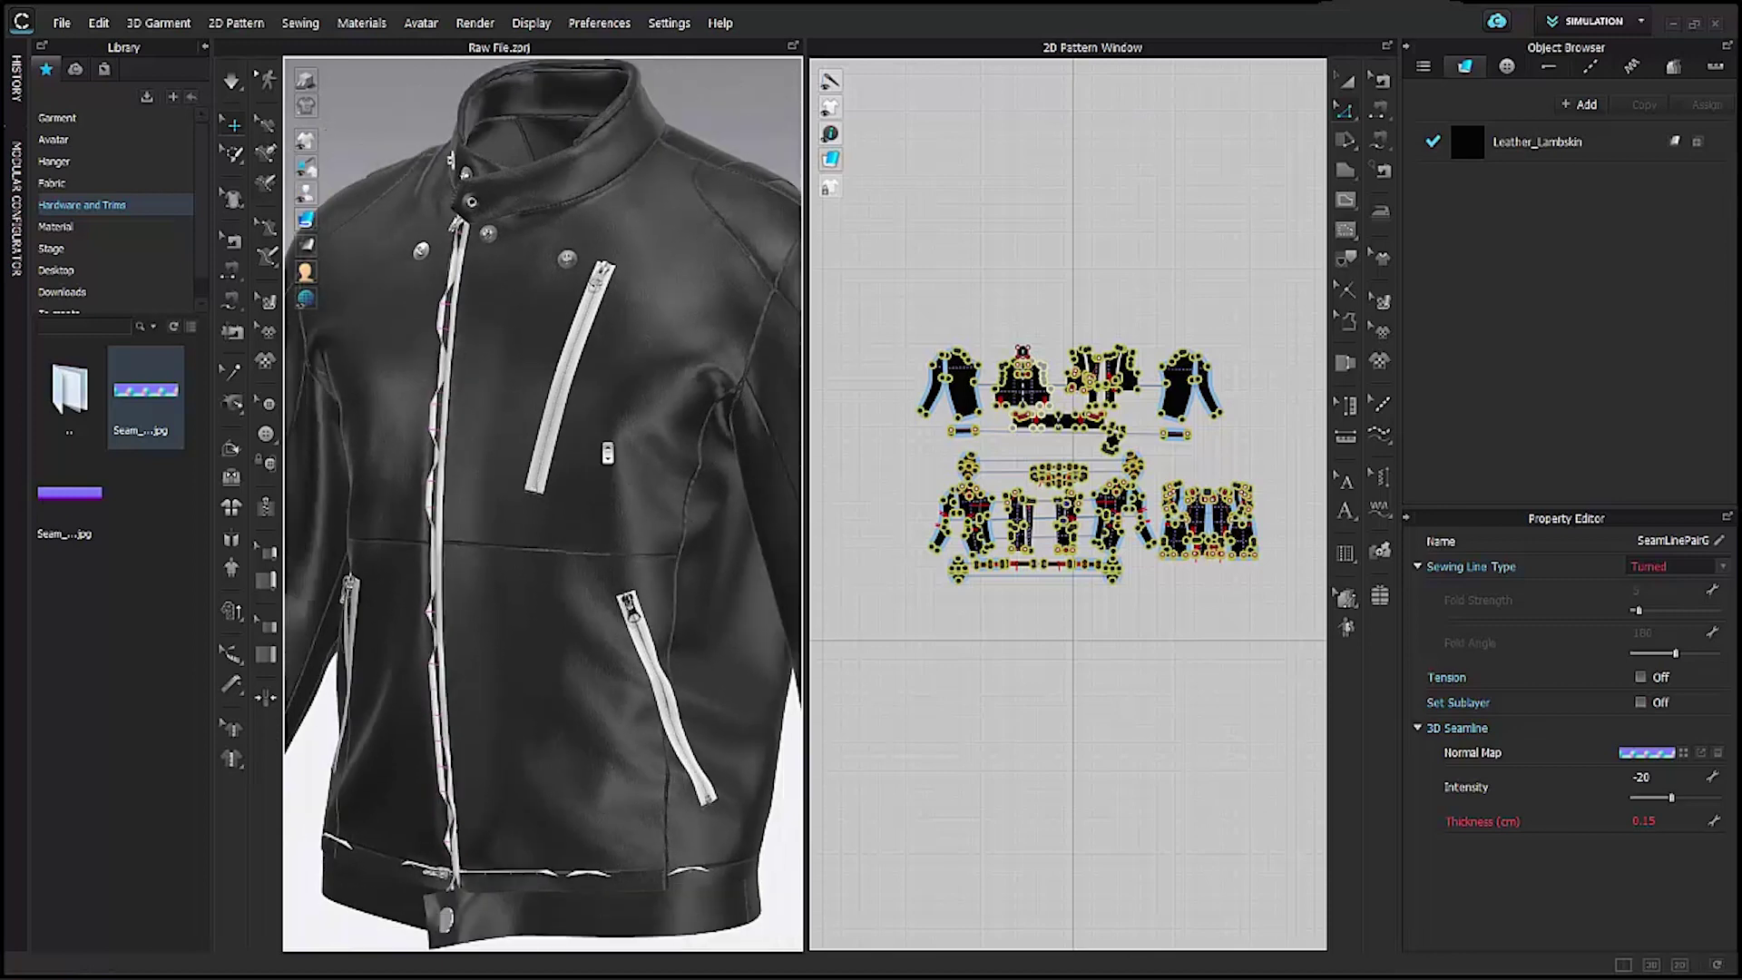
# Set the sleeve zipper's physical property preset to Trim_Fusible_Rigid and simulate the garment.
pyautogui.moveTo(630, 451); pyautogui.dragTo(678, 441, button='right')
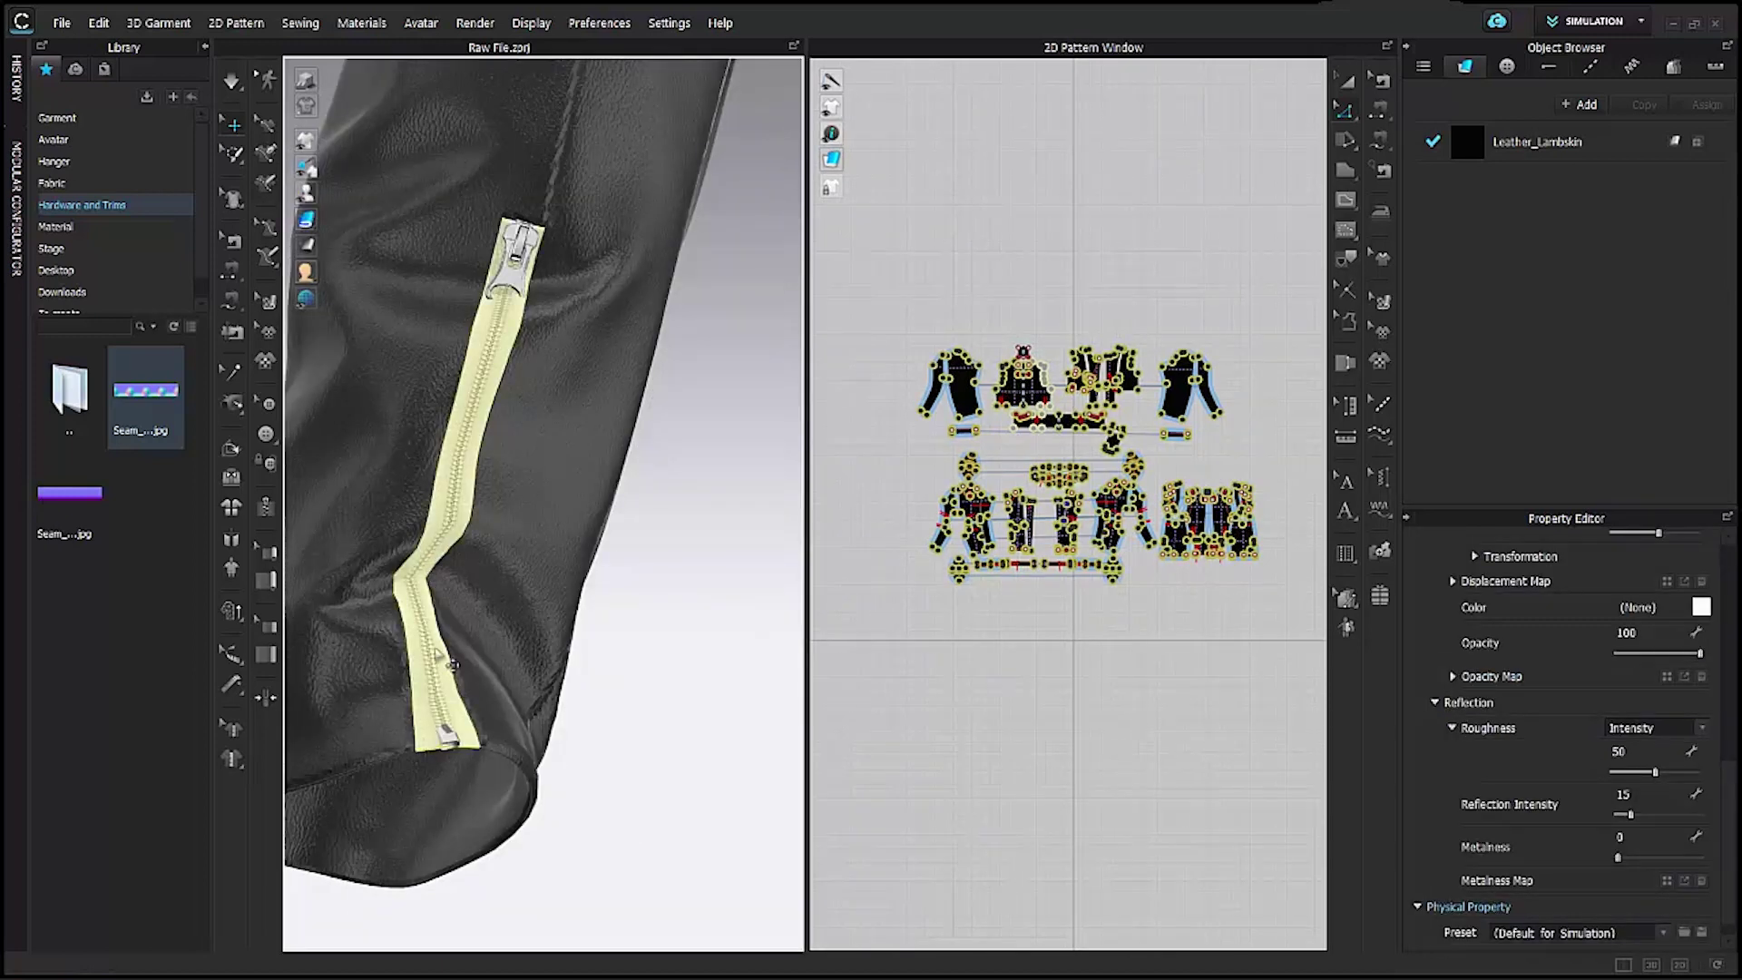
pyautogui.moveTo(495, 741); pyautogui.dragTo(473, 694, button='right')
pyautogui.click(1578, 931)
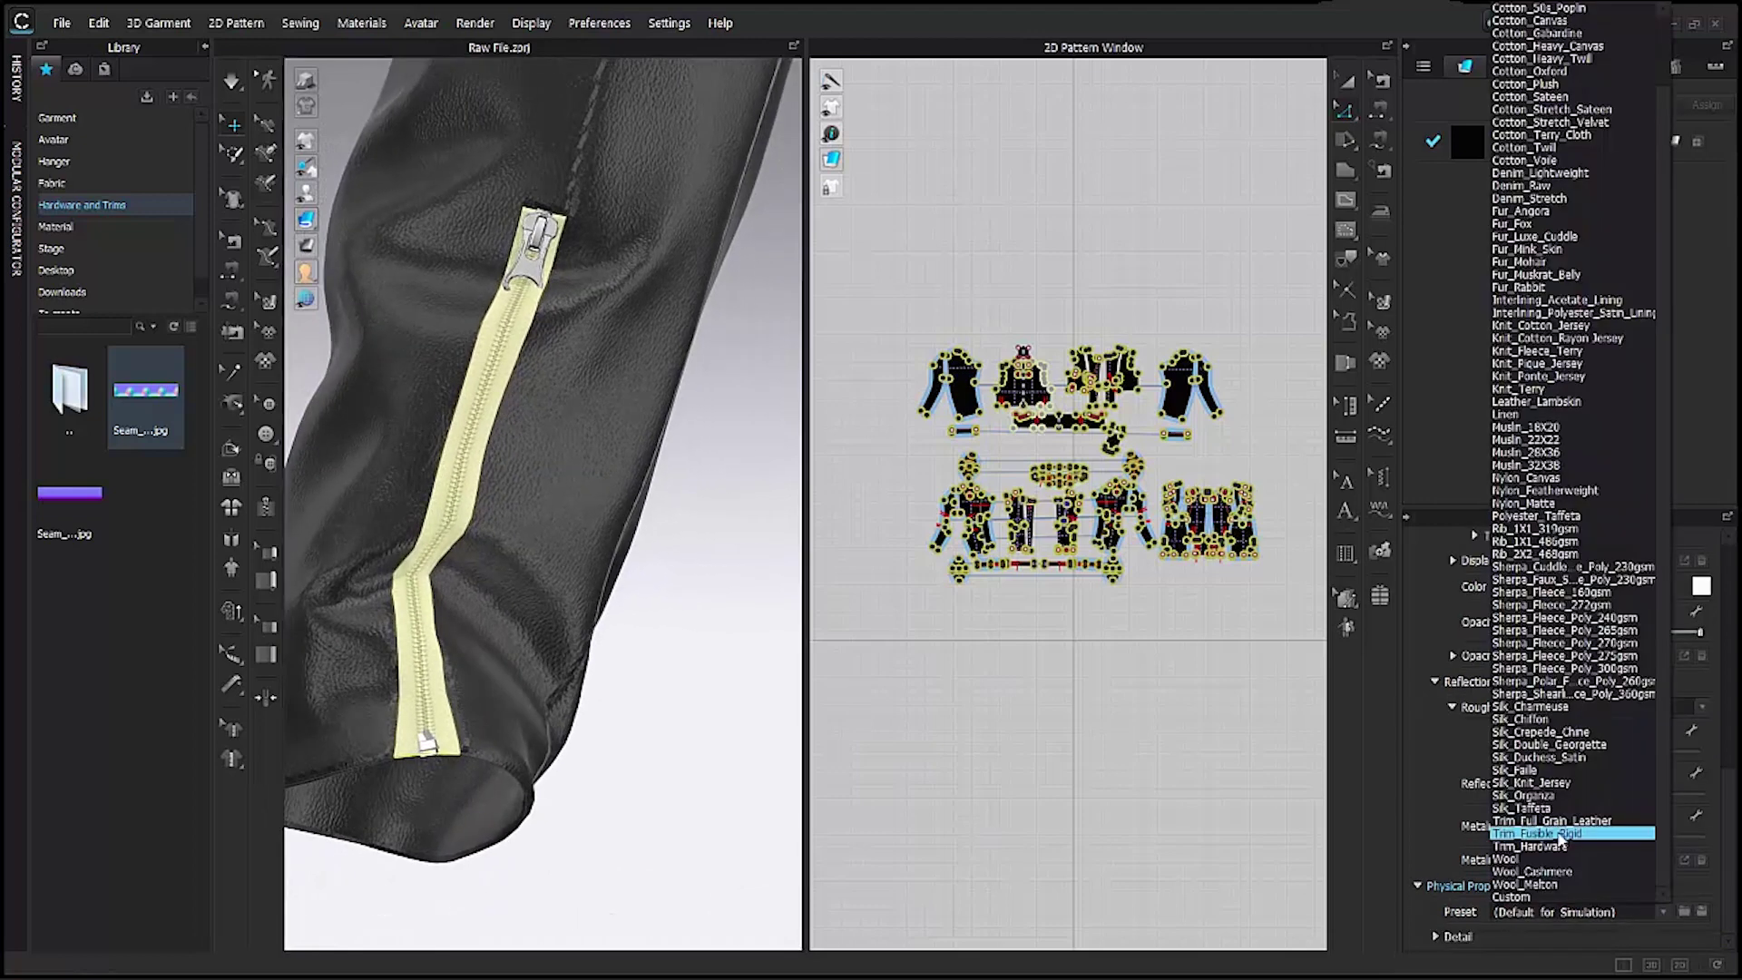
pyautogui.click(1533, 834)
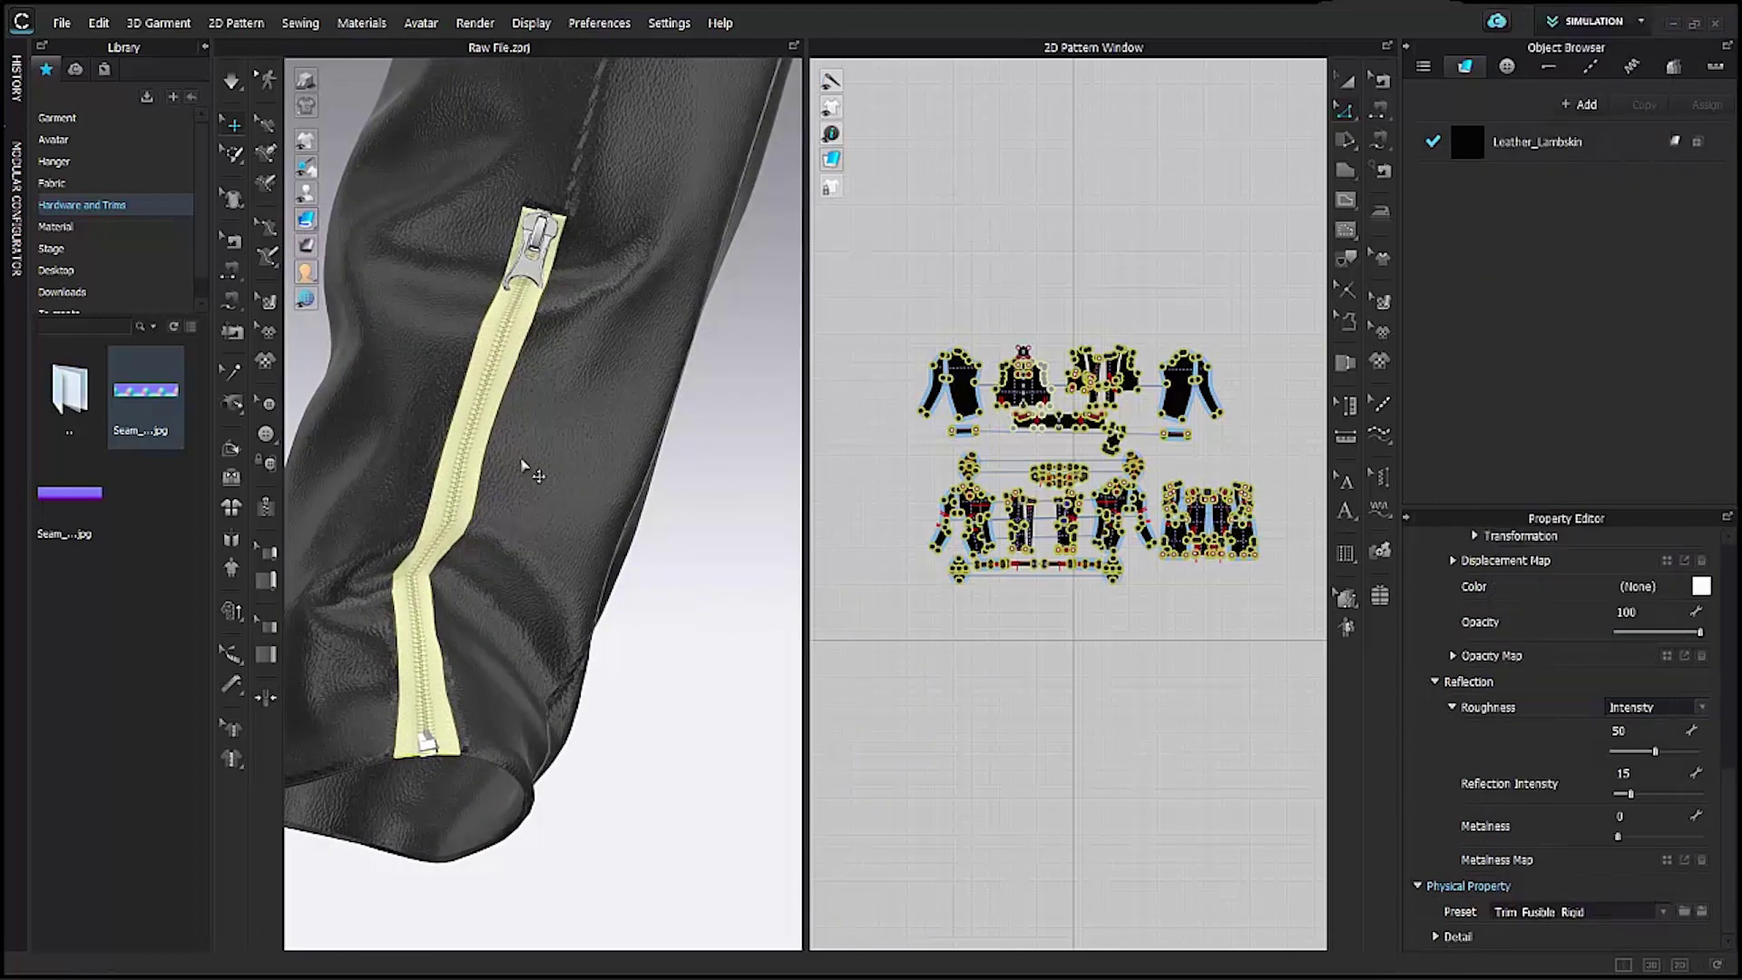
pyautogui.click(232, 81)
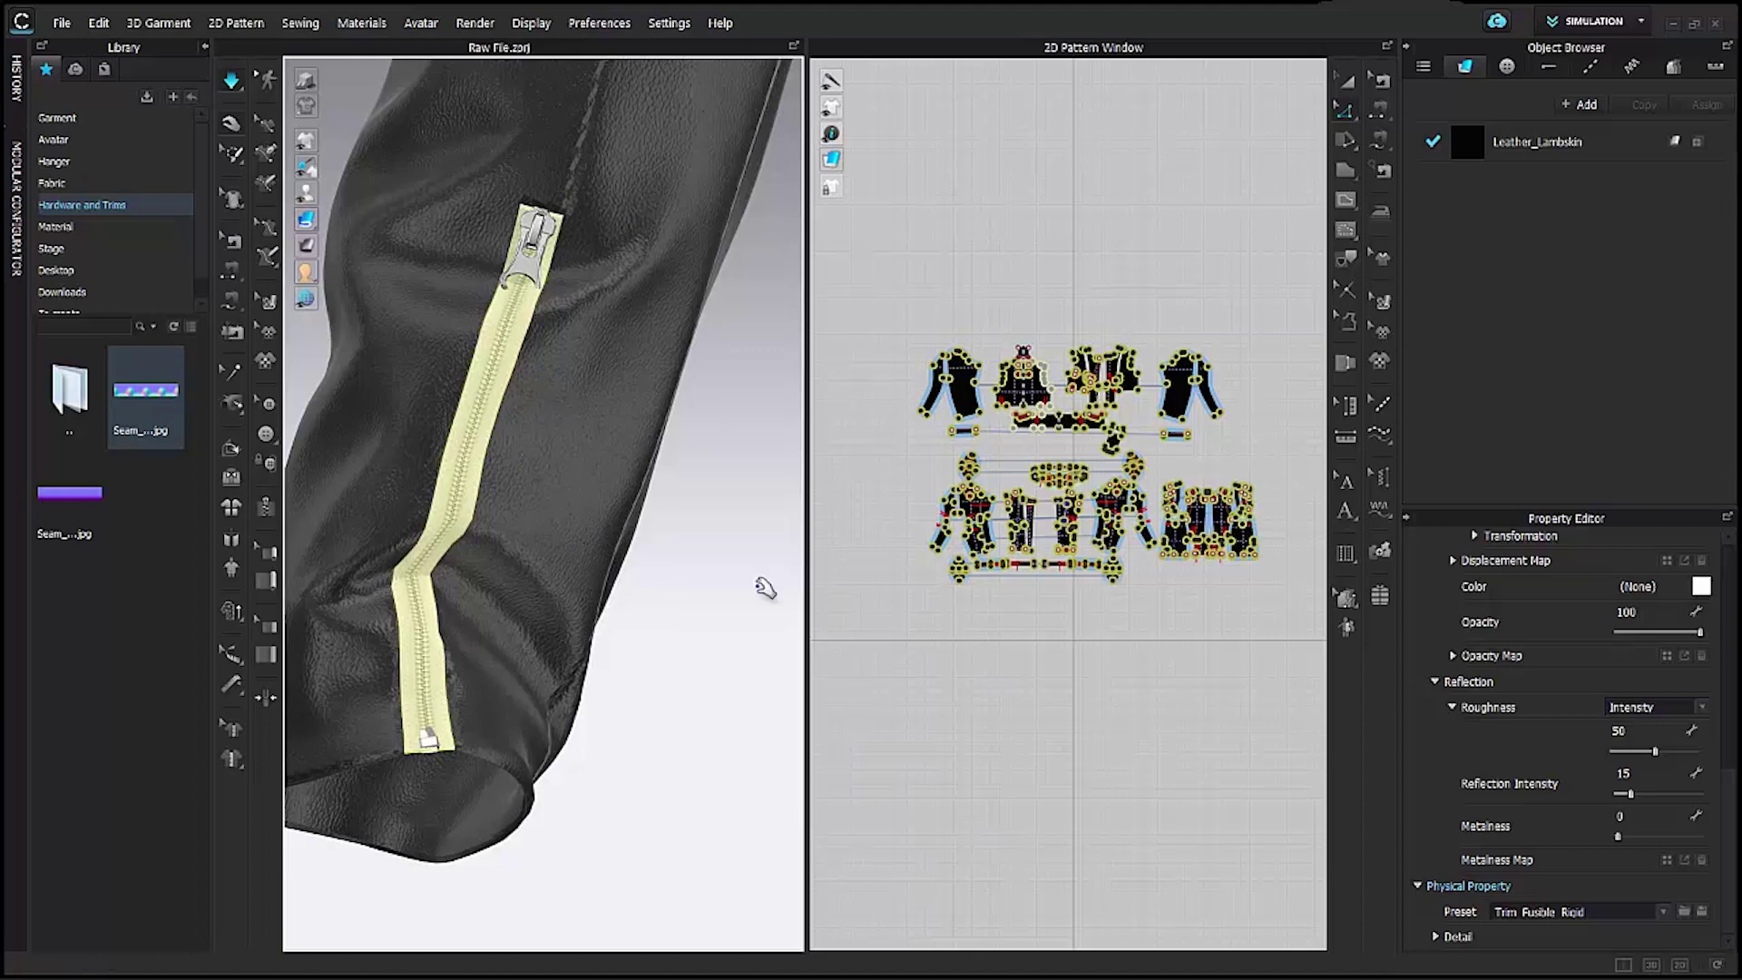
pyautogui.press('space')
# Apply the Trim_Fusible_Rigid physical preset to the front, chest, pocket and sleeve zippers together.
pyautogui.scroll(-2, 548, 495)
pyautogui.moveTo(789, 601); pyautogui.dragTo(542, 569, button='right')
pyautogui.scroll(1, 541, 564)
pyautogui.click(386, 529)
pyautogui.keyDown('shift'); pyautogui.click(553, 427); pyautogui.keyUp('shift')
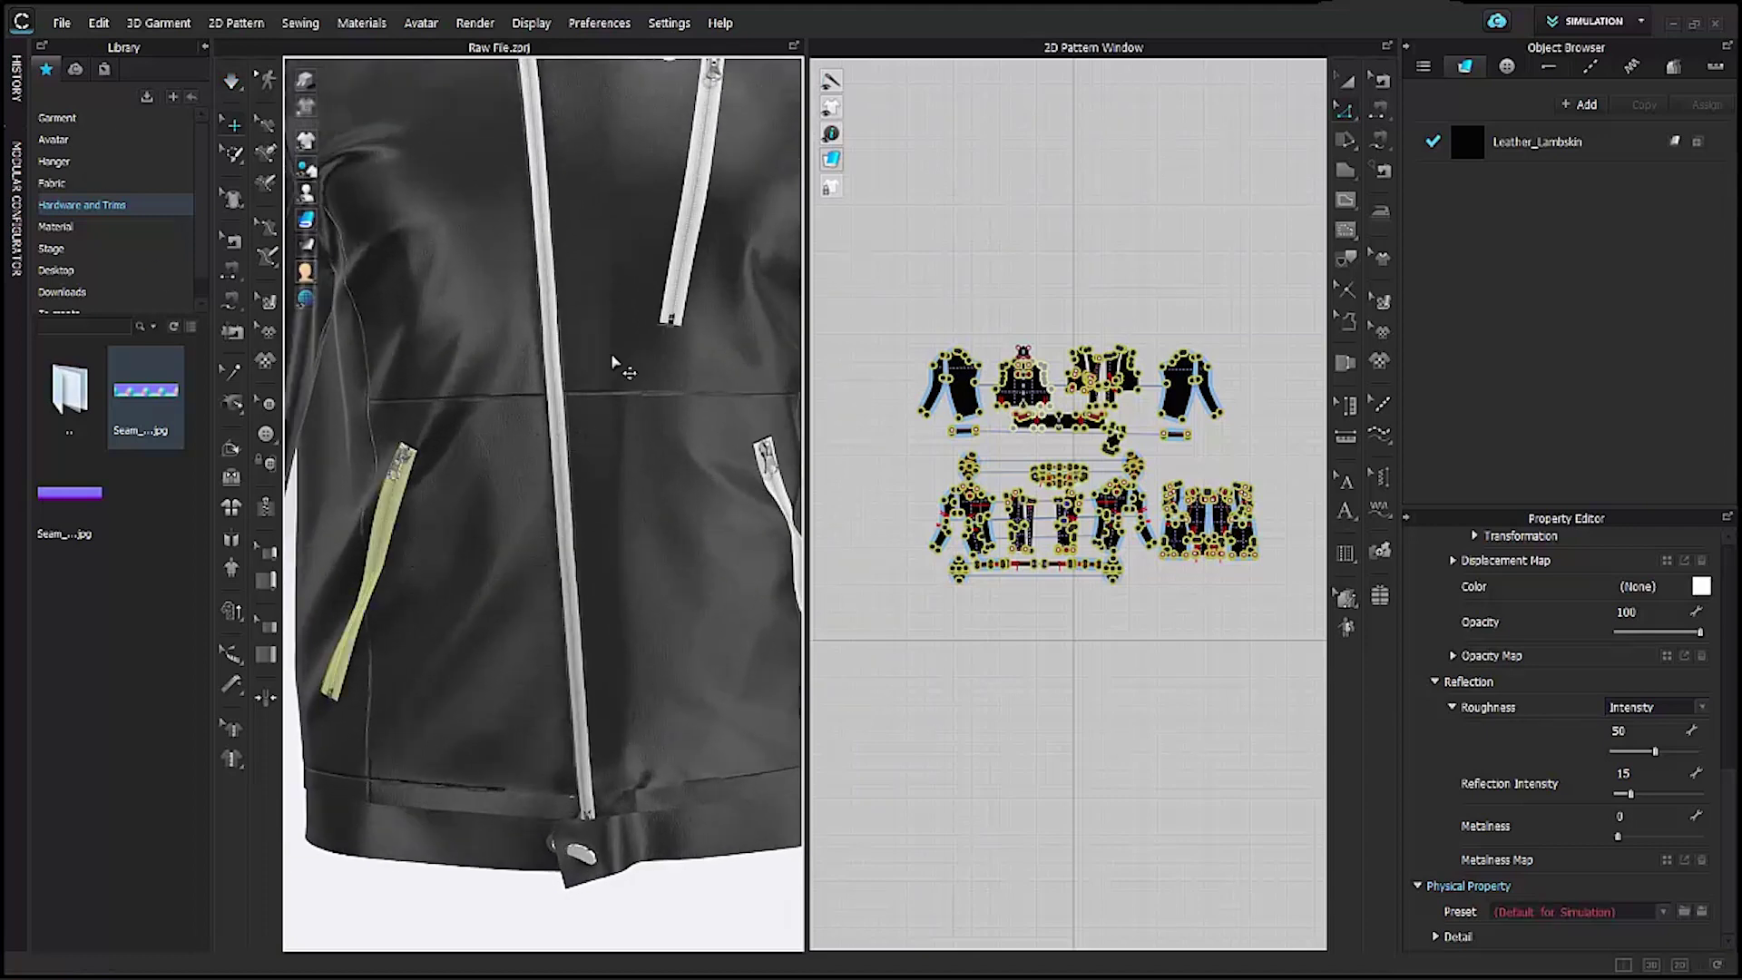
pyautogui.keyDown('shift'); pyautogui.click(701, 298); pyautogui.keyUp('shift')
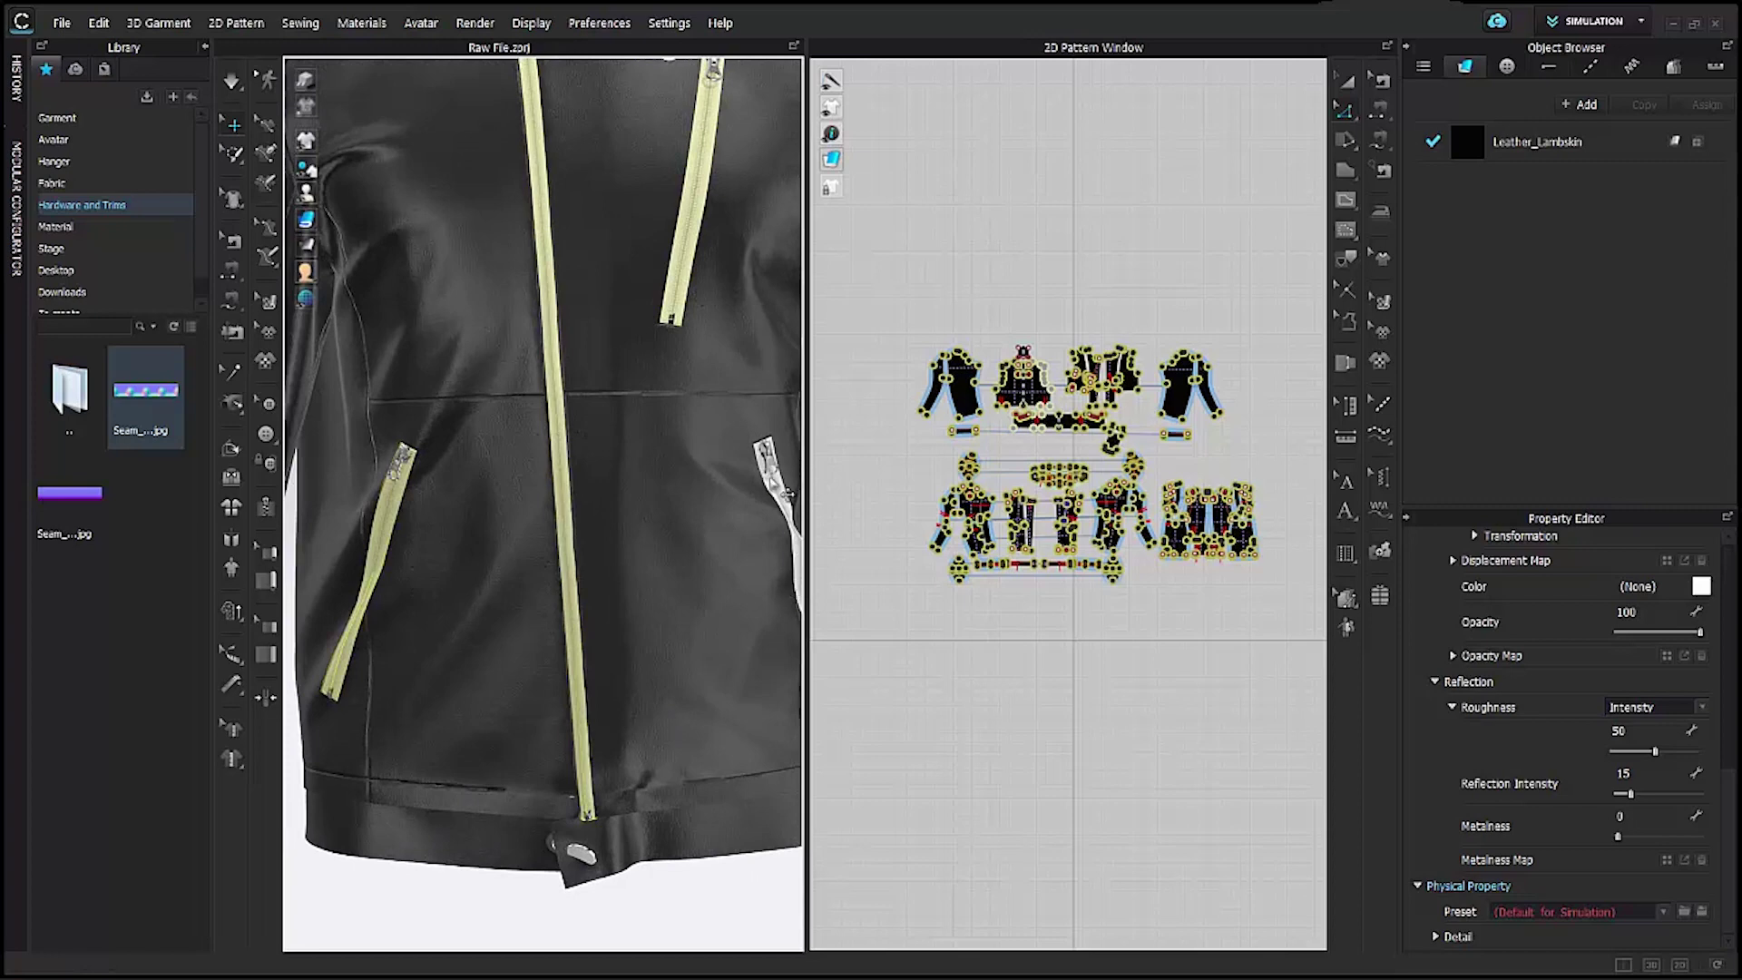
pyautogui.keyDown('shift'); pyautogui.click(786, 495); pyautogui.keyUp('shift')
pyautogui.scroll(-3, 726, 544)
pyautogui.moveTo(636, 588); pyautogui.dragTo(606, 581, button='right')
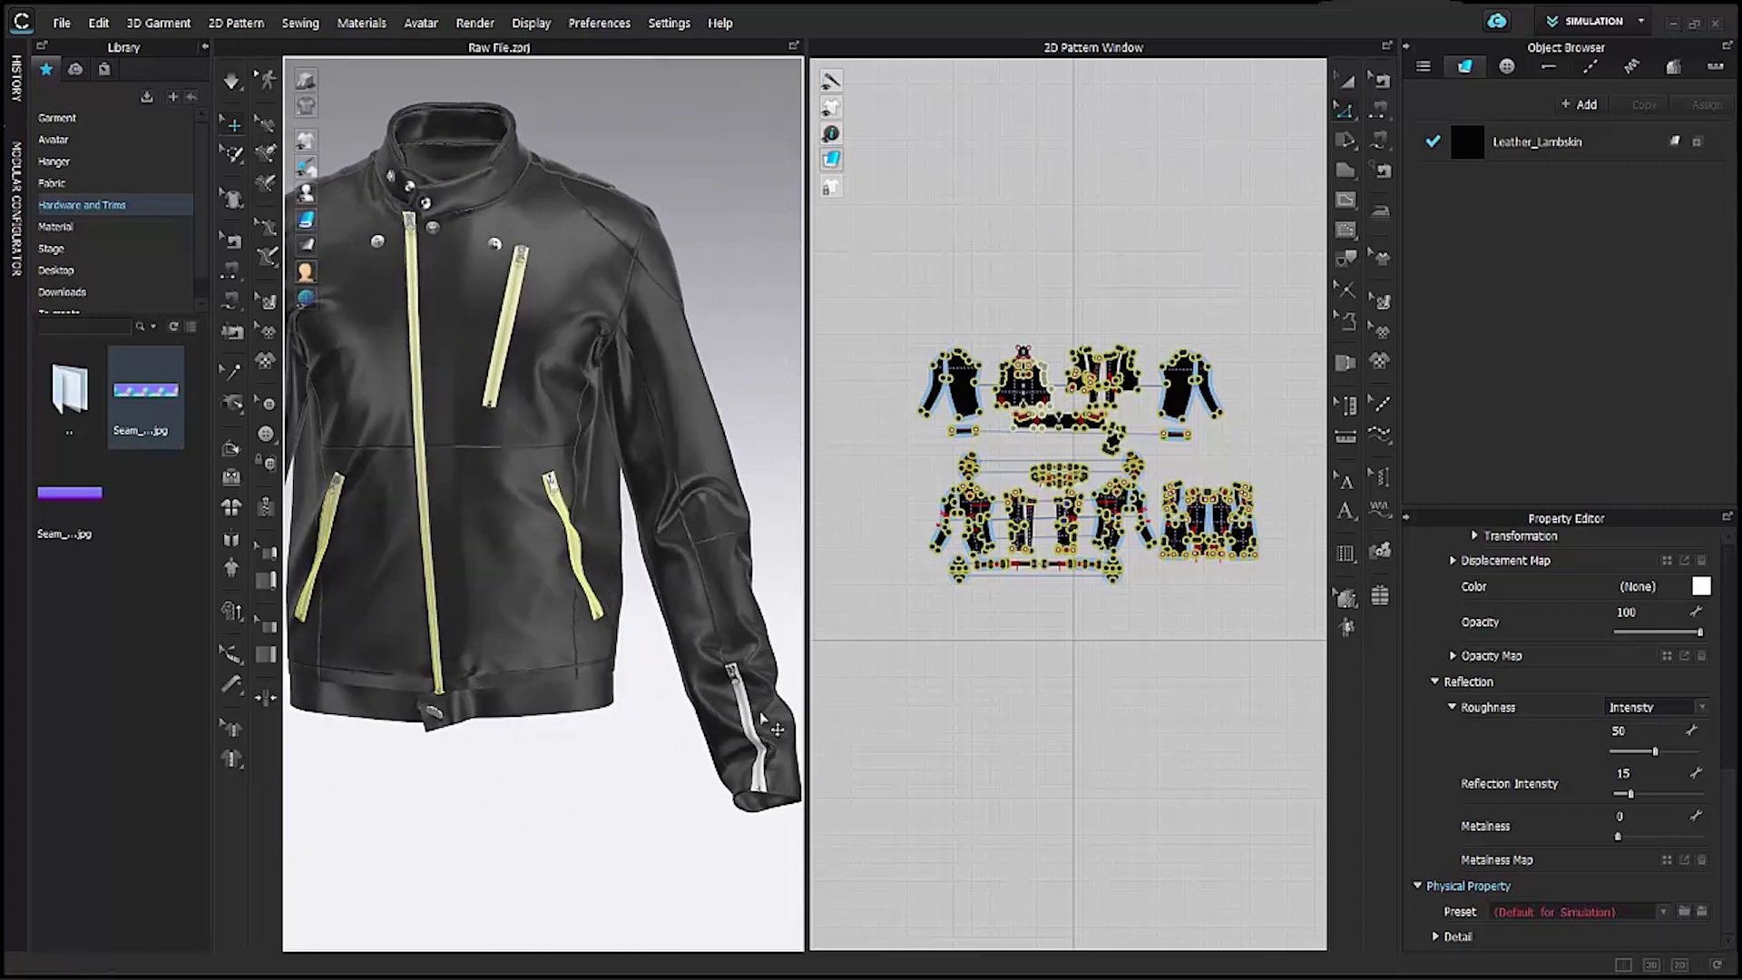
pyautogui.click(1604, 912)
pyautogui.scroll(-2, 1510, 885)
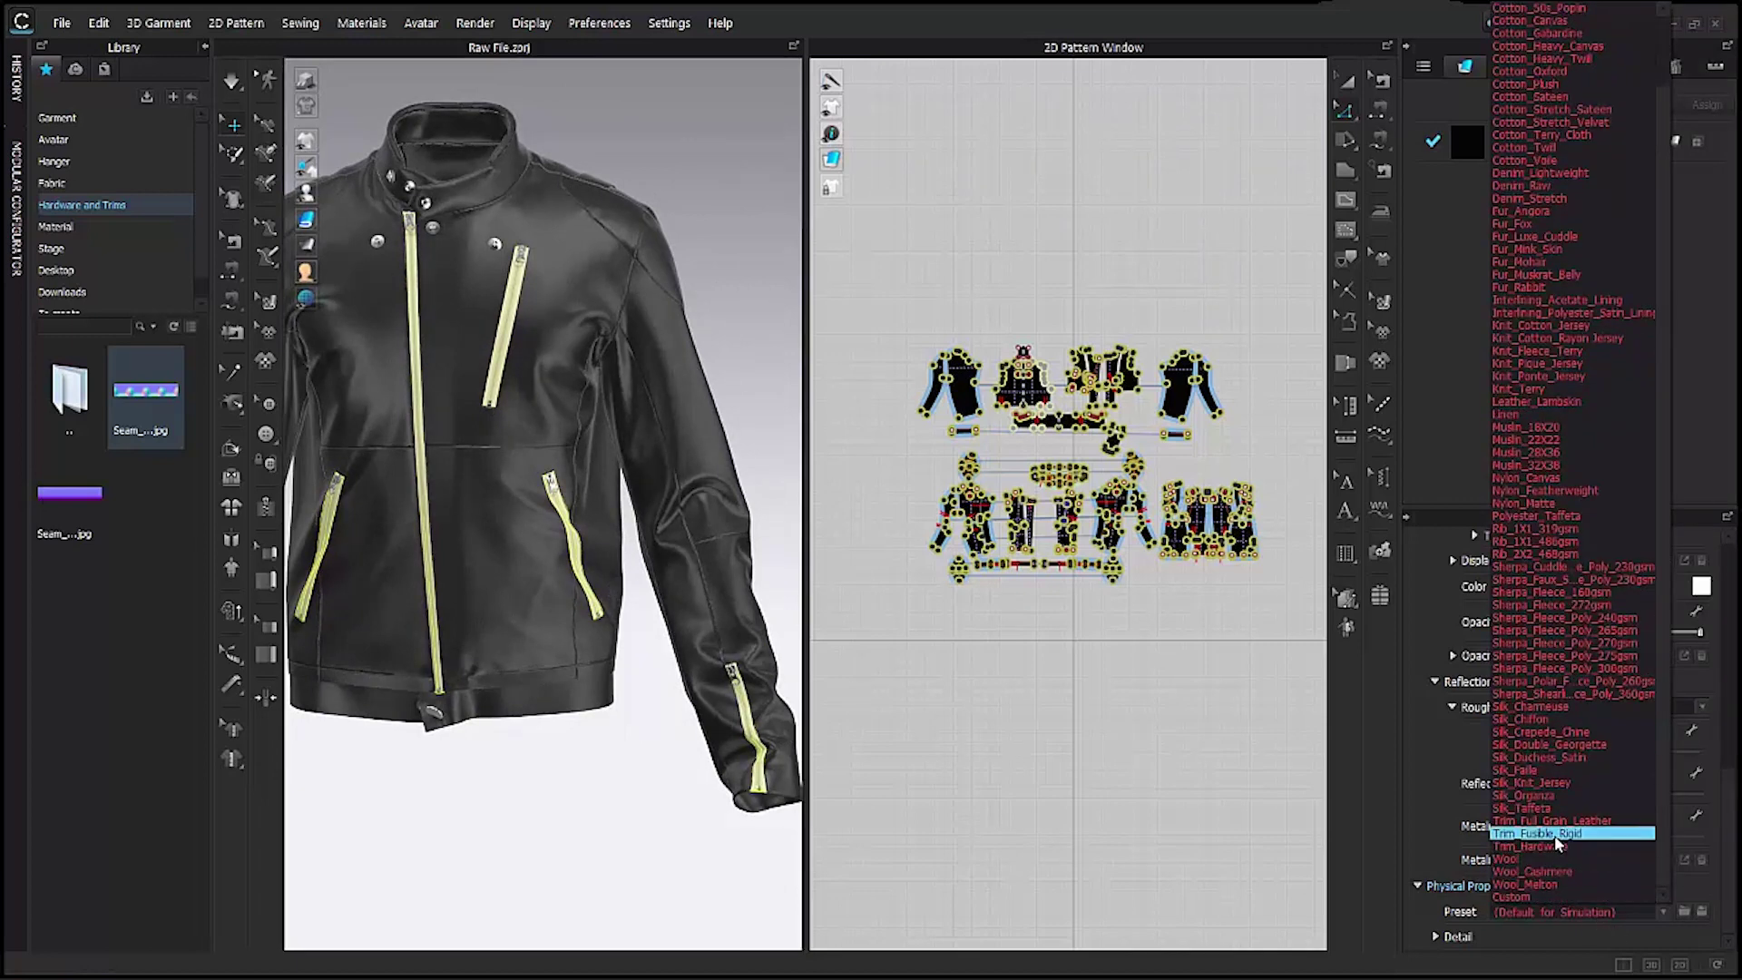
pyautogui.click(1556, 837)
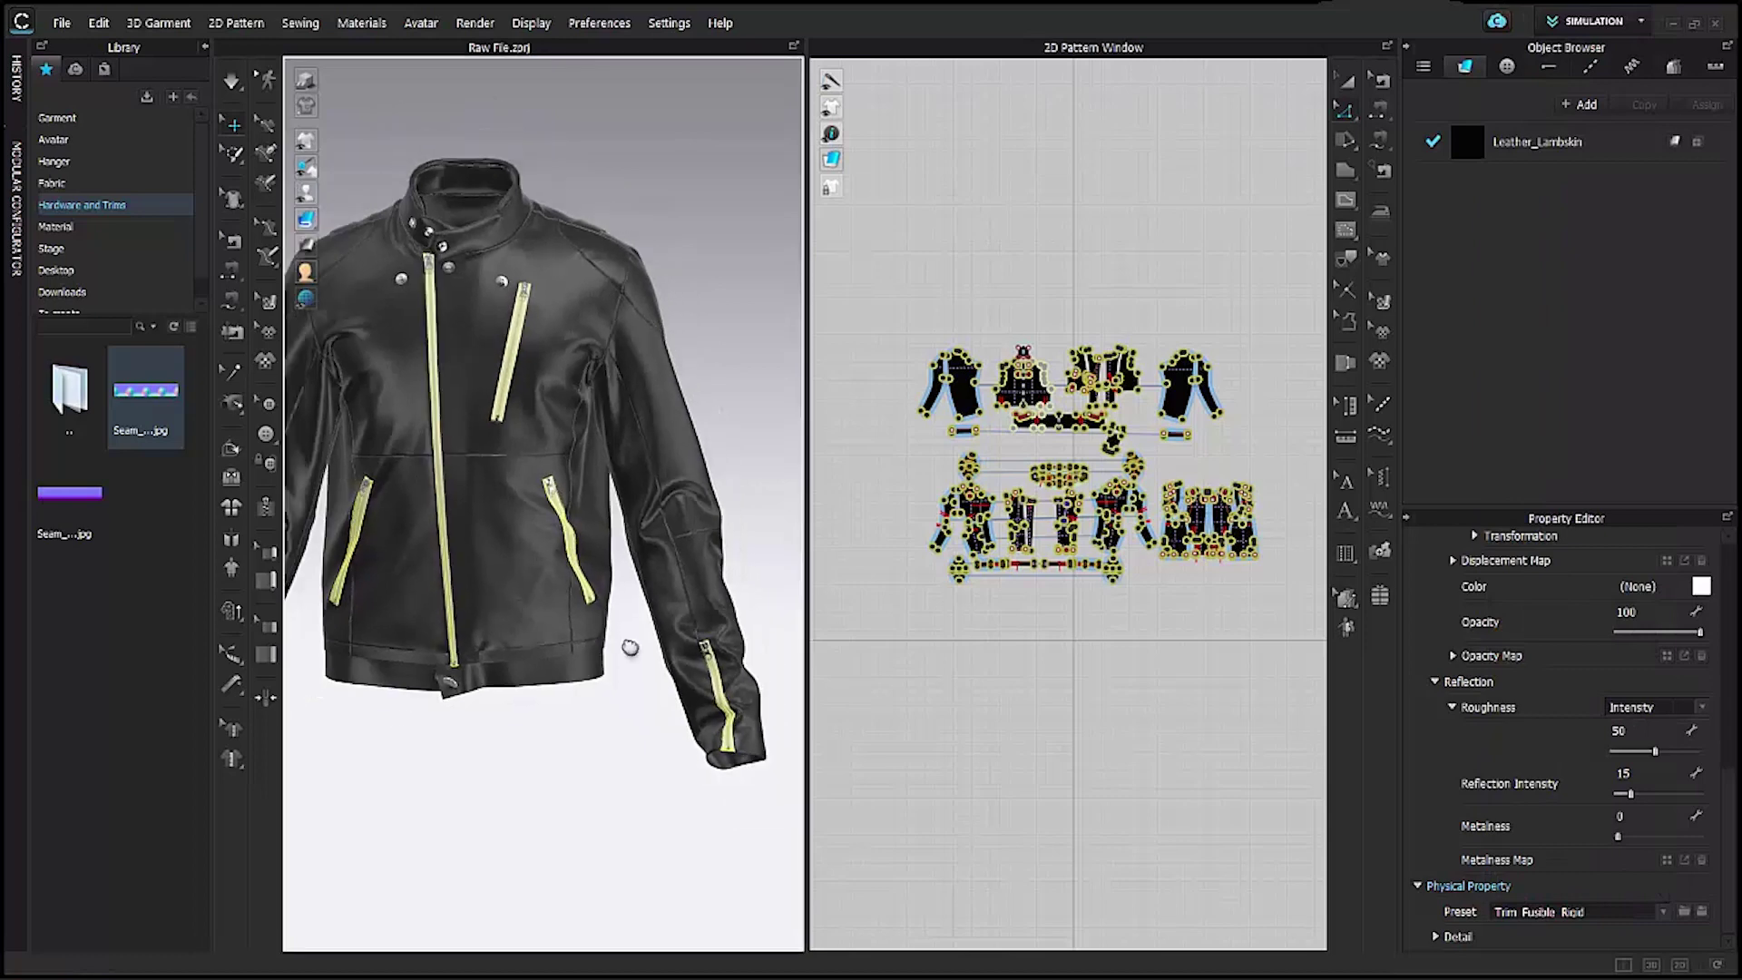
# Preview the Black zipper Texture image in the Desktop library folder and apply it as the texture of the selected zippers.
pyautogui.moveTo(490, 613); pyautogui.dragTo(615, 694, button='right')
pyautogui.moveTo(710, 570); pyautogui.dragTo(676, 601, button='right')
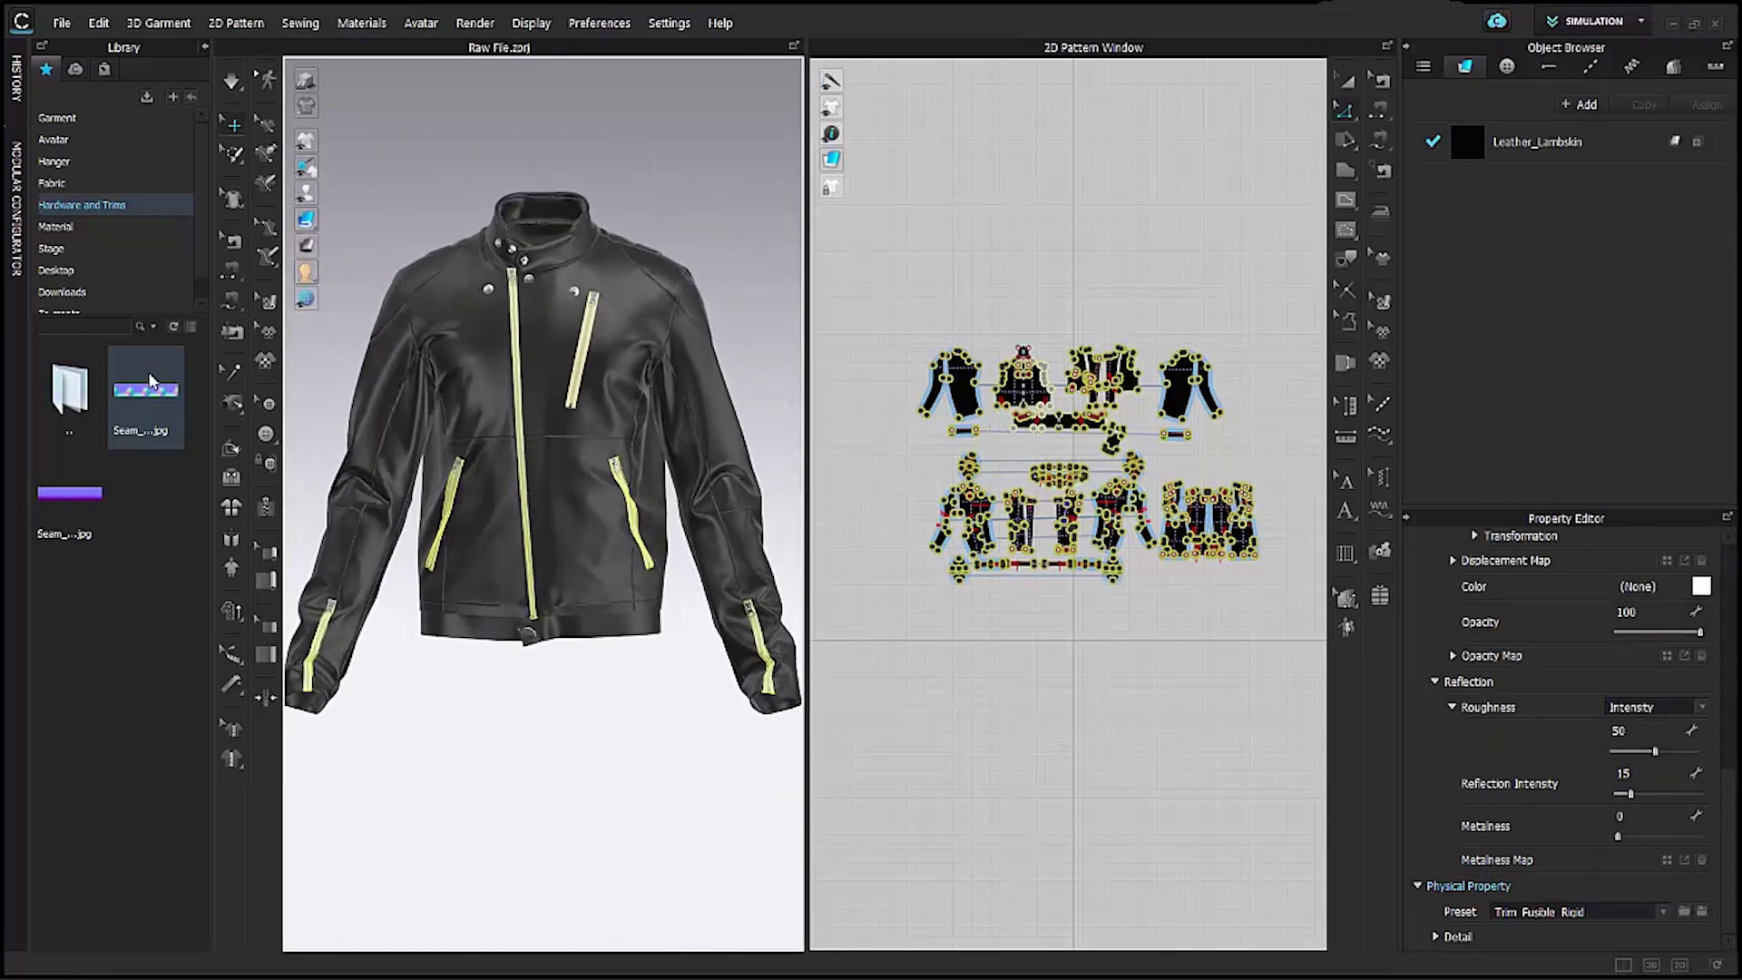
pyautogui.click(47, 276)
pyautogui.doubleClick(148, 390)
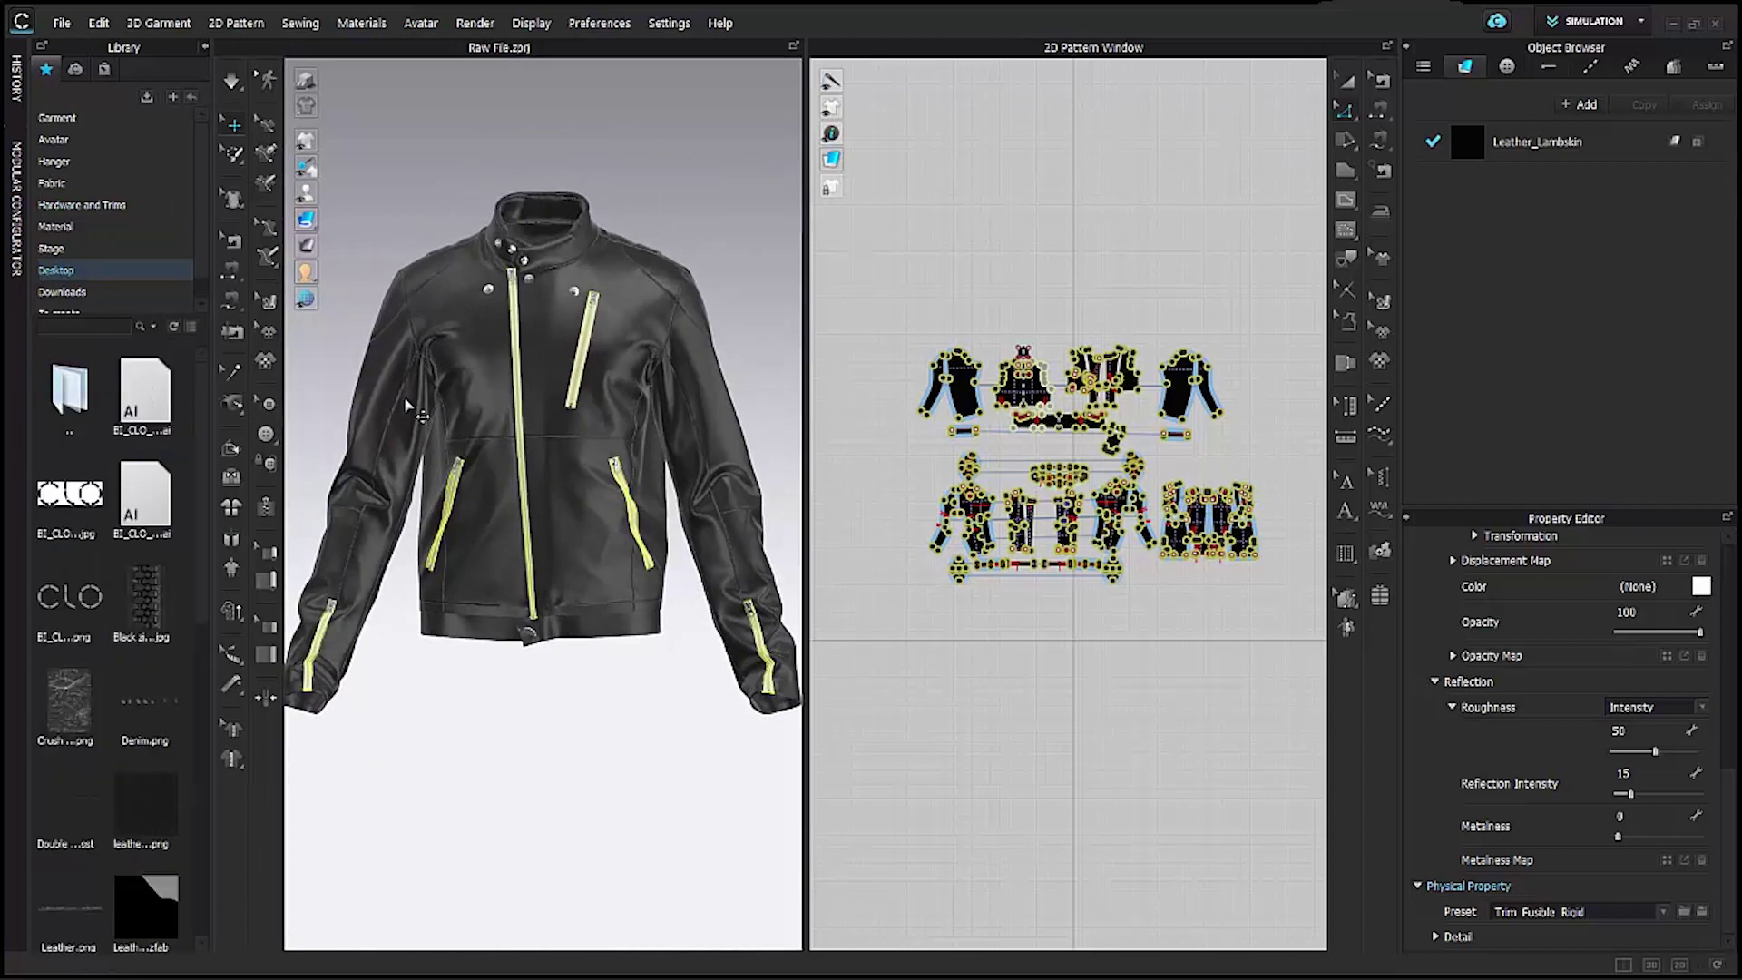
pyautogui.moveTo(544, 363); pyautogui.dragTo(599, 551, button='middle')
pyautogui.scroll(5, 596, 551)
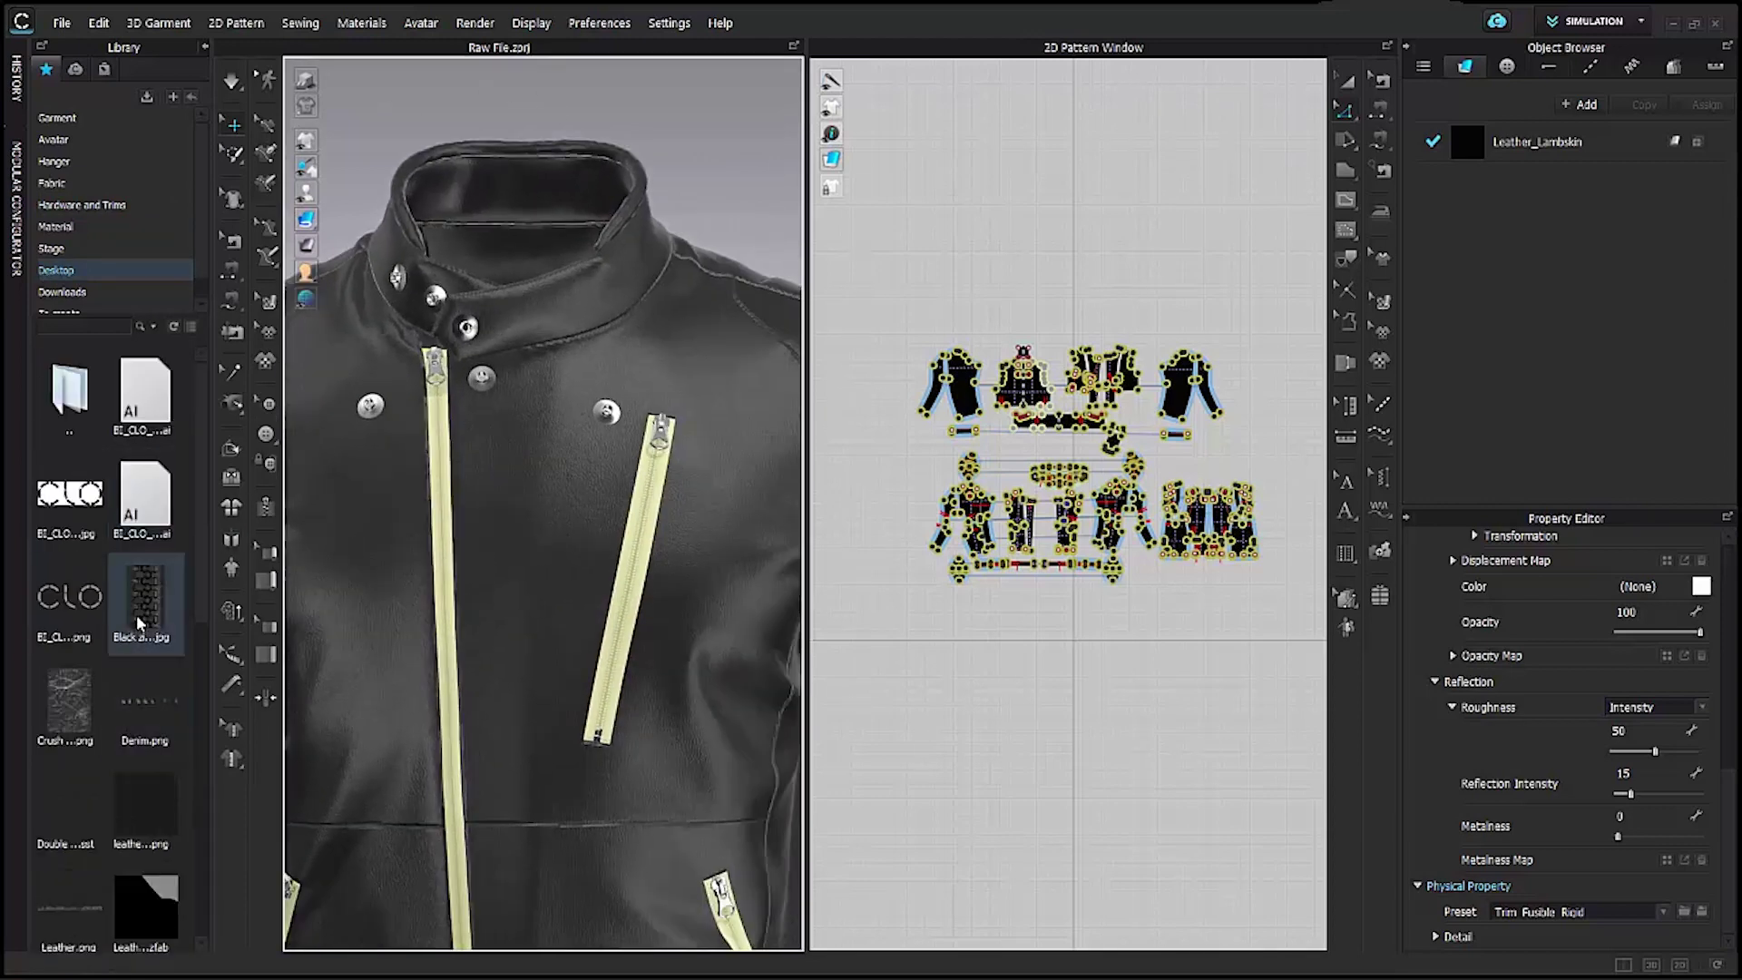
pyautogui.moveTo(136, 614)
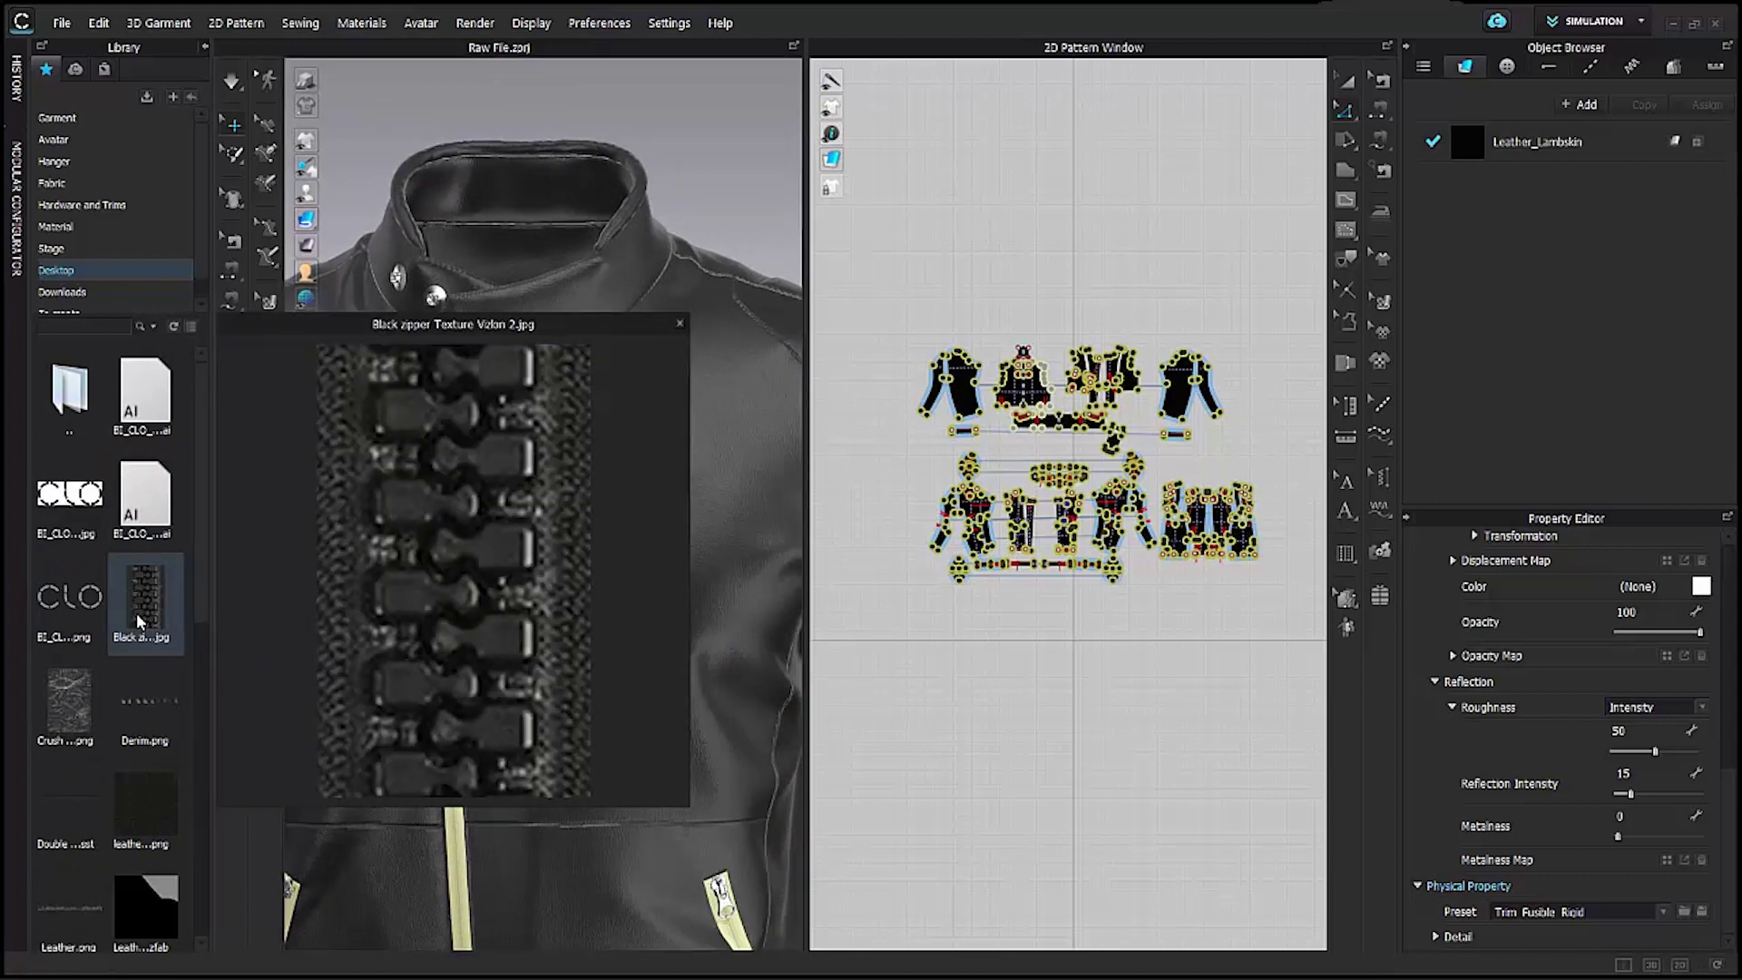
pyautogui.scroll(3, 1619, 644)
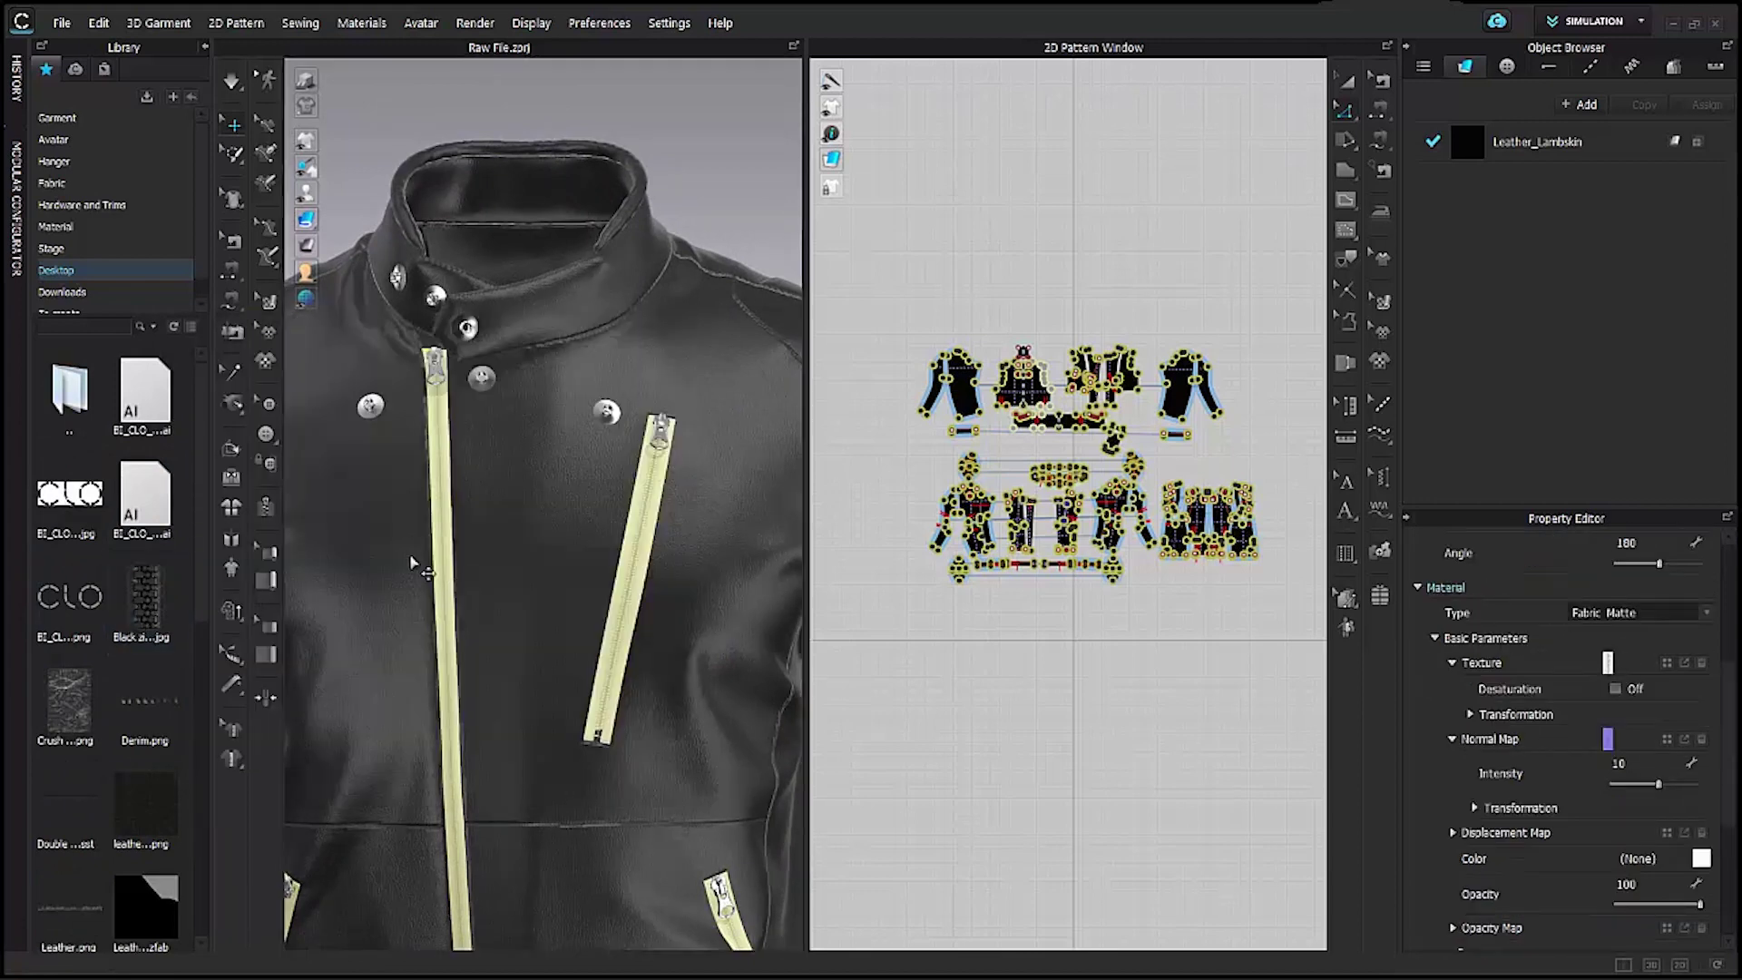
pyautogui.moveTo(117, 624); pyautogui.dragTo(1638, 665)
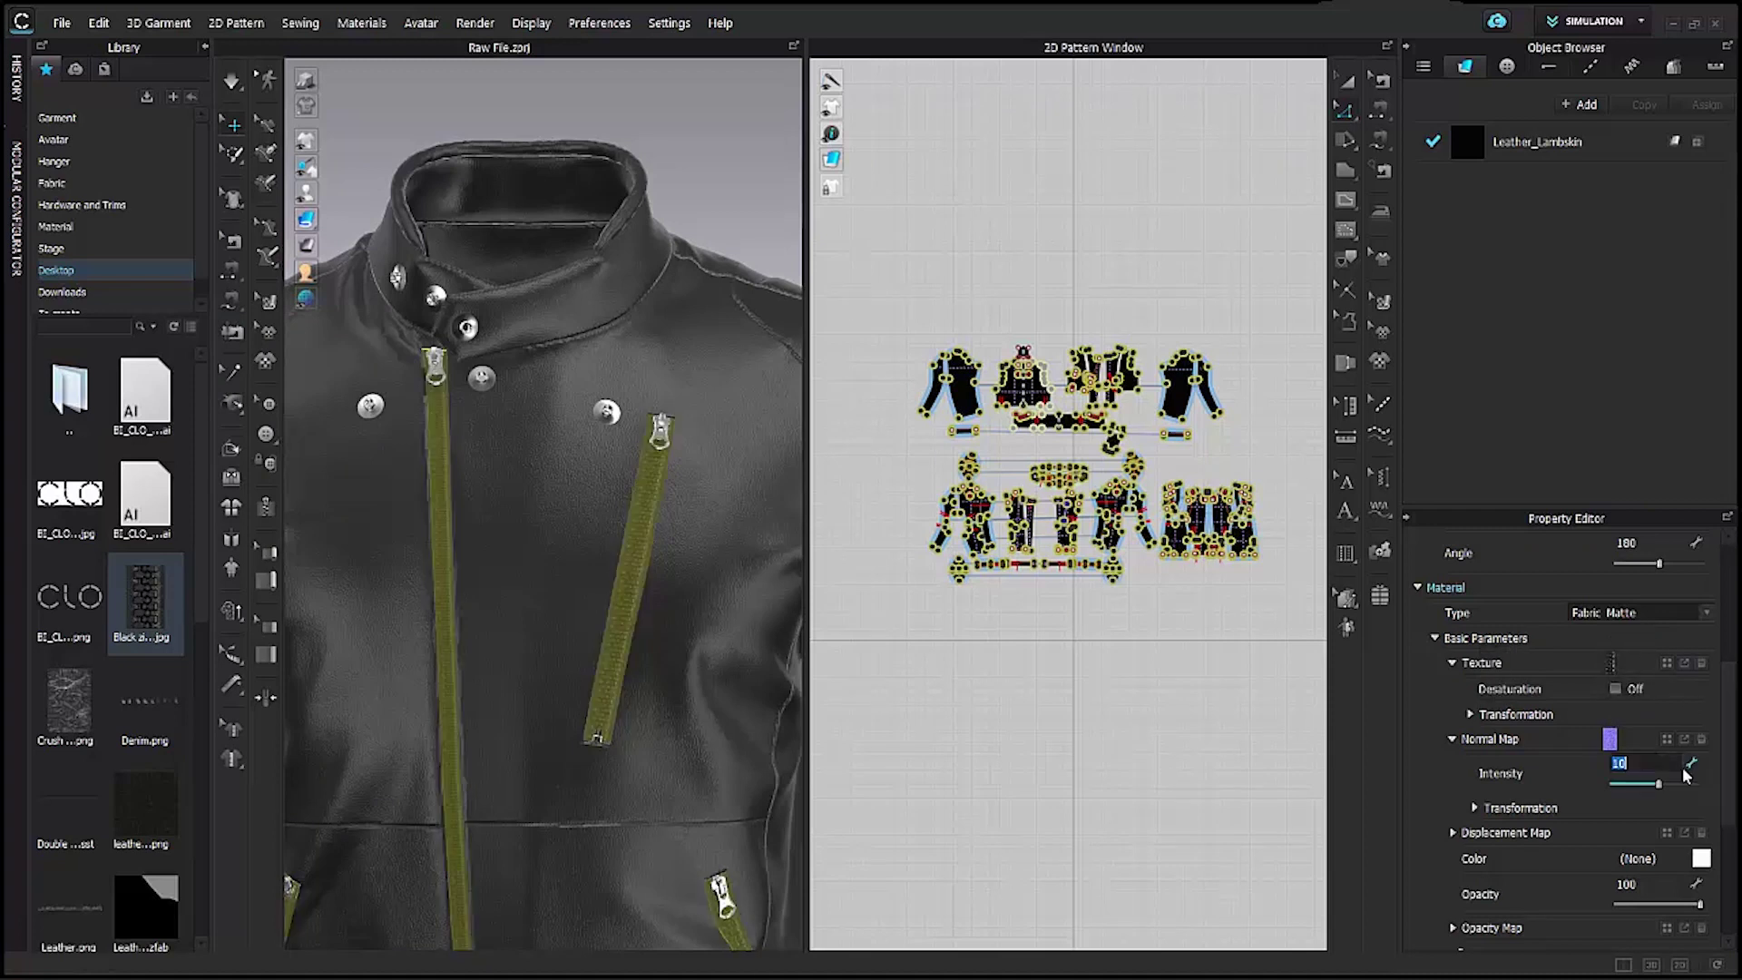
# Set the zippers' normal map intensity to 50 and choose another material type in place of Fabric Matte.
pyautogui.write('50')
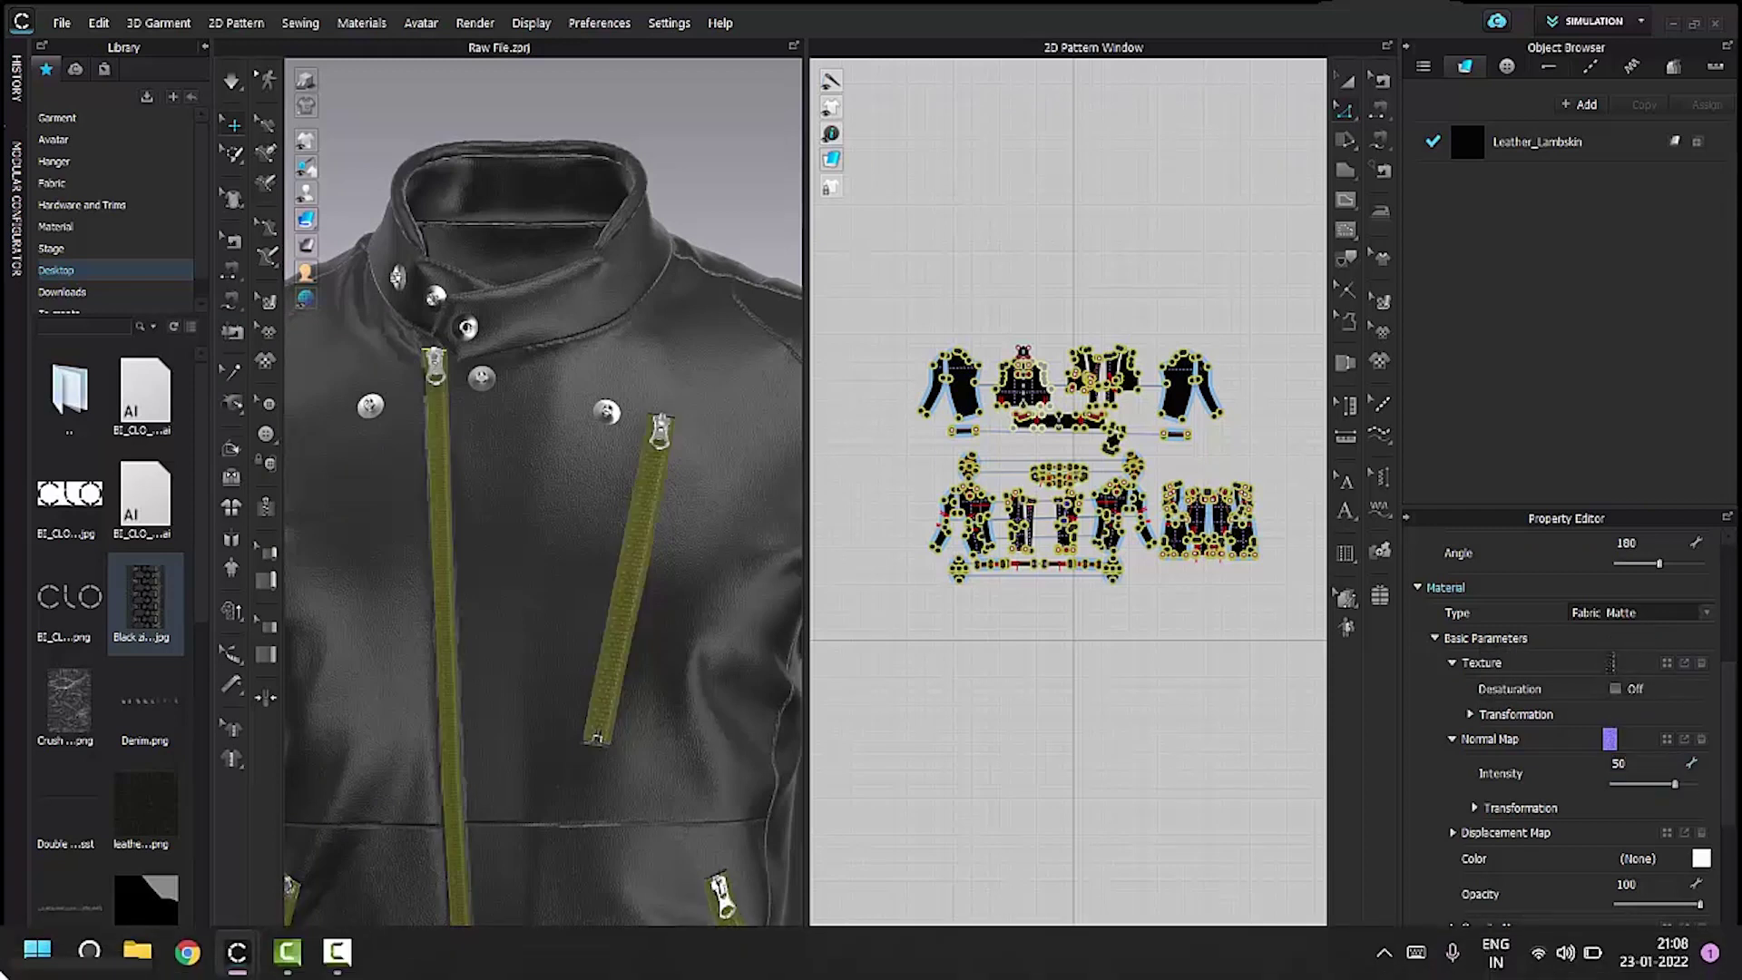
pyautogui.click(1618, 613)
pyautogui.click(1616, 769)
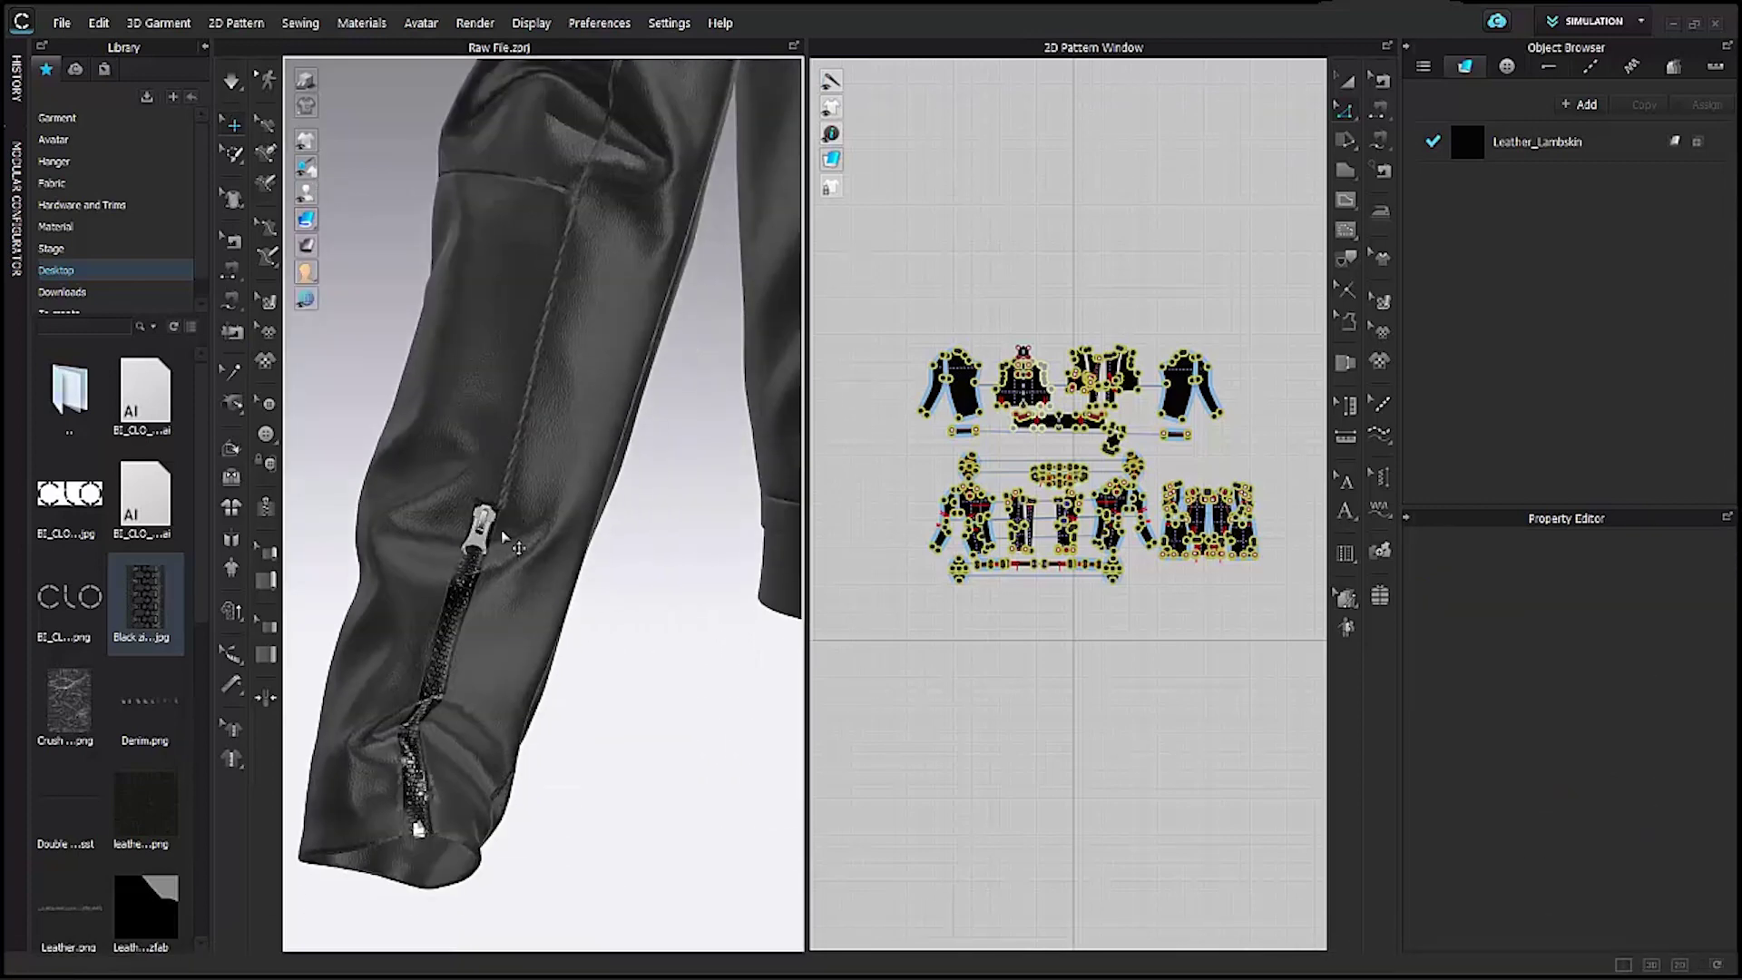
# Set the colour of all the zipper sliders to Gray 2 and open their metal preset choices.
pyautogui.click(502, 541)
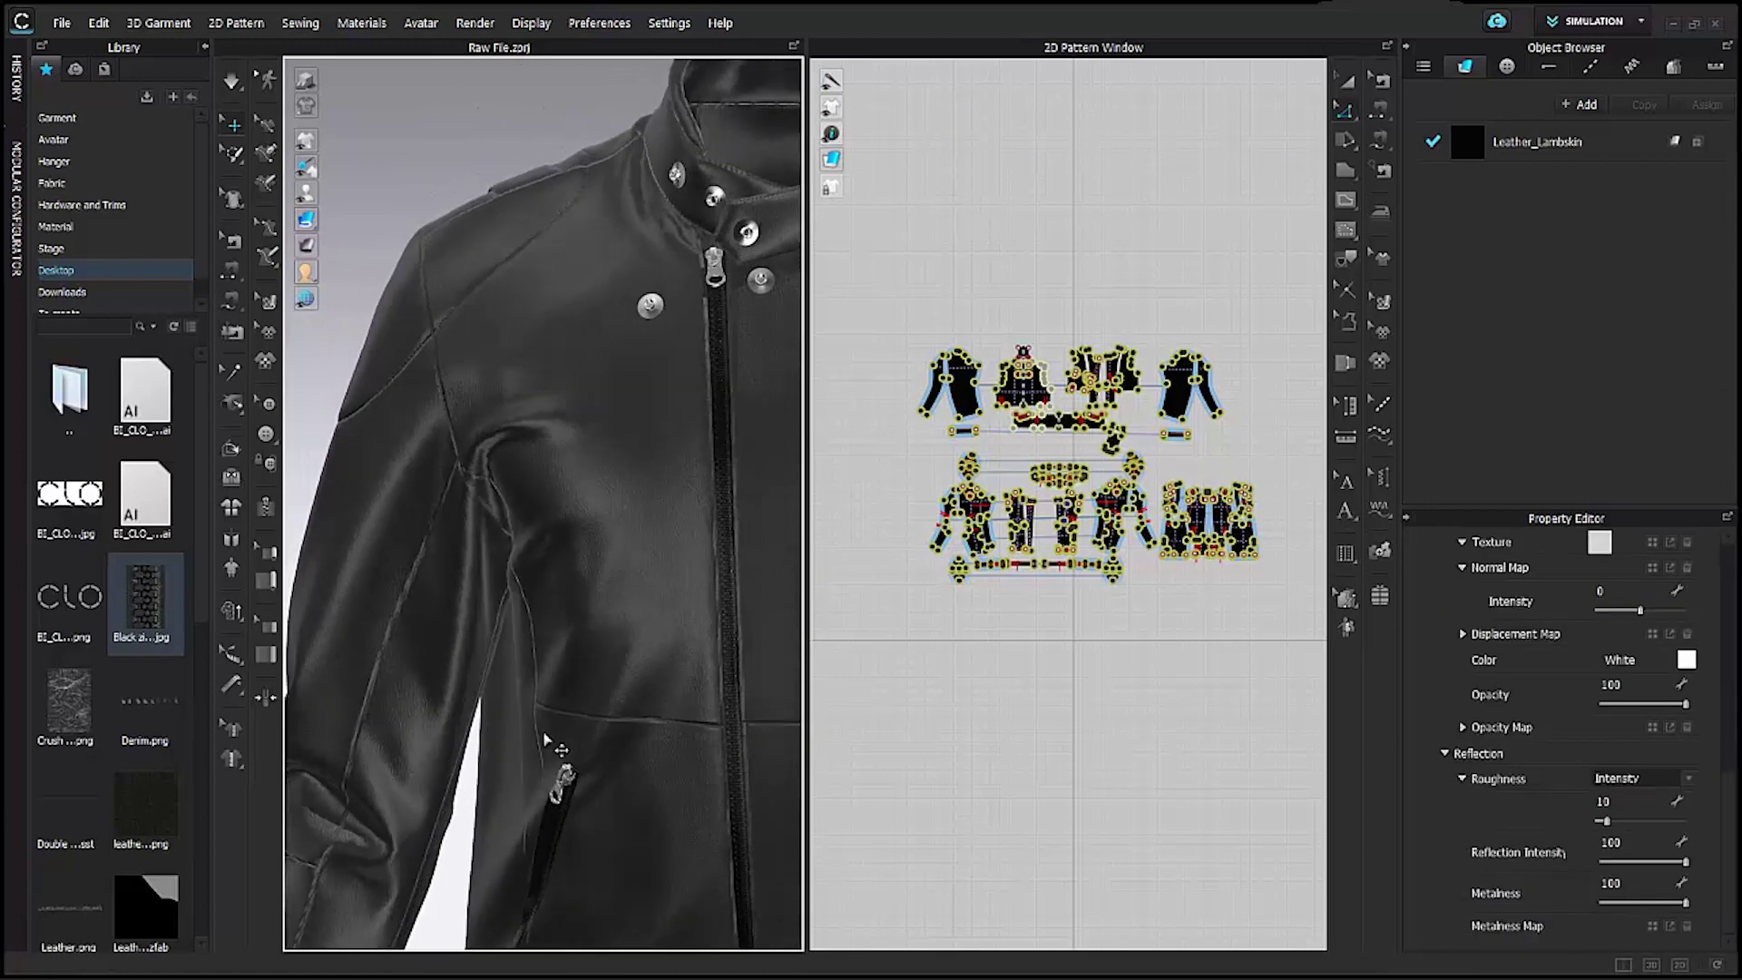
pyautogui.moveTo(545, 739); pyautogui.dragTo(555, 774, button='right')
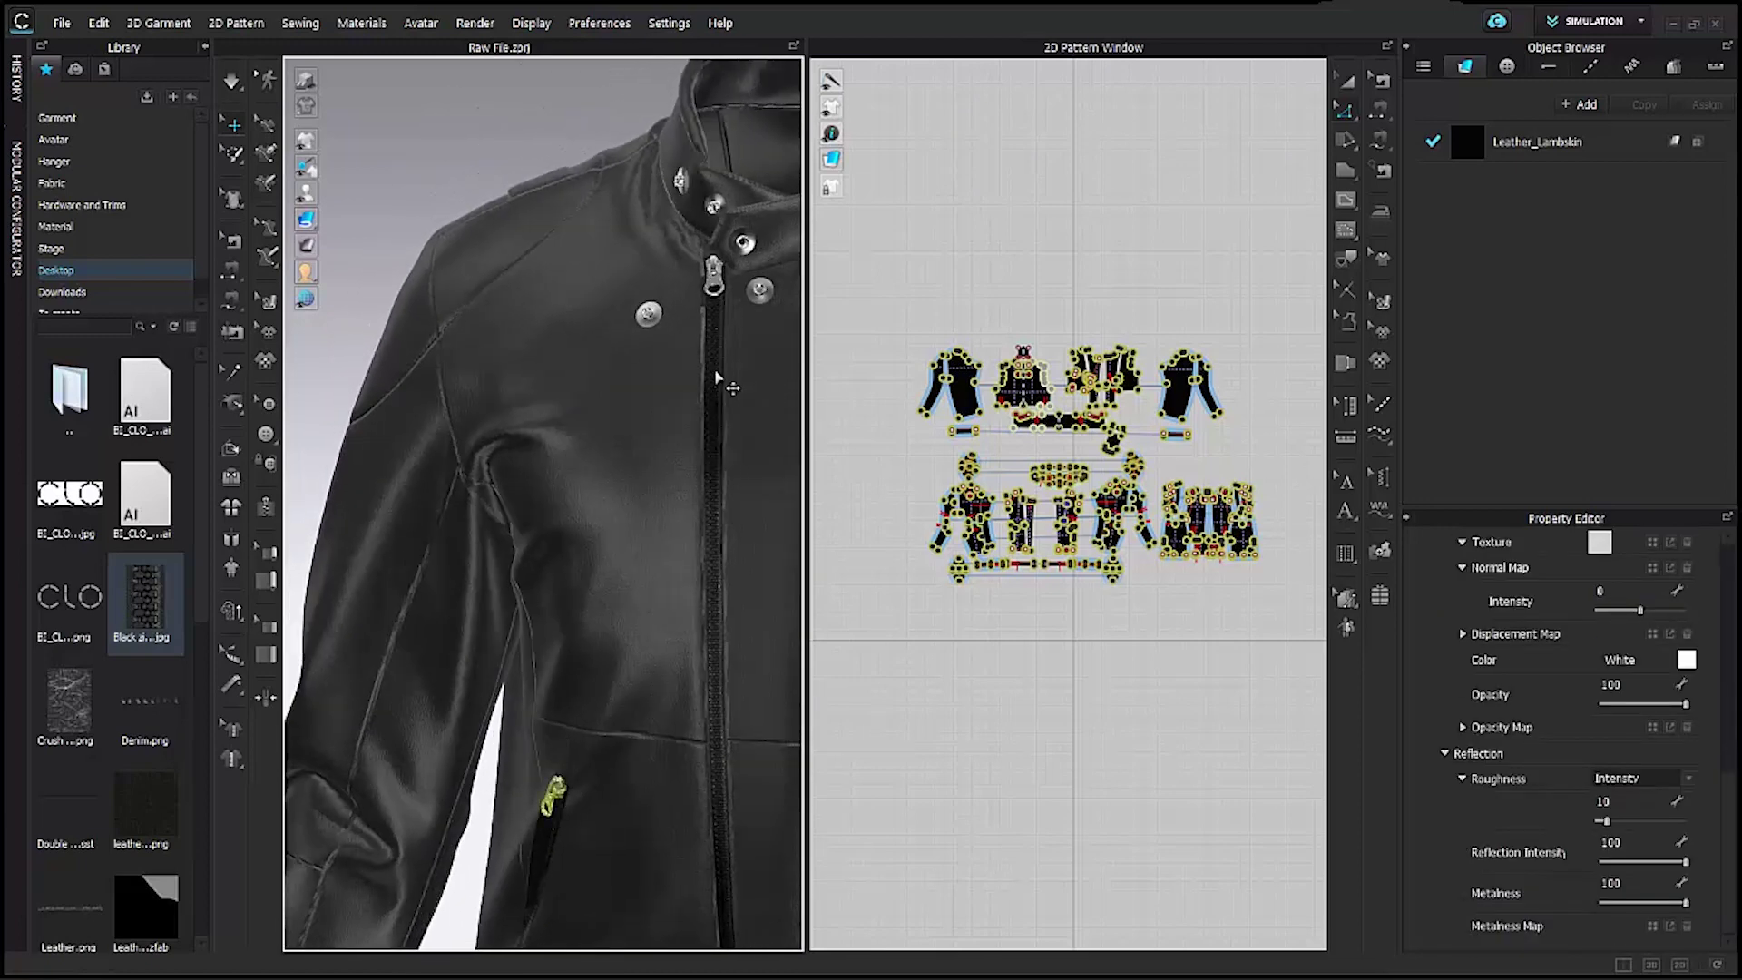
pyautogui.click(715, 279)
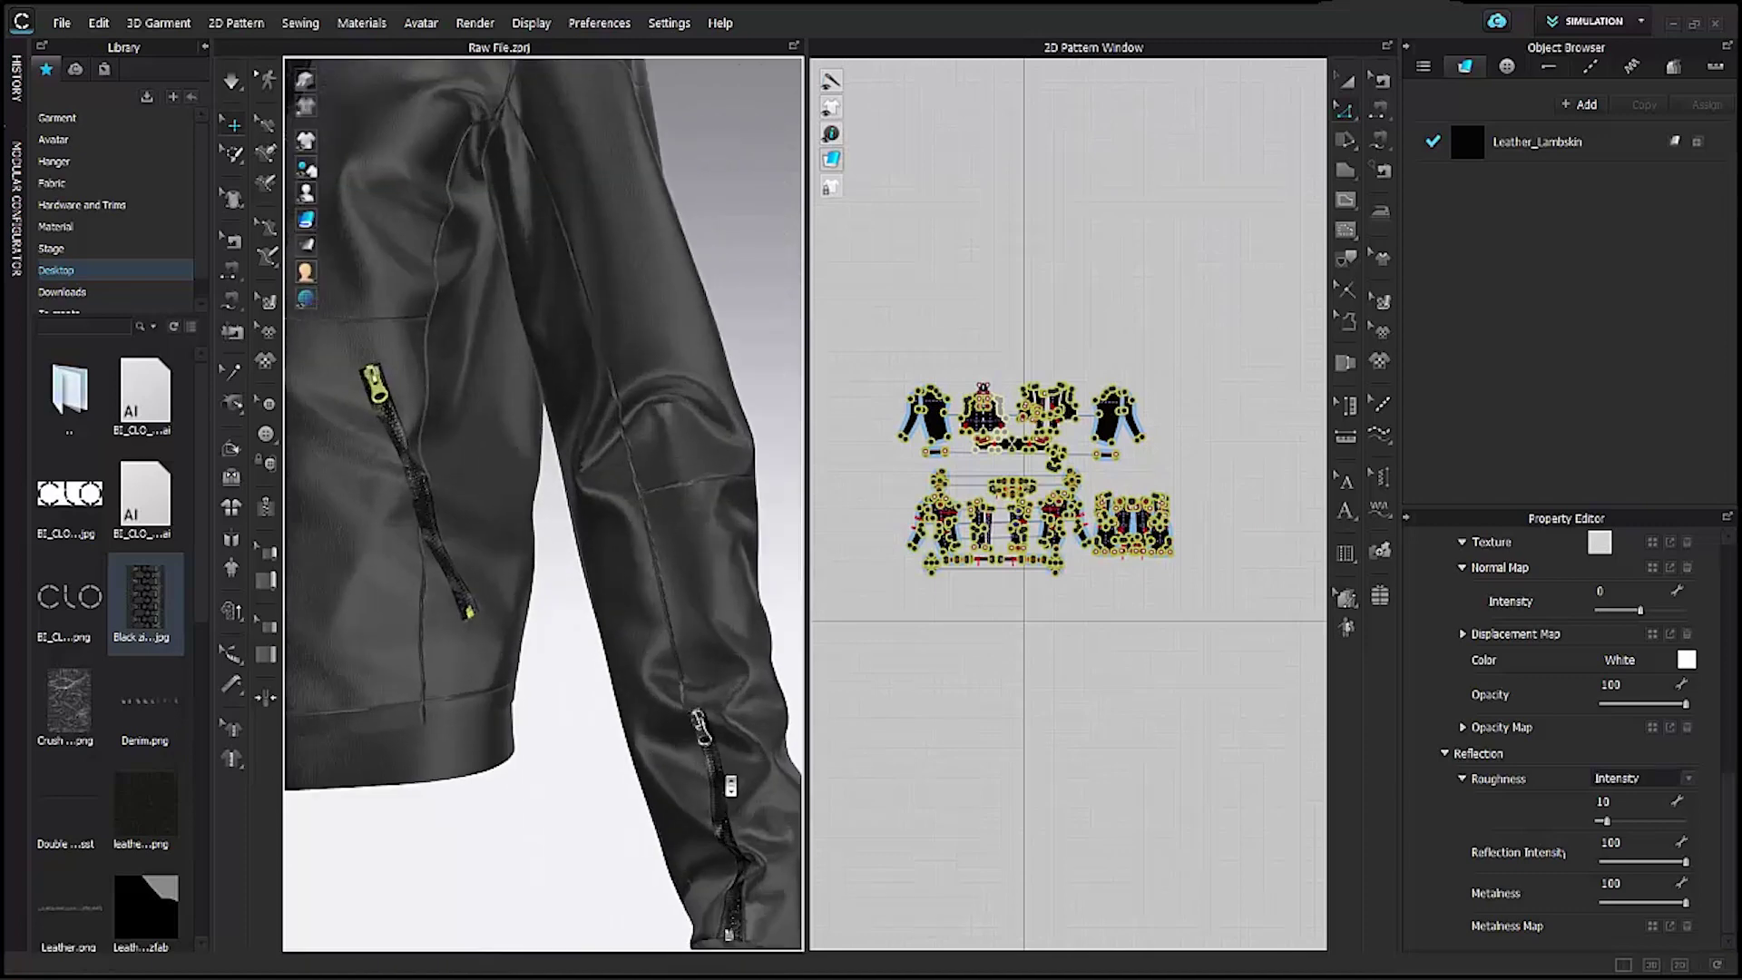
pyautogui.click(1685, 660)
pyautogui.click(771, 543)
pyautogui.click(816, 708)
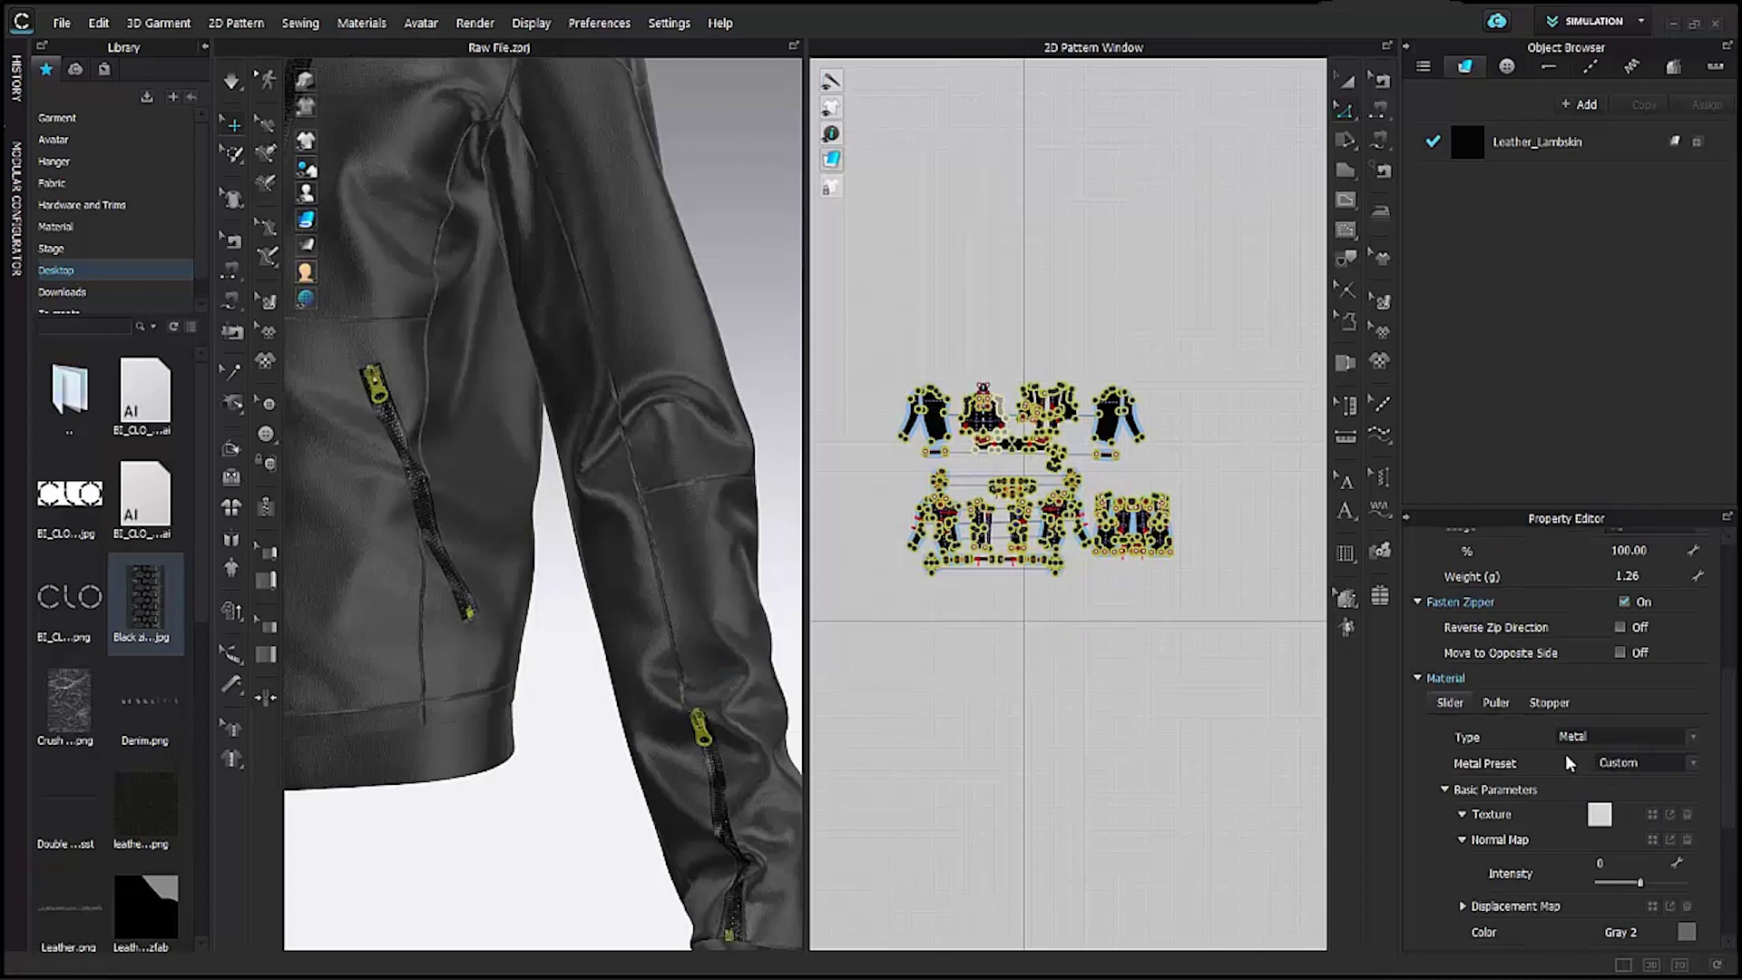
pyautogui.click(1633, 762)
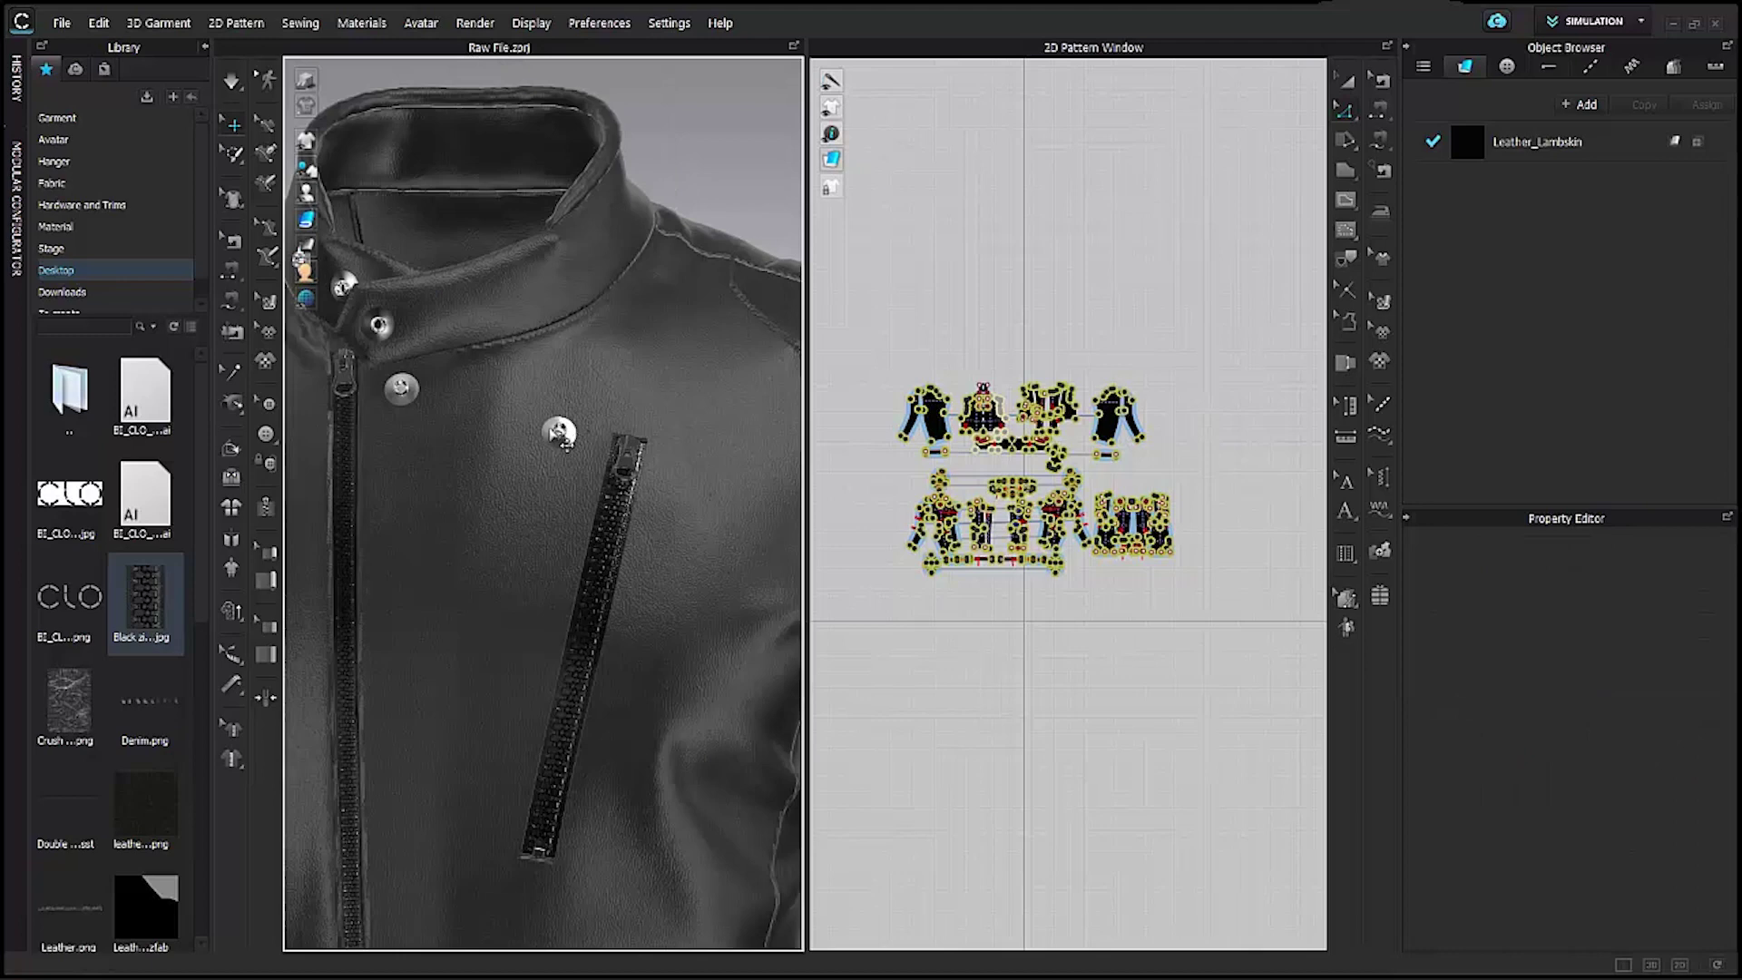
# Edit the Snap Button style, applying the metal snap image from the Desktop folder as its texture, and check the buttons on the jacket.
pyautogui.click(560, 435)
pyautogui.scroll(3, 622, 458)
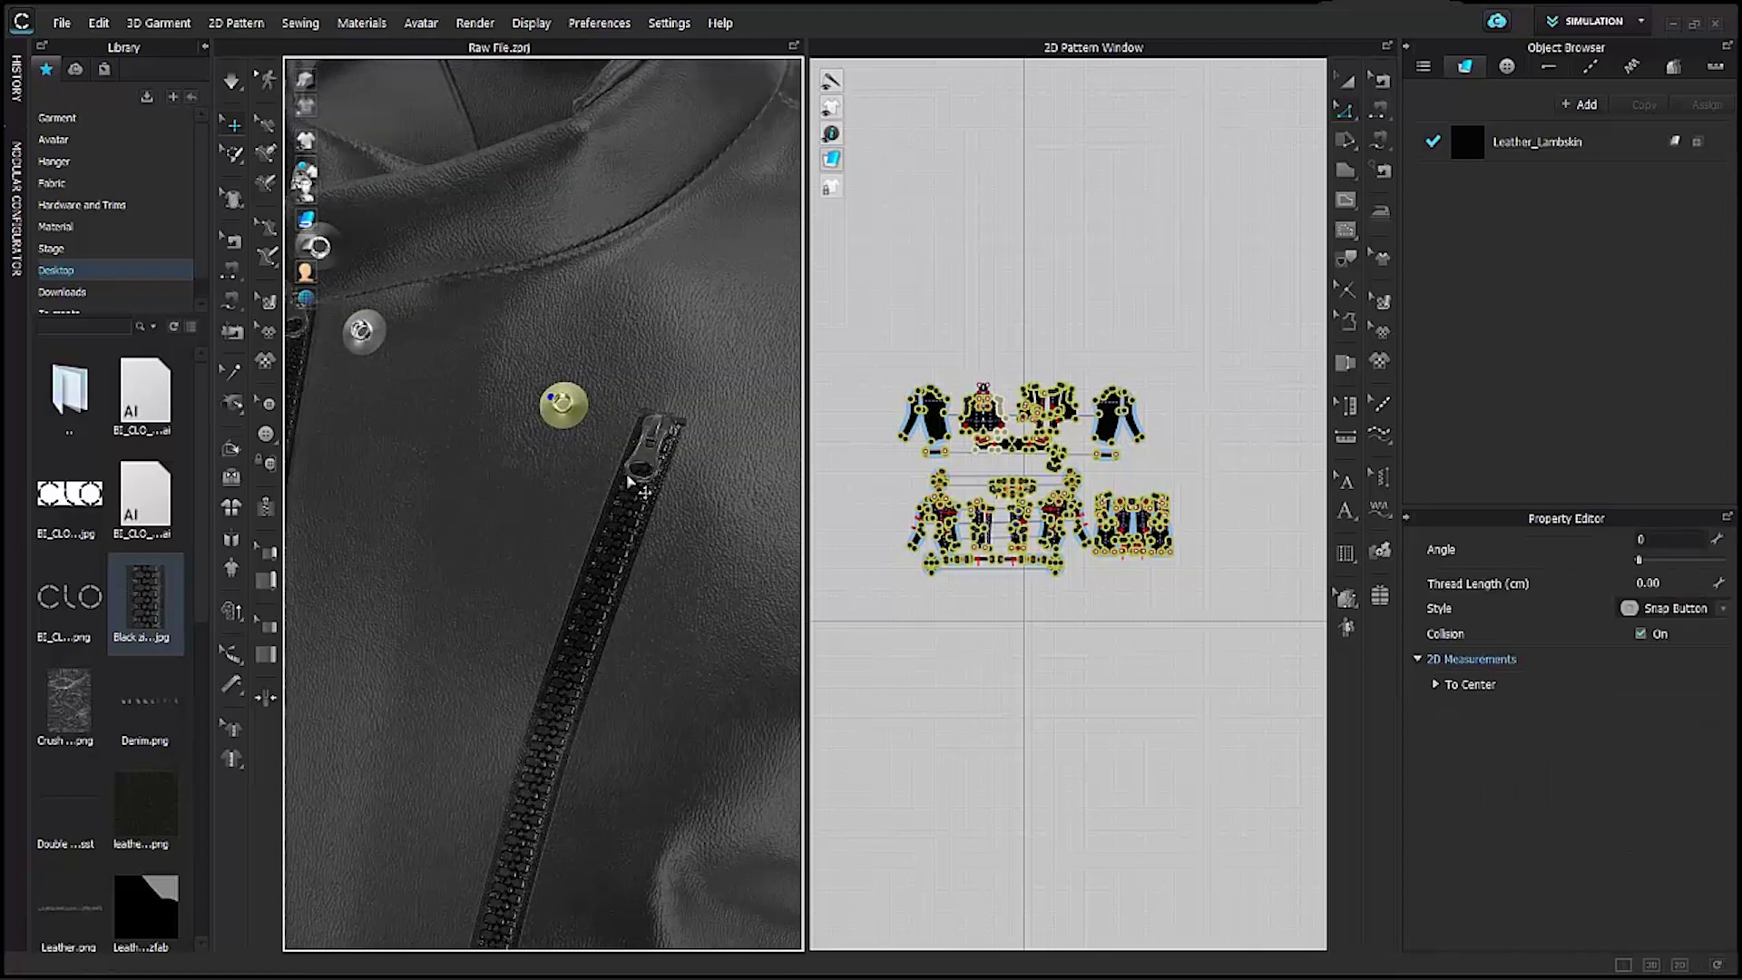
pyautogui.moveTo(553, 529)
pyautogui.mouseDown(button='right')
pyautogui.moveTo(610, 521)
pyautogui.moveTo(568, 522)
pyautogui.mouseUp(button='right')
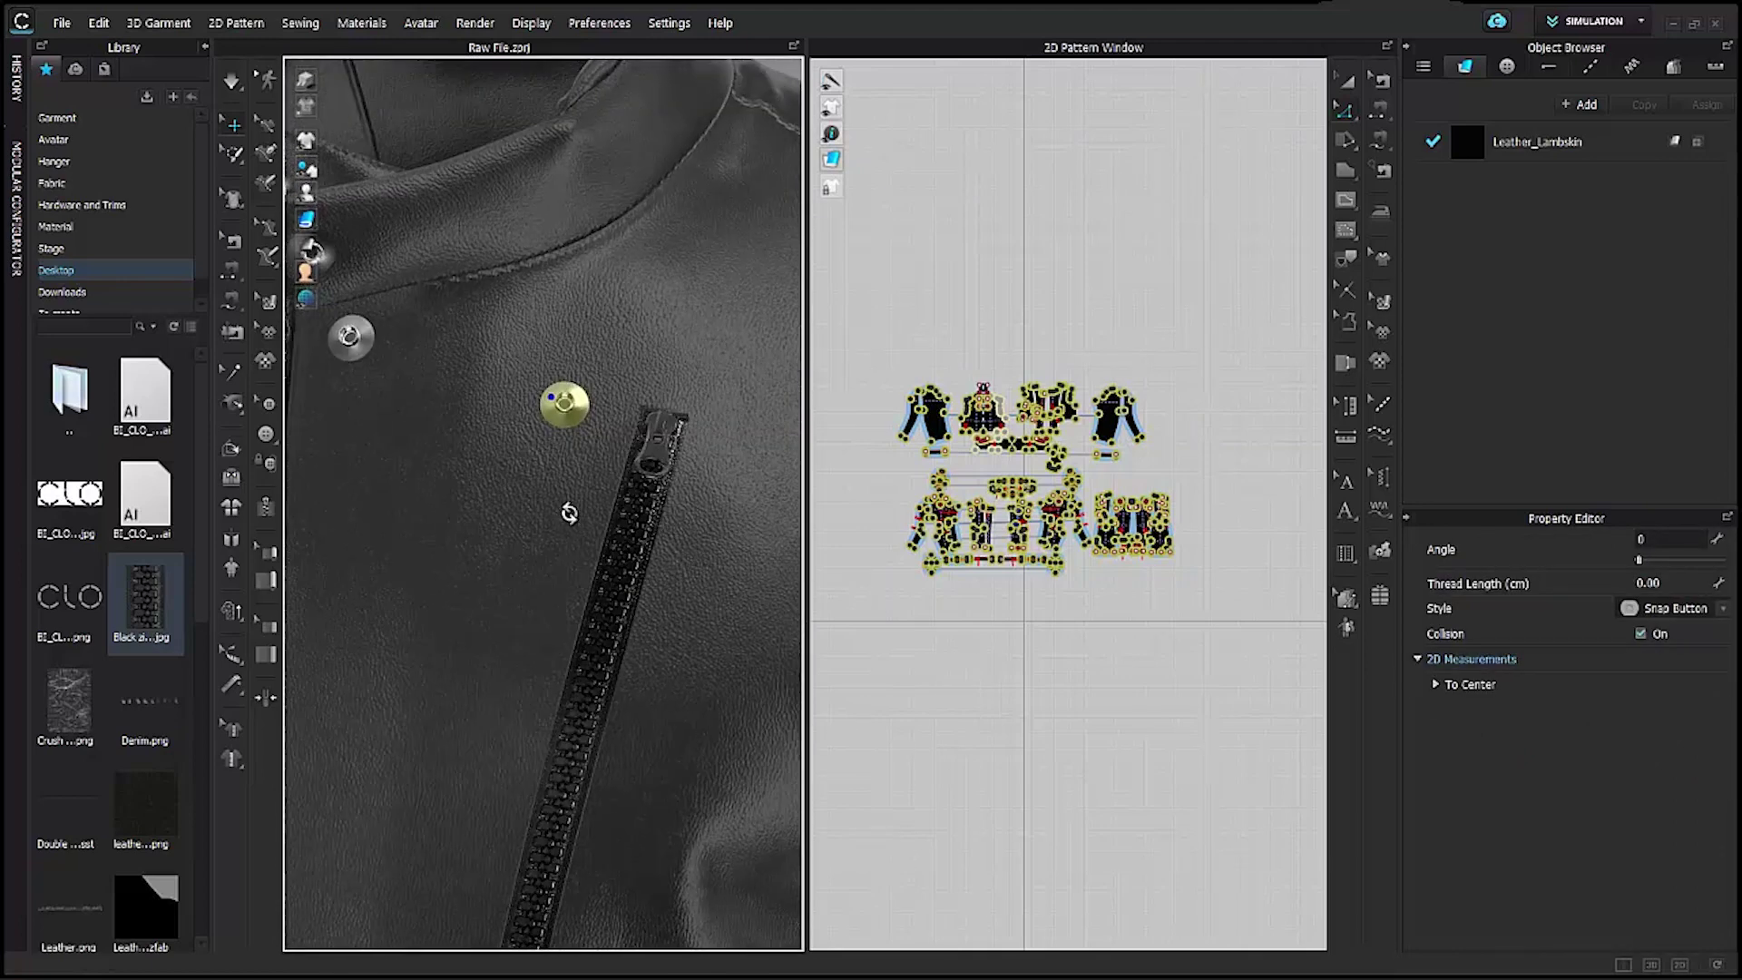
pyautogui.click(1508, 66)
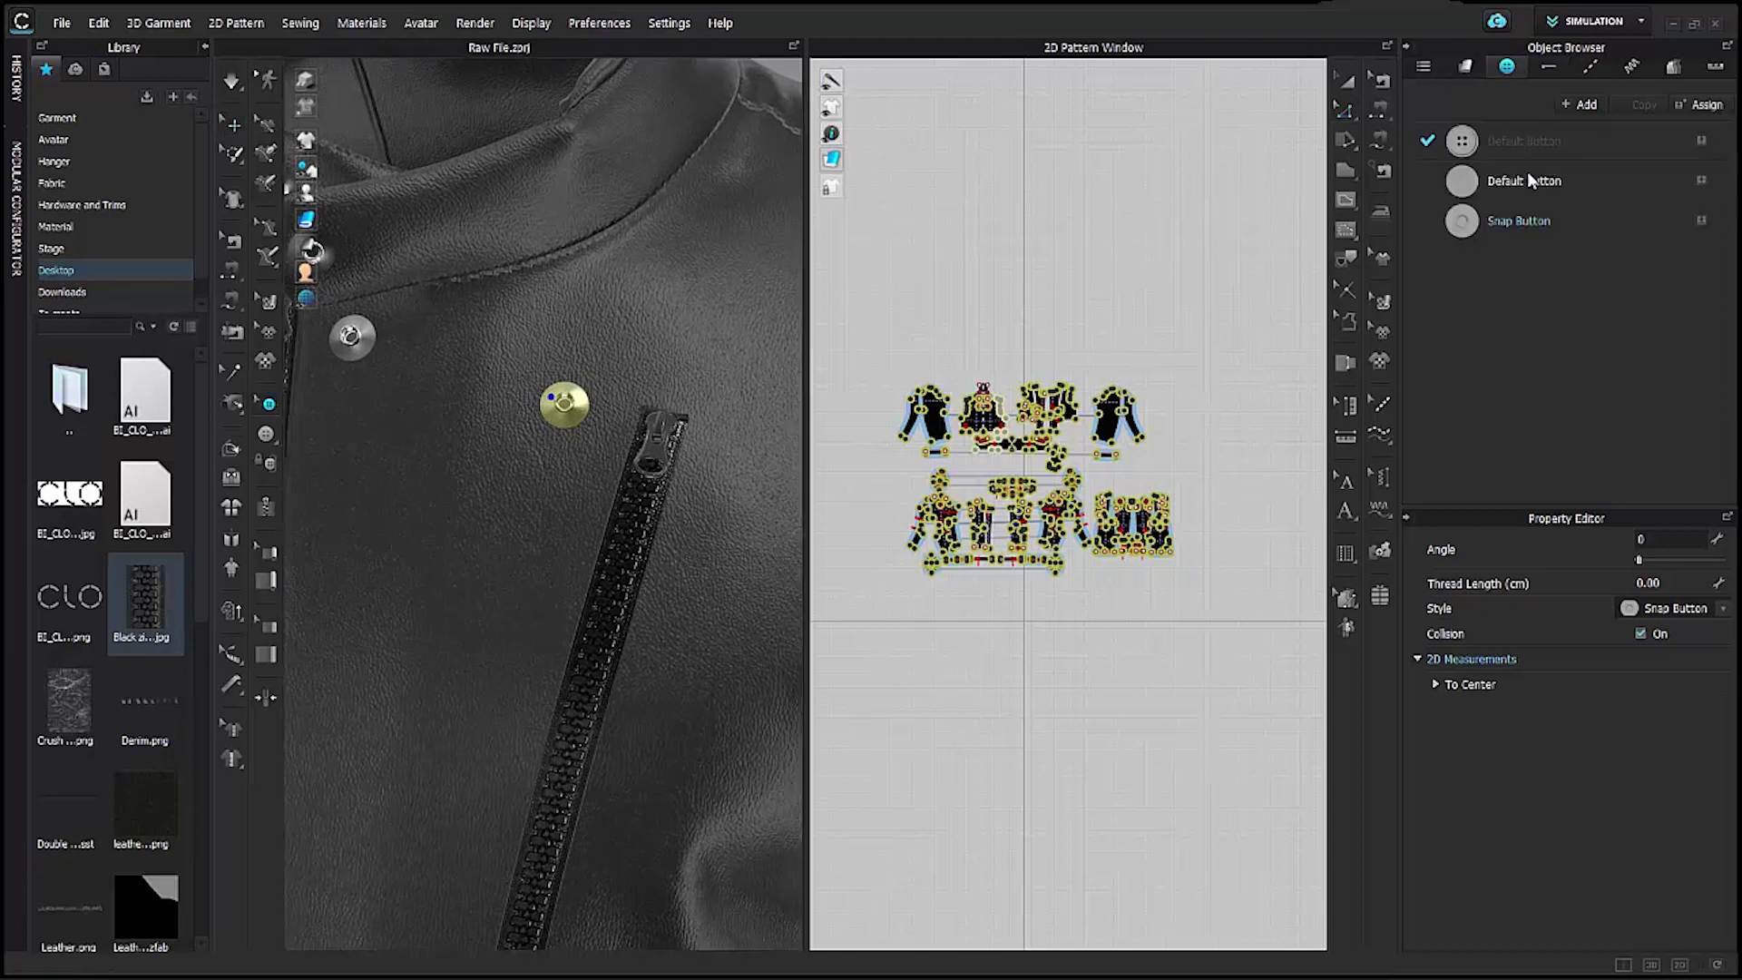
pyautogui.click(1500, 221)
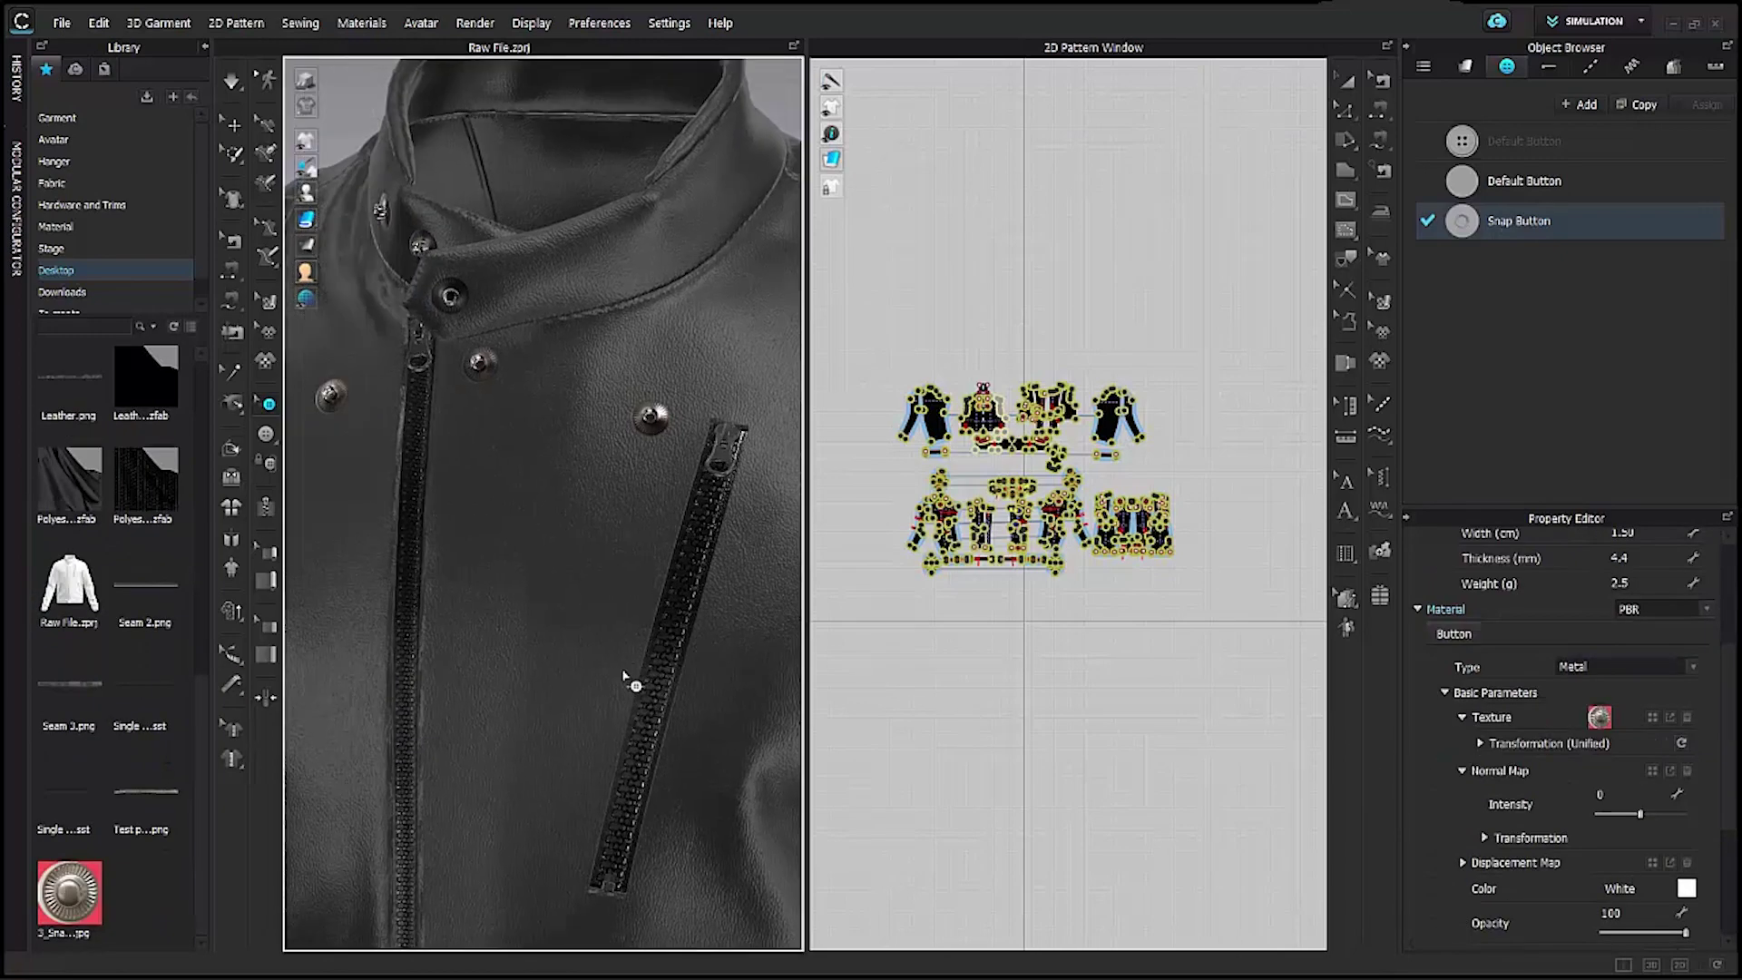
pyautogui.moveTo(623, 680); pyautogui.dragTo(390, 486, button='right')
pyautogui.moveTo(640, 487); pyautogui.dragTo(740, 439, button='right')
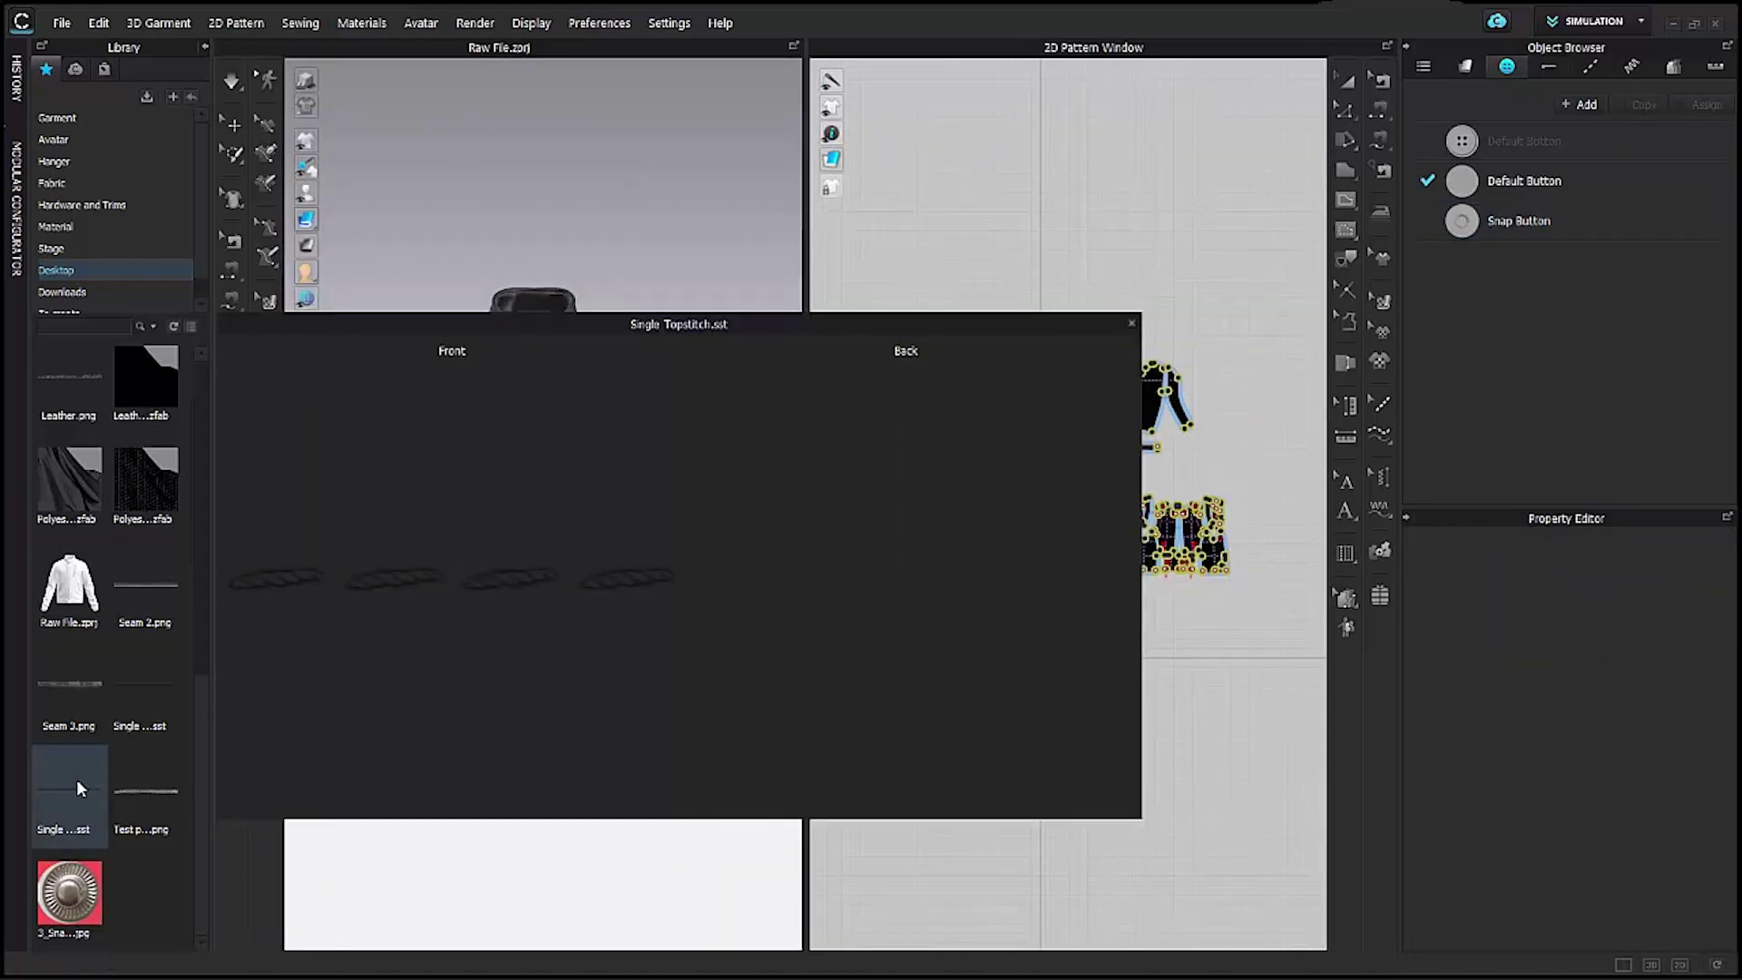
# Add Single Topstitch.sst from the Desktop library folder to the project's topstitch styles.
pyautogui.doubleClick(75, 780)
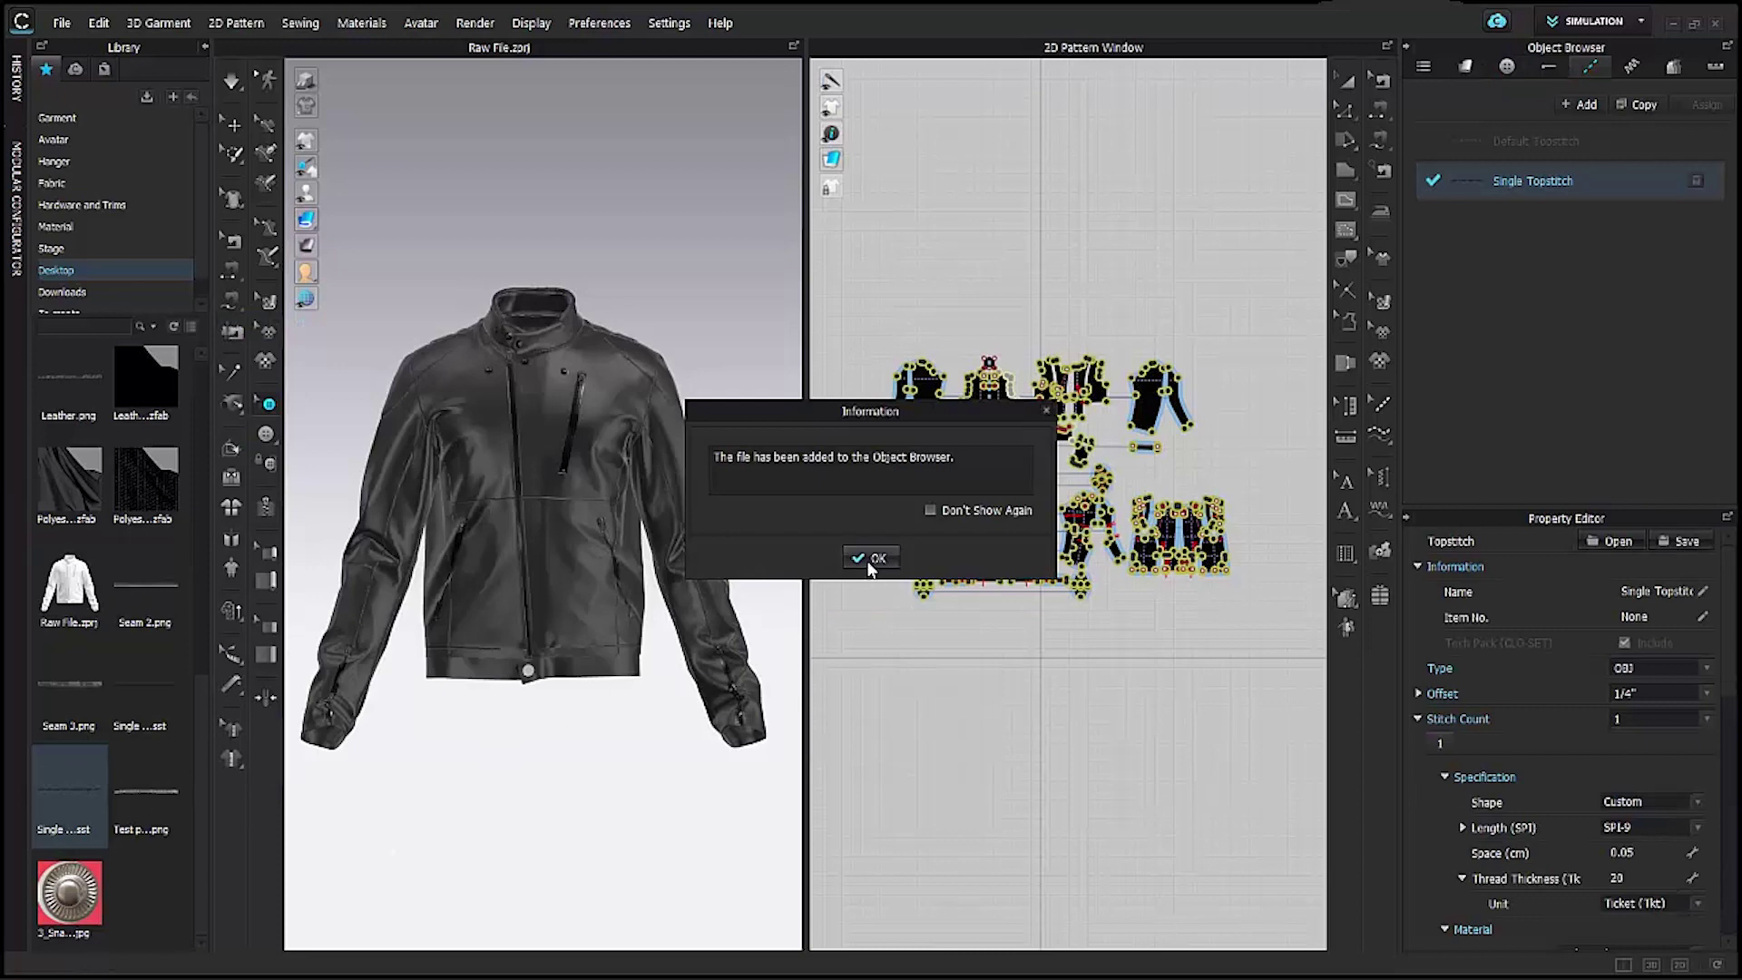
pyautogui.click(871, 559)
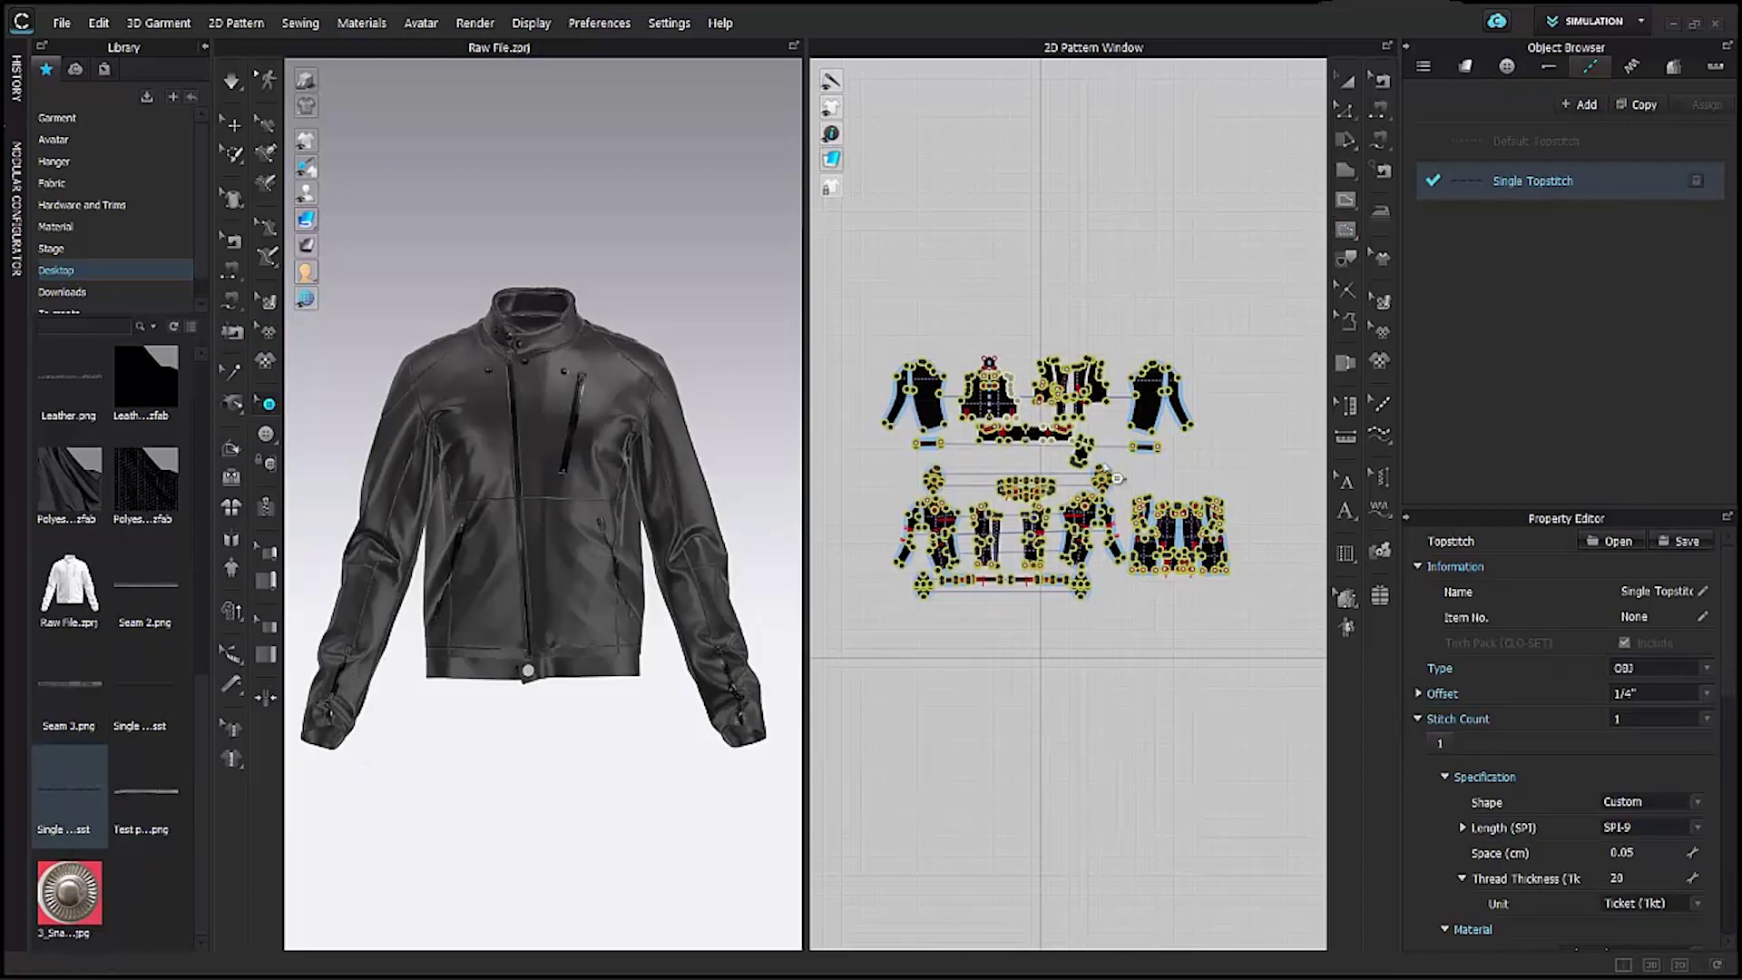
# Apply Single Topstitch along the centre-front edge of the upper front panel carrying the chest zipper.
pyautogui.scroll(5, 1037, 597)
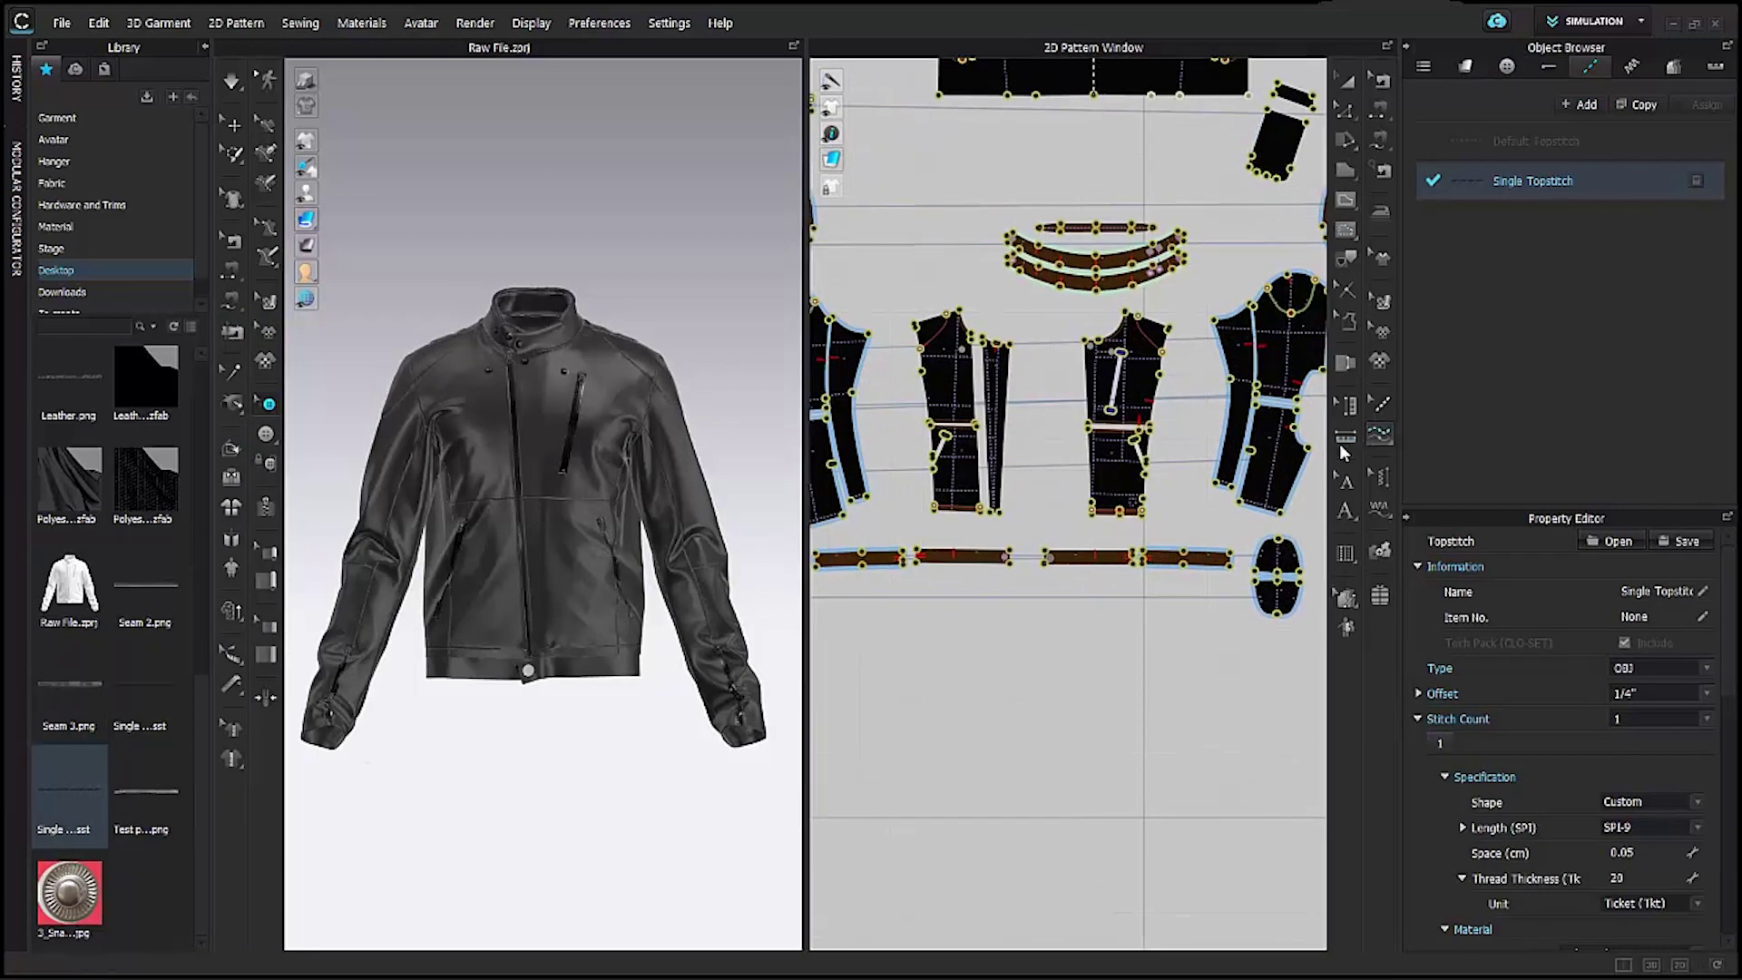
pyautogui.click(1345, 229)
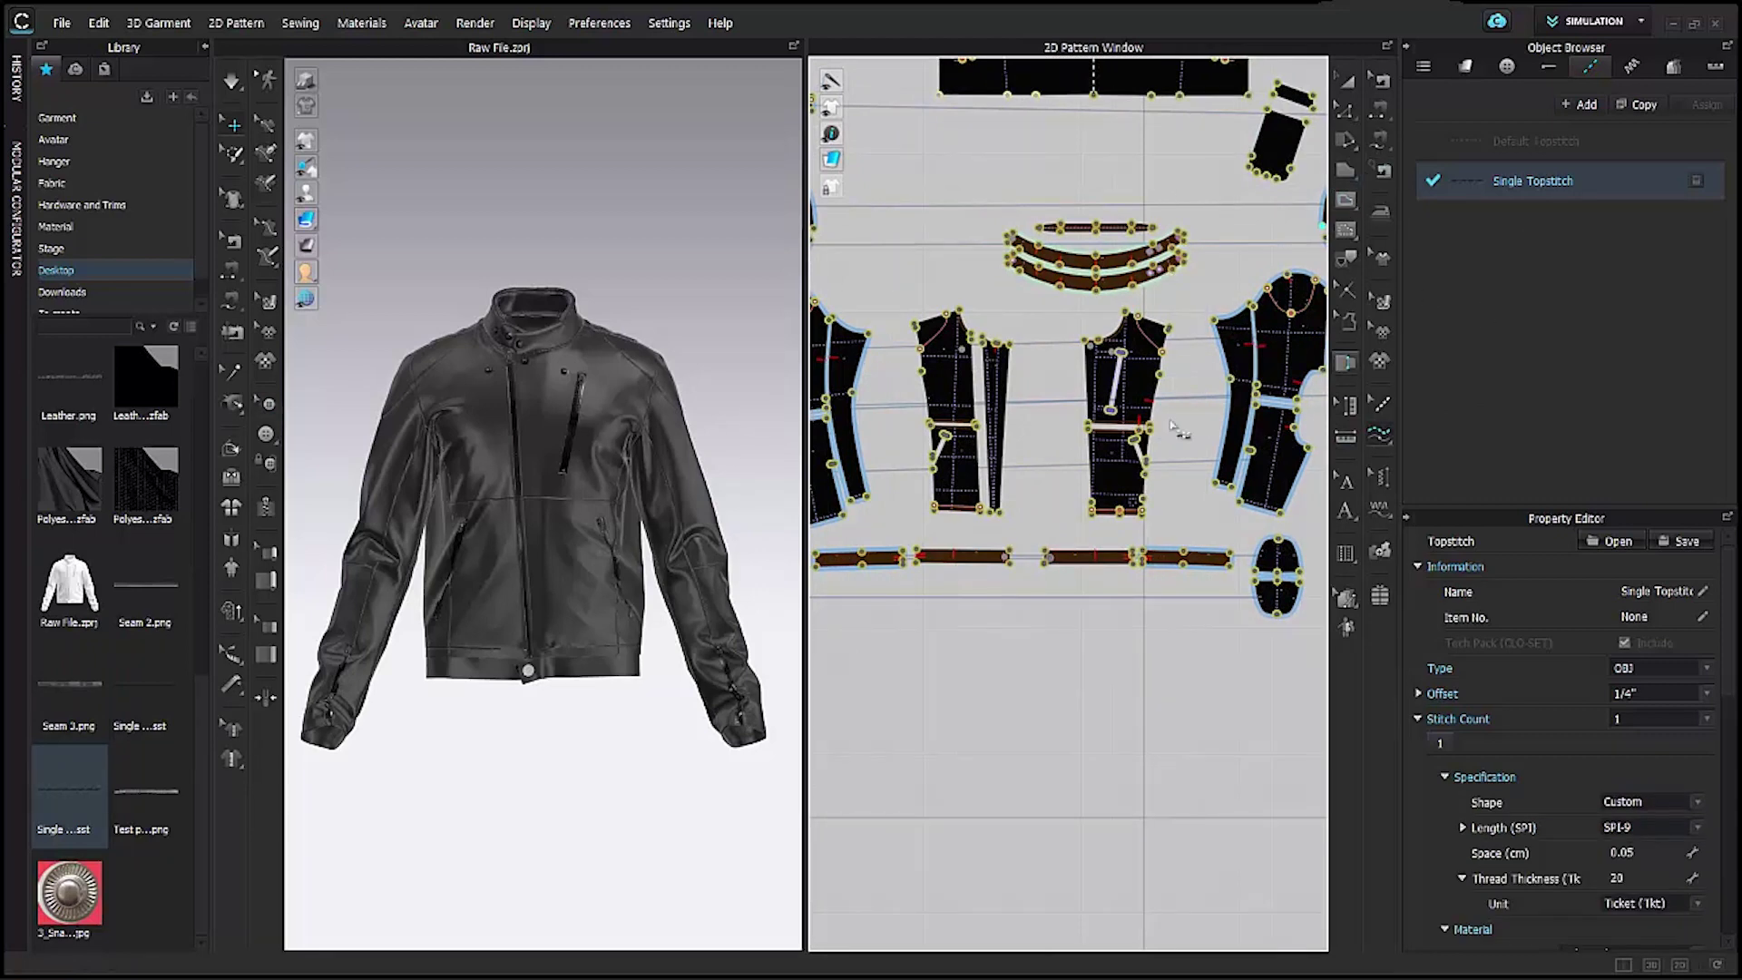
pyautogui.moveTo(733, 632)
pyautogui.mouseDown(button='right')
pyautogui.moveTo(451, 610)
pyautogui.moveTo(734, 627)
pyautogui.mouseUp(button='right')
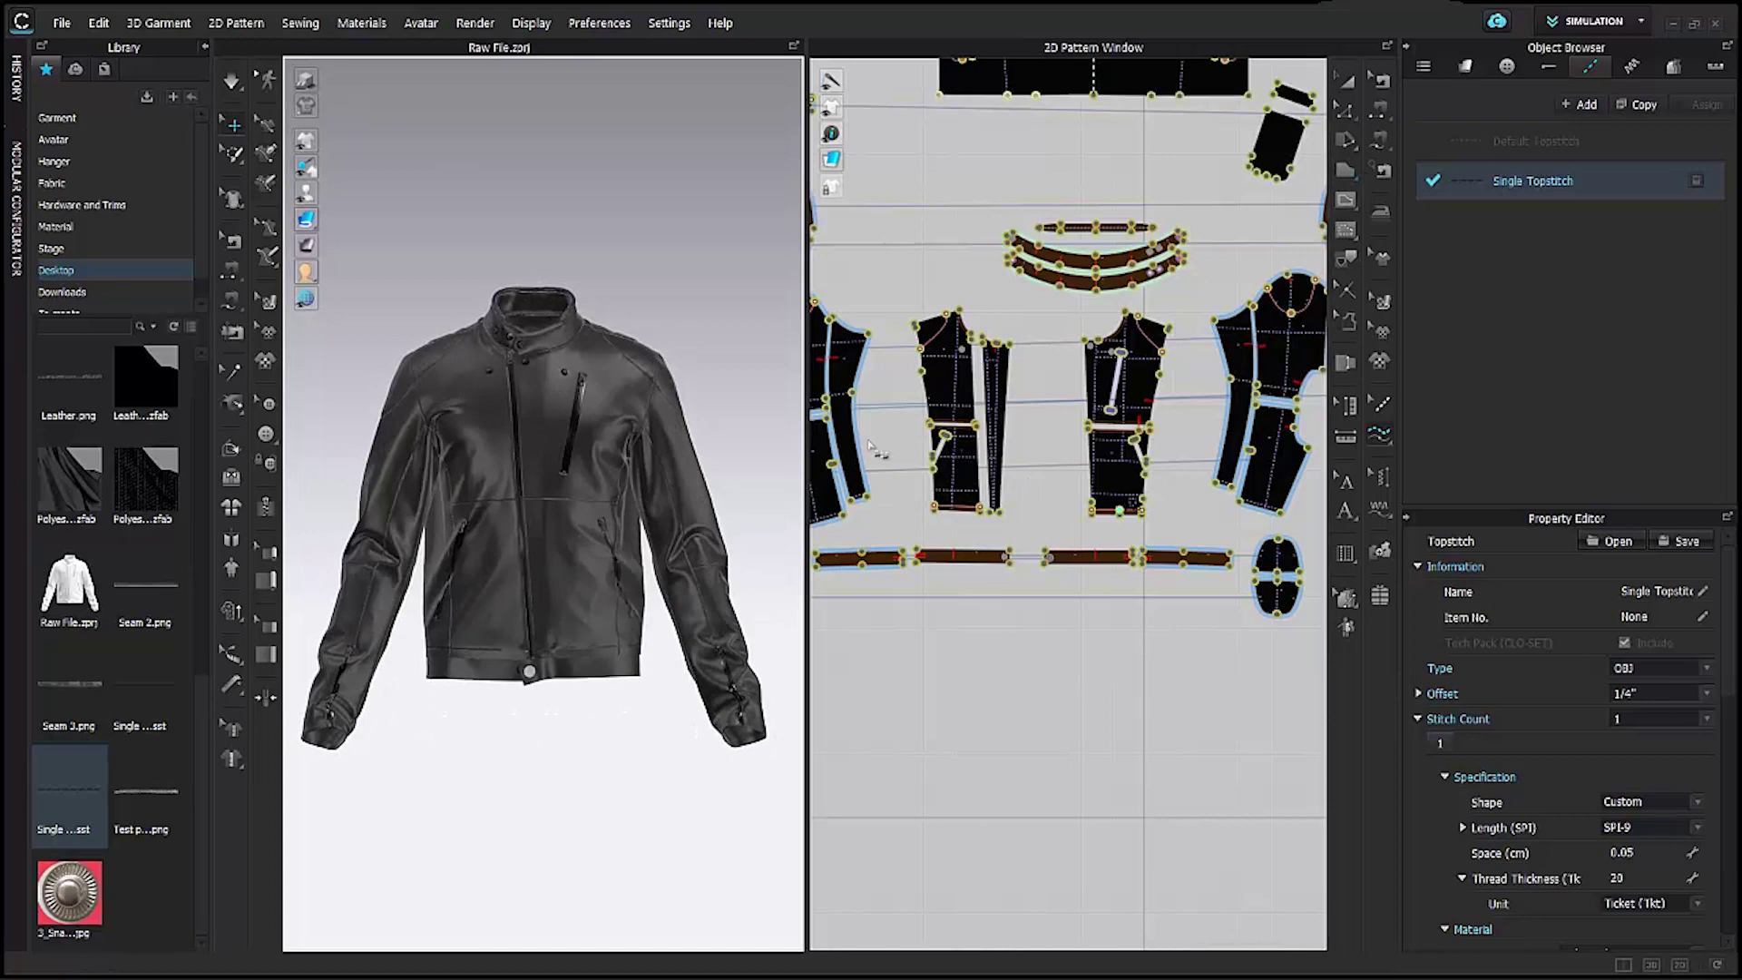
pyautogui.scroll(5, 824, 458)
pyautogui.scroll(-4, 939, 526)
pyautogui.moveTo(1043, 521); pyautogui.dragTo(1047, 607, button='middle')
pyautogui.scroll(3, 710, 557)
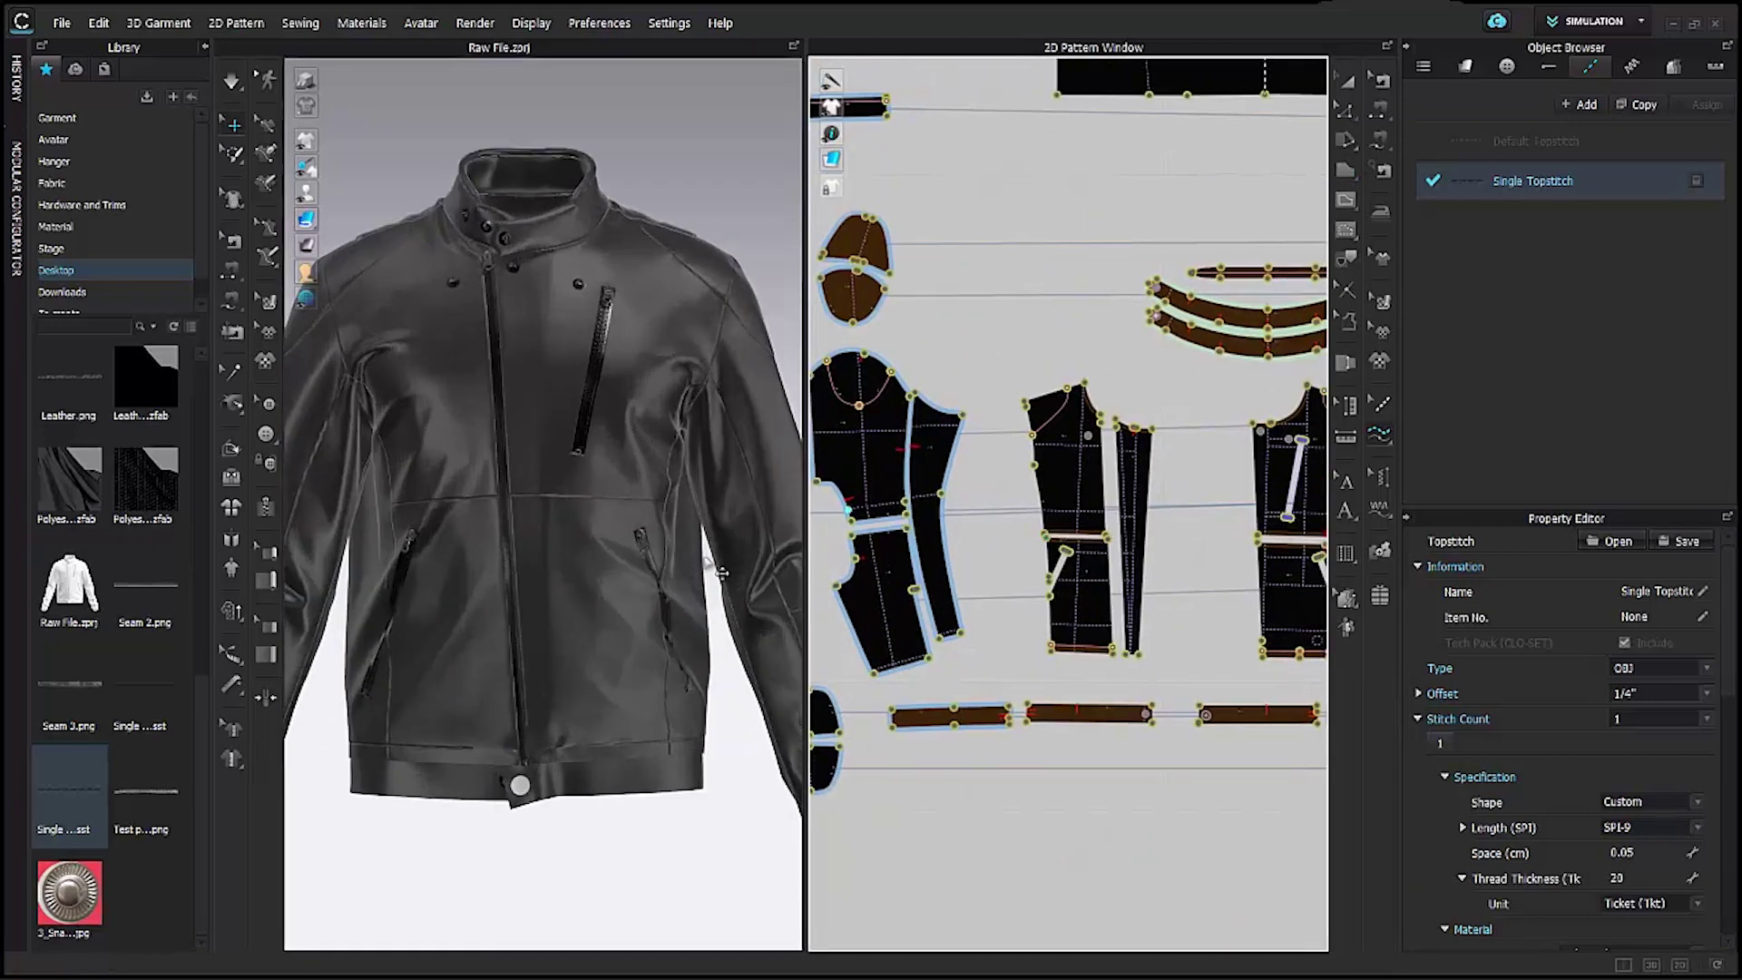
pyautogui.scroll(1, 722, 567)
pyautogui.scroll(5, 953, 345)
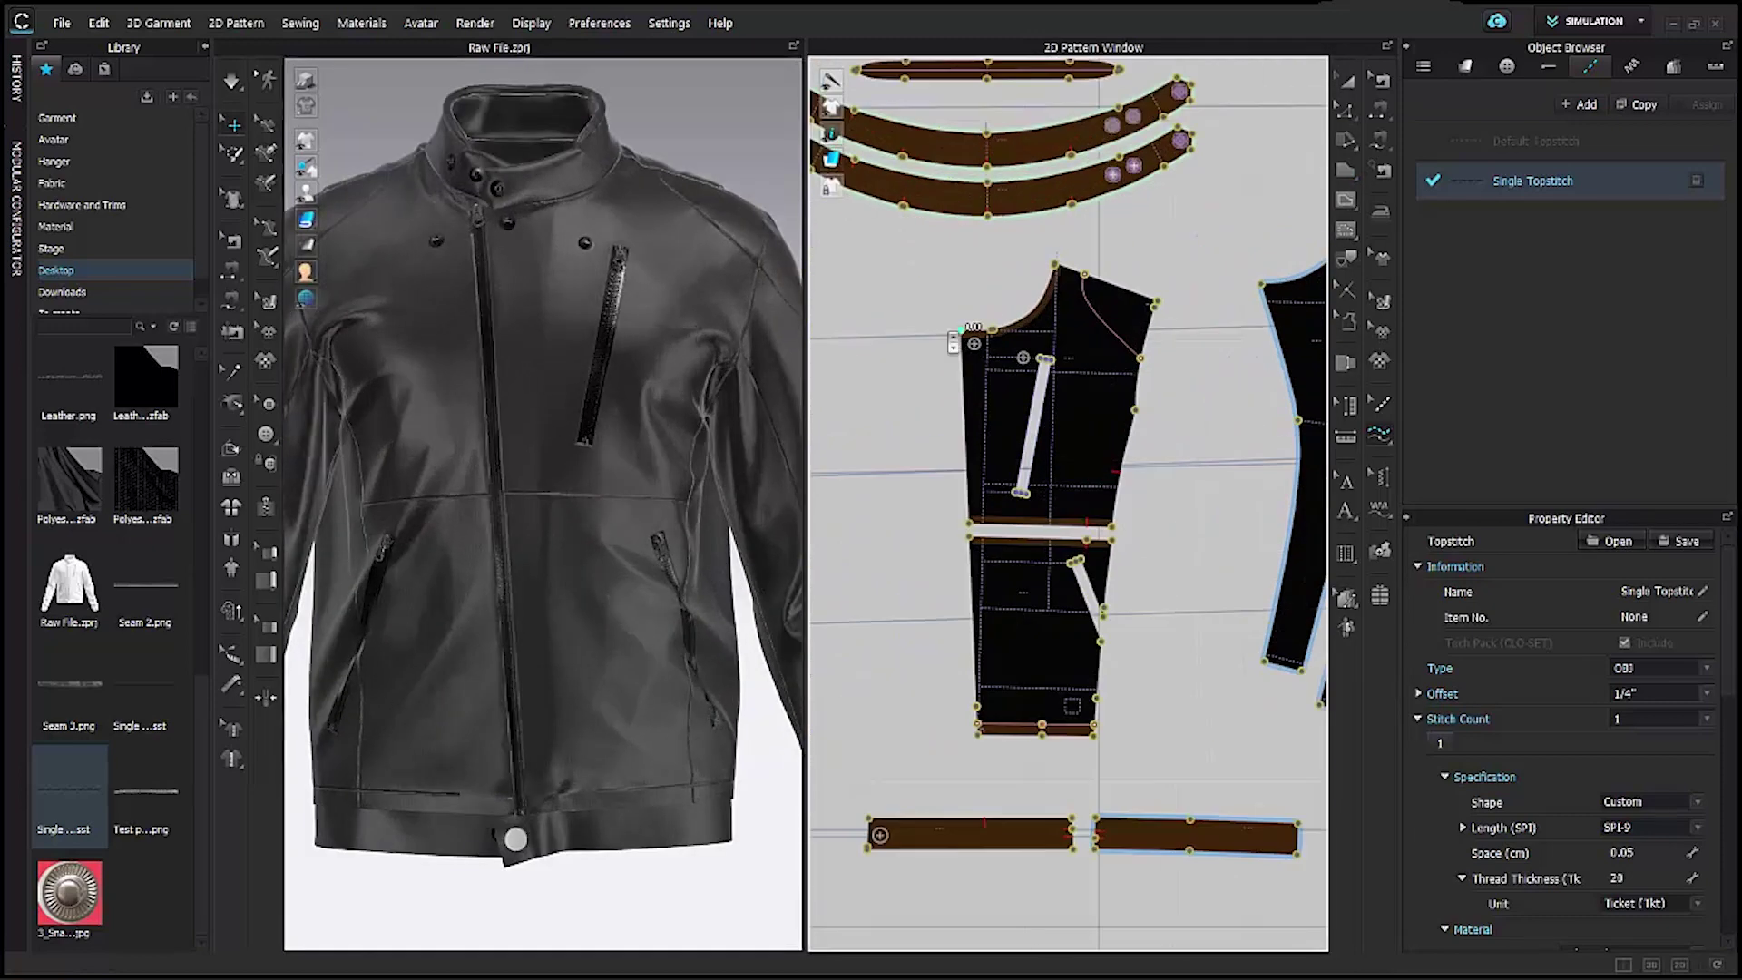
pyautogui.scroll(2, 962, 331)
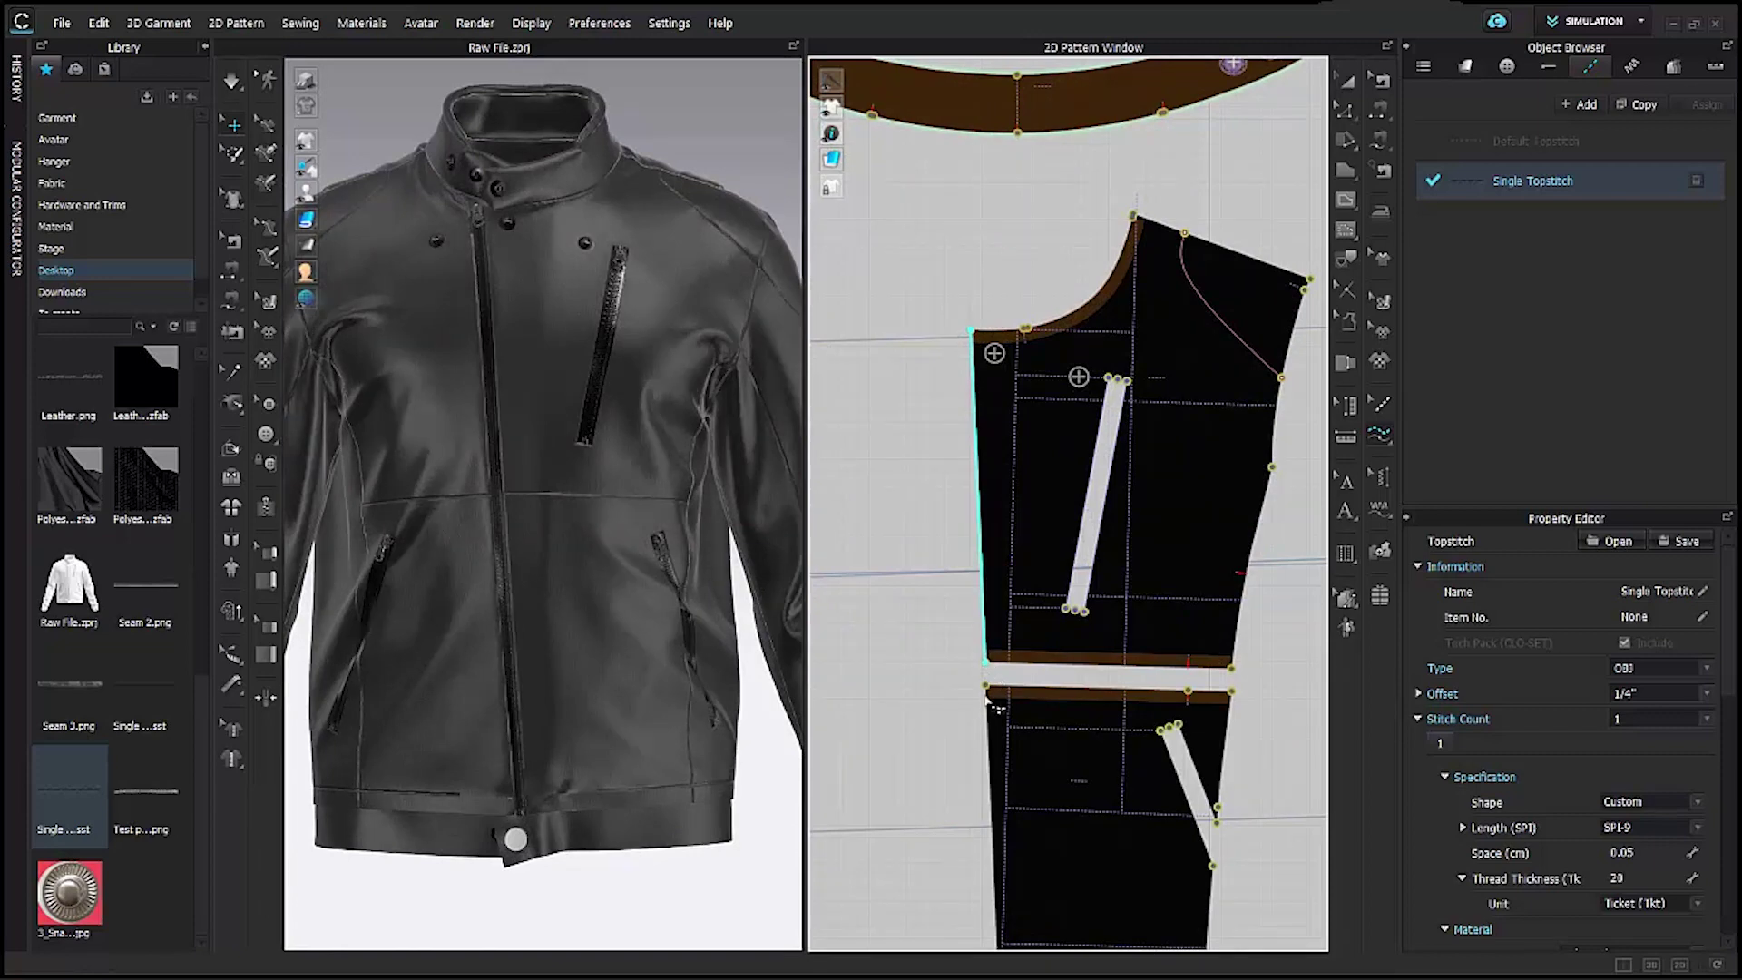
pyautogui.click(987, 687)
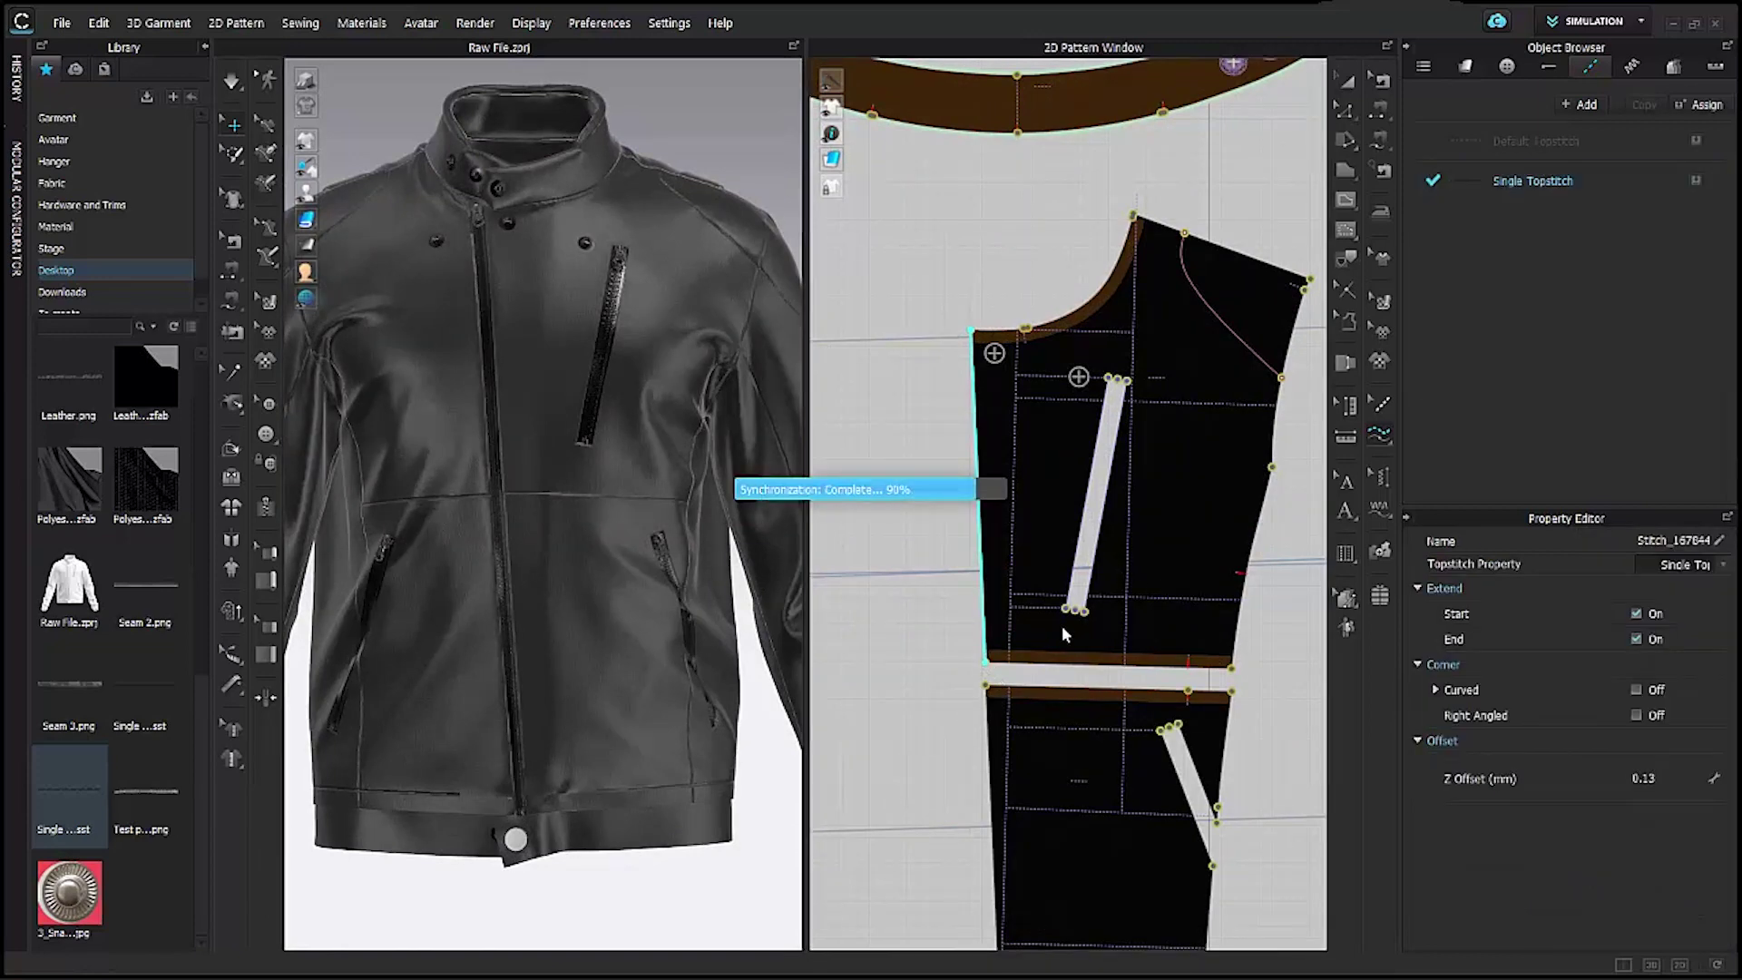
pyautogui.scroll(-5, 1187, 472)
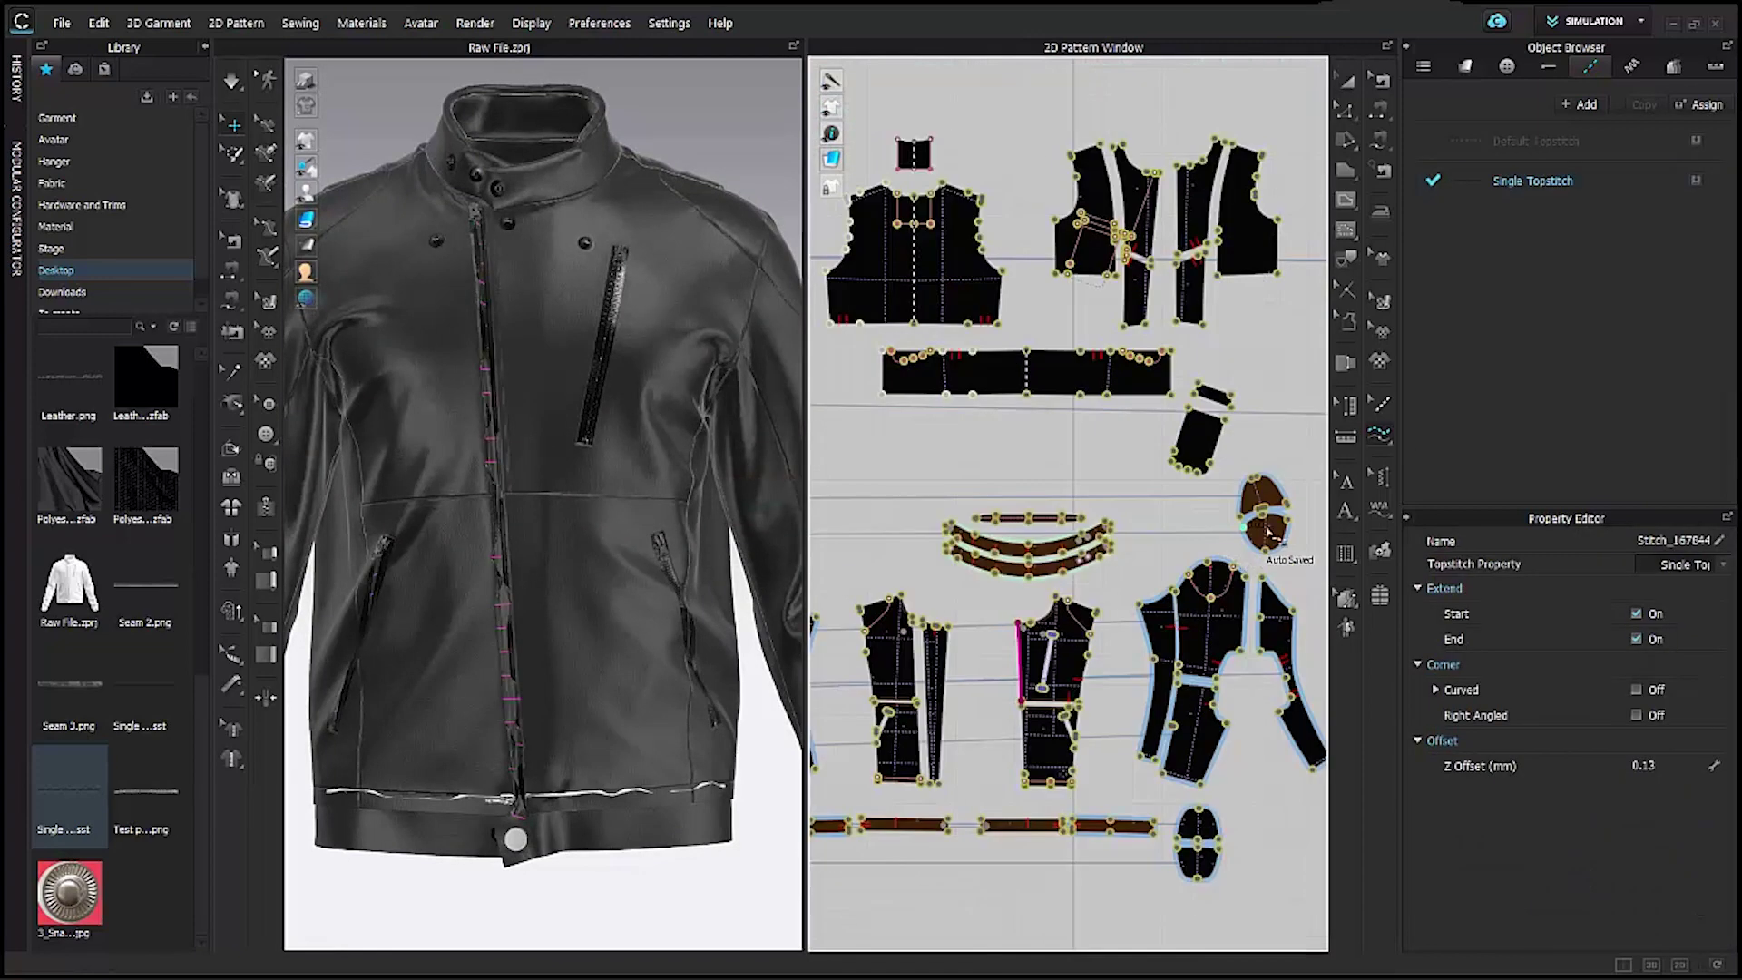
# Continue Single Topstitch along the remaining centre-front edges of the upper and lower front panels.
pyautogui.scroll(3, 1186, 472)
pyautogui.click(1379, 435)
pyautogui.click(1434, 470)
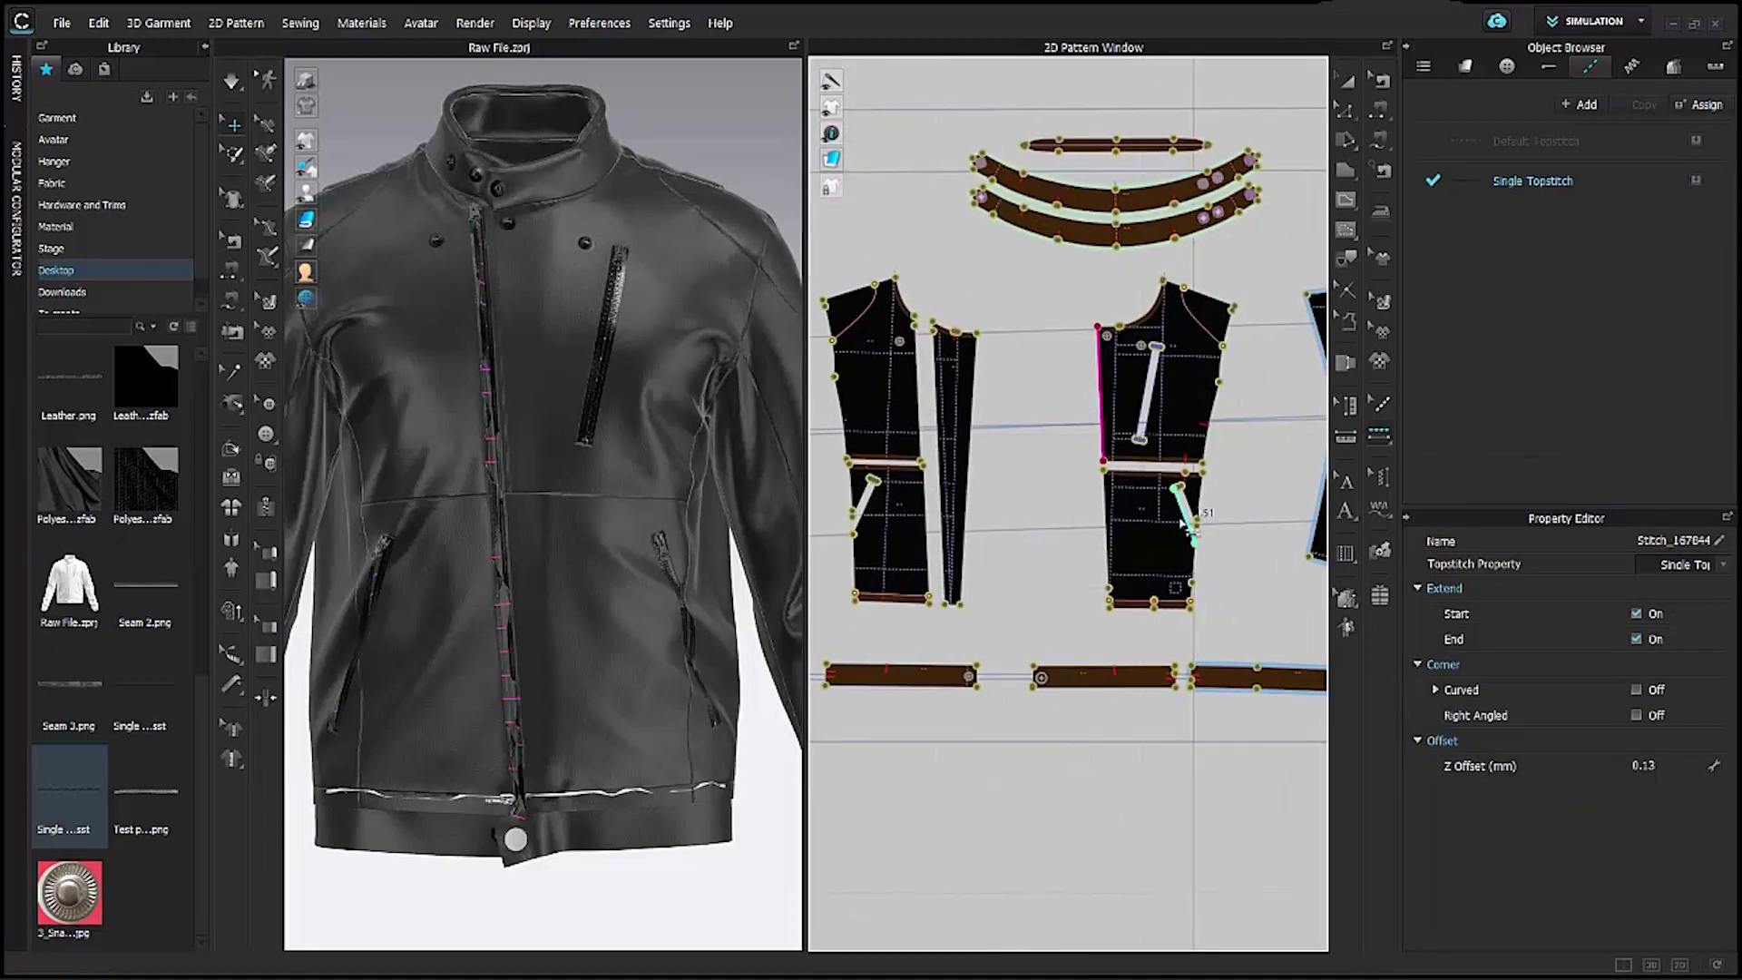
pyautogui.scroll(3, 1253, 635)
pyautogui.scroll(-5, 1253, 635)
pyautogui.scroll(5, 1071, 467)
pyautogui.click(1055, 249)
pyautogui.click(1061, 316)
pyautogui.scroll(-3, 1060, 316)
pyautogui.click(1063, 617)
pyautogui.click(1069, 742)
# Apply Single Topstitch along the edges of the front waistband pieces.
pyautogui.scroll(-3, 1114, 790)
pyautogui.click(1057, 612)
pyautogui.click(857, 615)
pyautogui.click(934, 615)
# Apply Single Topstitch down the side edge of the upper and lower front panels, from the armhole to the hem.
pyautogui.moveTo(1247, 646); pyautogui.dragTo(937, 645, button='middle')
pyautogui.scroll(6, 948, 626)
pyautogui.scroll(-6, 1095, 577)
pyautogui.moveTo(1134, 657); pyautogui.dragTo(1134, 699, button='middle')
pyautogui.moveTo(726, 576); pyautogui.dragTo(636, 567, button='right')
pyautogui.scroll(3, 1058, 509)
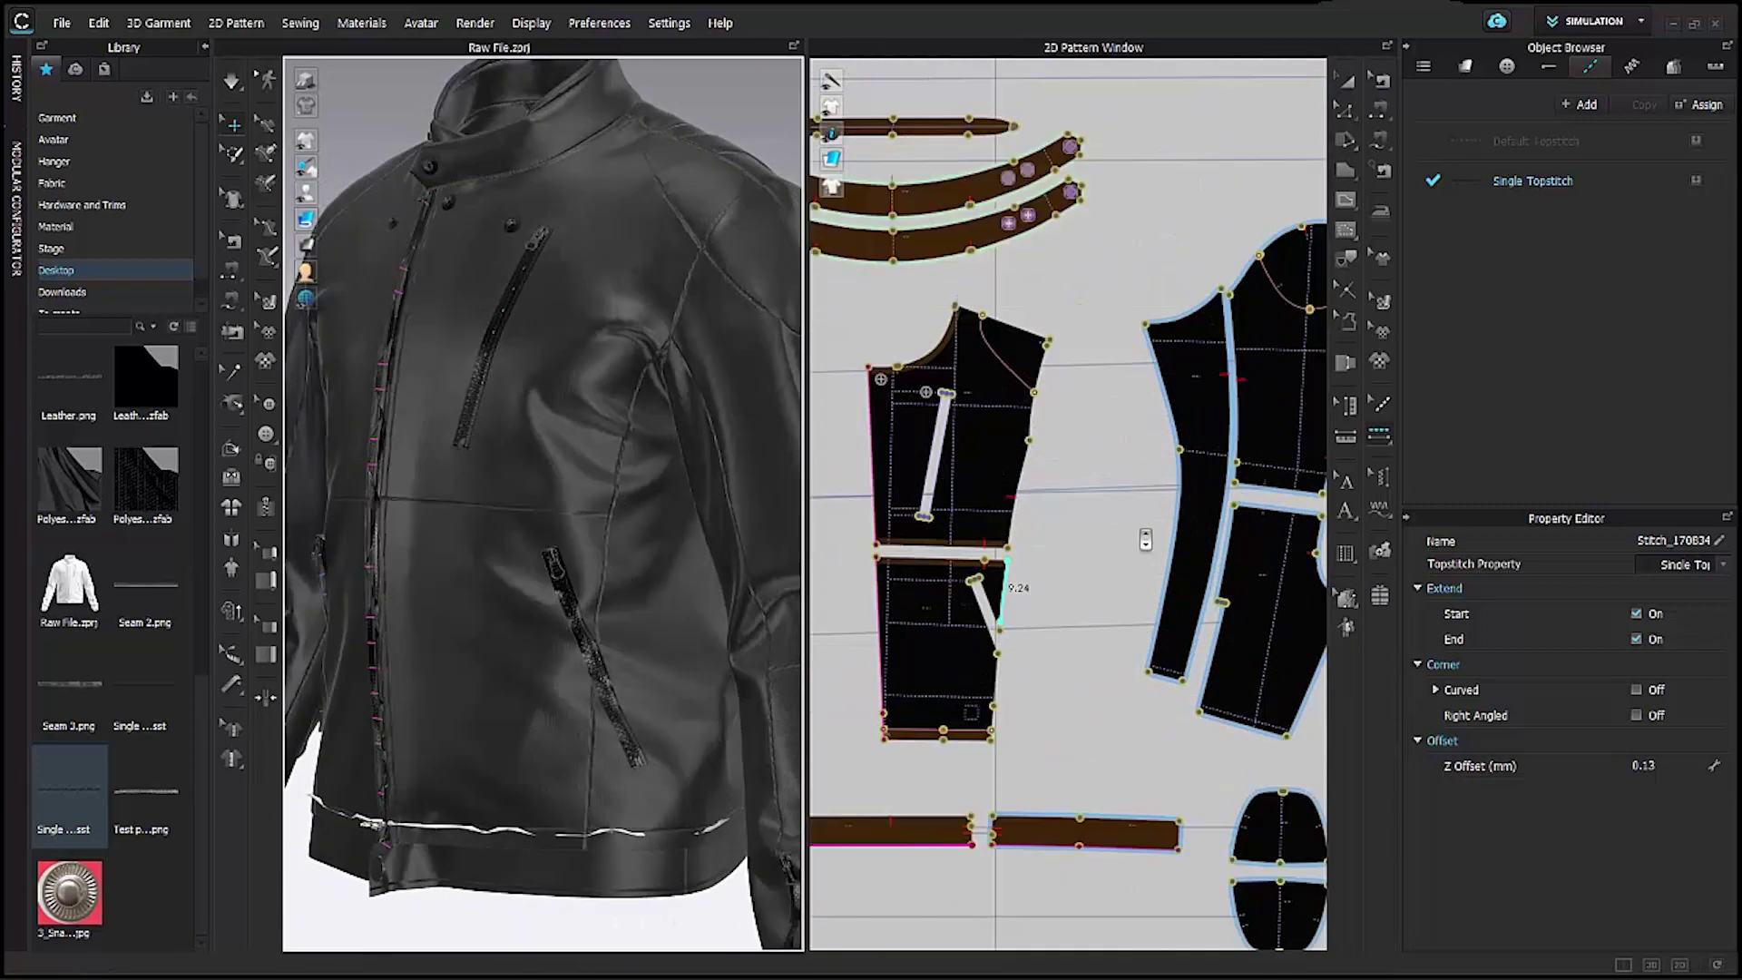
pyautogui.scroll(3, 1003, 594)
pyautogui.click(1002, 594)
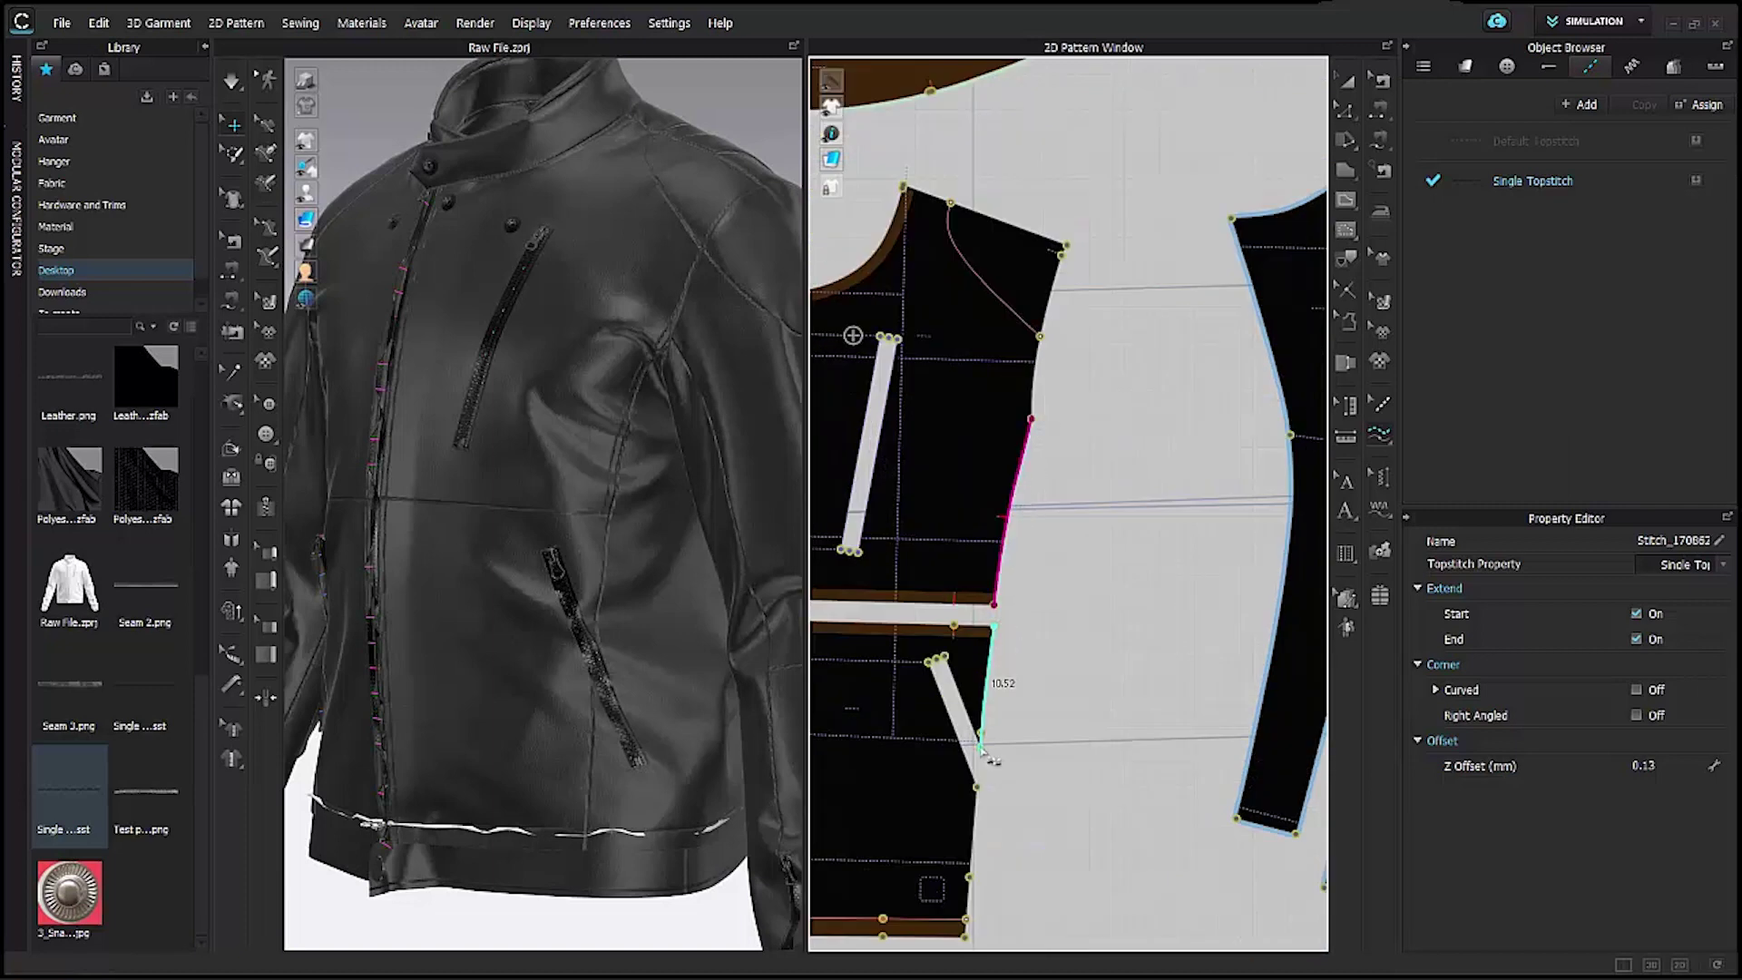
pyautogui.click(970, 862)
pyautogui.moveTo(662, 798); pyautogui.dragTo(712, 758, button='right')
pyautogui.scroll(-3, 1225, 585)
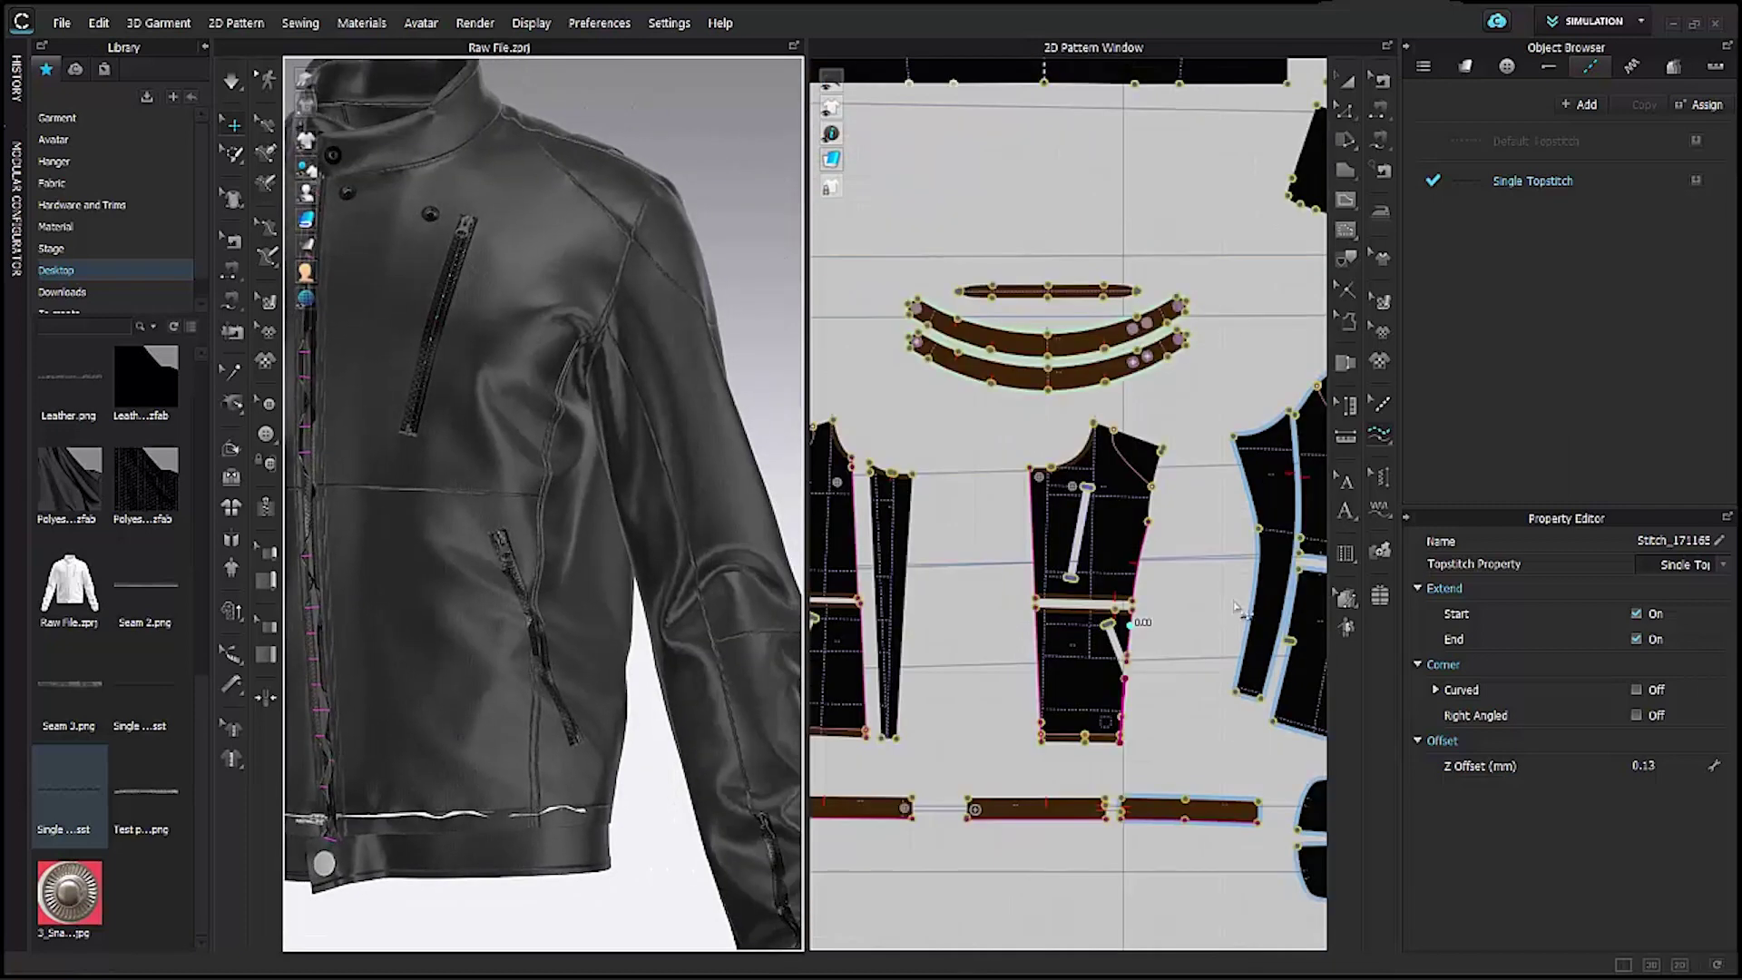
# Apply Single Topstitch along the edges of the upper and lower sleeve panels that face the narrow sleeve strip.
pyautogui.moveTo(1252, 594); pyautogui.dragTo(853, 599, button='middle')
pyautogui.scroll(3, 853, 599)
pyautogui.click(906, 256)
pyautogui.click(911, 492)
pyautogui.click(910, 522)
pyautogui.click(879, 642)
pyautogui.moveTo(712, 669); pyautogui.dragTo(580, 694, button='right')
# Apply Single Topstitch along the opposite long edges of the upper and lower sleeve panels, above and below the elbow curve.
pyautogui.scroll(-2, 1026, 582)
pyautogui.moveTo(1096, 580); pyautogui.dragTo(979, 577, button='middle')
pyautogui.click(976, 285)
pyautogui.click(963, 457)
pyautogui.click(930, 627)
pyautogui.click(871, 769)
# Apply Single Topstitch along the curved edge of the side panel where it joins the back.
pyautogui.moveTo(659, 698); pyautogui.dragTo(635, 707, button='right')
pyautogui.scroll(-1, 1088, 499)
pyautogui.moveTo(1306, 526); pyautogui.dragTo(871, 508, button='middle')
pyautogui.click(869, 496)
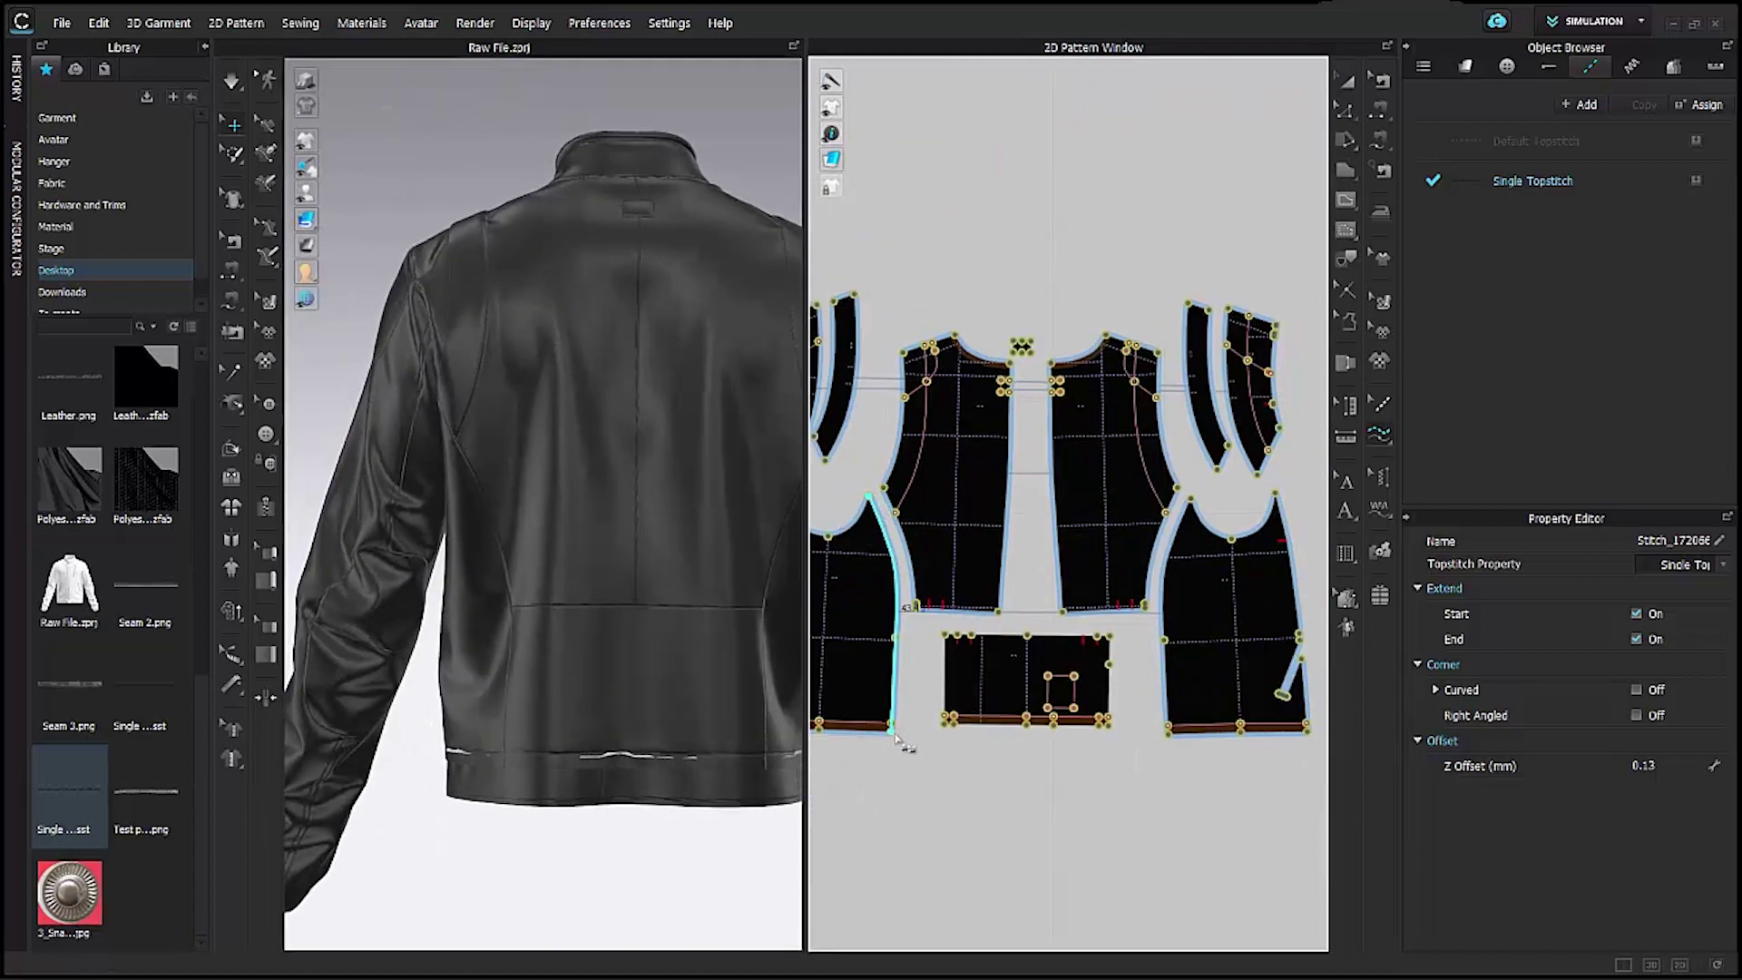
pyautogui.click(893, 731)
# Apply Single Topstitch to the upper edge of the lower back panel and down the centre-back seam.
pyautogui.moveTo(771, 626); pyautogui.dragTo(725, 631, button='middle')
pyautogui.click(945, 635)
pyautogui.click(1110, 636)
pyautogui.click(1010, 363)
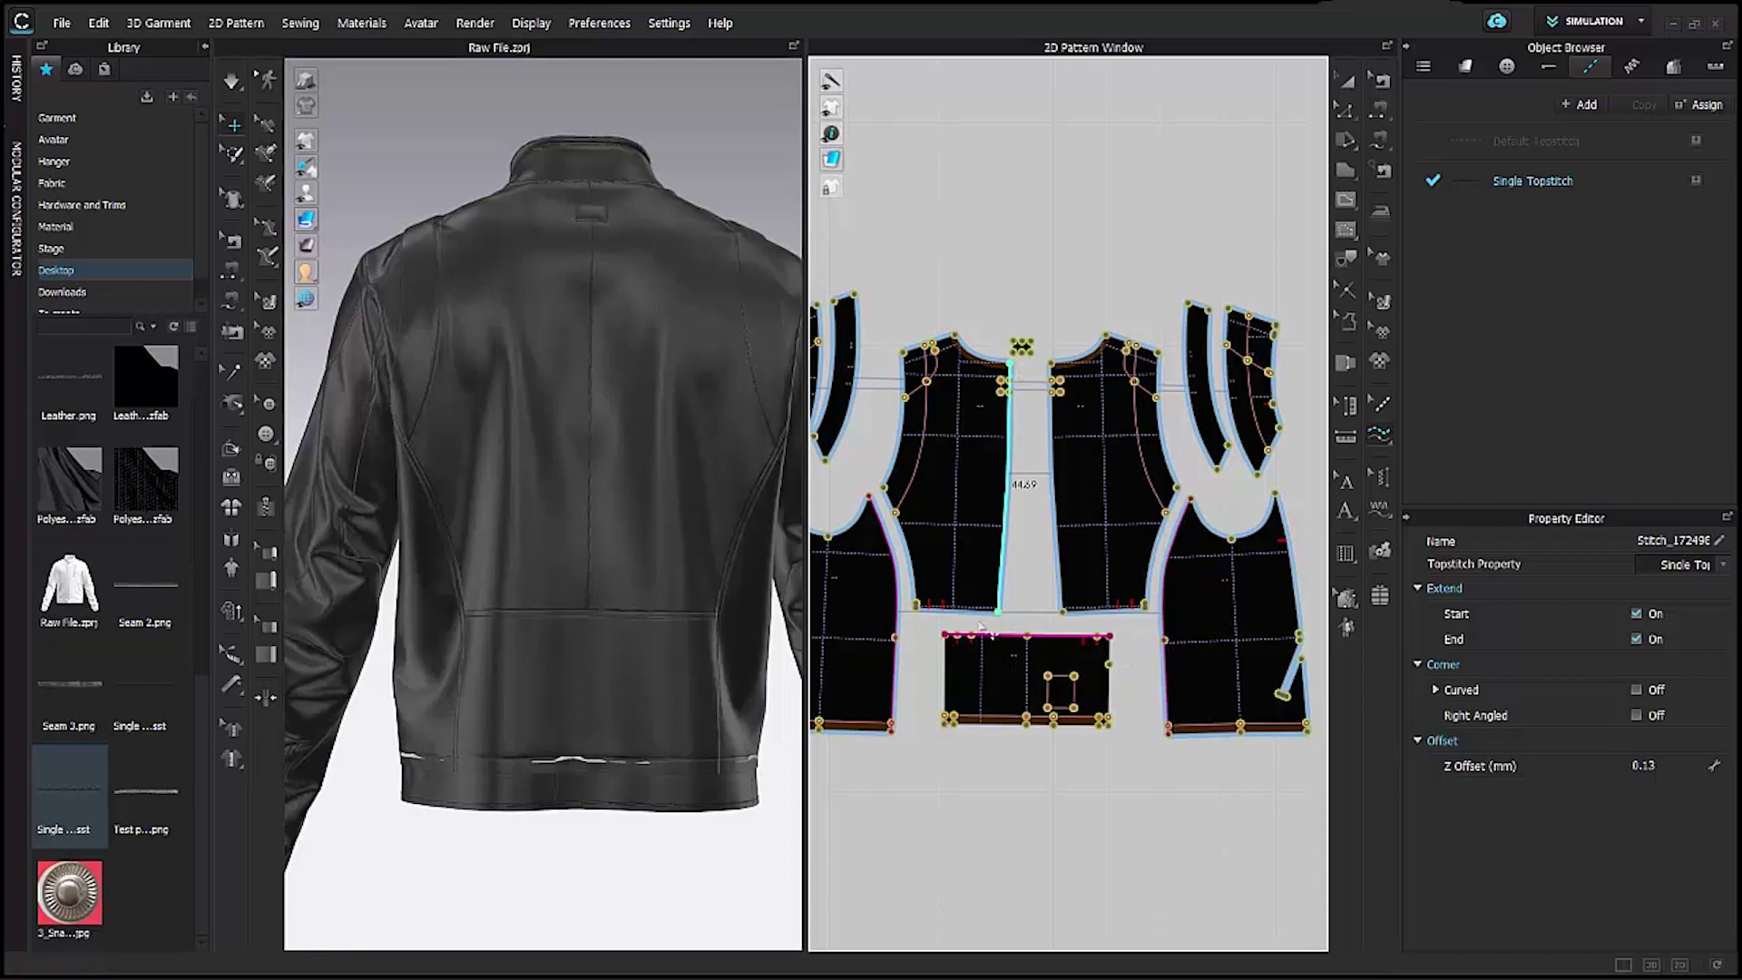
pyautogui.click(998, 611)
# Apply Single Topstitch along the armhole edge of the back panel.
pyautogui.moveTo(676, 587); pyautogui.dragTo(624, 664, button='right')
pyautogui.scroll(3, 624, 663)
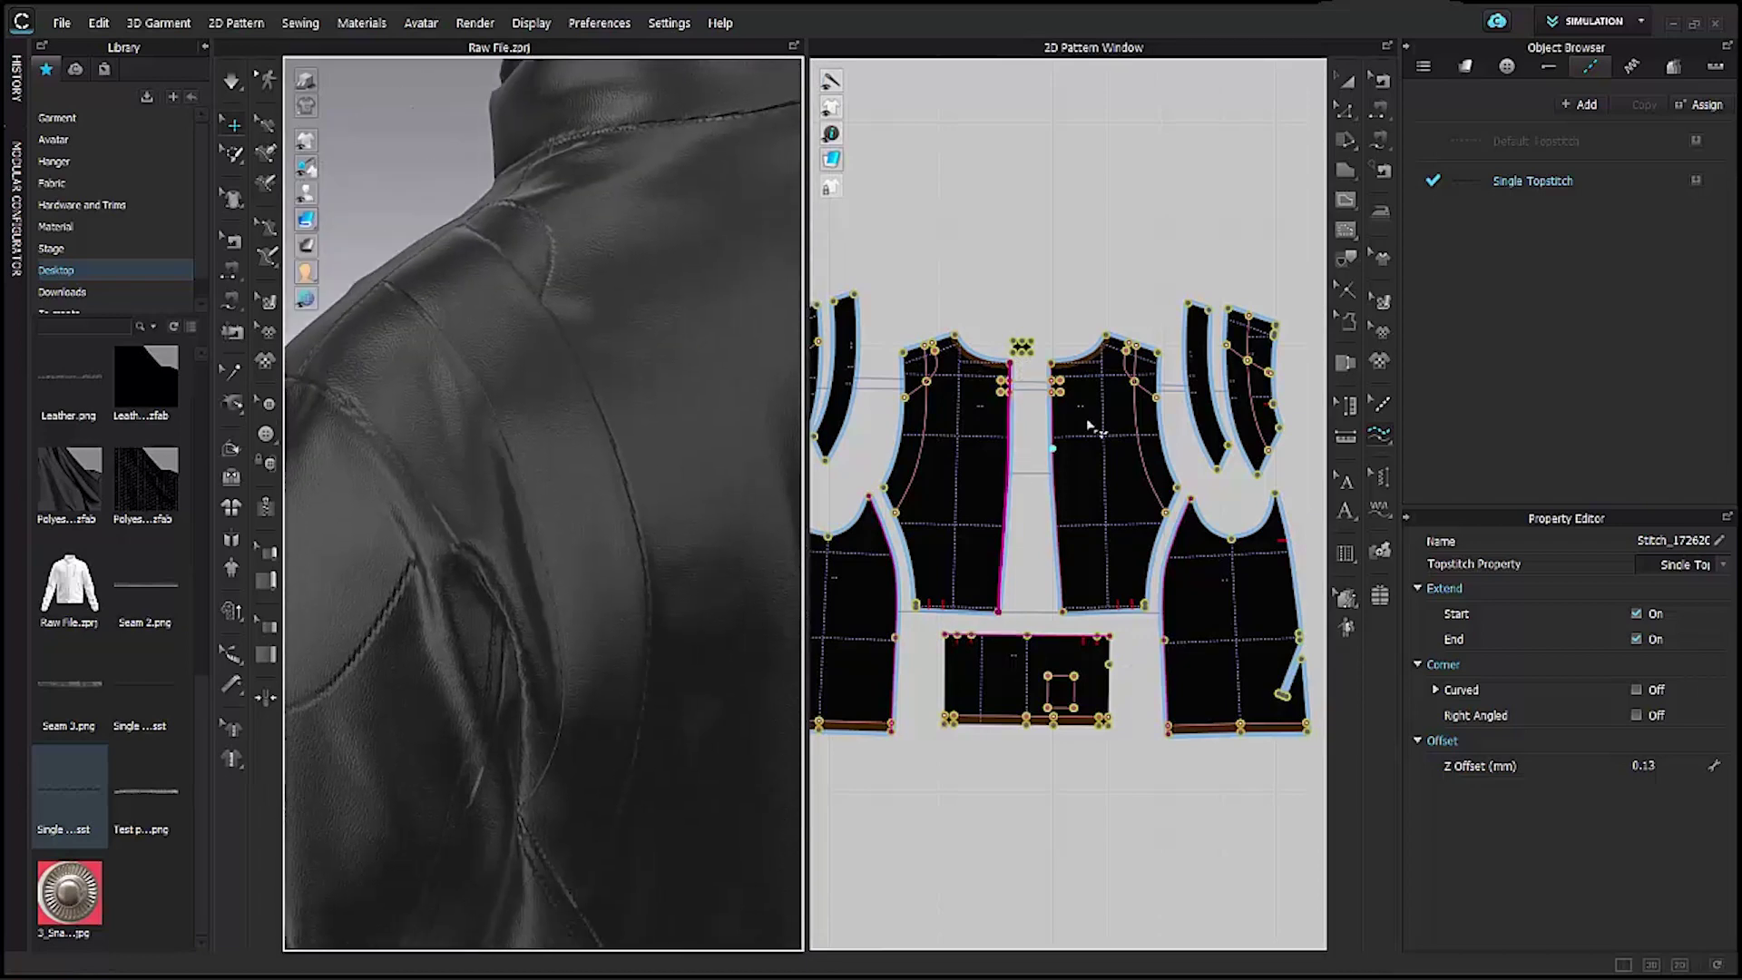
pyautogui.scroll(3, 1160, 350)
pyautogui.moveTo(1160, 350); pyautogui.dragTo(965, 352, button='middle')
pyautogui.click(960, 356)
pyautogui.click(993, 589)
# Add the Single Topstitch 1 16 file from the Desktop library folder to the project's topstitch styles.
pyautogui.moveTo(607, 676)
pyautogui.mouseDown(button='right')
pyautogui.moveTo(725, 649)
pyautogui.moveTo(638, 673)
pyautogui.mouseUp(button='right')
pyautogui.scroll(-5, 653, 767)
pyautogui.moveTo(654, 767); pyautogui.dragTo(618, 673, button='middle')
pyautogui.moveTo(617, 673)
pyautogui.mouseDown(button='right')
pyautogui.moveTo(562, 706)
pyautogui.moveTo(601, 716)
pyautogui.moveTo(622, 692)
pyautogui.moveTo(595, 662)
pyautogui.moveTo(612, 653)
pyautogui.mouseUp(button='right')
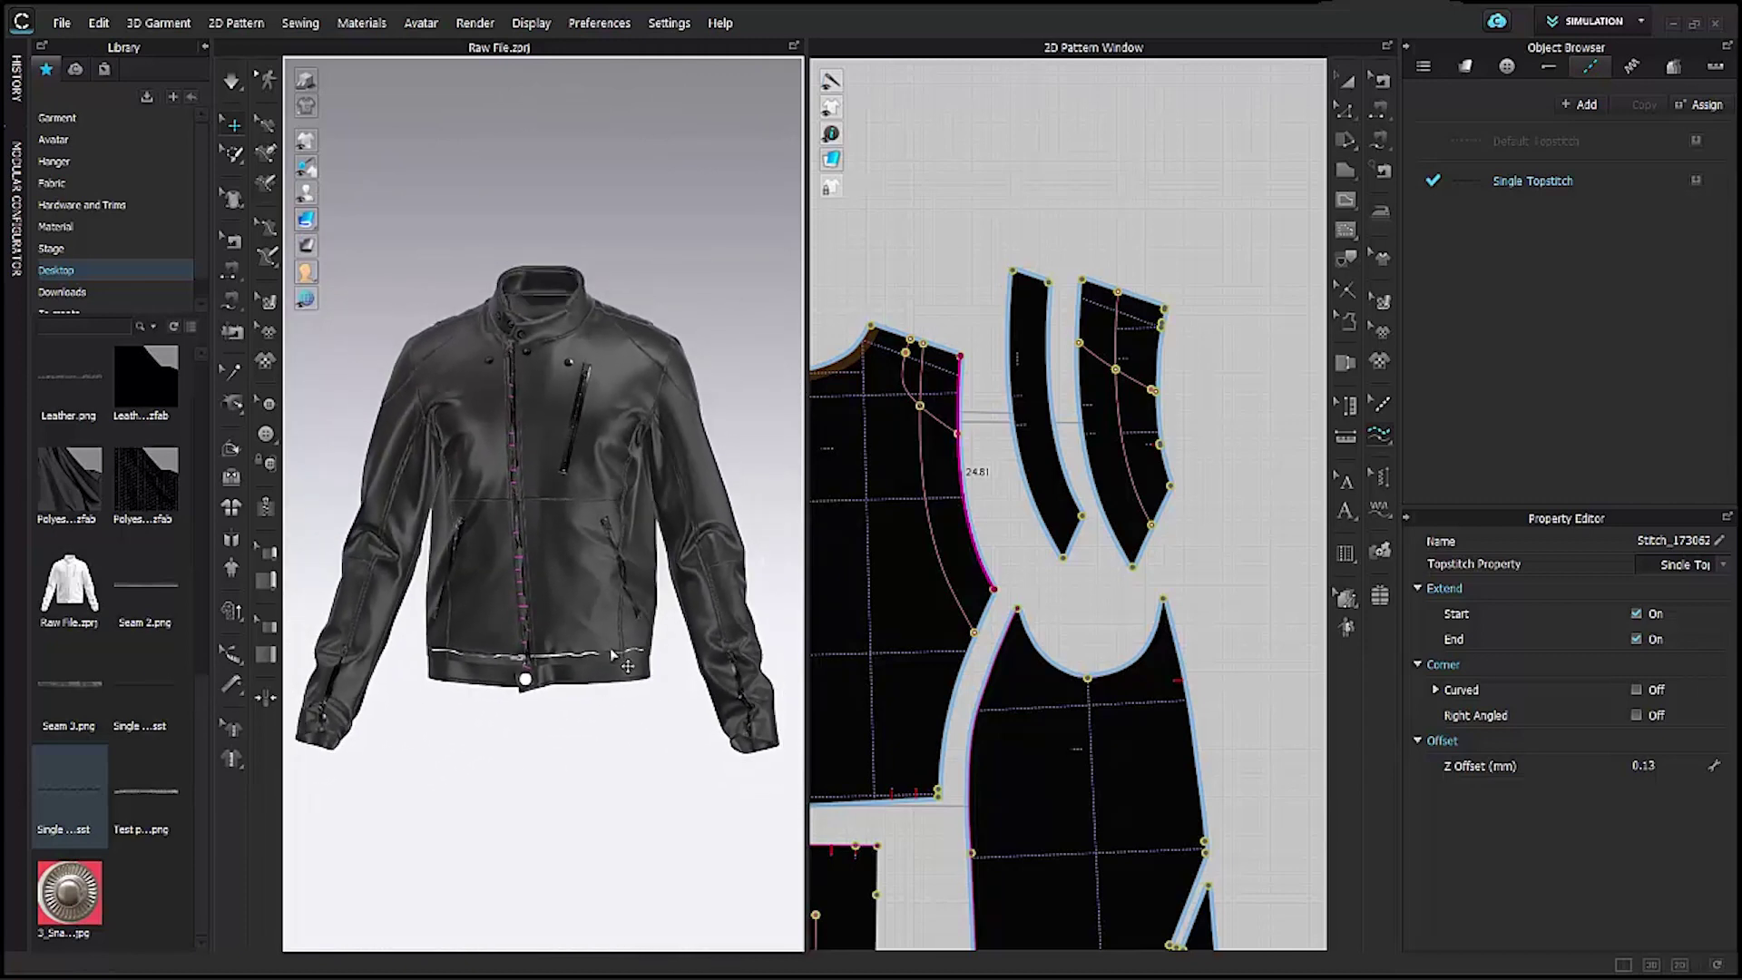
pyautogui.doubleClick(147, 699)
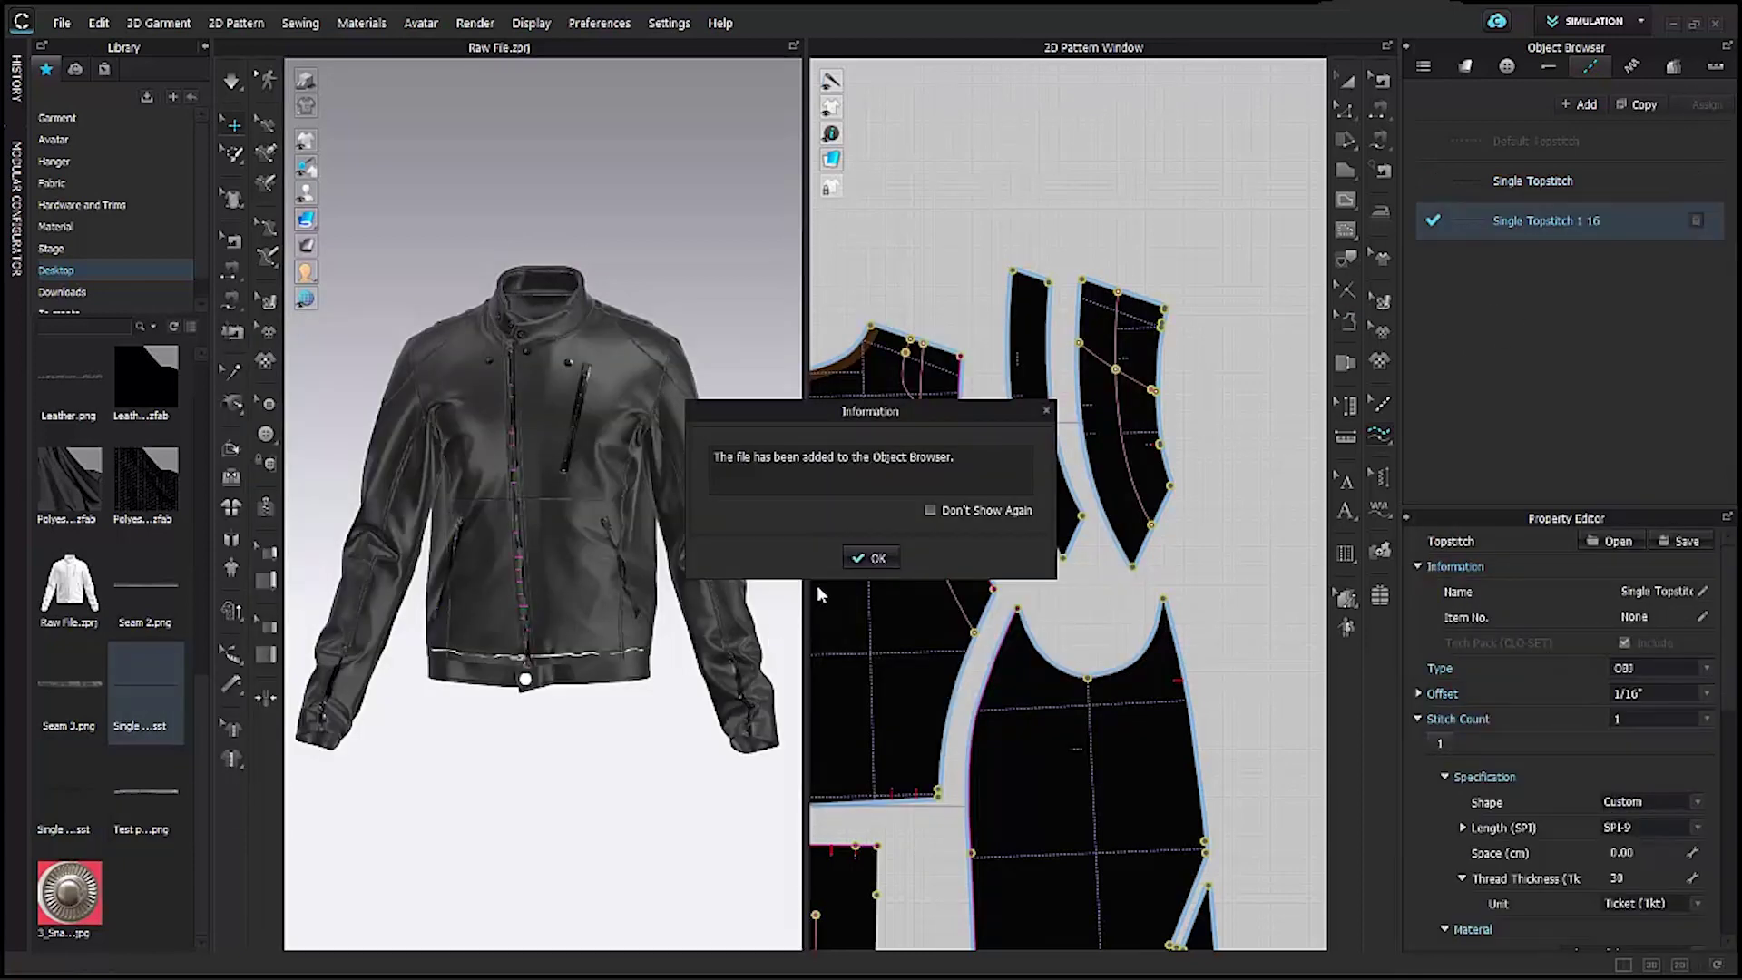
pyautogui.click(867, 558)
# Apply Single Topstitch 1 16 around the chest zipper opening on the upper front panel.
pyautogui.scroll(3, 665, 493)
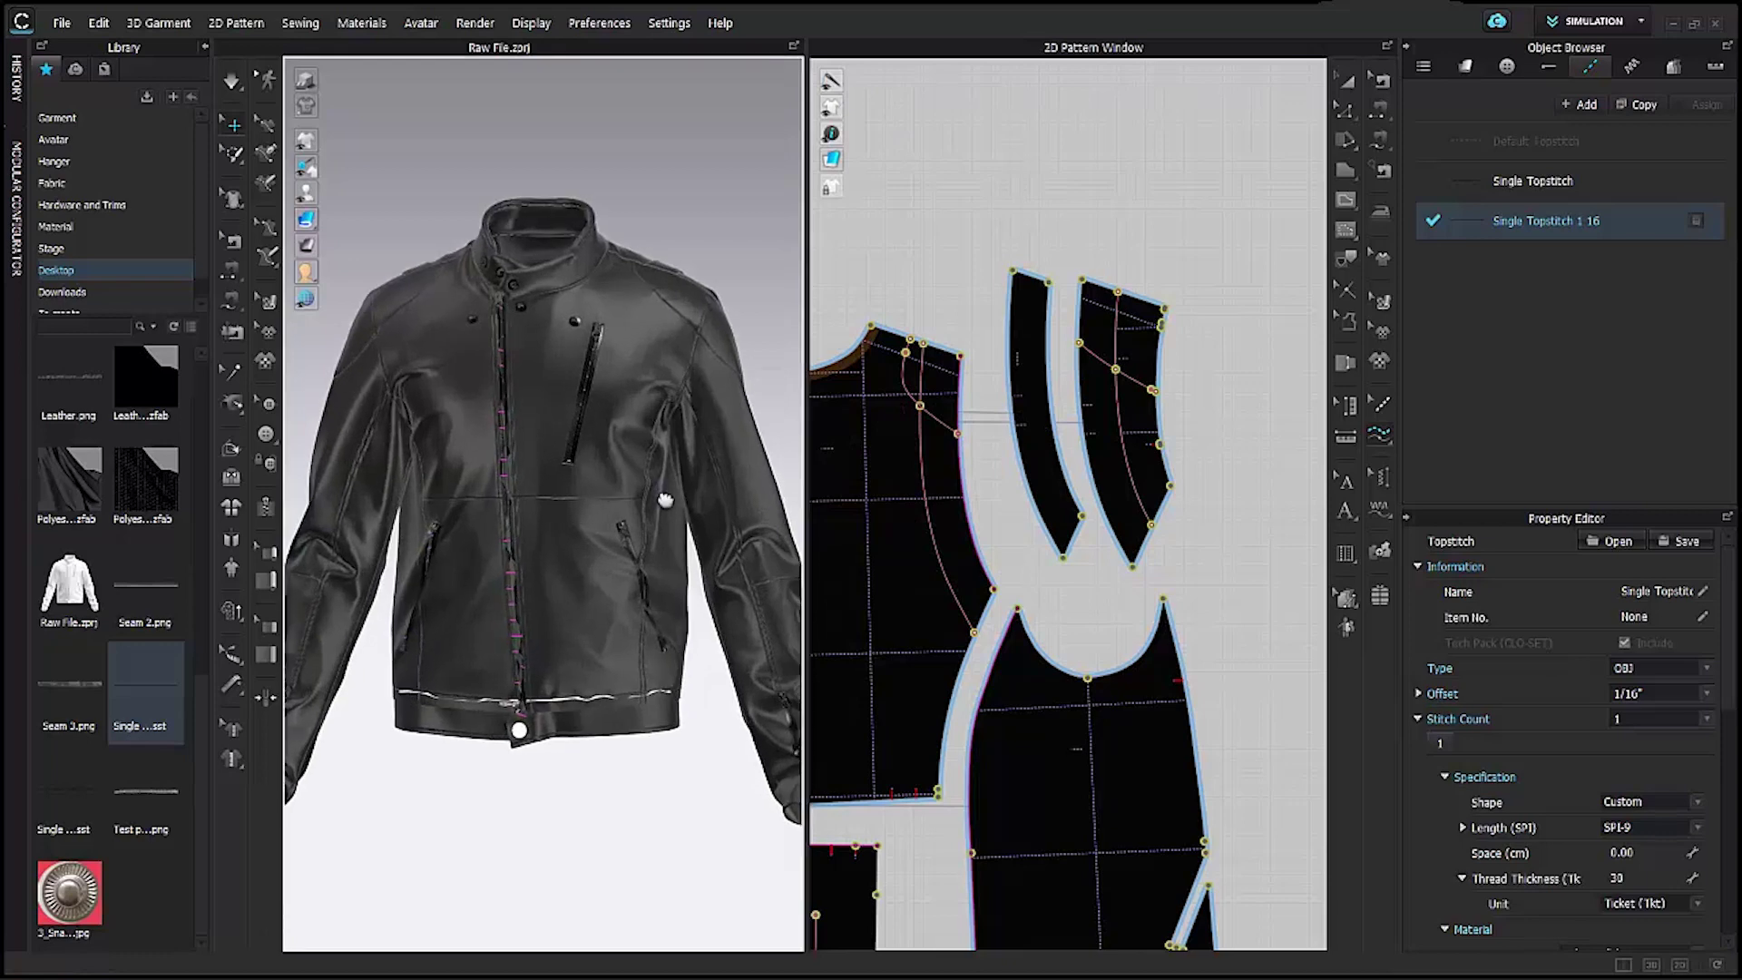
pyautogui.scroll(5, 665, 493)
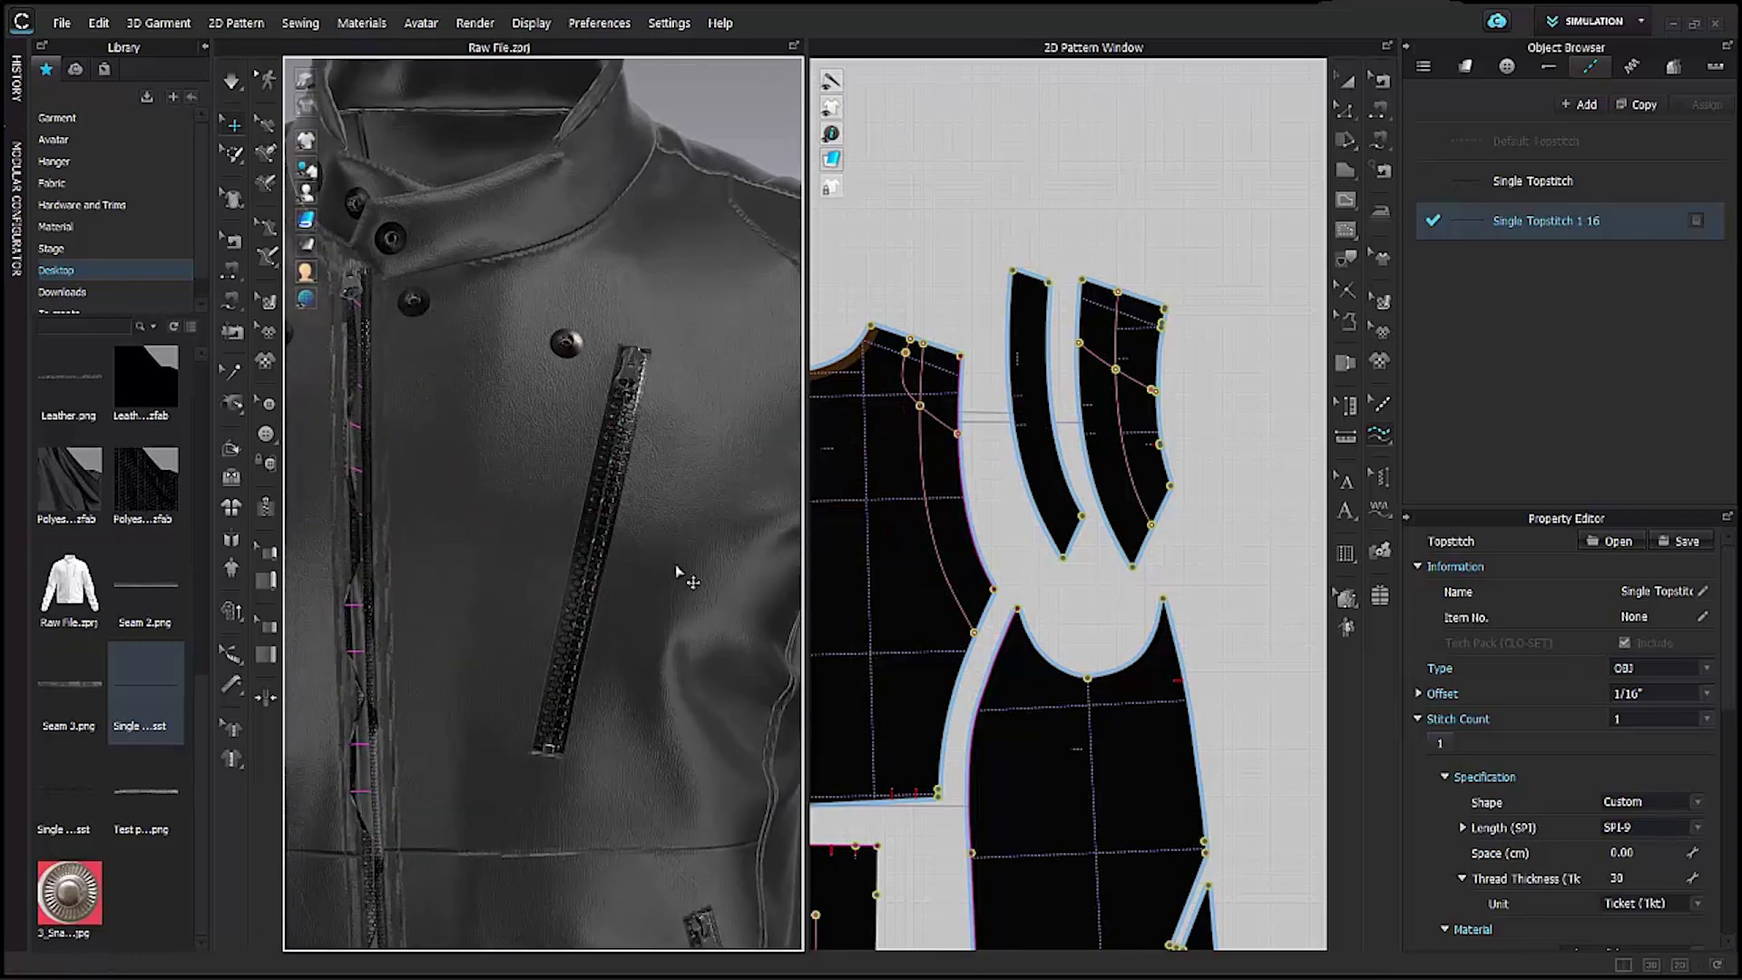
pyautogui.scroll(-3, 676, 569)
pyautogui.scroll(-5, 943, 580)
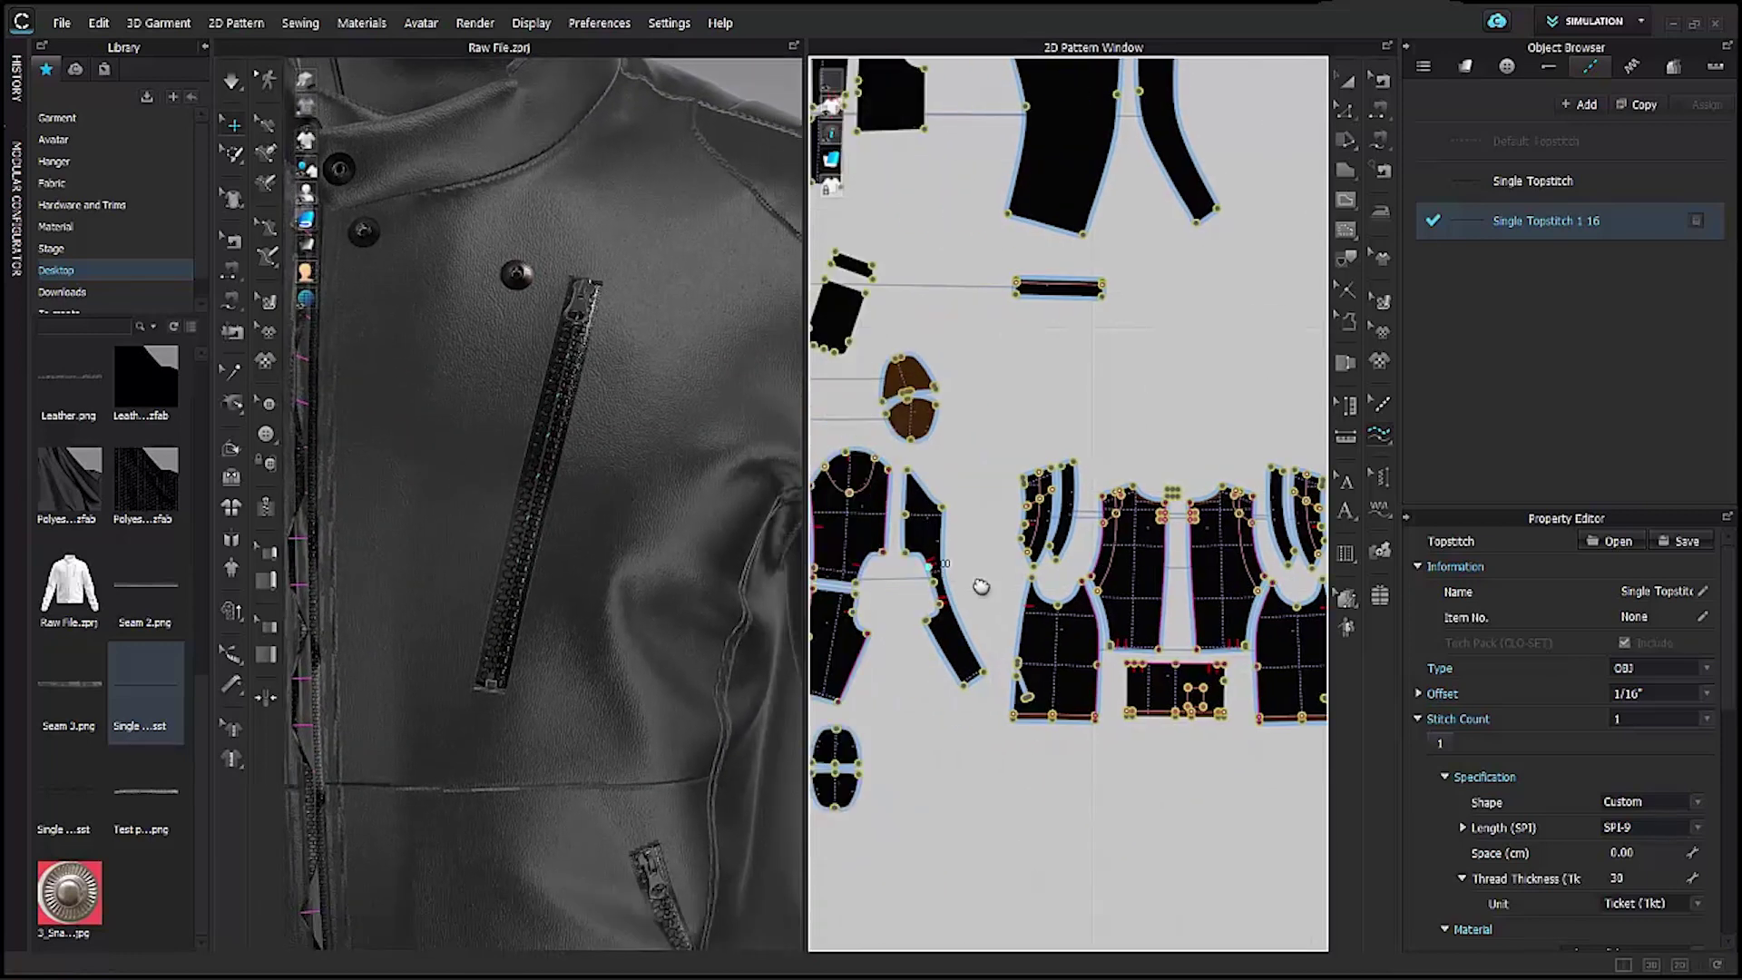
pyautogui.scroll(8, 943, 576)
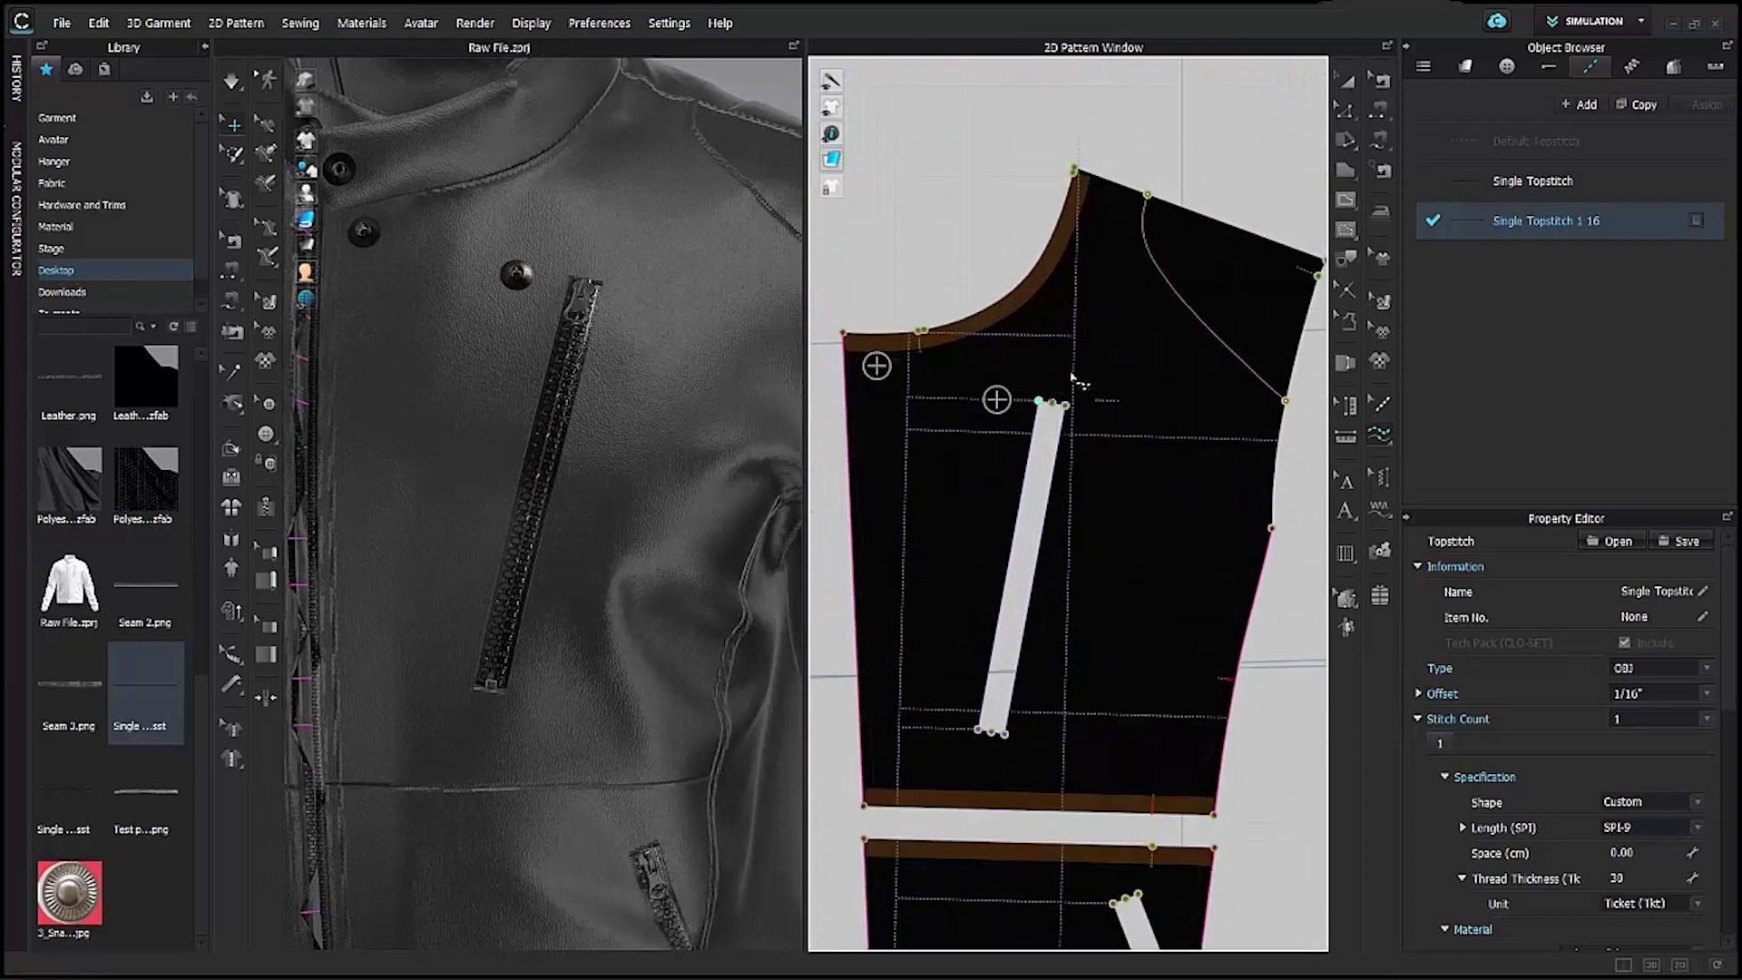
pyautogui.click(1039, 413)
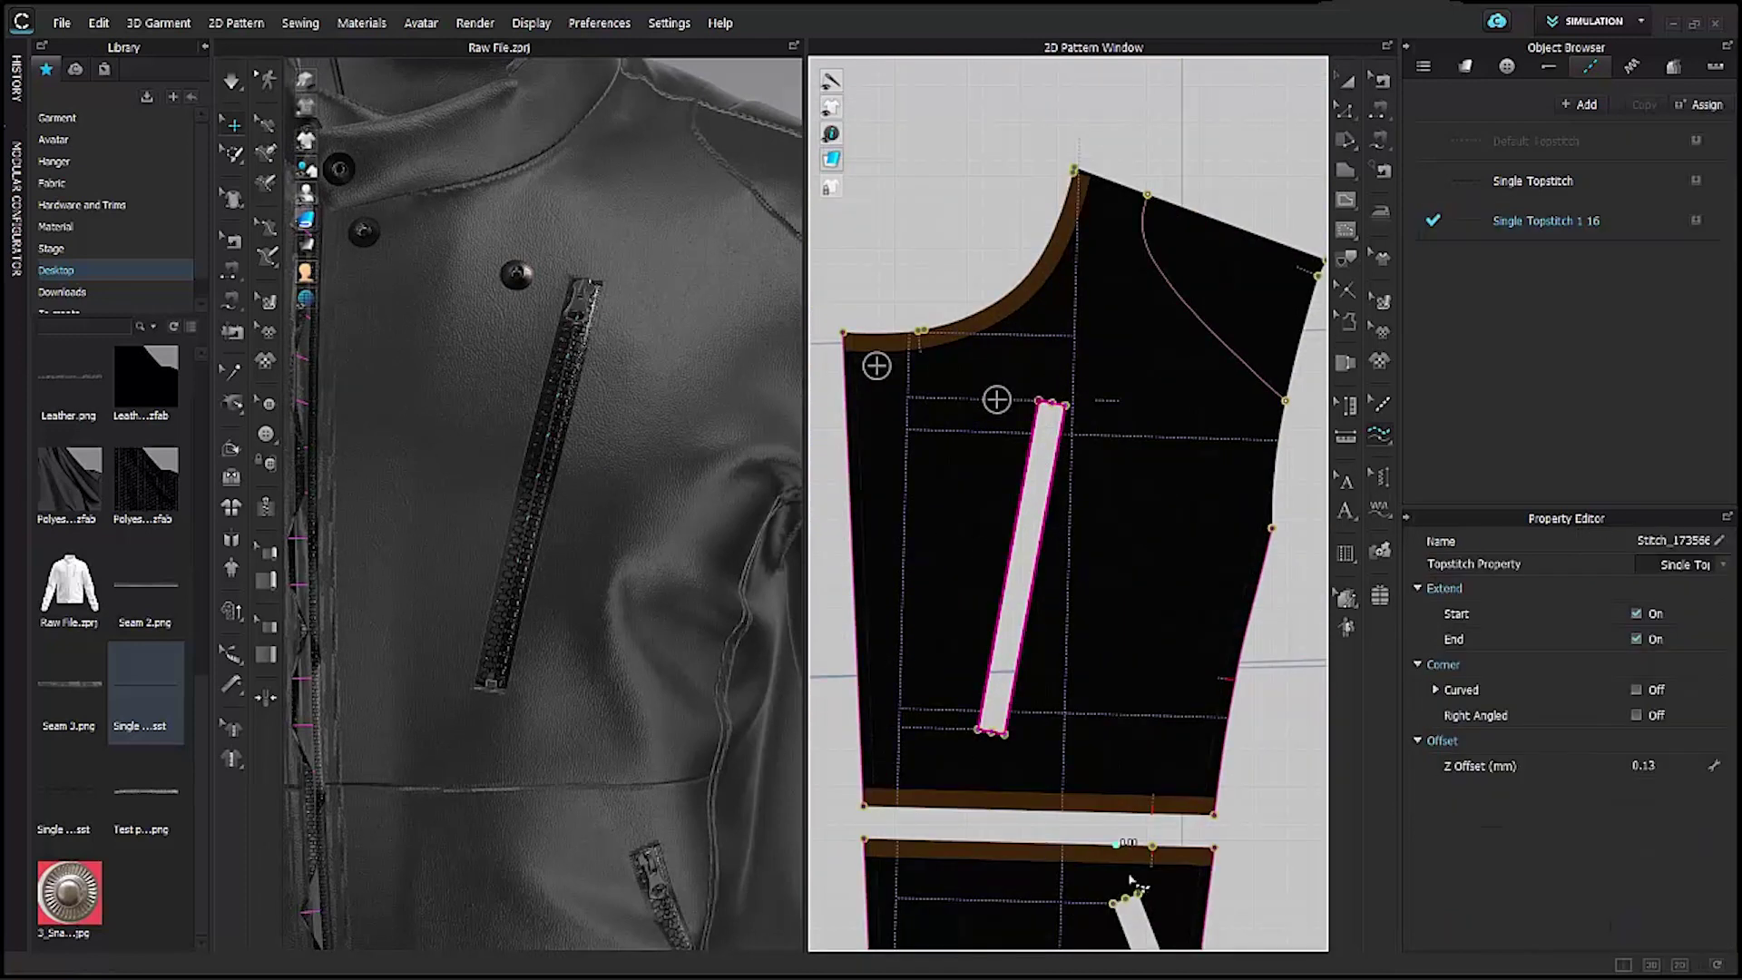
# Apply Single Topstitch 1 16 along the slanted pocket zipper opening on the lower front panel.
pyautogui.scroll(-3, 1048, 599)
pyautogui.scroll(-3, 846, 564)
pyautogui.scroll(5, 1084, 486)
pyautogui.click(1029, 533)
pyautogui.click(953, 884)
pyautogui.scroll(-8, 1066, 780)
# Apply Single Topstitch 1 16 around the matching slanted pocket opening on the side panel.
pyautogui.moveTo(1151, 777); pyautogui.dragTo(896, 643, button='middle')
pyautogui.scroll(2, 1104, 677)
pyautogui.scroll(5, 1104, 676)
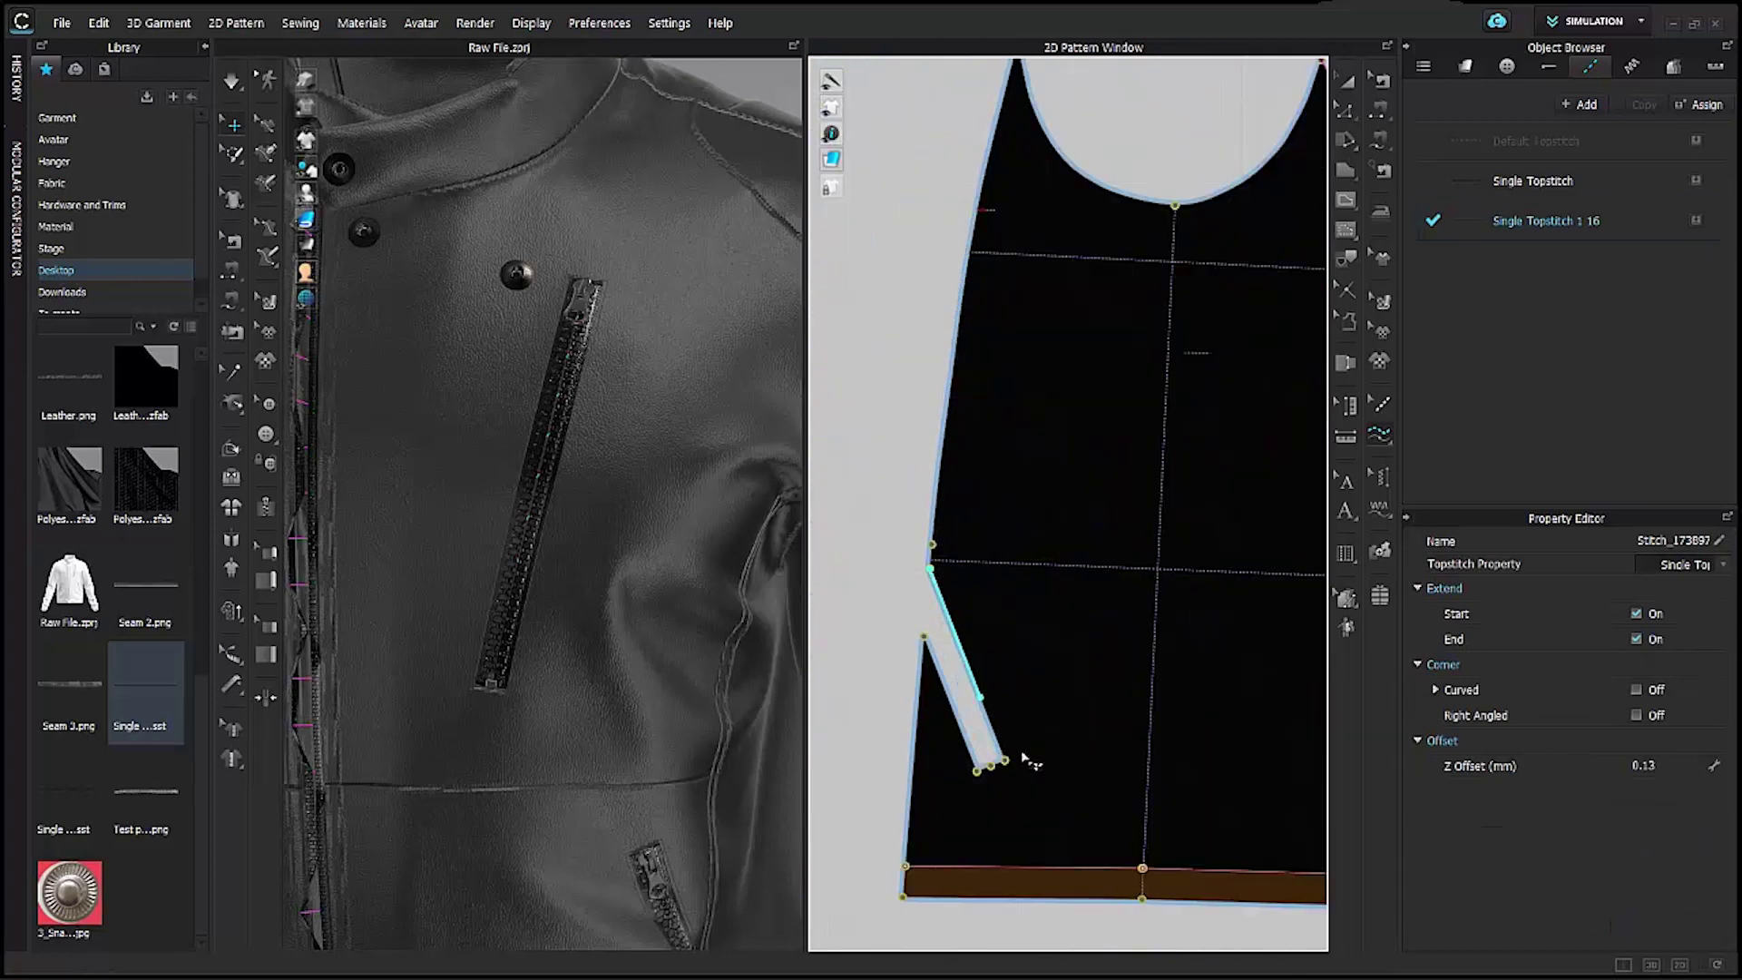
pyautogui.click(939, 662)
pyautogui.scroll(-4, 961, 676)
pyautogui.scroll(4, 991, 689)
pyautogui.scroll(-5, 944, 622)
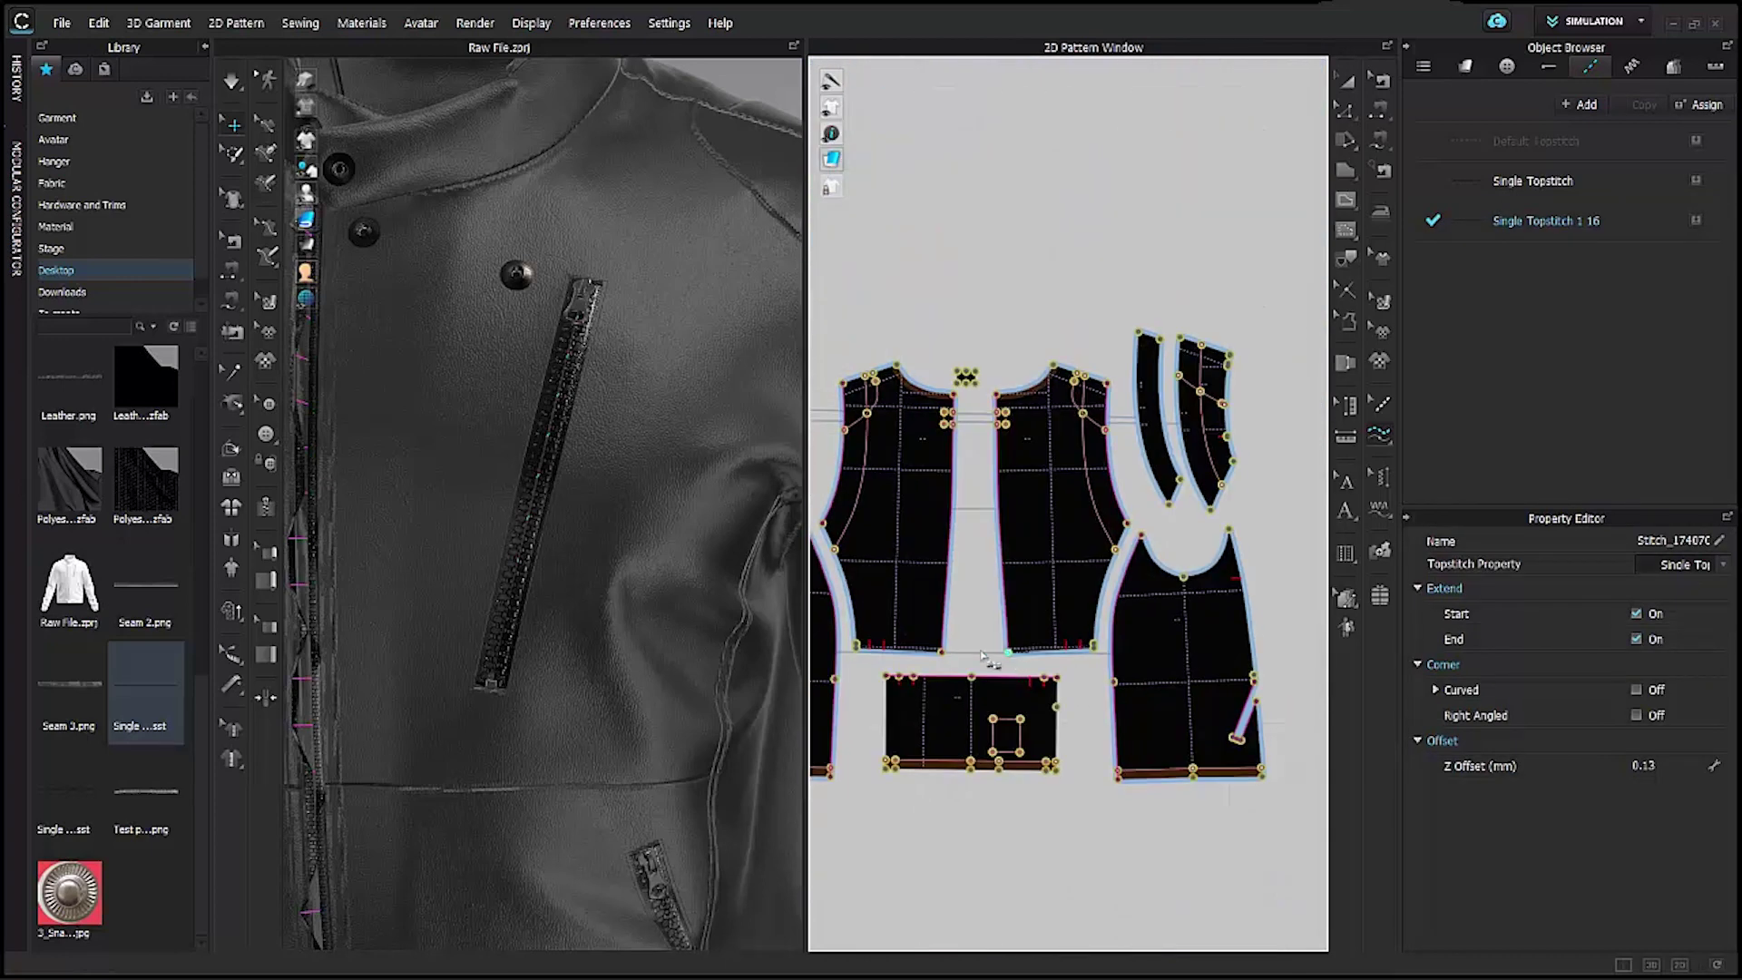
pyautogui.scroll(2, 1279, 694)
pyautogui.scroll(4, 993, 626)
pyautogui.scroll(-2, 998, 580)
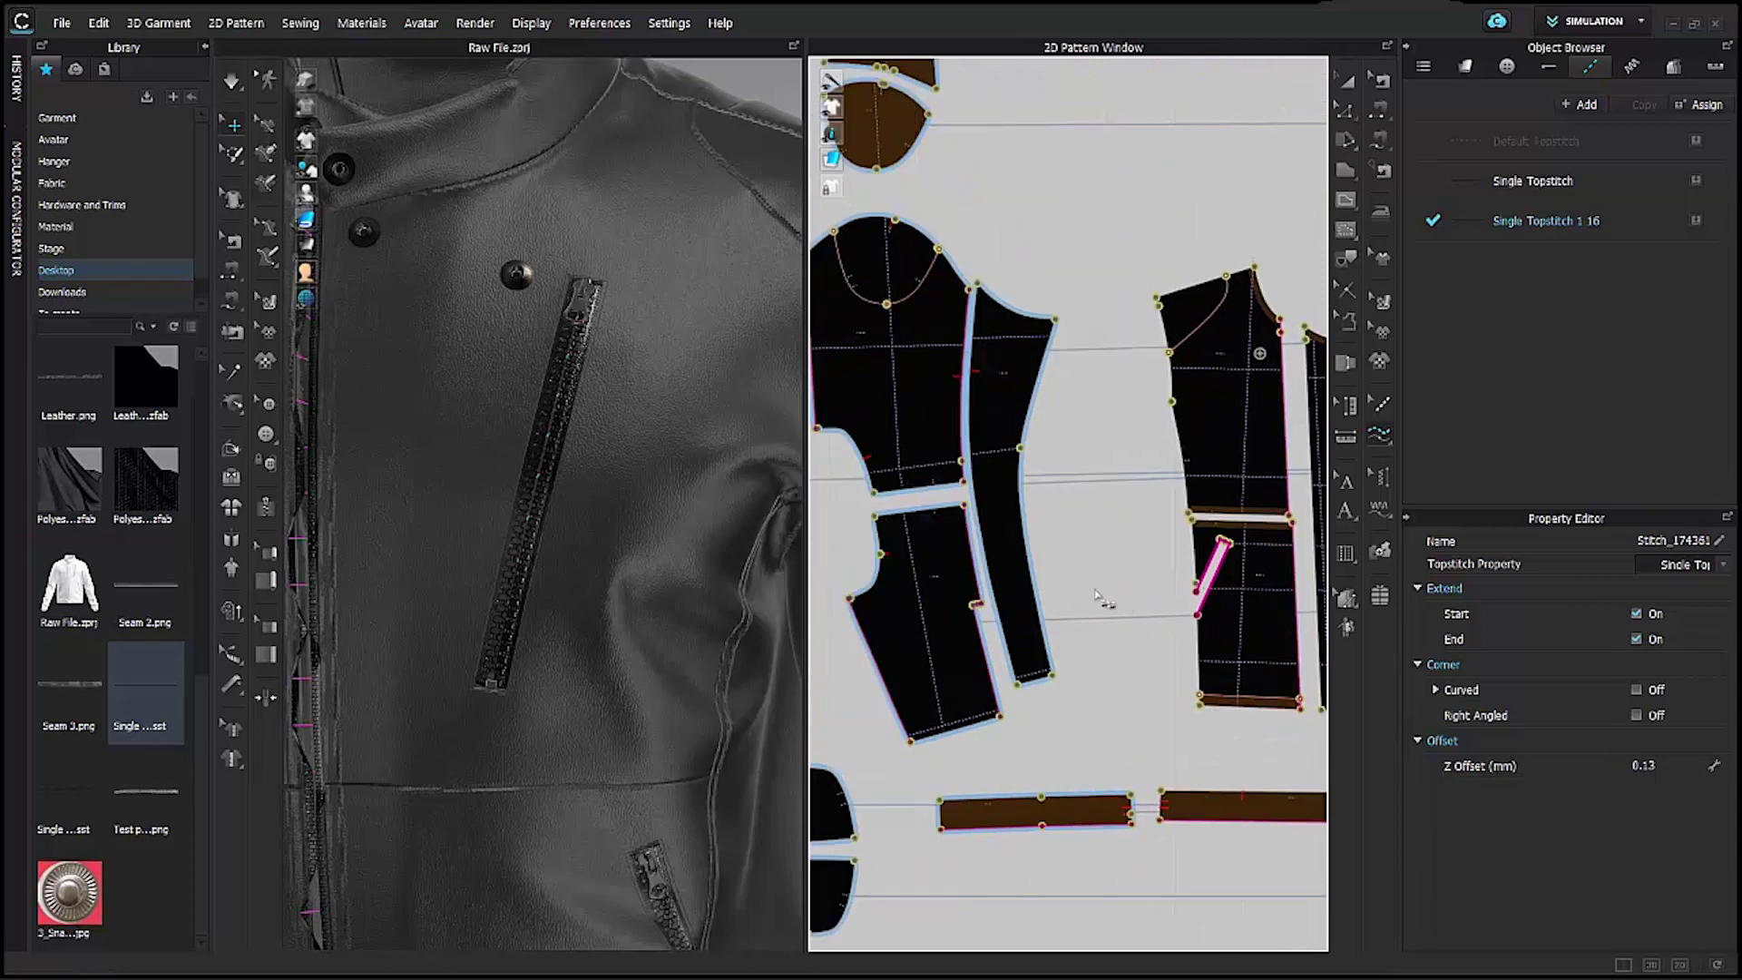
# Apply Single Topstitch 1 16 along the curved internal shoulder lines of the front panels.
pyautogui.scroll(4, 1045, 439)
pyautogui.click(1128, 308)
pyautogui.scroll(-4, 1107, 381)
pyautogui.scroll(4, 894, 386)
pyautogui.click(864, 364)
pyautogui.click(948, 490)
# Apply Single Topstitch 1 16 along the curved internal line at the sleeve cap.
pyautogui.scroll(-4, 1166, 507)
pyautogui.scroll(6, 927, 426)
pyautogui.click(891, 244)
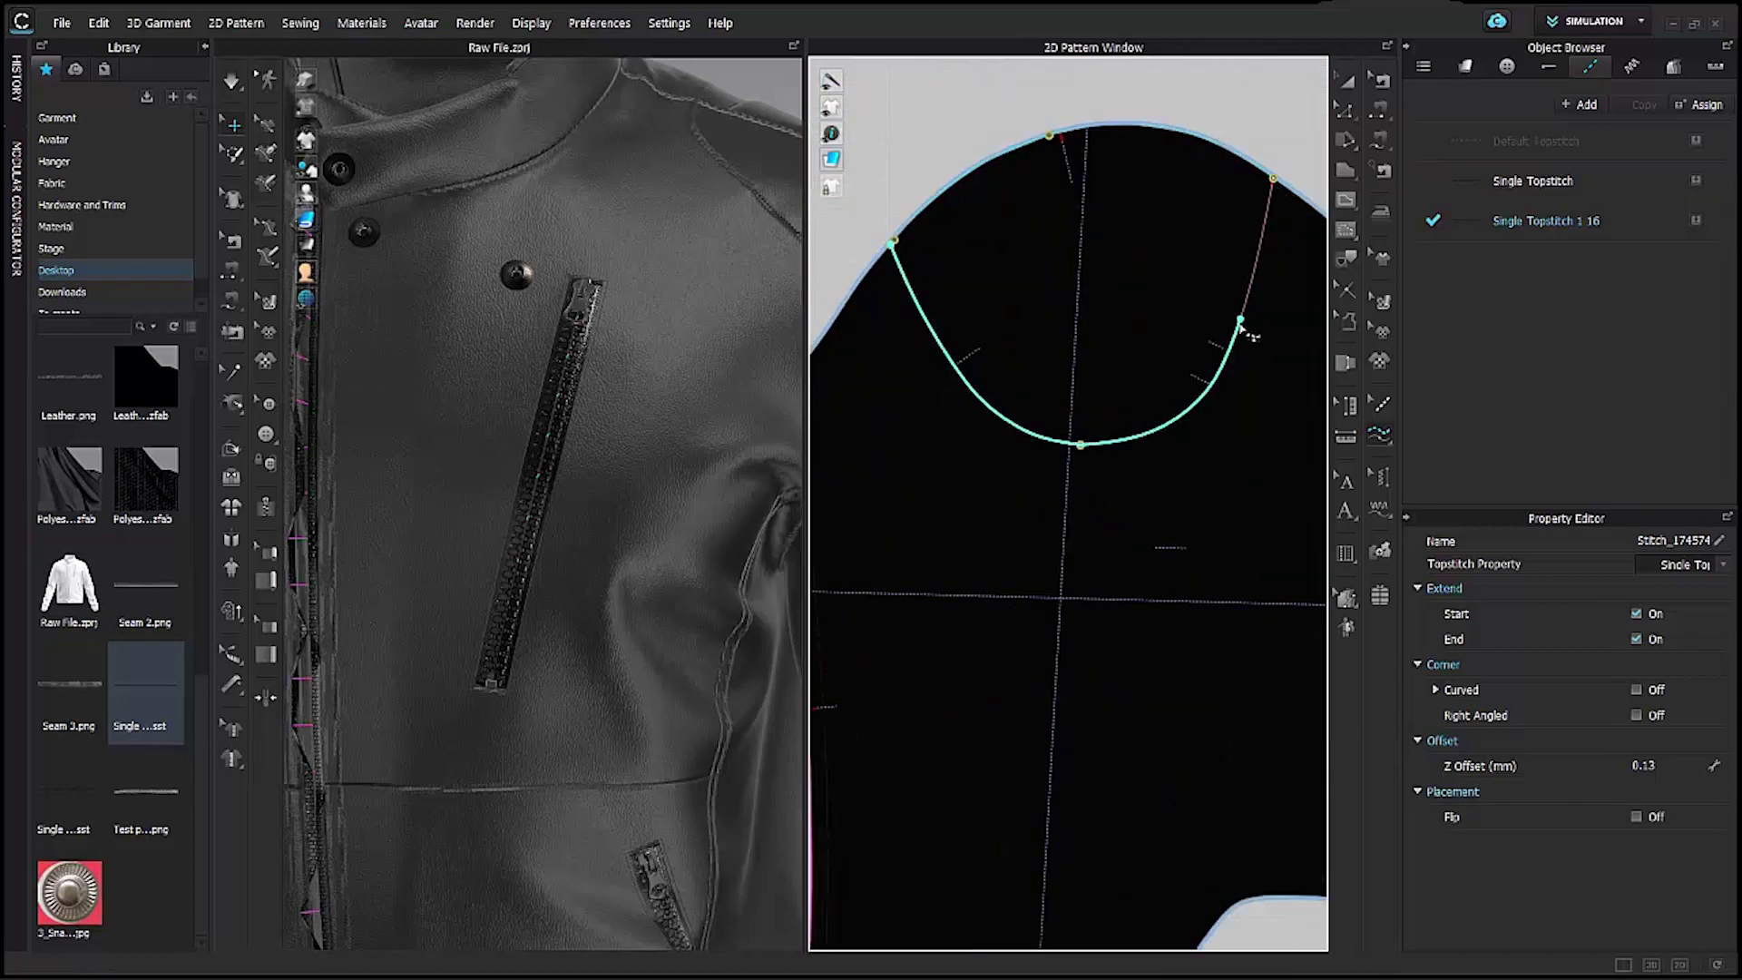
pyautogui.click(1270, 187)
# Apply Single Topstitch 1 16 along the curved internal shoulder line of the back panel.
pyautogui.scroll(-4, 1049, 556)
pyautogui.scroll(5, 1003, 479)
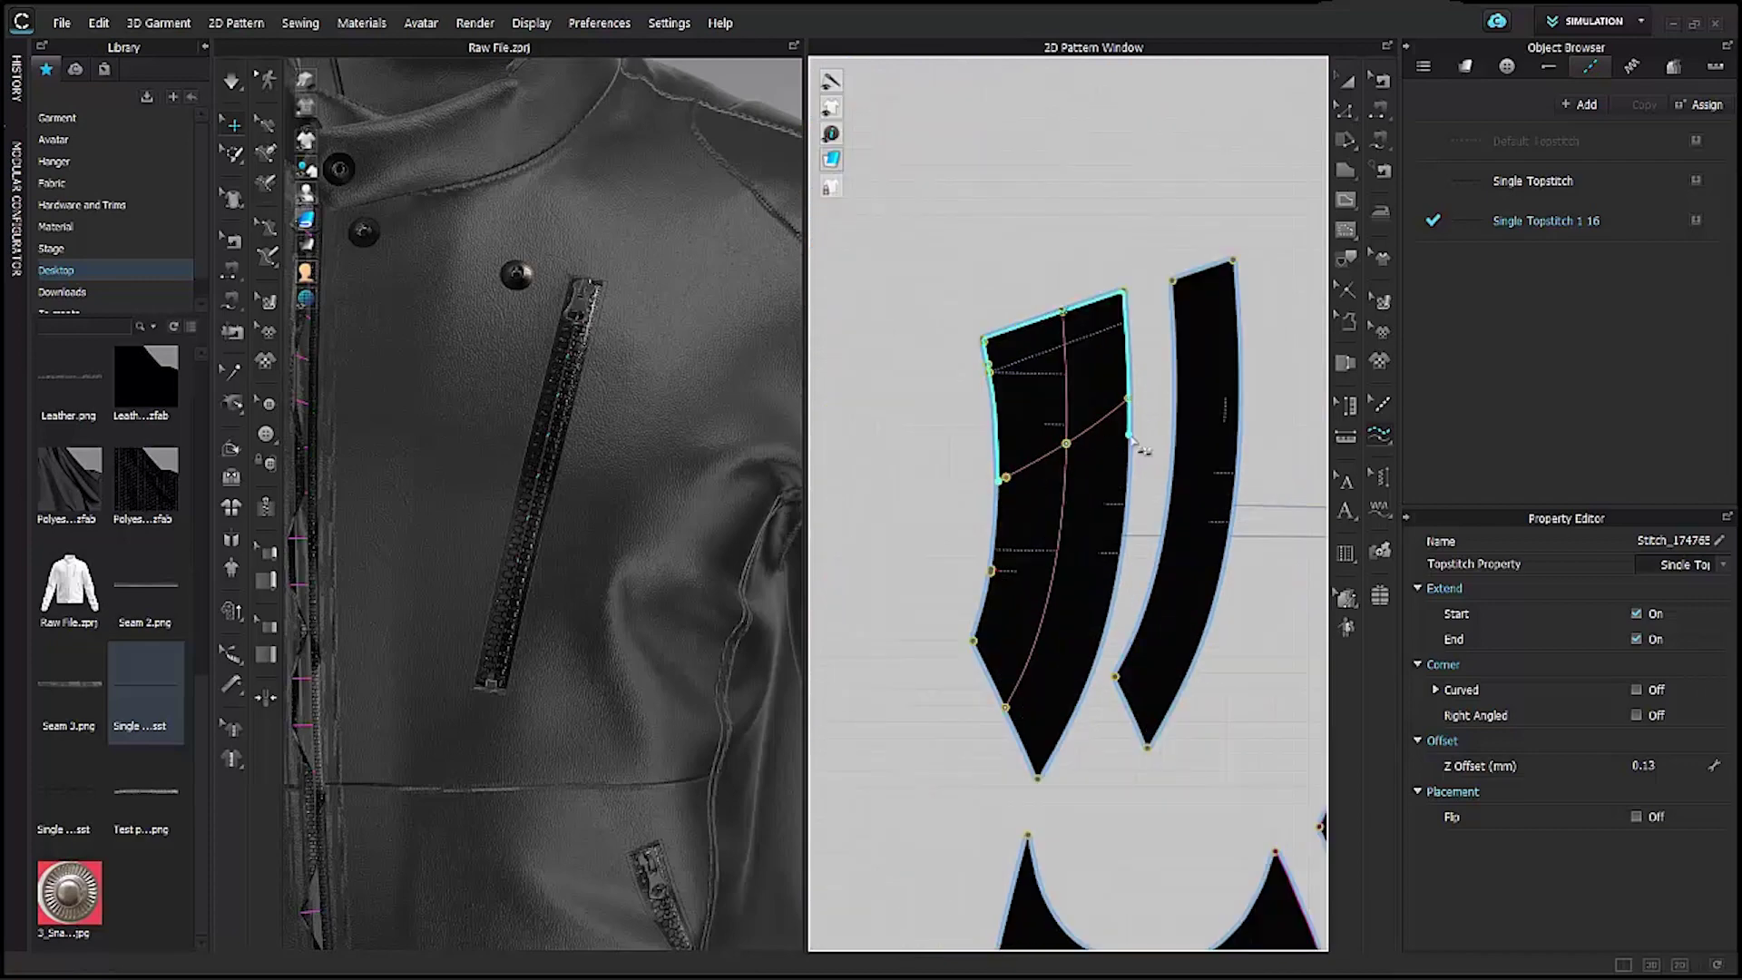
pyautogui.moveTo(1206, 522); pyautogui.dragTo(819, 528, button='middle')
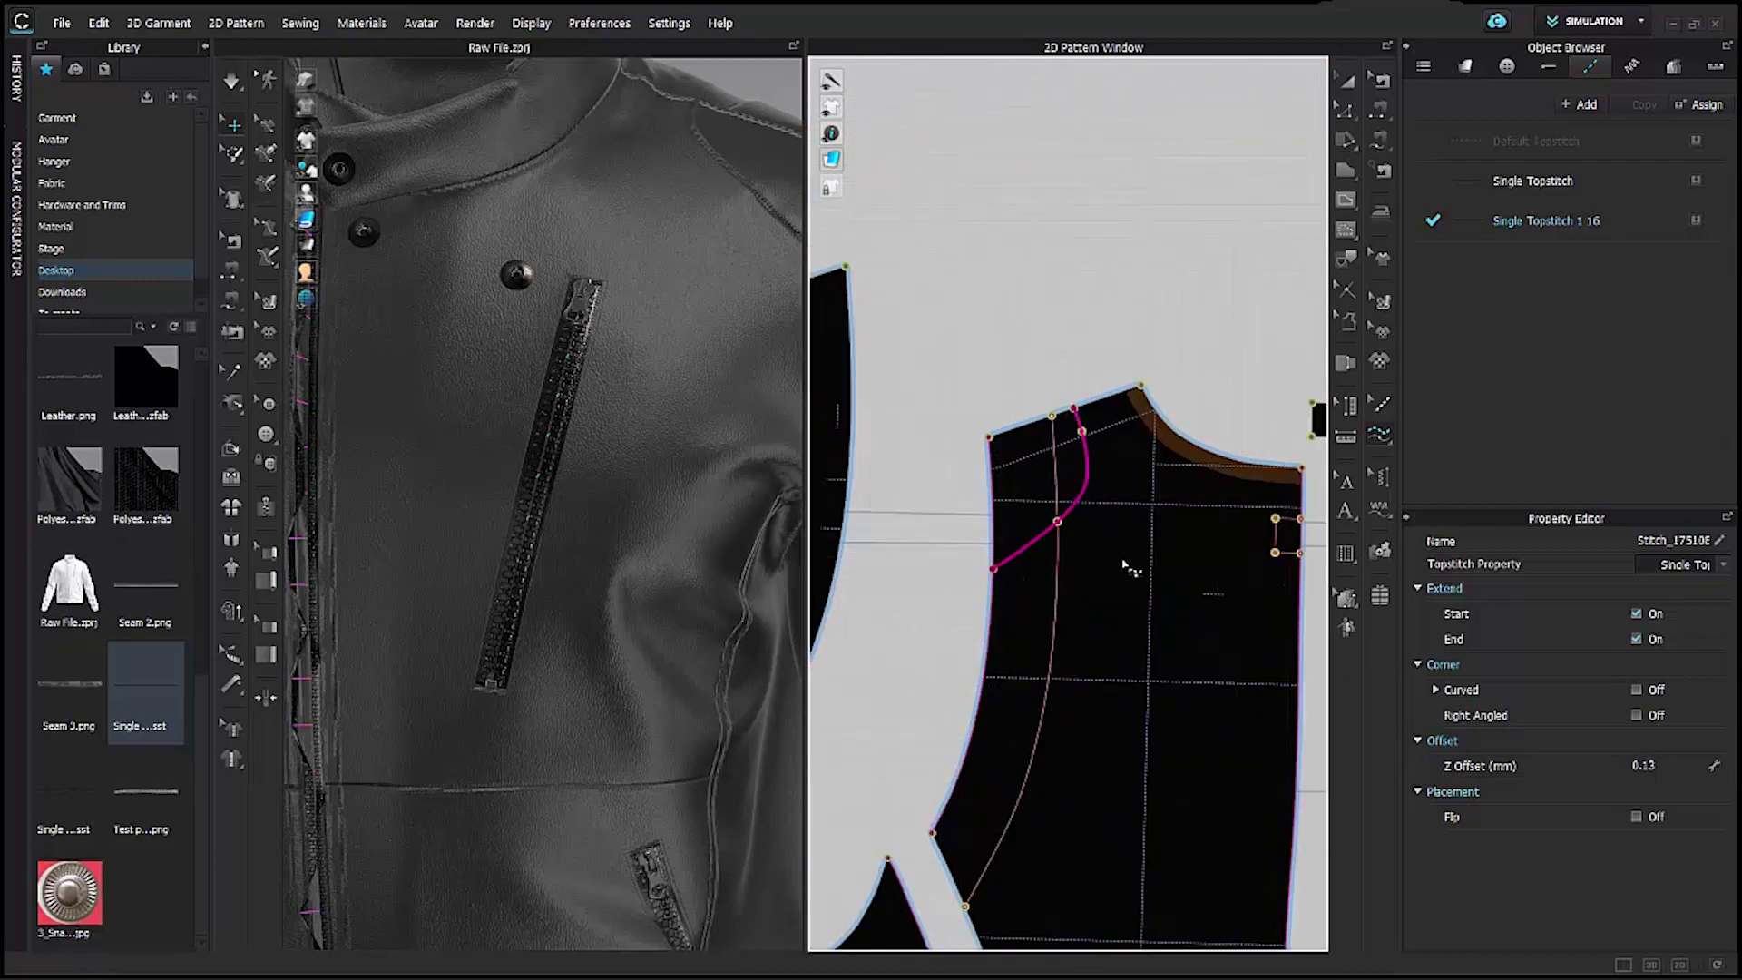
# Apply Single Topstitch 1 16 along the edges of the curved collar pieces.
pyautogui.scroll(-6, 992, 571)
pyautogui.moveTo(503, 289); pyautogui.dragTo(614, 653, button='middle')
pyautogui.scroll(2, 614, 653)
pyautogui.scroll(6, 849, 598)
pyautogui.click(911, 589)
pyautogui.click(911, 506)
pyautogui.scroll(-4, 697, 543)
# Add Double topstitch.sst from the Desktop library folder to the project's topstitch styles.
pyautogui.moveTo(708, 719); pyautogui.dragTo(592, 598, button='right')
pyautogui.scroll(-5, 1016, 607)
pyautogui.moveTo(1016, 680); pyautogui.dragTo(953, 439, button='middle')
pyautogui.scroll(-2, 1000, 426)
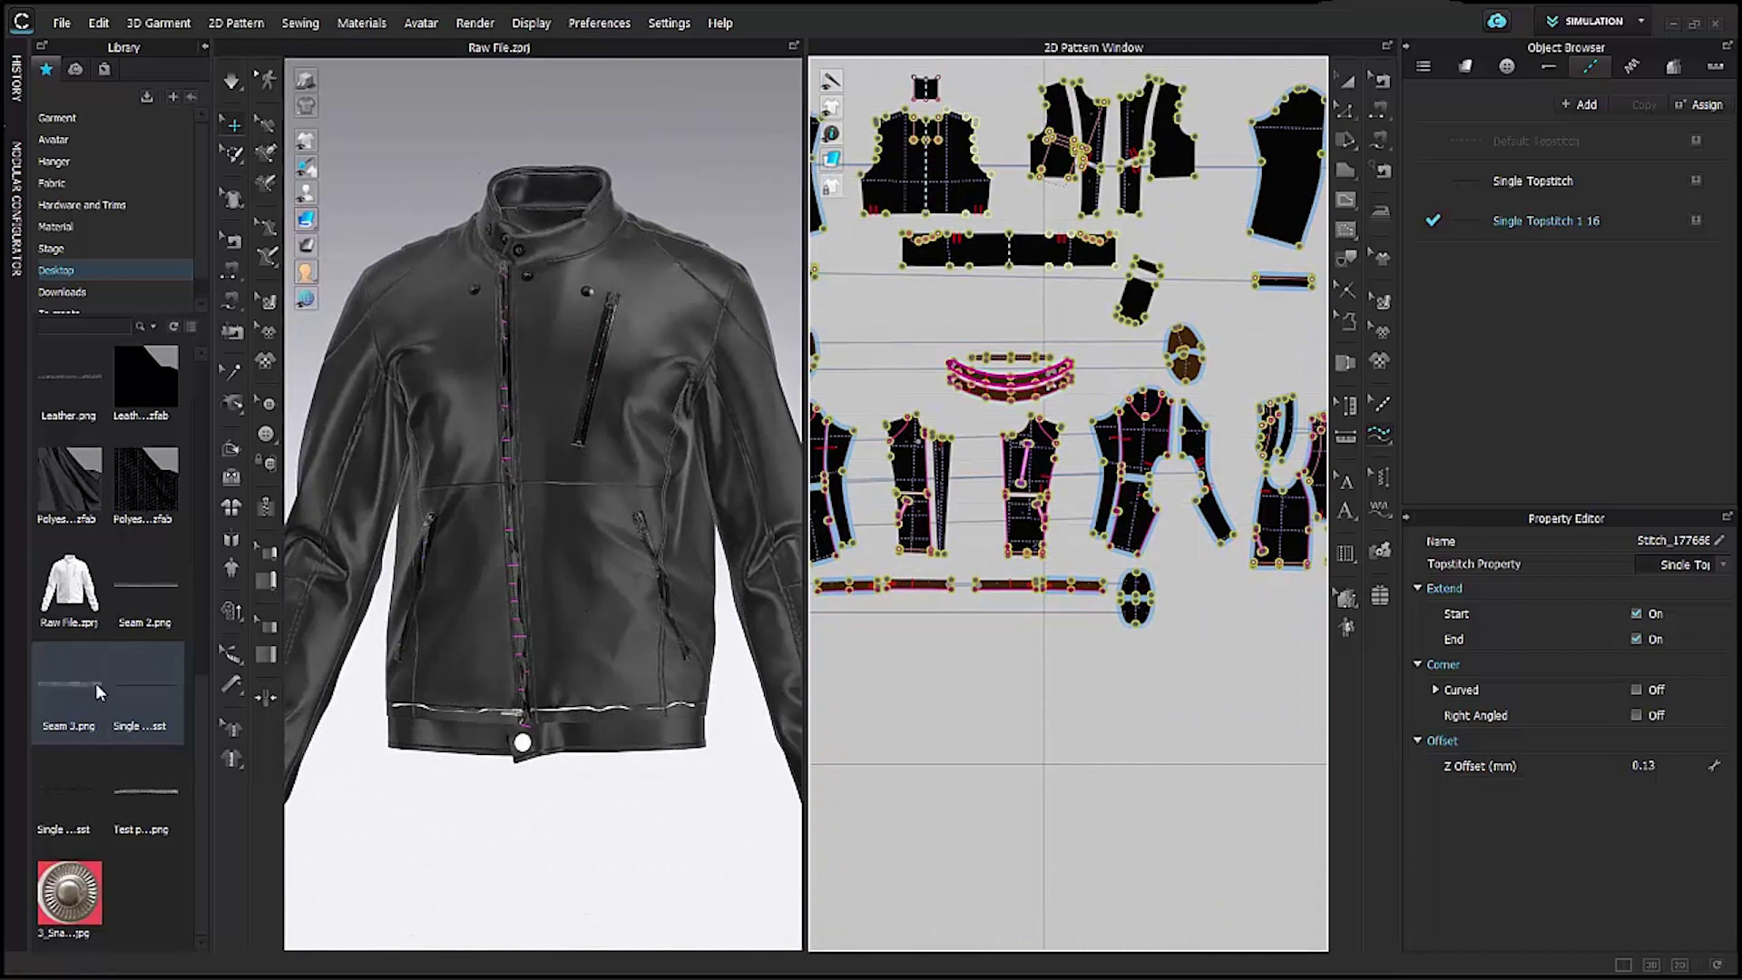
pyautogui.scroll(1, 95, 684)
pyautogui.scroll(1, 94, 730)
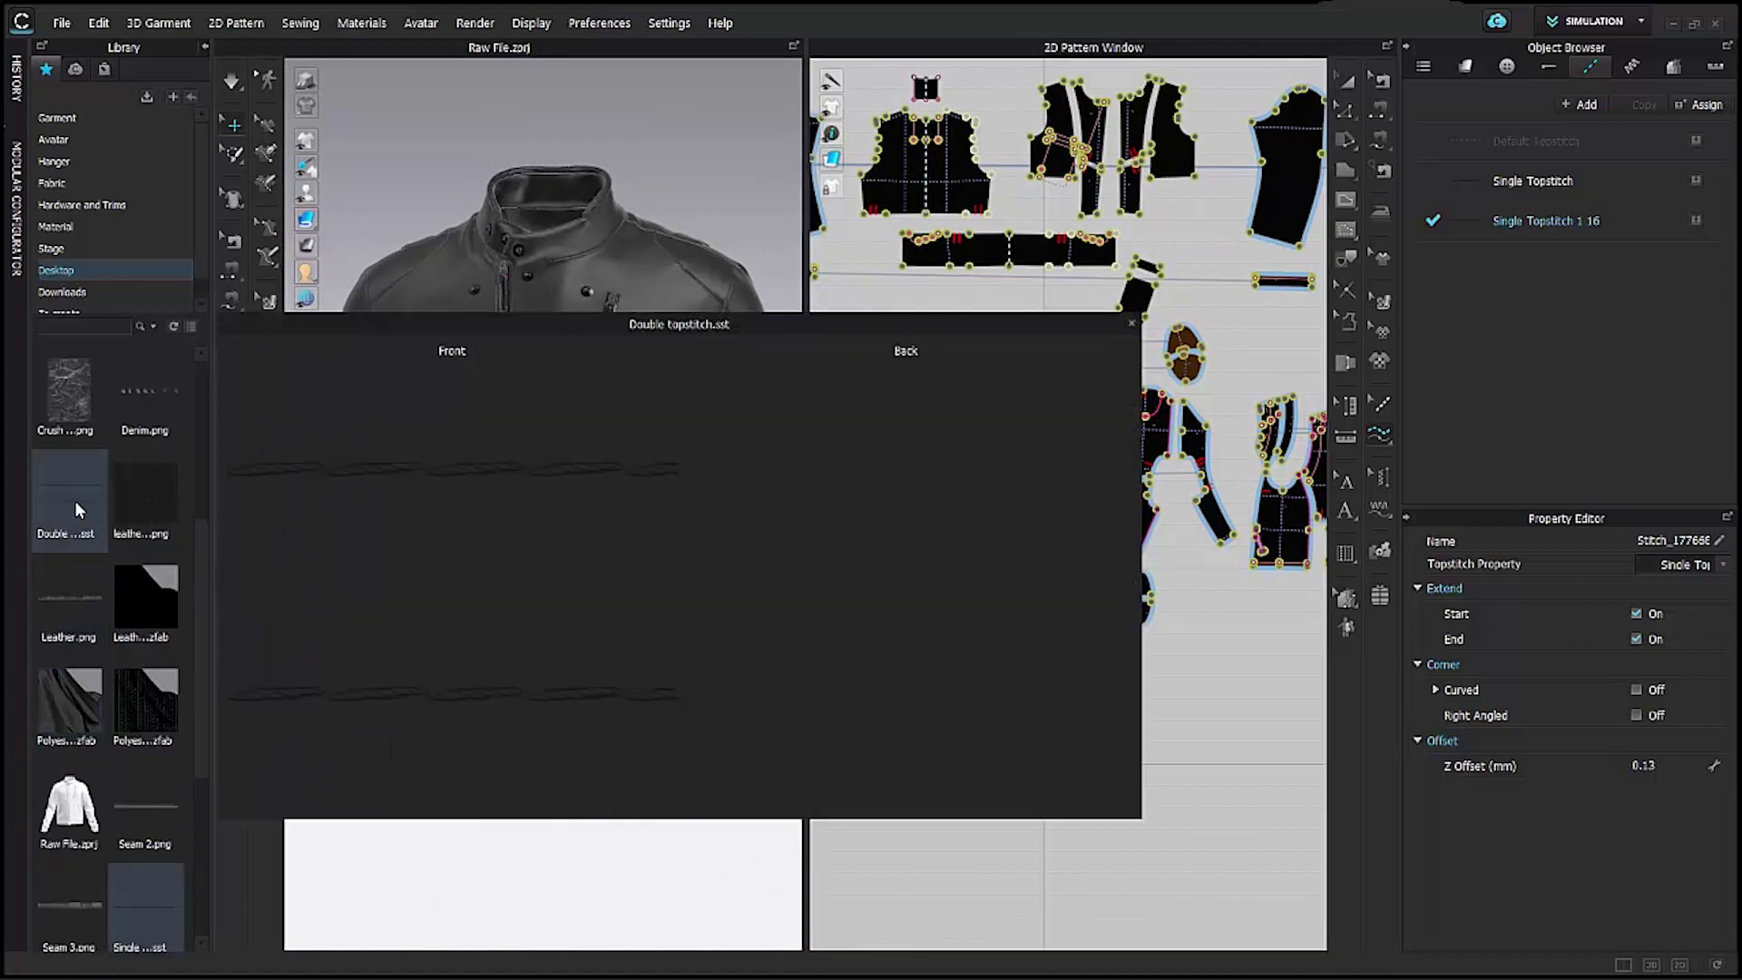
pyautogui.doubleClick(74, 499)
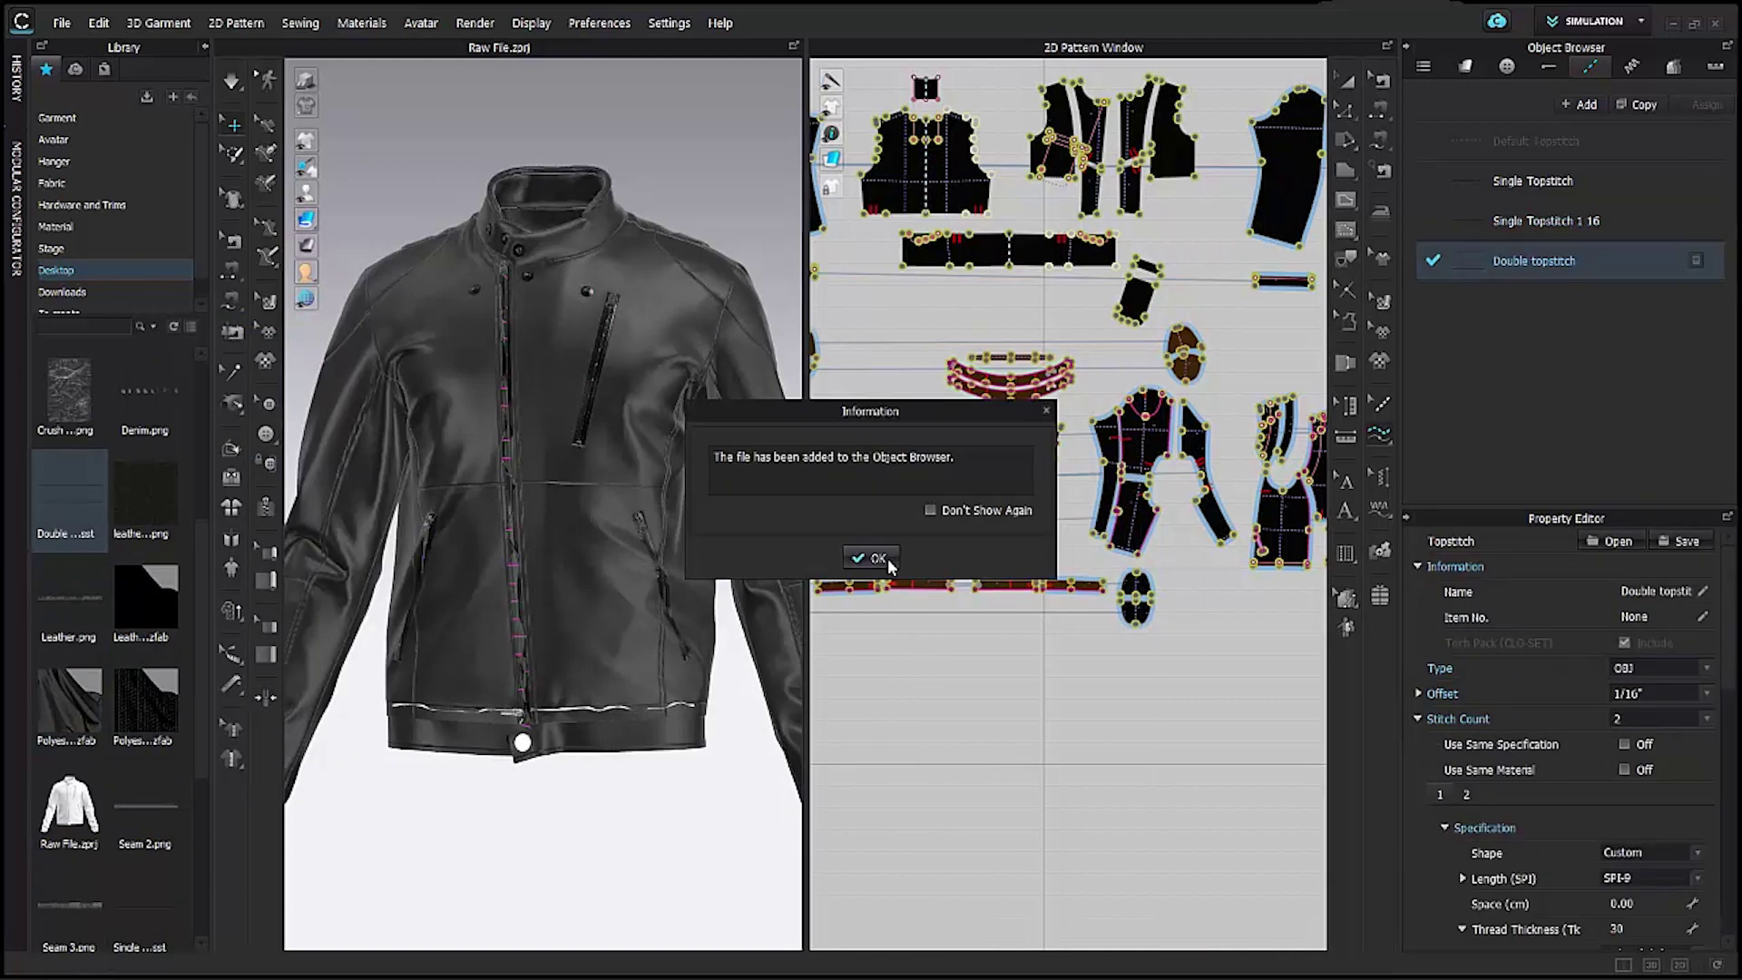
pyautogui.click(877, 557)
# Apply Double topstitch along the curved elbow edges of the upper and lower sleeve panels.
pyautogui.moveTo(689, 585); pyautogui.dragTo(635, 544, button='right')
pyautogui.scroll(3, 1184, 485)
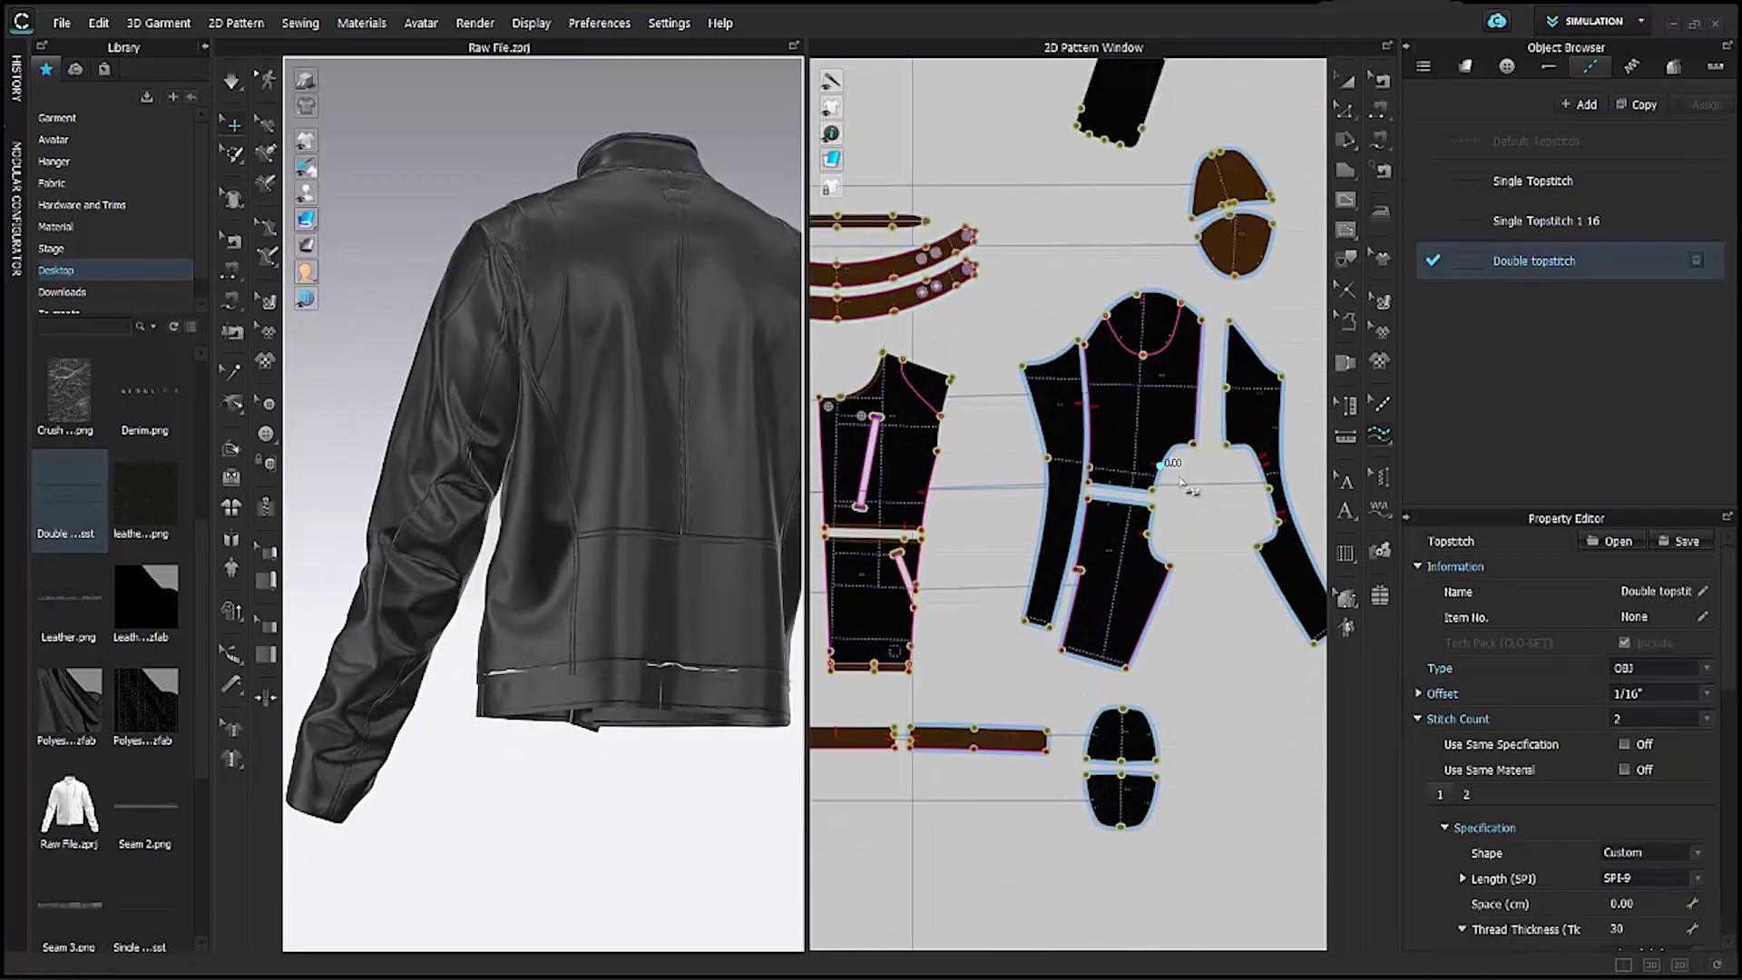
pyautogui.scroll(3, 1174, 478)
pyautogui.moveTo(1092, 444); pyautogui.dragTo(961, 396, button='middle')
pyautogui.click(1097, 335)
pyautogui.click(974, 472)
pyautogui.click(971, 522)
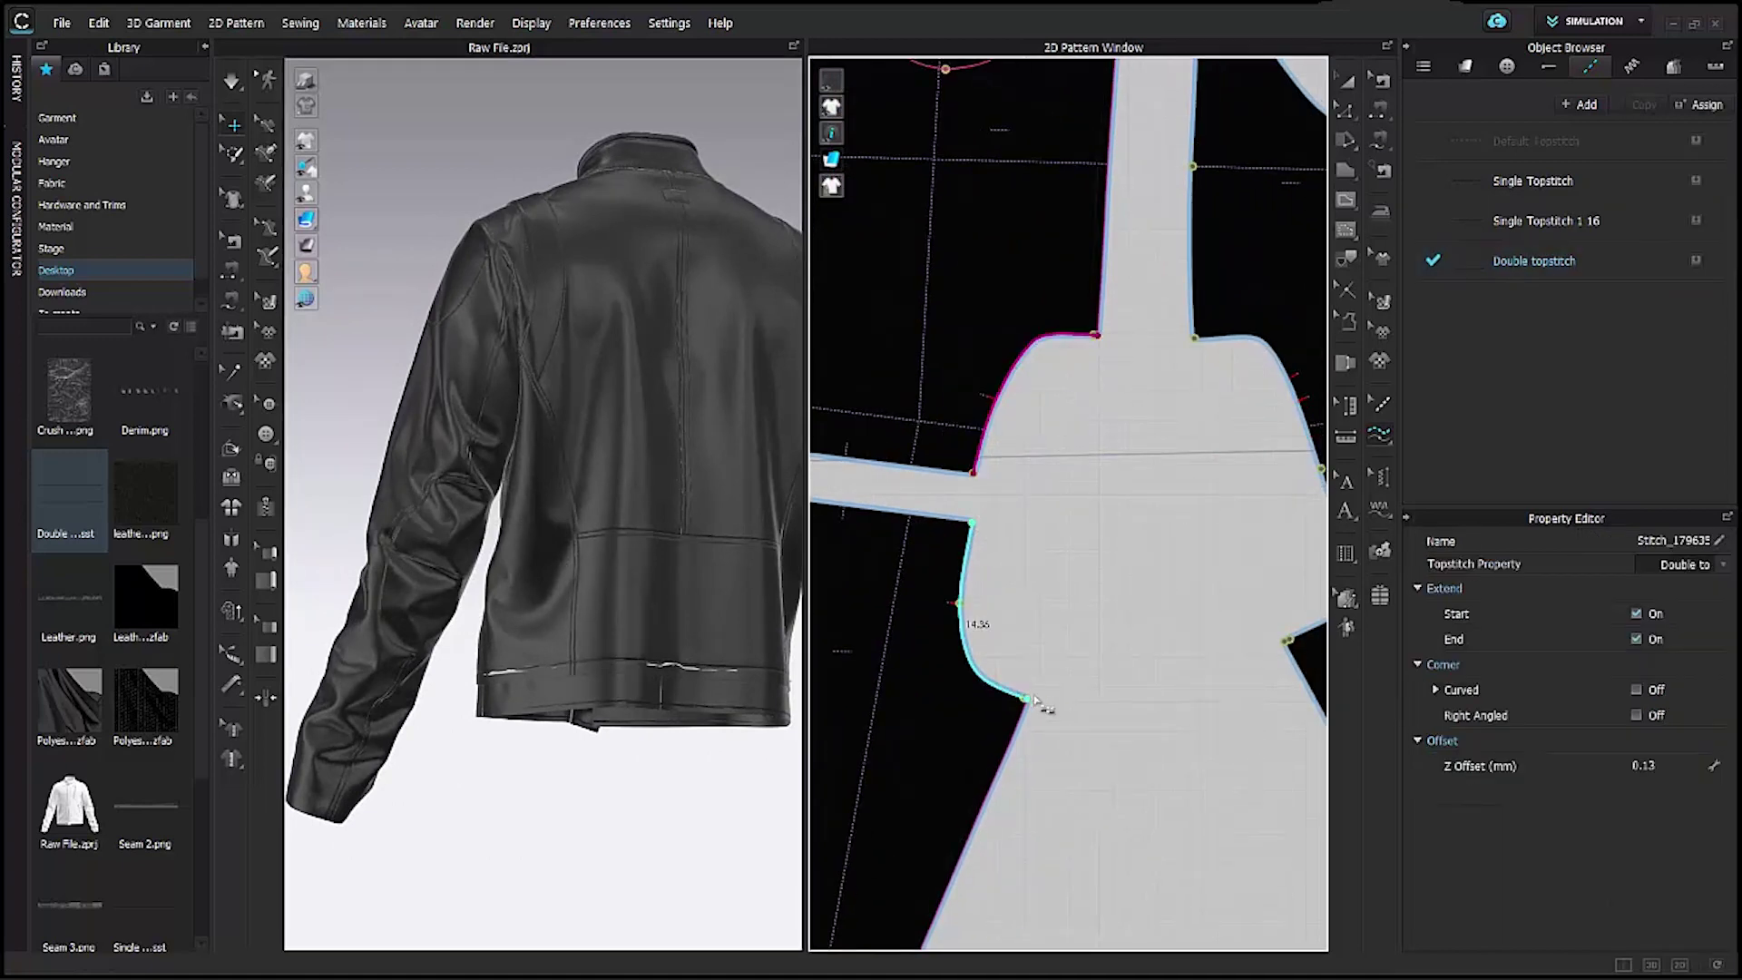
pyautogui.click(1028, 697)
# Apply Double topstitch along the matching elbow edge of the under-sleeve panel and leave the topstitch tool.
pyautogui.scroll(-1, 1261, 435)
pyautogui.moveTo(1253, 406); pyautogui.dragTo(955, 449, button='middle')
pyautogui.click(916, 415)
pyautogui.click(990, 660)
pyautogui.moveTo(594, 672); pyautogui.dragTo(568, 817, button='right')
pyautogui.scroll(-6, 1136, 592)
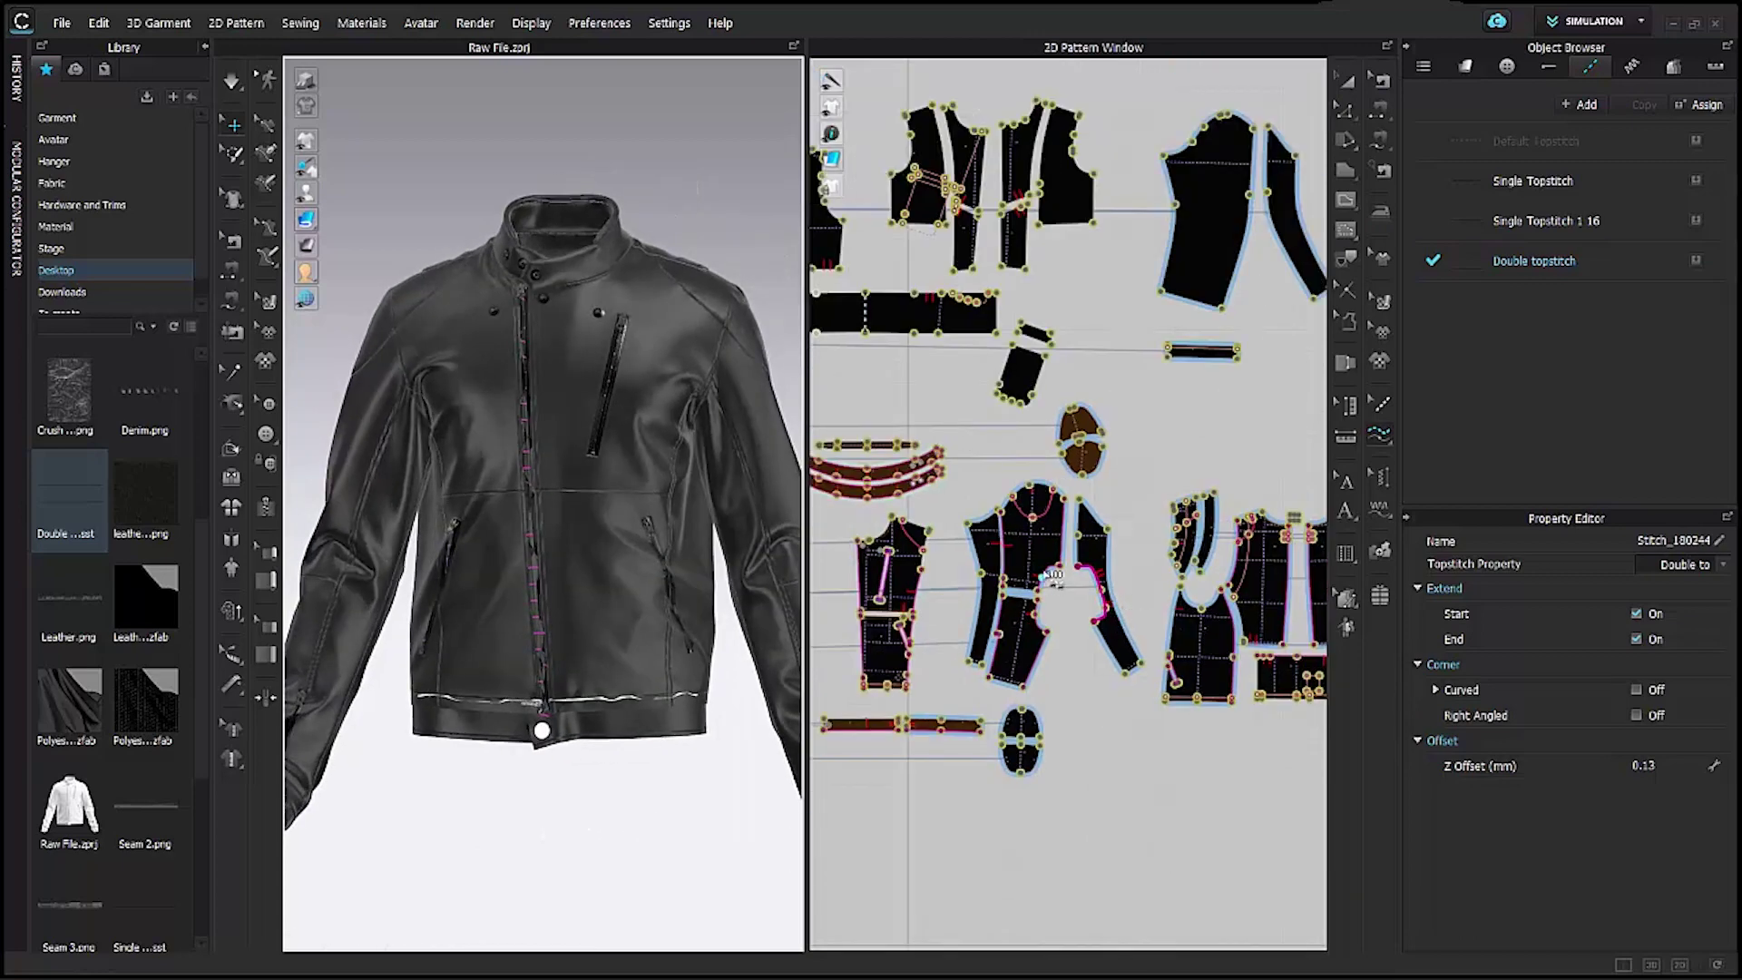
pyautogui.press('a')
pyautogui.scroll(-5, 1041, 570)
pyautogui.moveTo(1042, 570); pyautogui.dragTo(1087, 493, button='middle')
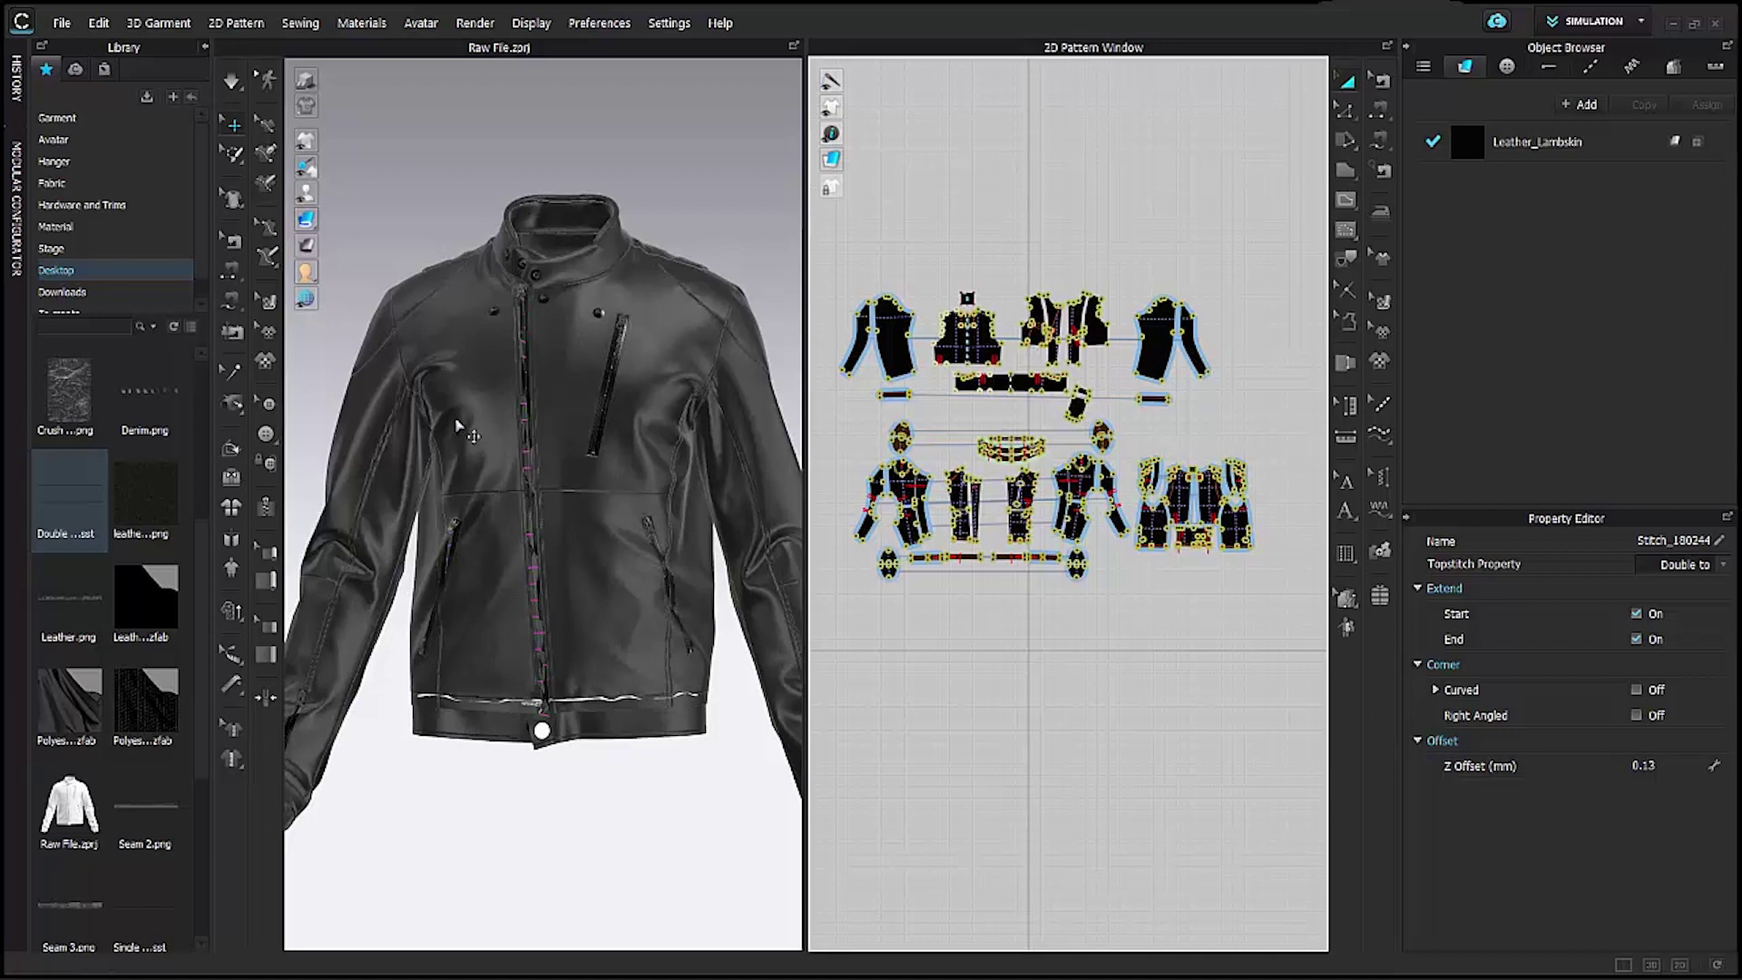
# Simulate the jacket and add internal lines along the selected topstitches across its pattern pieces.
pyautogui.click(231, 83)
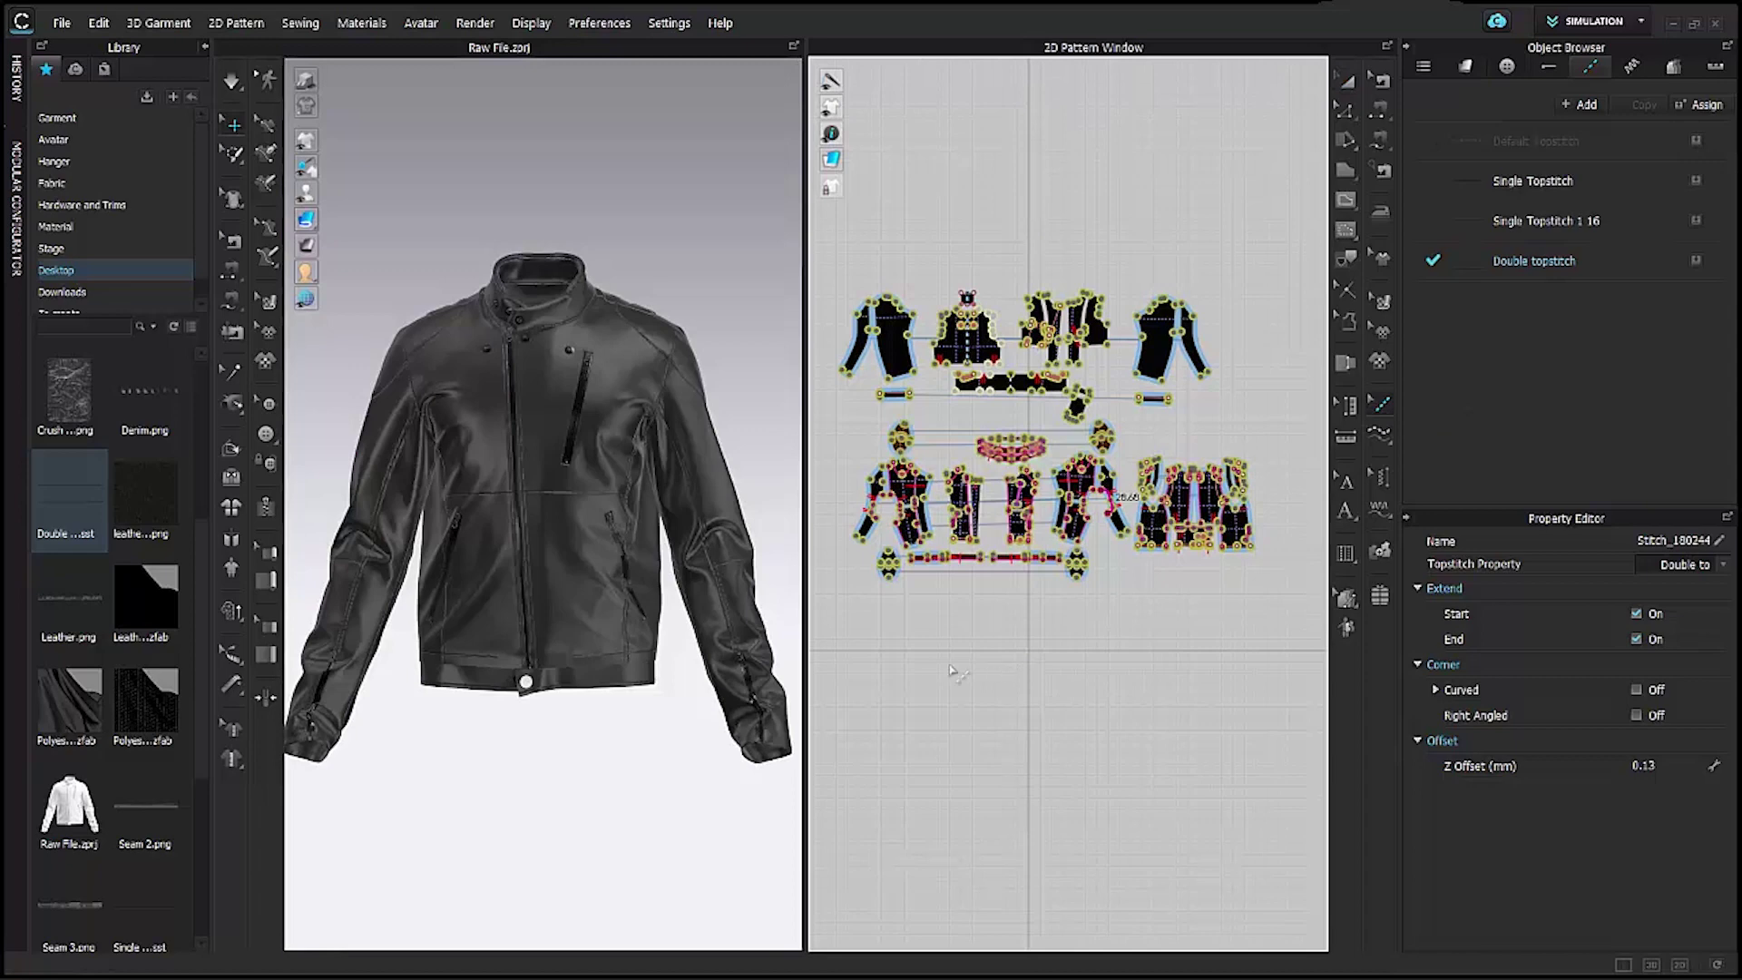
pyautogui.scroll(-3, 920, 624)
pyautogui.scroll(5, 970, 513)
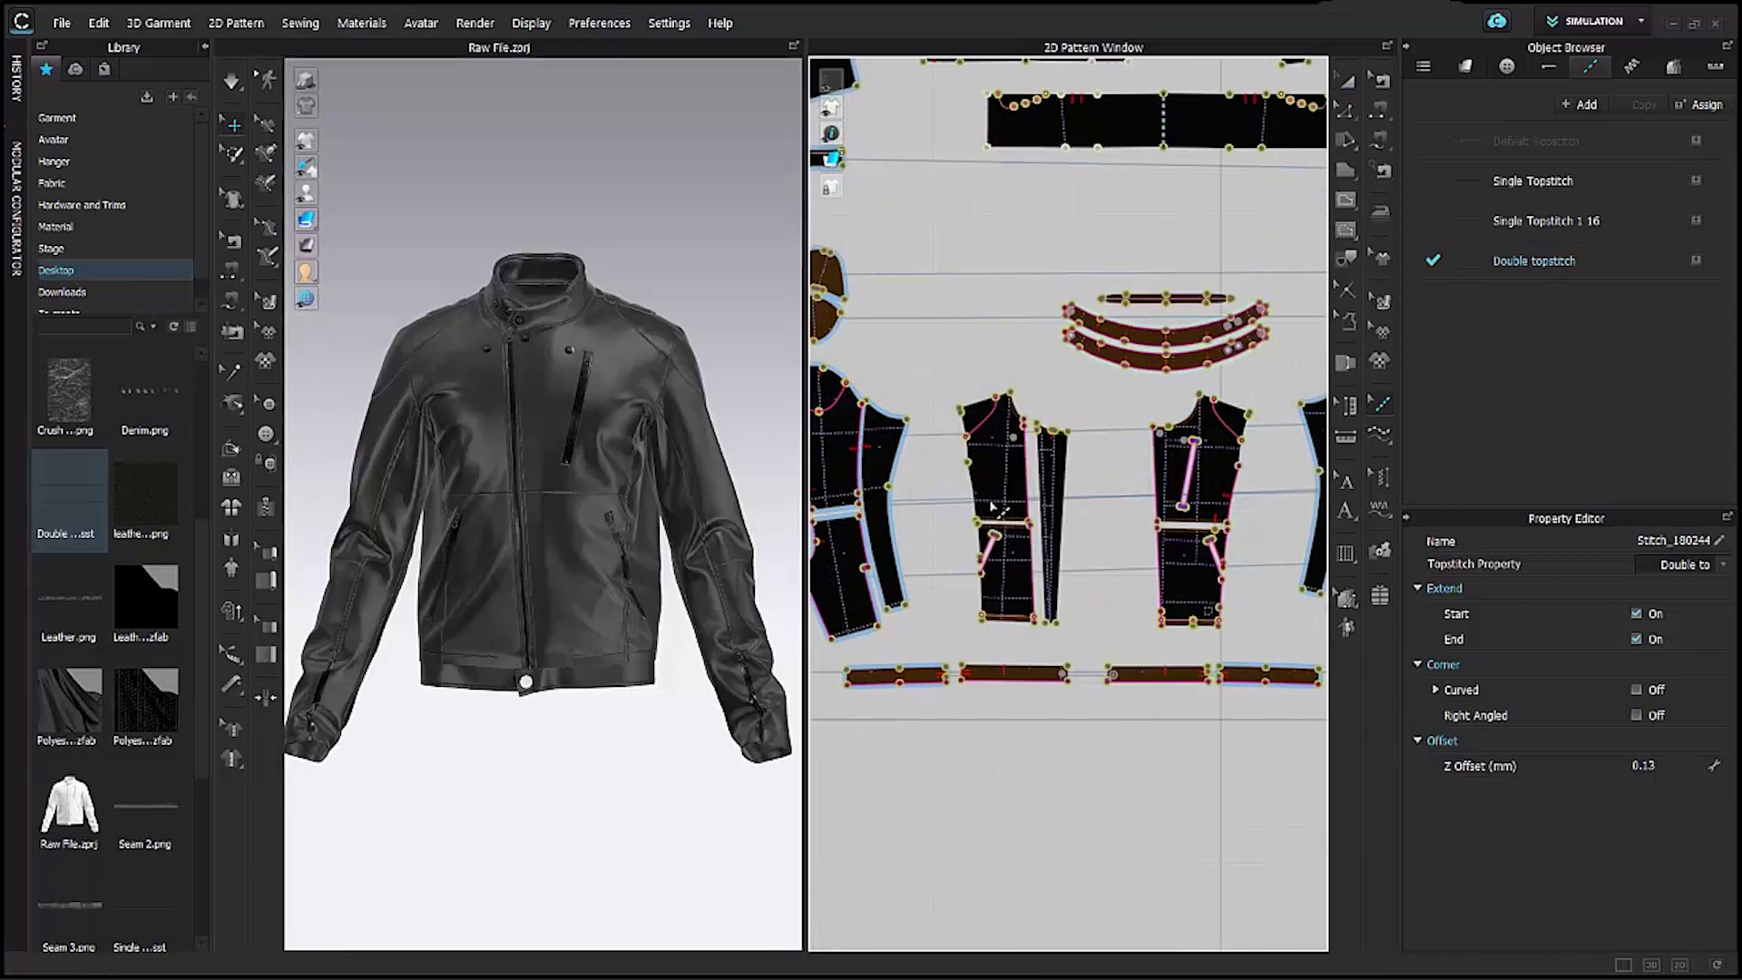
pyautogui.scroll(-4, 976, 542)
pyautogui.moveTo(1331, 651); pyautogui.dragTo(1304, 663)
pyautogui.scroll(4, 1035, 644)
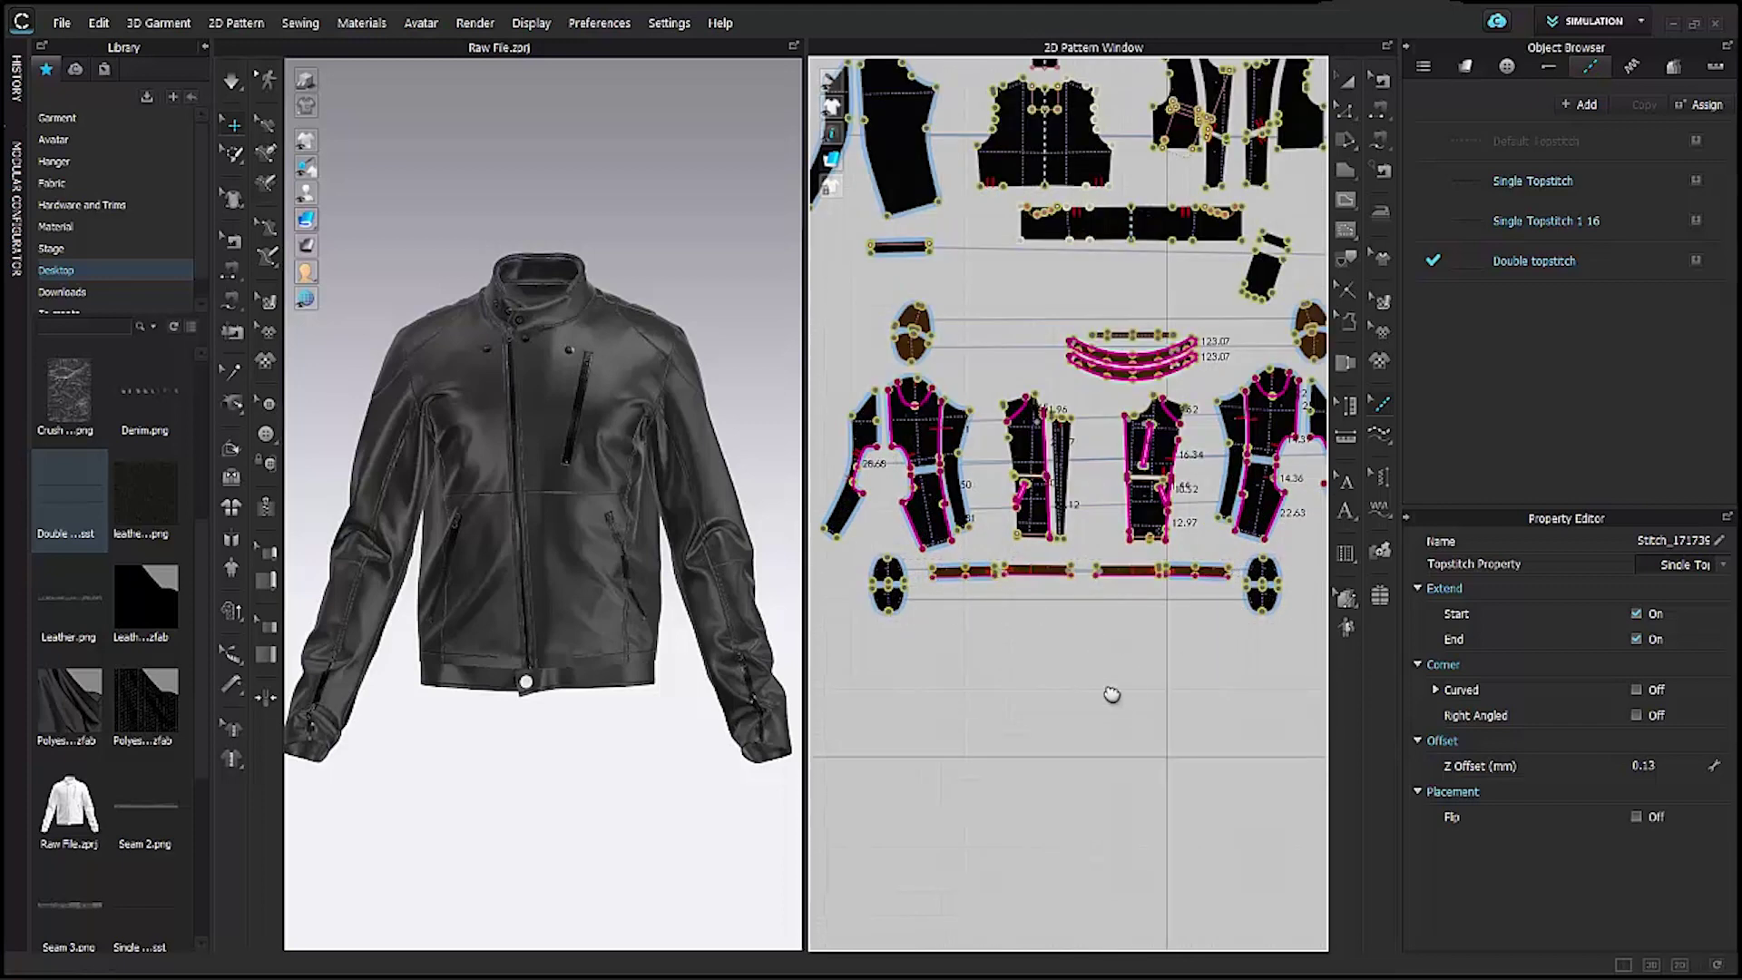
pyautogui.moveTo(1135, 681); pyautogui.dragTo(1053, 728, button='middle')
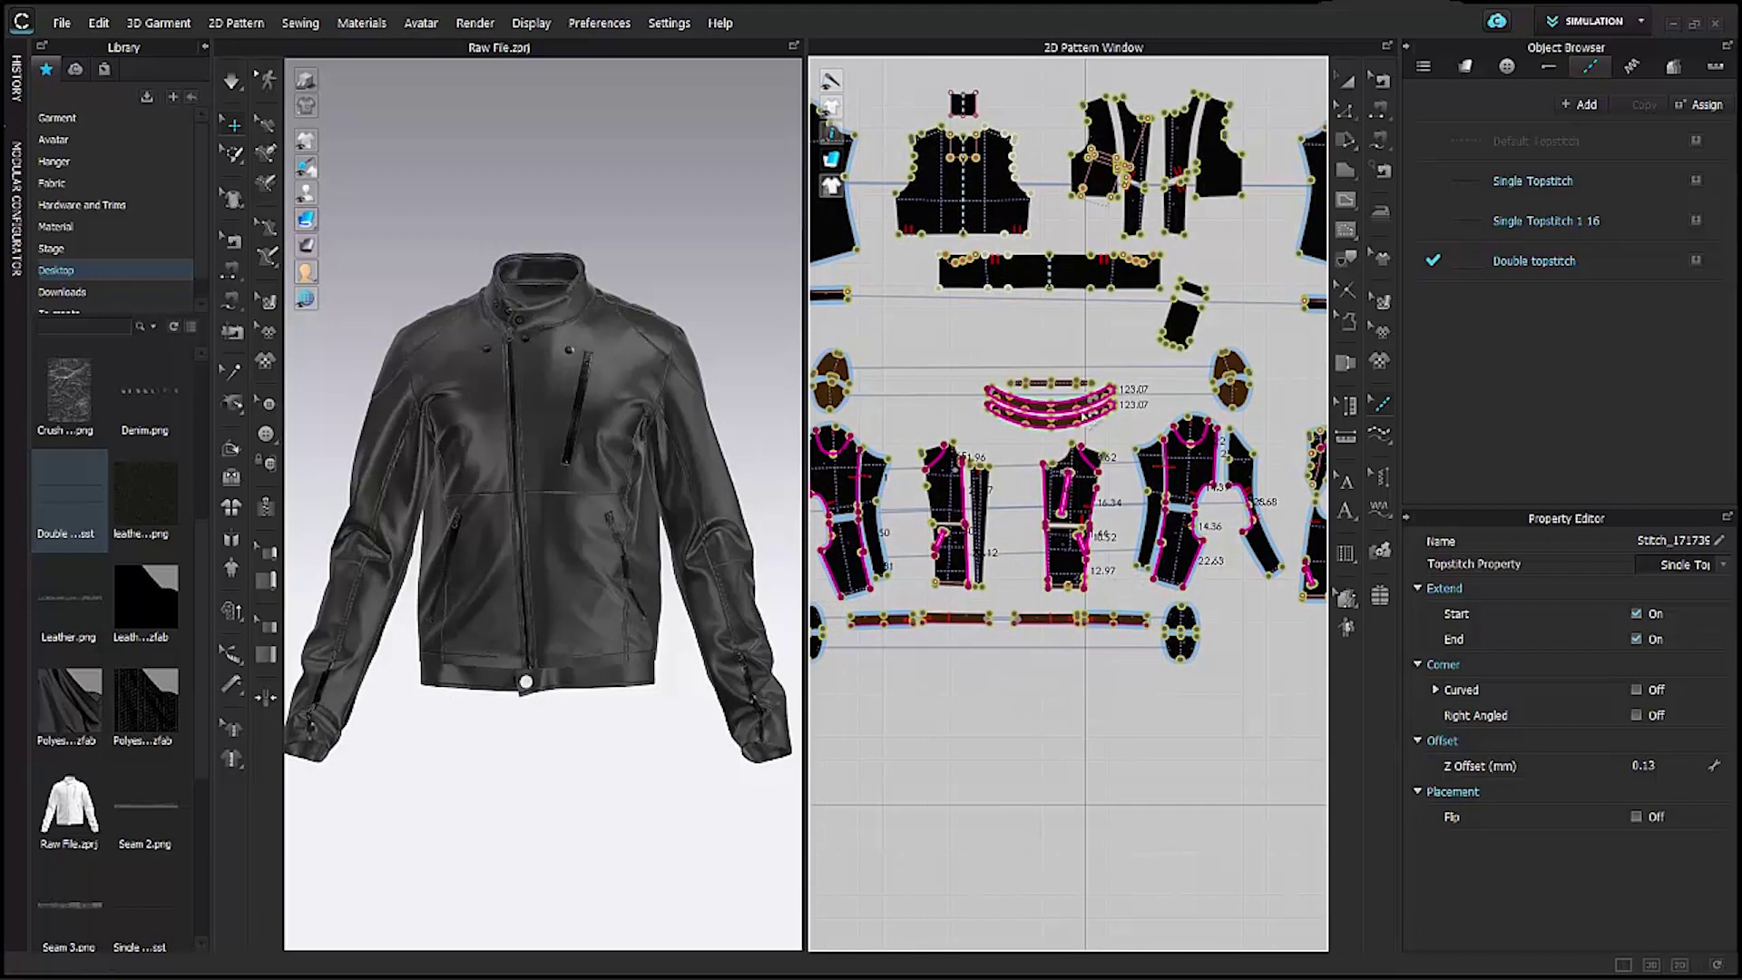
pyautogui.moveTo(1116, 578); pyautogui.dragTo(1153, 553, button='middle')
pyautogui.scroll(-1, 1151, 554)
pyautogui.scroll(5, 1124, 497)
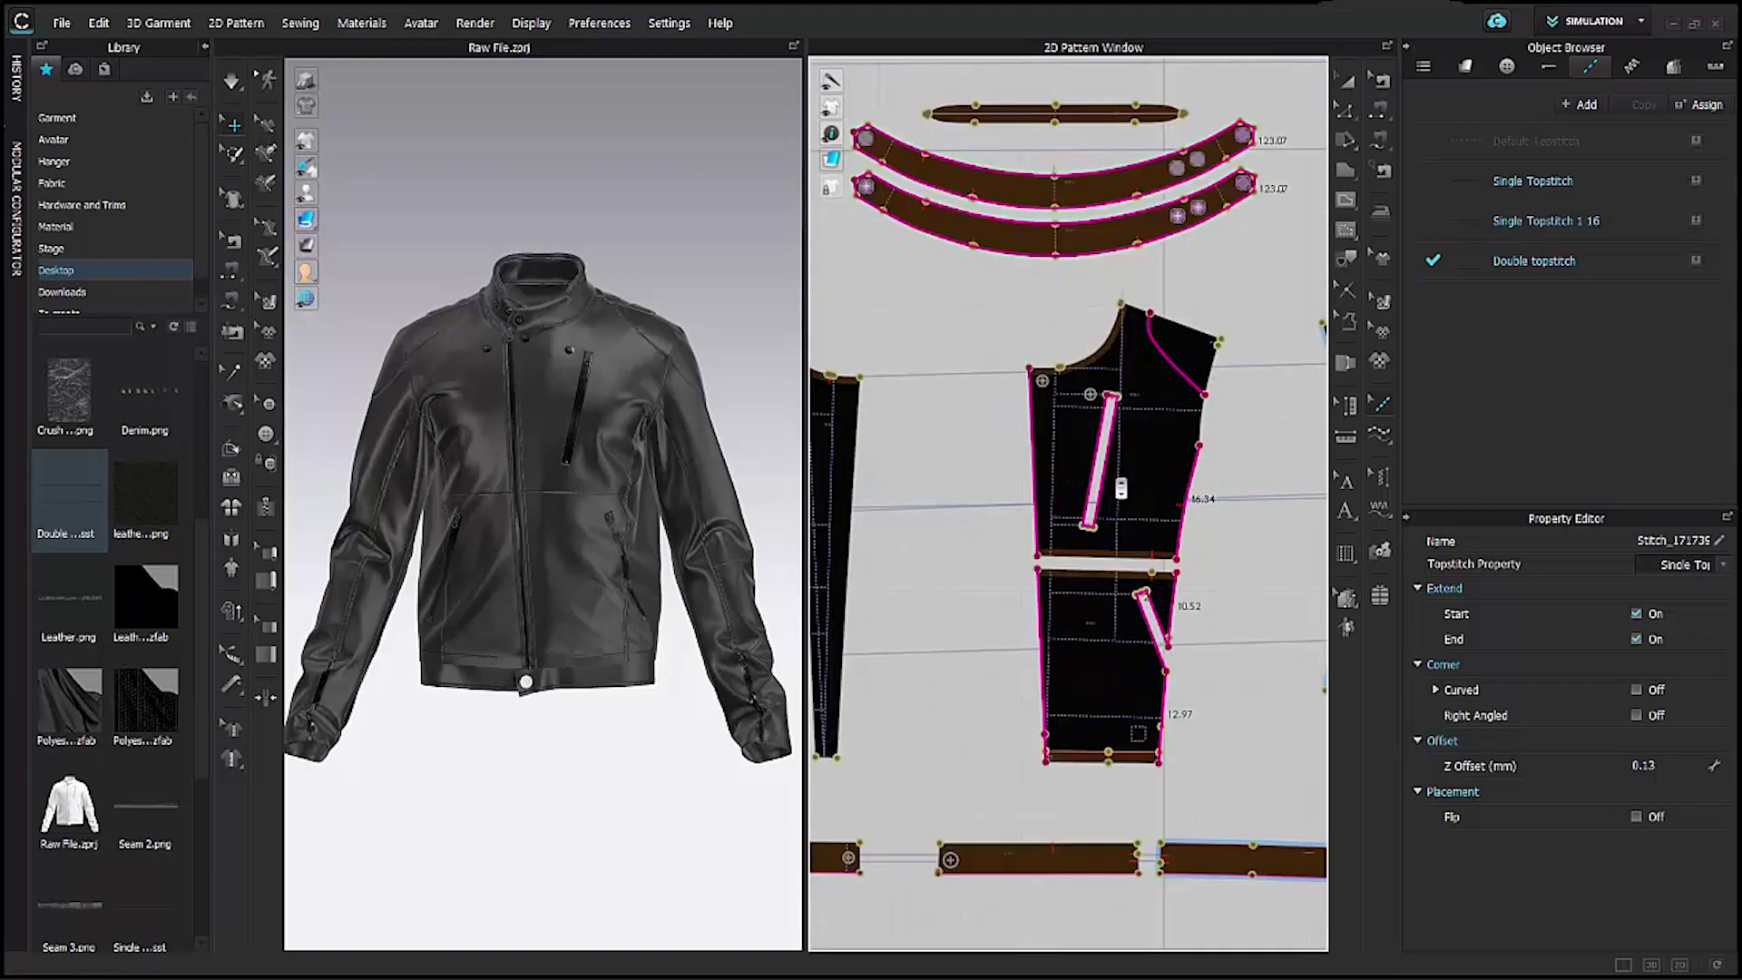
pyautogui.rightClick(1065, 424)
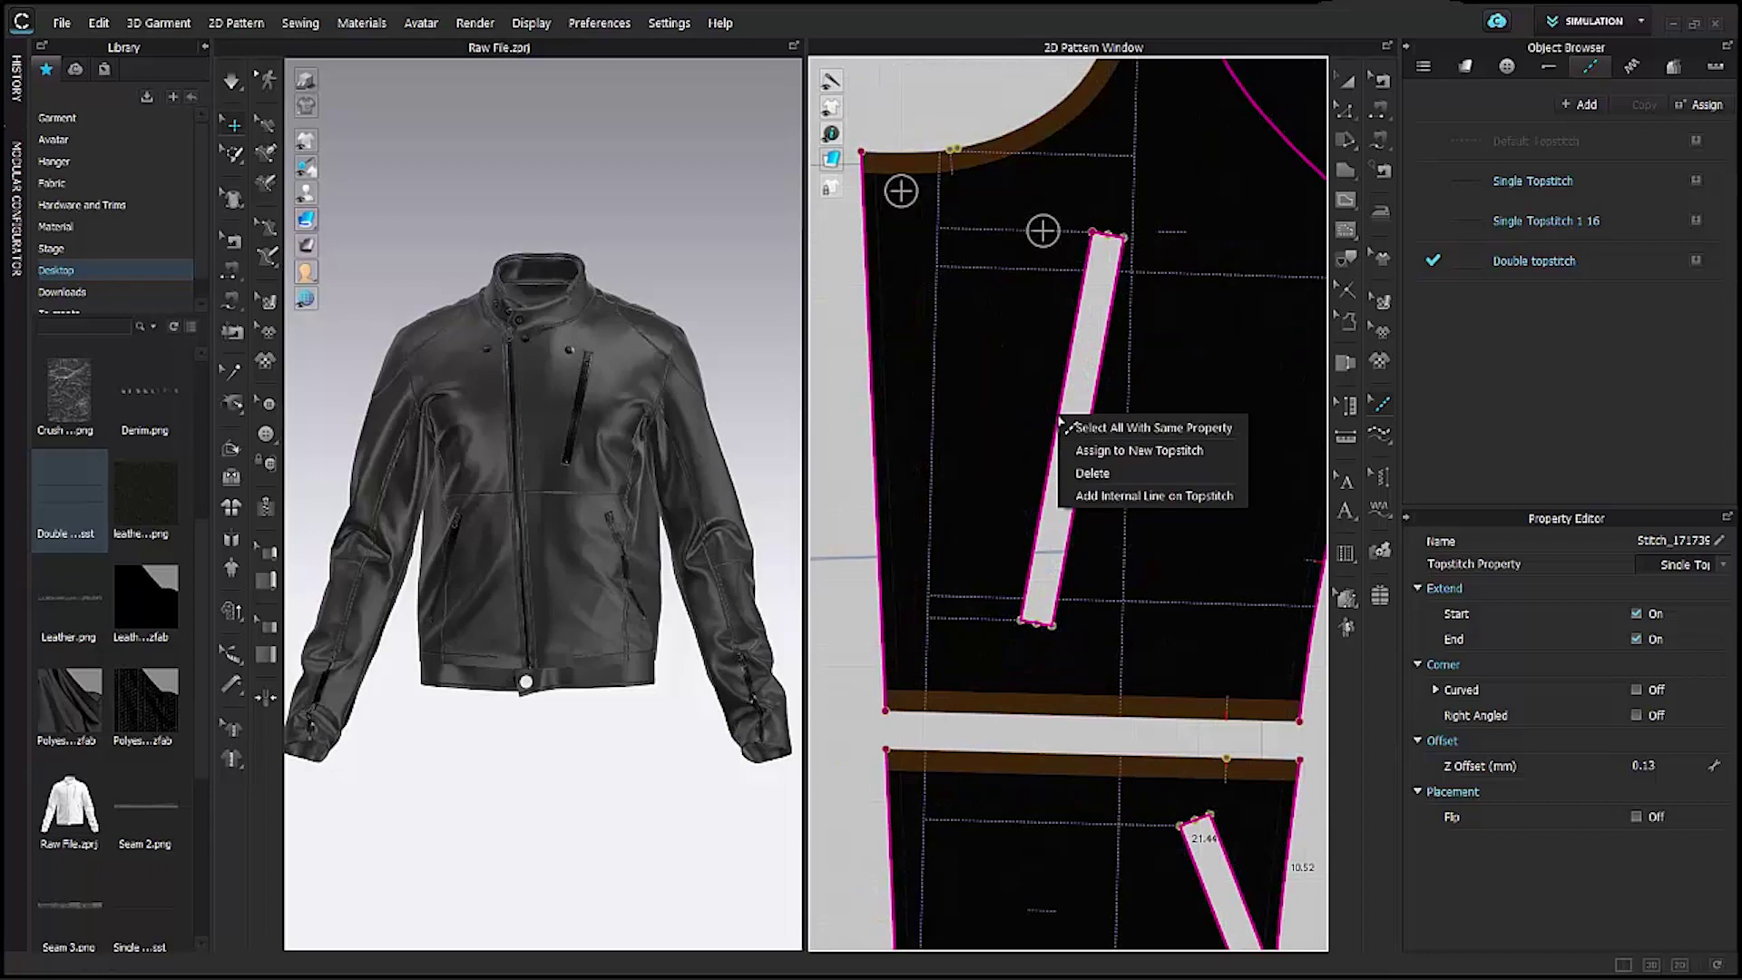
pyautogui.click(1167, 497)
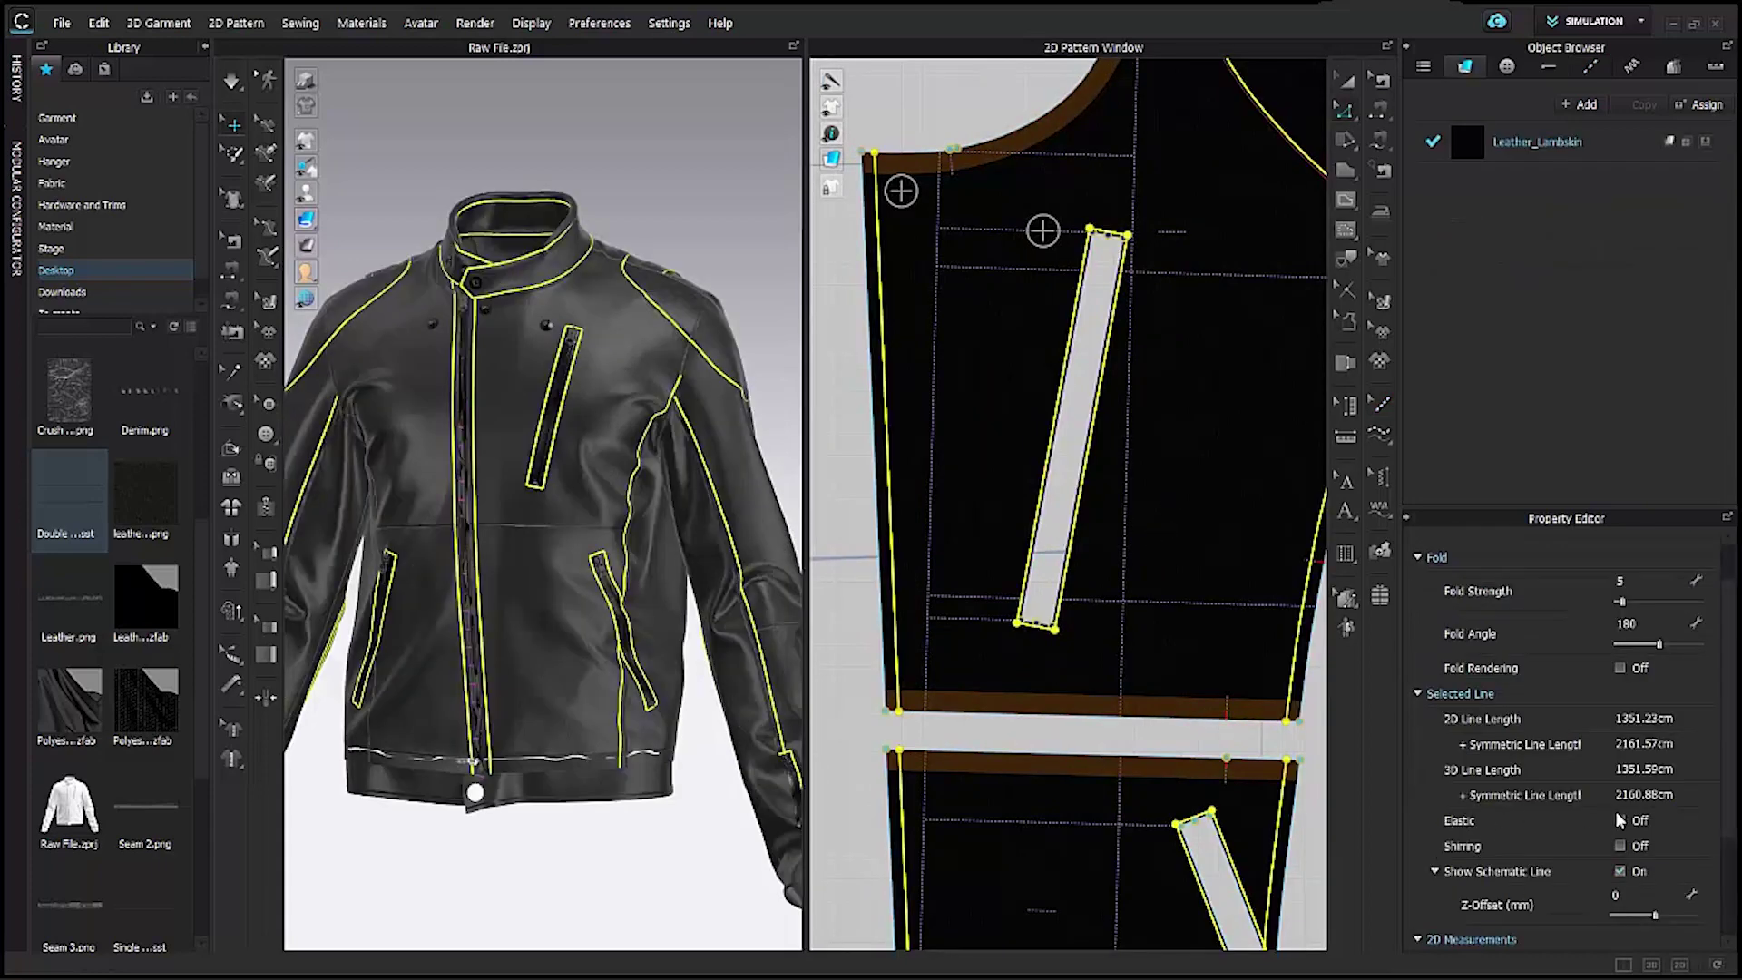
# Turn on Elastic for the new internal lines with a ratio of 97.
pyautogui.click(1620, 821)
pyautogui.scroll(-1, 1621, 780)
pyautogui.click(1628, 723)
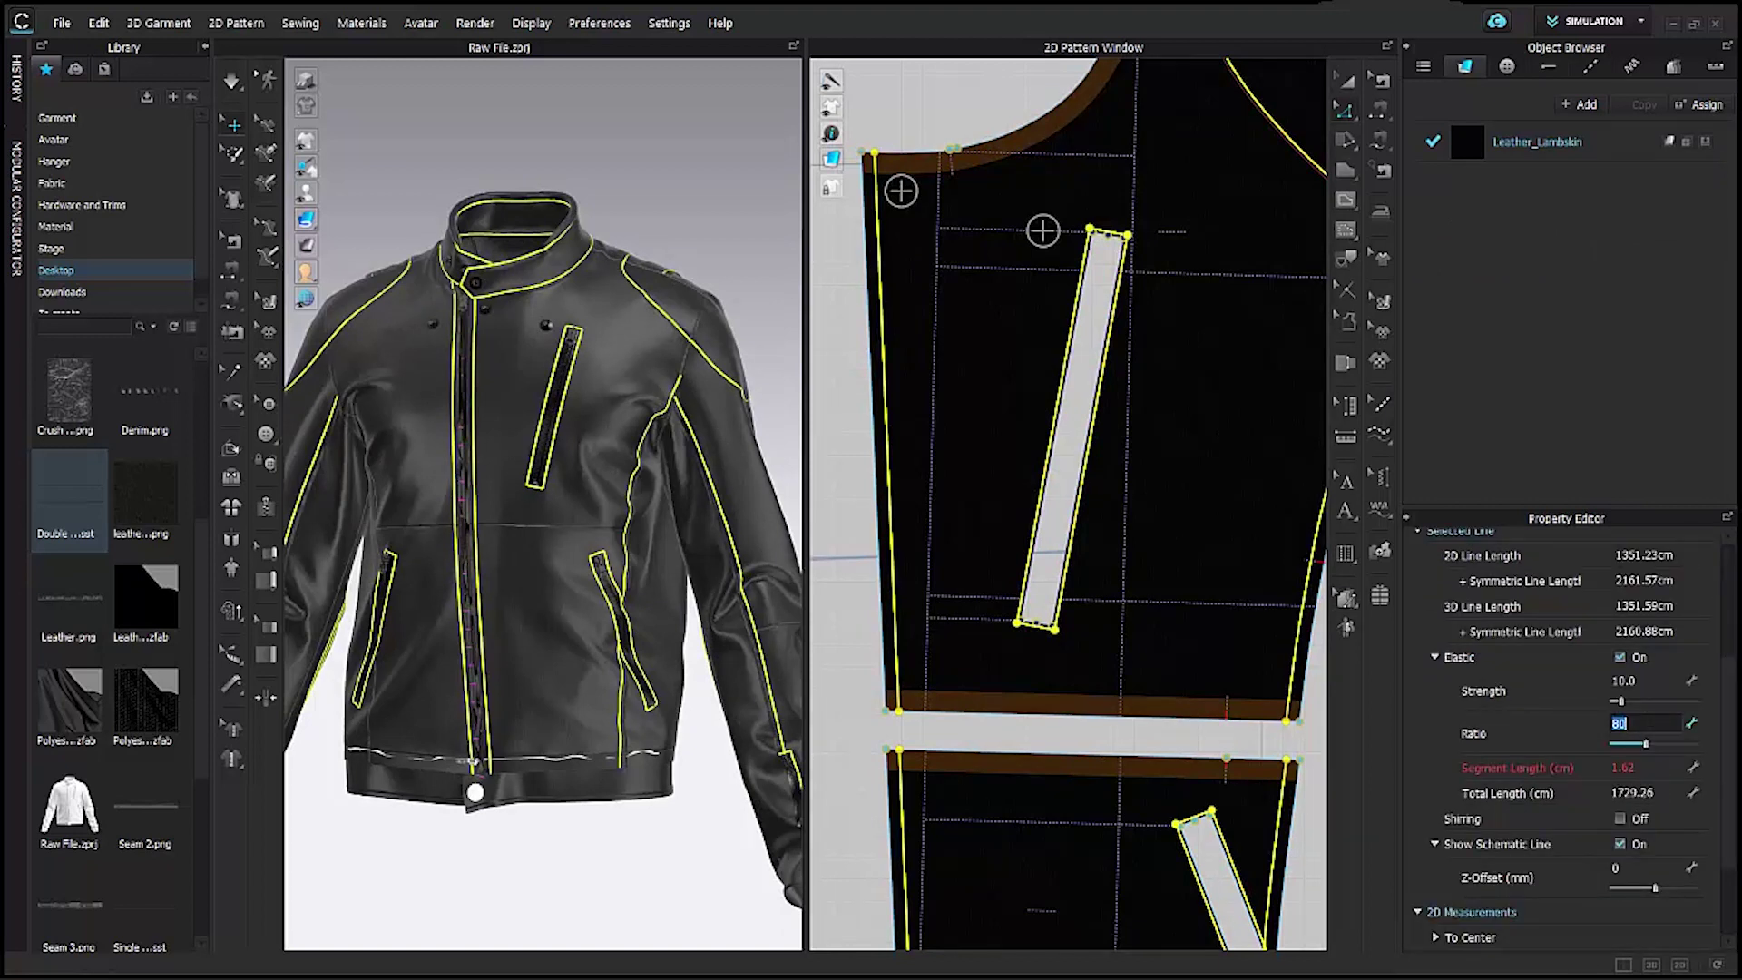
pyautogui.press('Return')
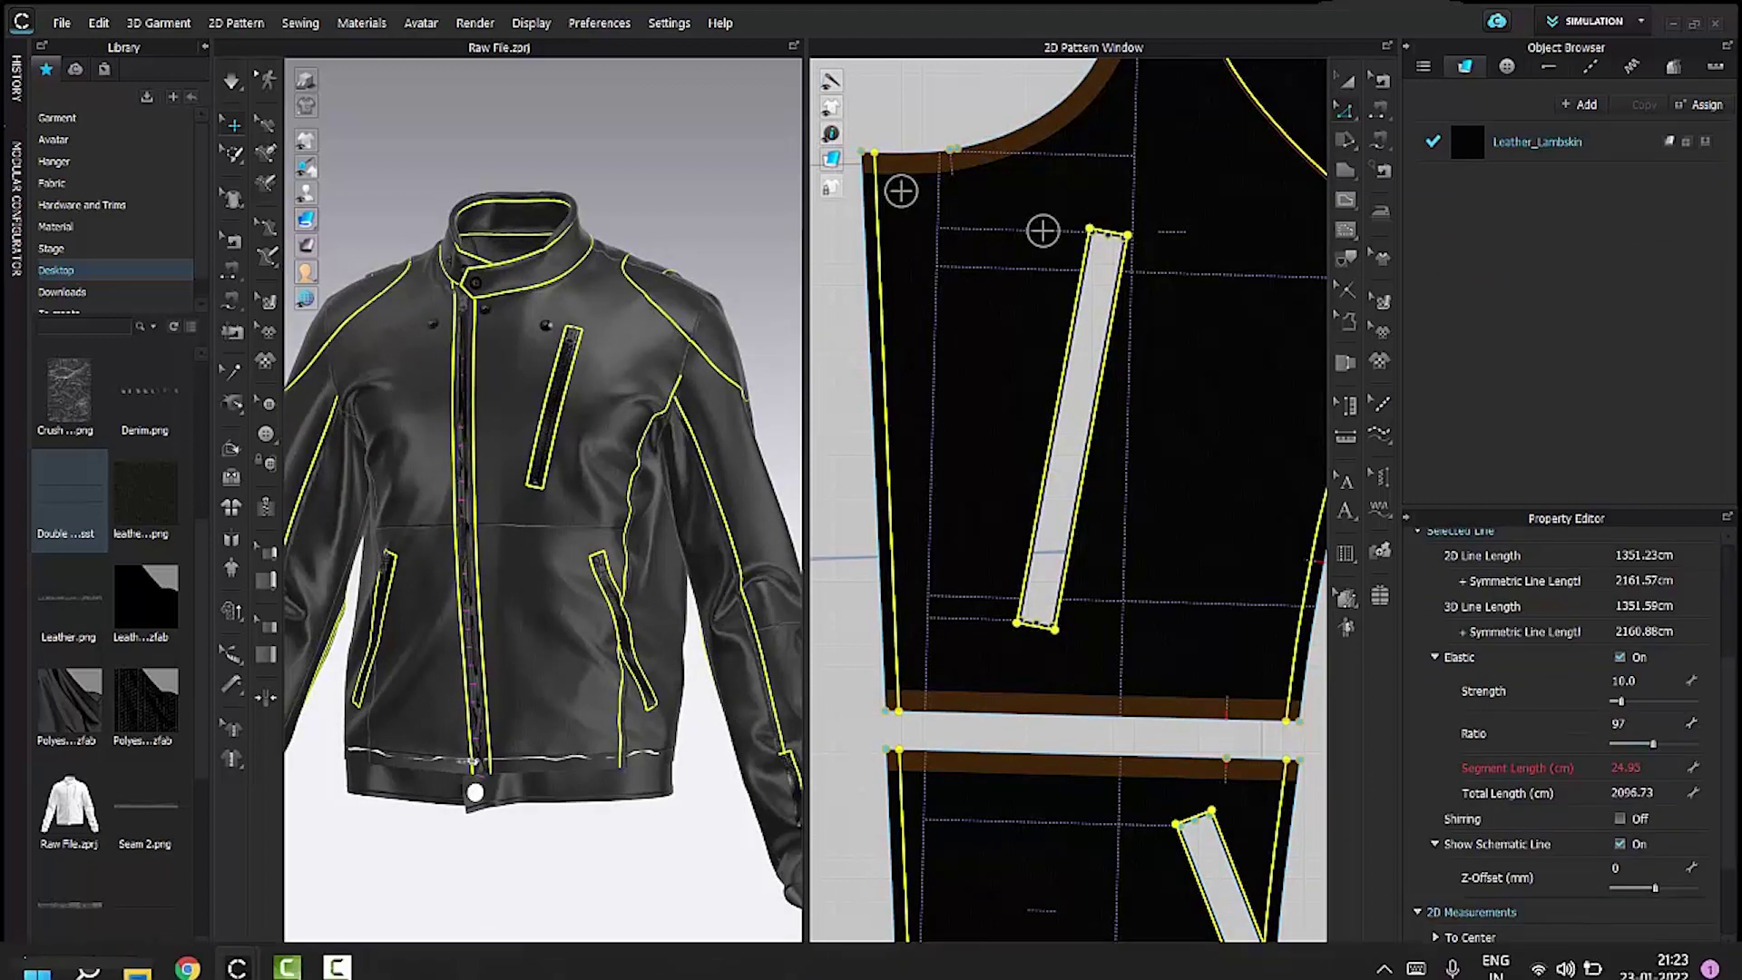
# Set the elastic ratio of the centre back line on the back panels to 99 and simulate the jacket.
pyautogui.scroll(-2, 643, 624)
pyautogui.moveTo(642, 623); pyautogui.dragTo(300, 629, button='right')
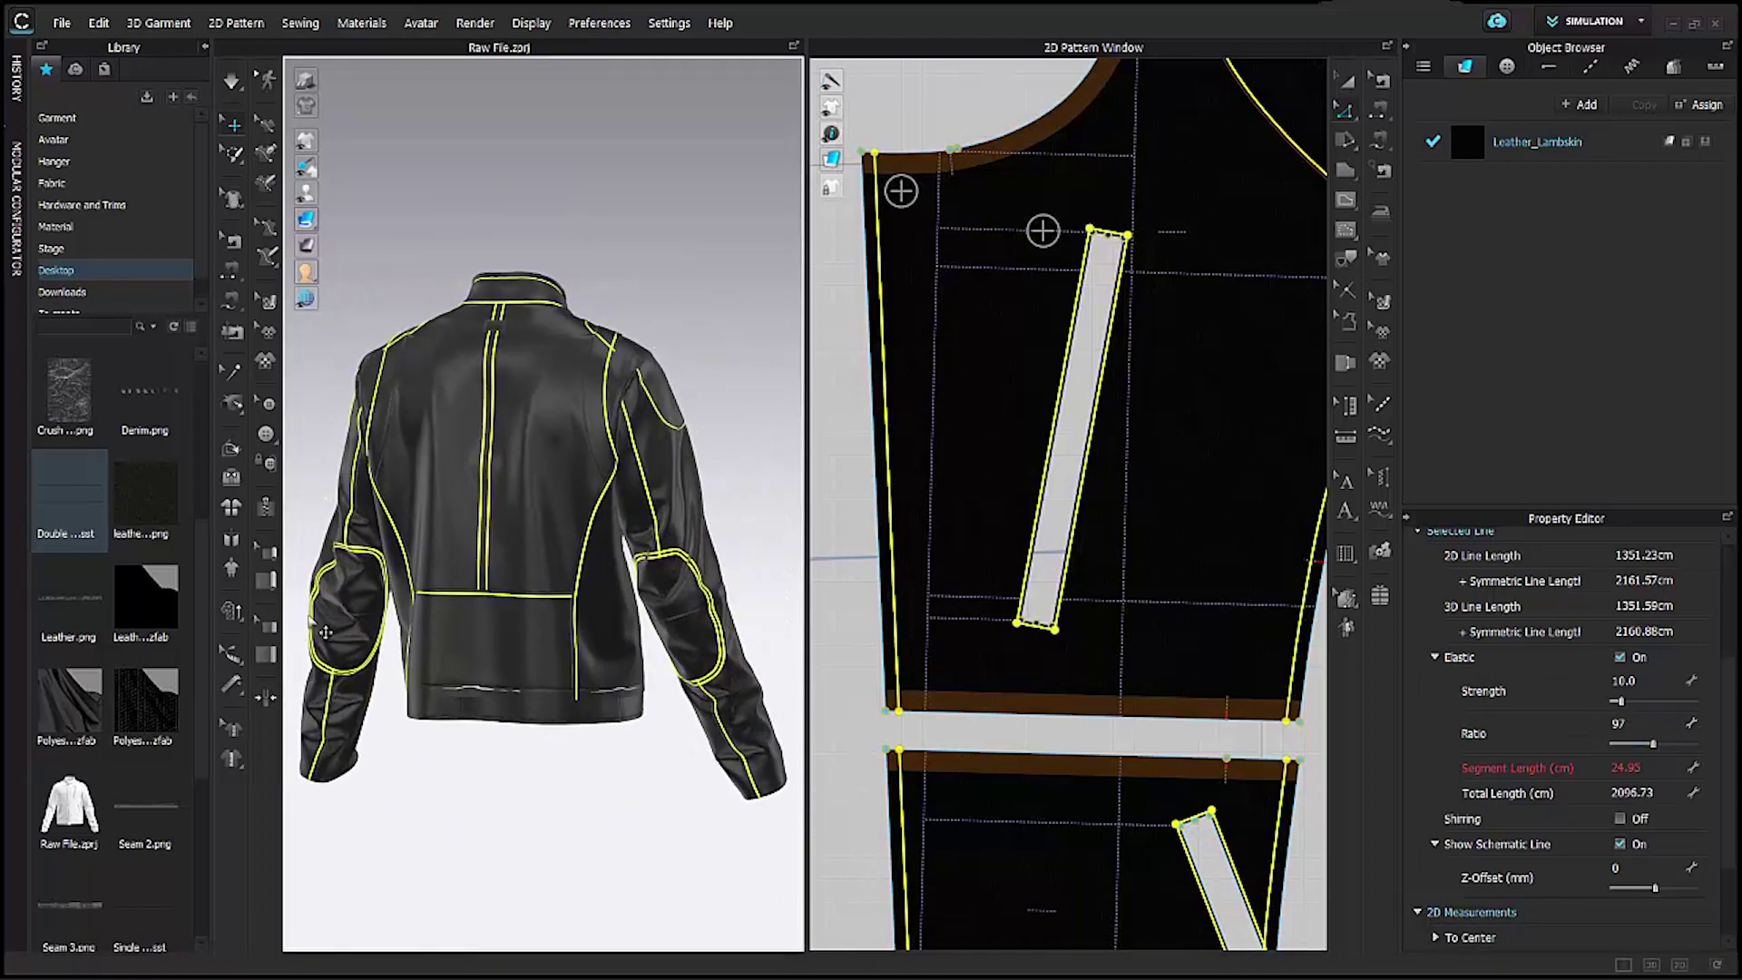
pyautogui.scroll(-4, 1250, 588)
pyautogui.moveTo(1243, 581); pyautogui.dragTo(736, 552, button='middle')
pyautogui.moveTo(1180, 517); pyautogui.dragTo(920, 498, button='middle')
pyautogui.moveTo(1192, 484); pyautogui.dragTo(940, 512, button='middle')
pyautogui.scroll(3, 1066, 544)
pyautogui.click(1045, 558)
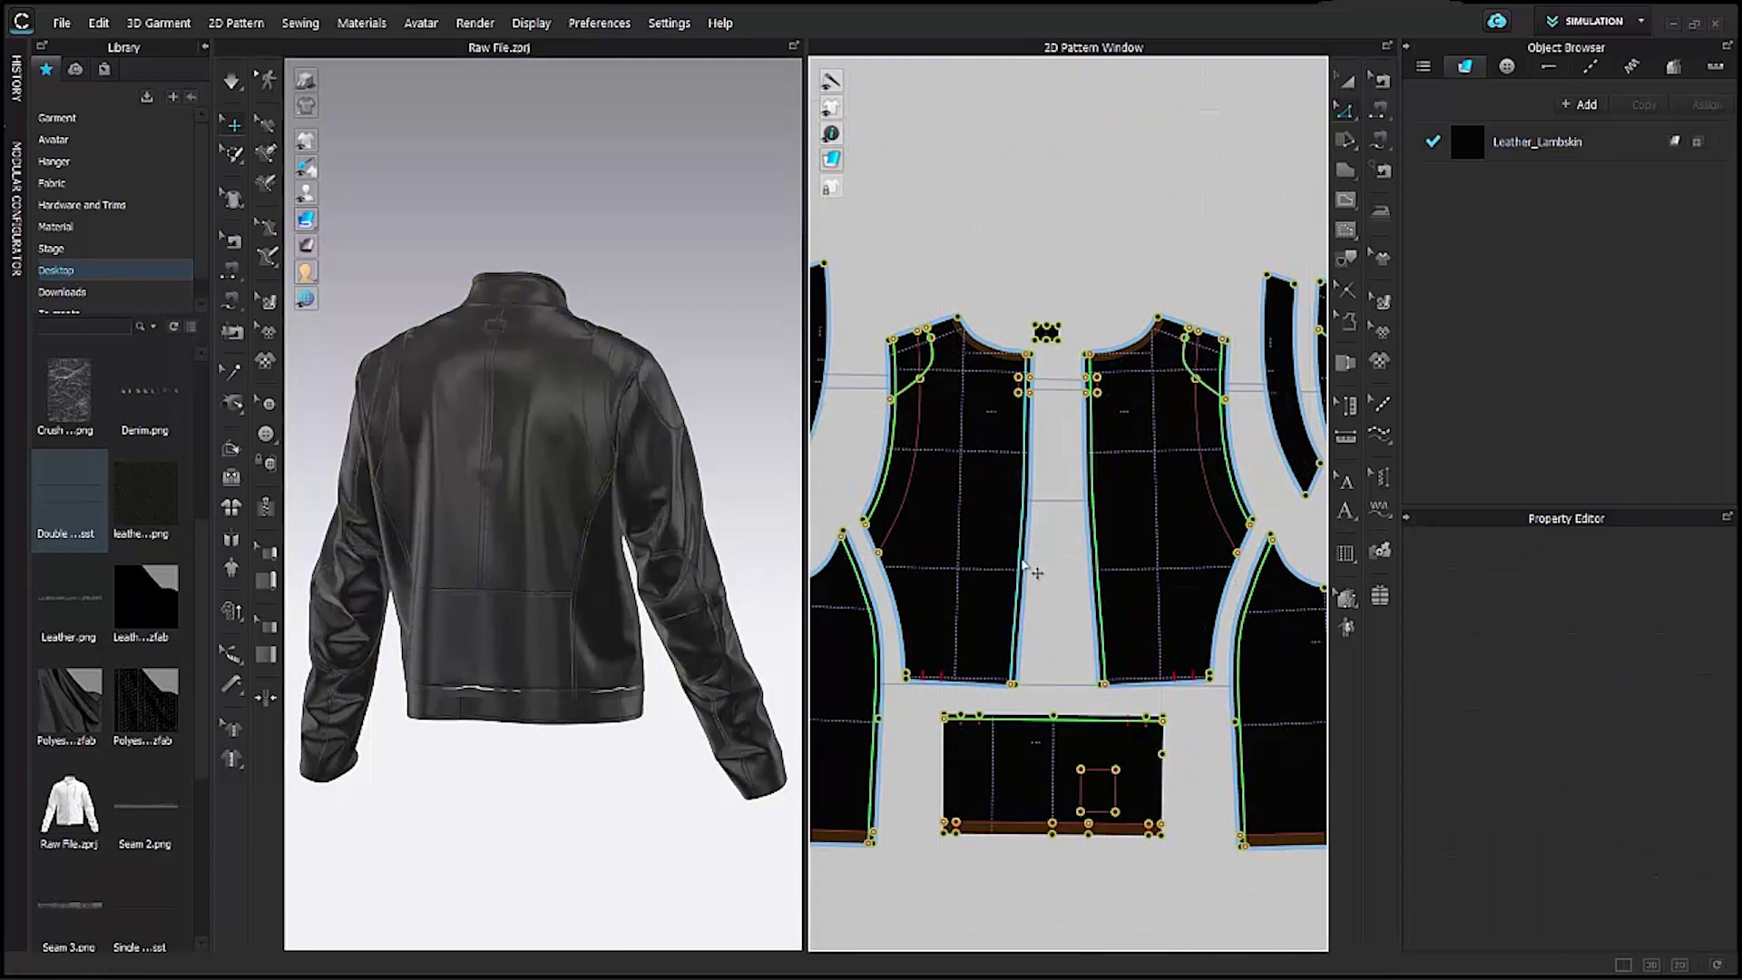
pyautogui.click(1024, 564)
pyautogui.click(1624, 723)
pyautogui.write('99')
pyautogui.press('Return')
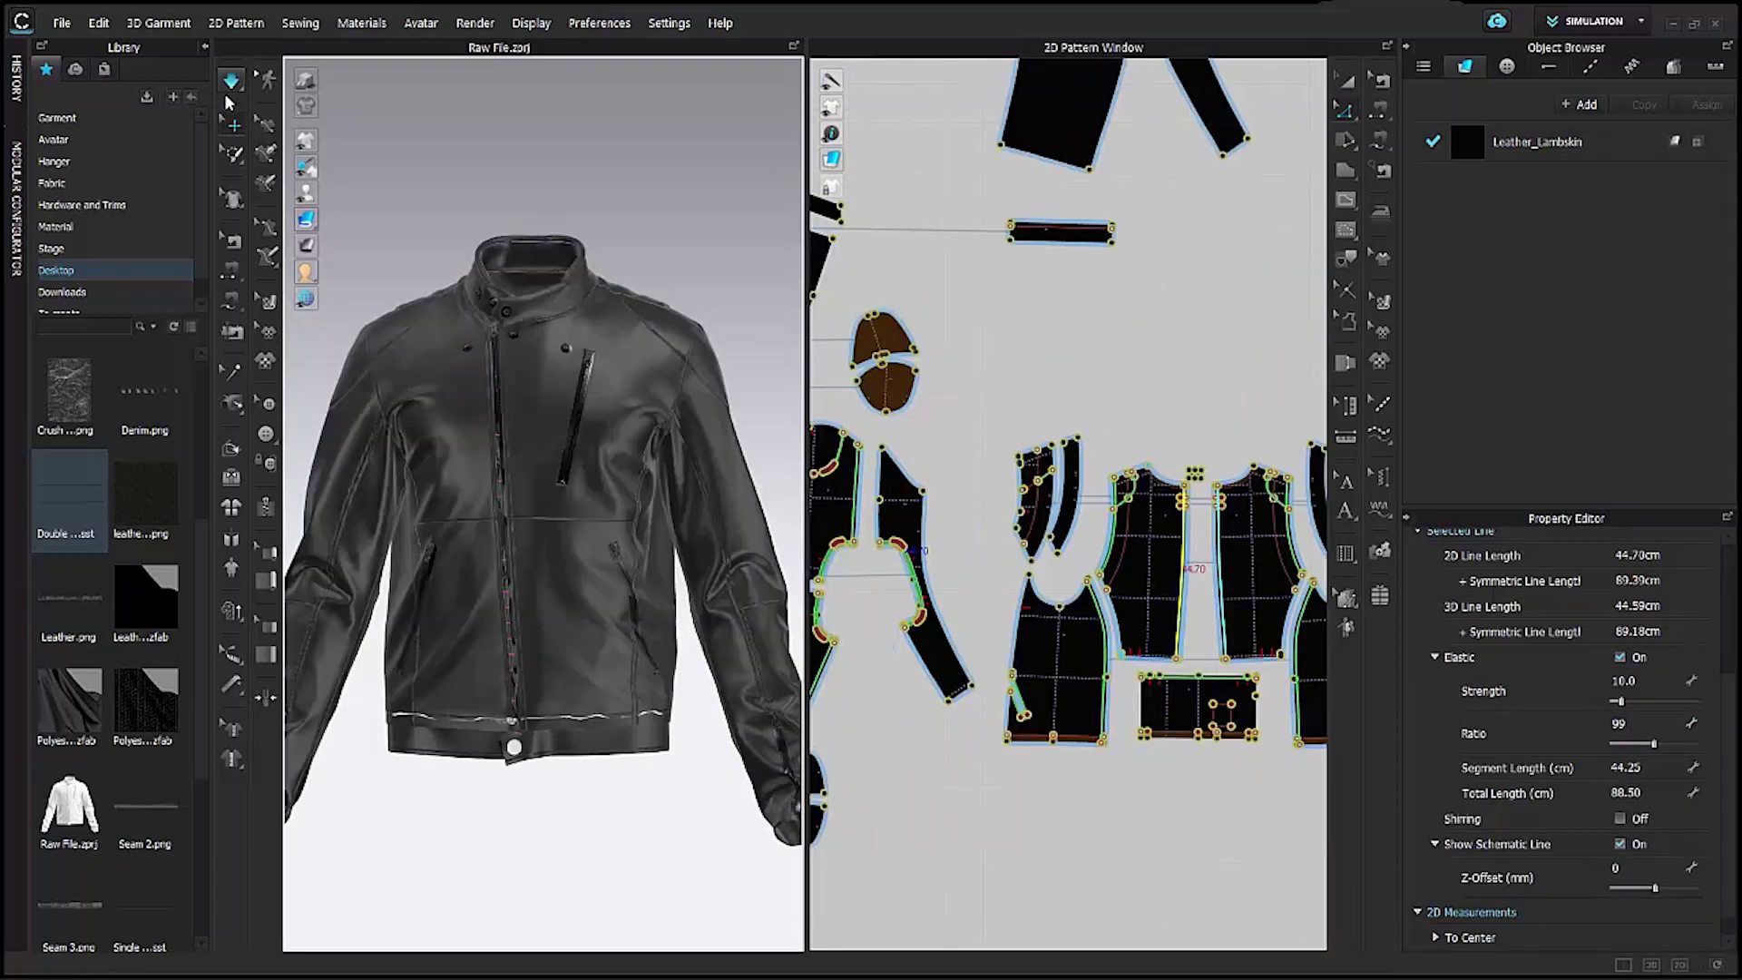
pyautogui.click(232, 83)
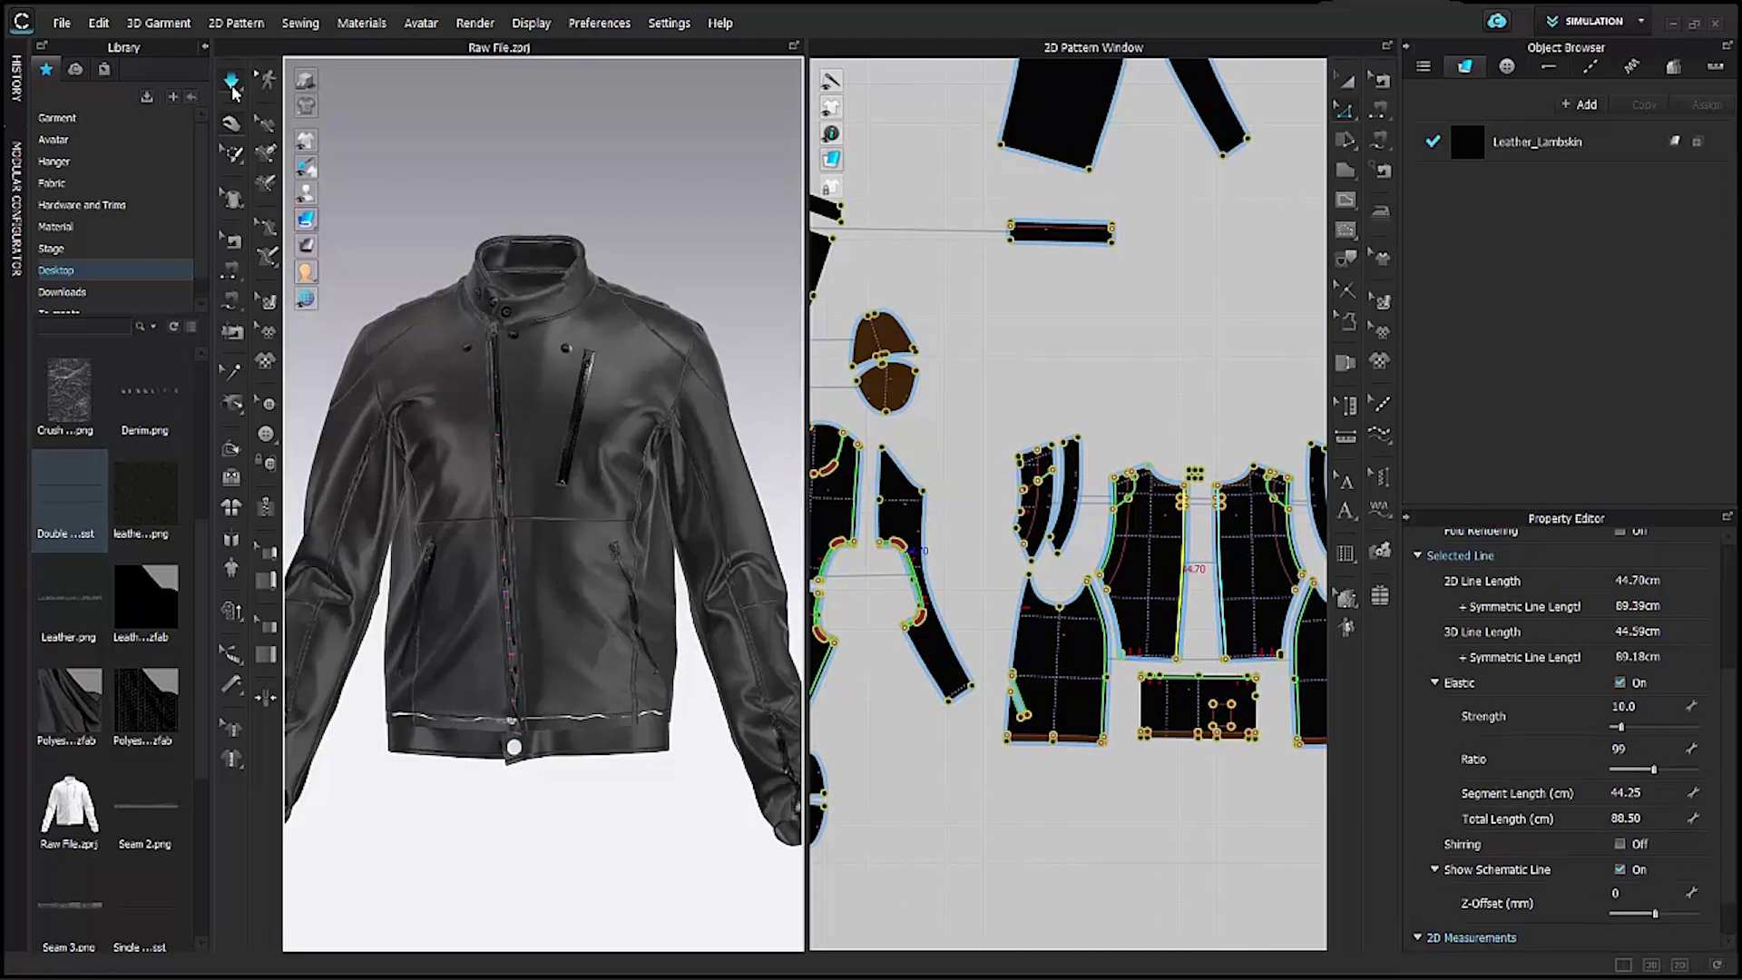
pyautogui.click(232, 83)
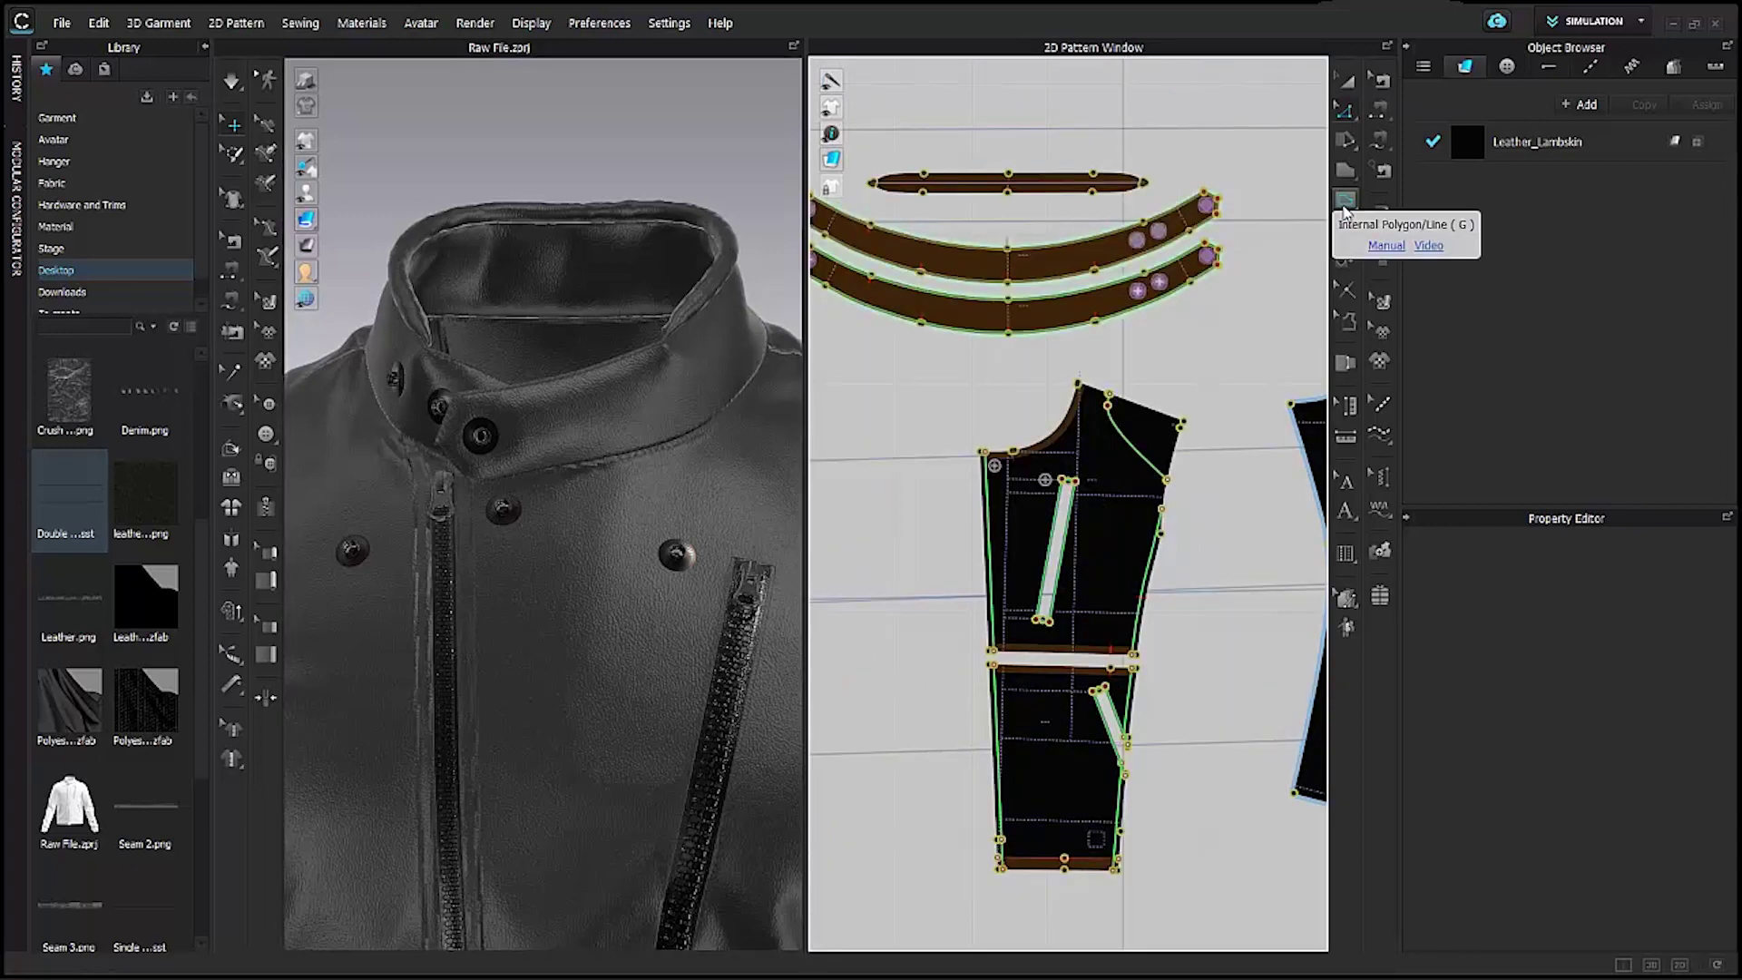
# Create an internal ellipse 1.6 cm in diameter around the button beside the chest zipper on the front pattern.
pyautogui.click(1346, 207)
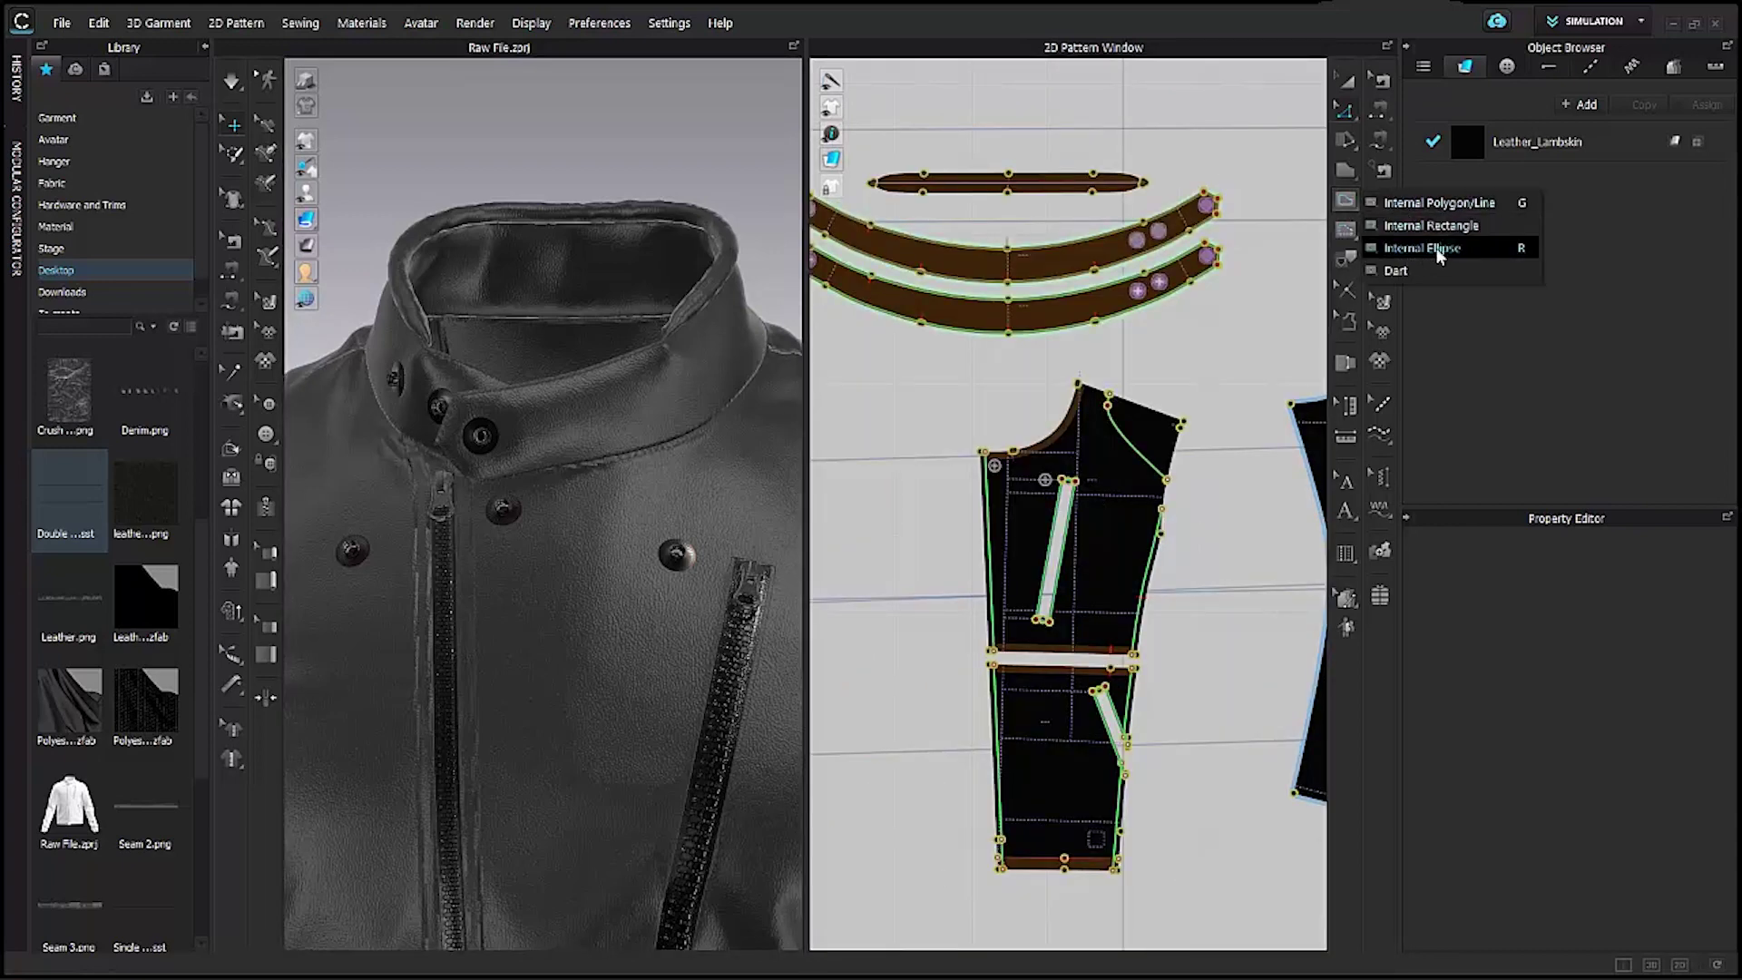
pyautogui.click(1413, 250)
pyautogui.scroll(6, 982, 461)
pyautogui.scroll(4, 888, 459)
pyautogui.moveTo(989, 455); pyautogui.dragTo(829, 449, button='middle')
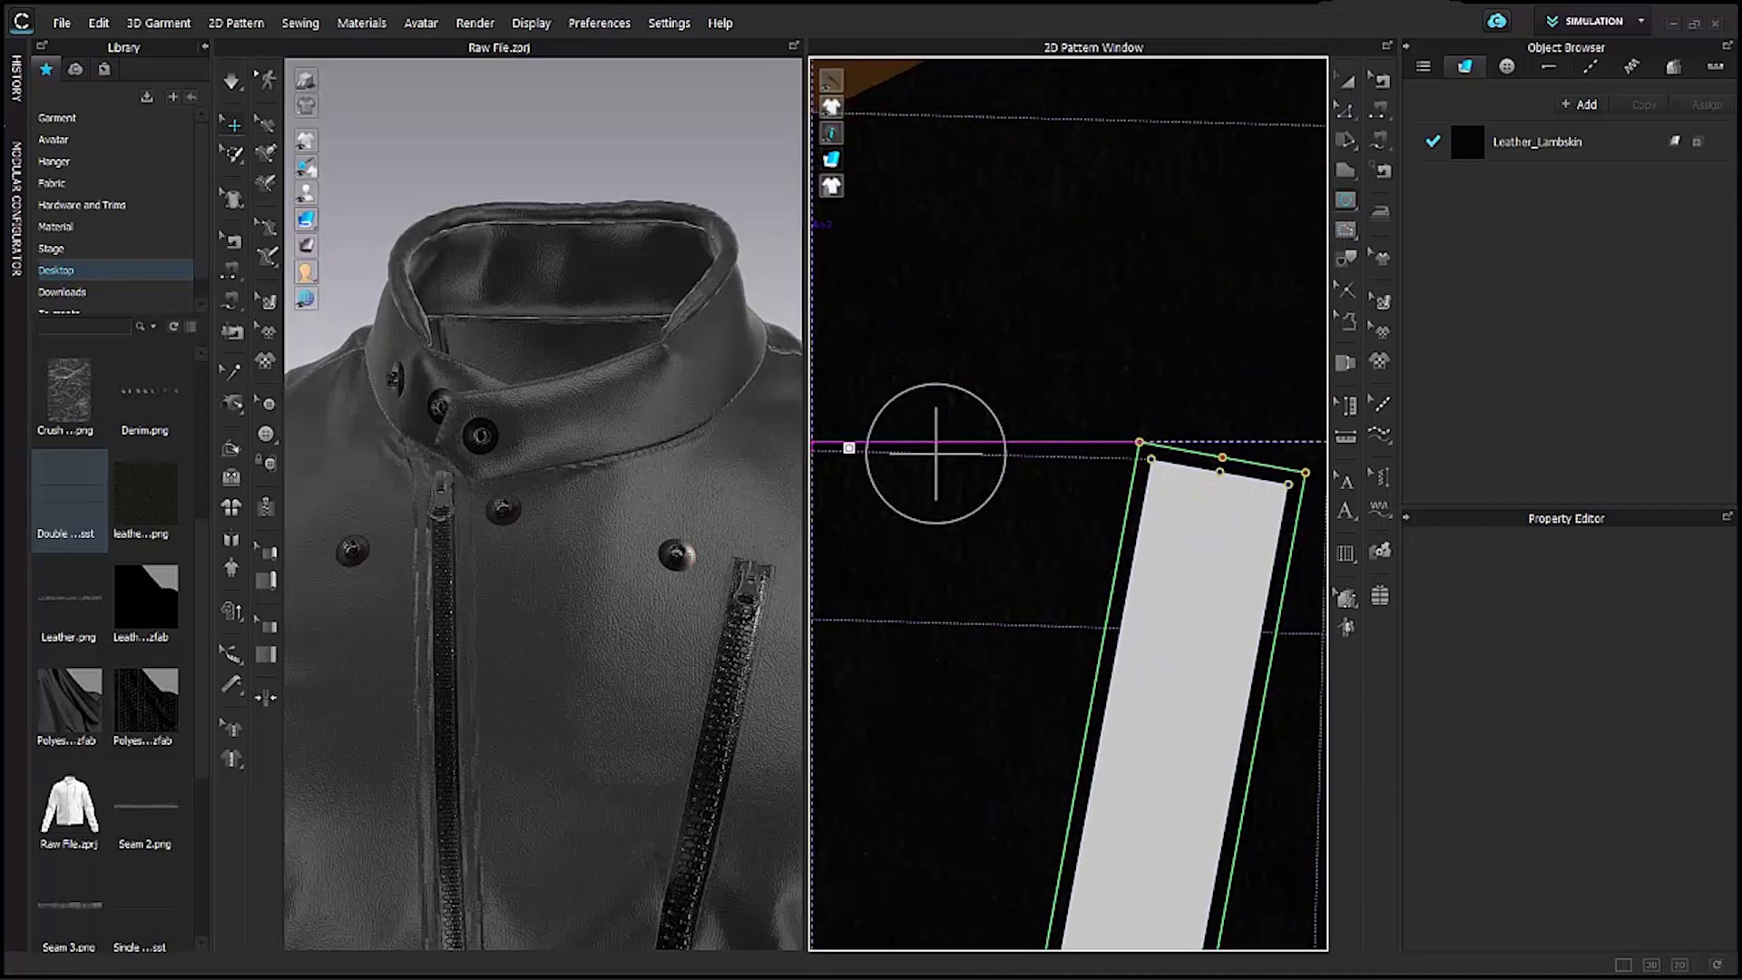
pyautogui.scroll(5, 949, 468)
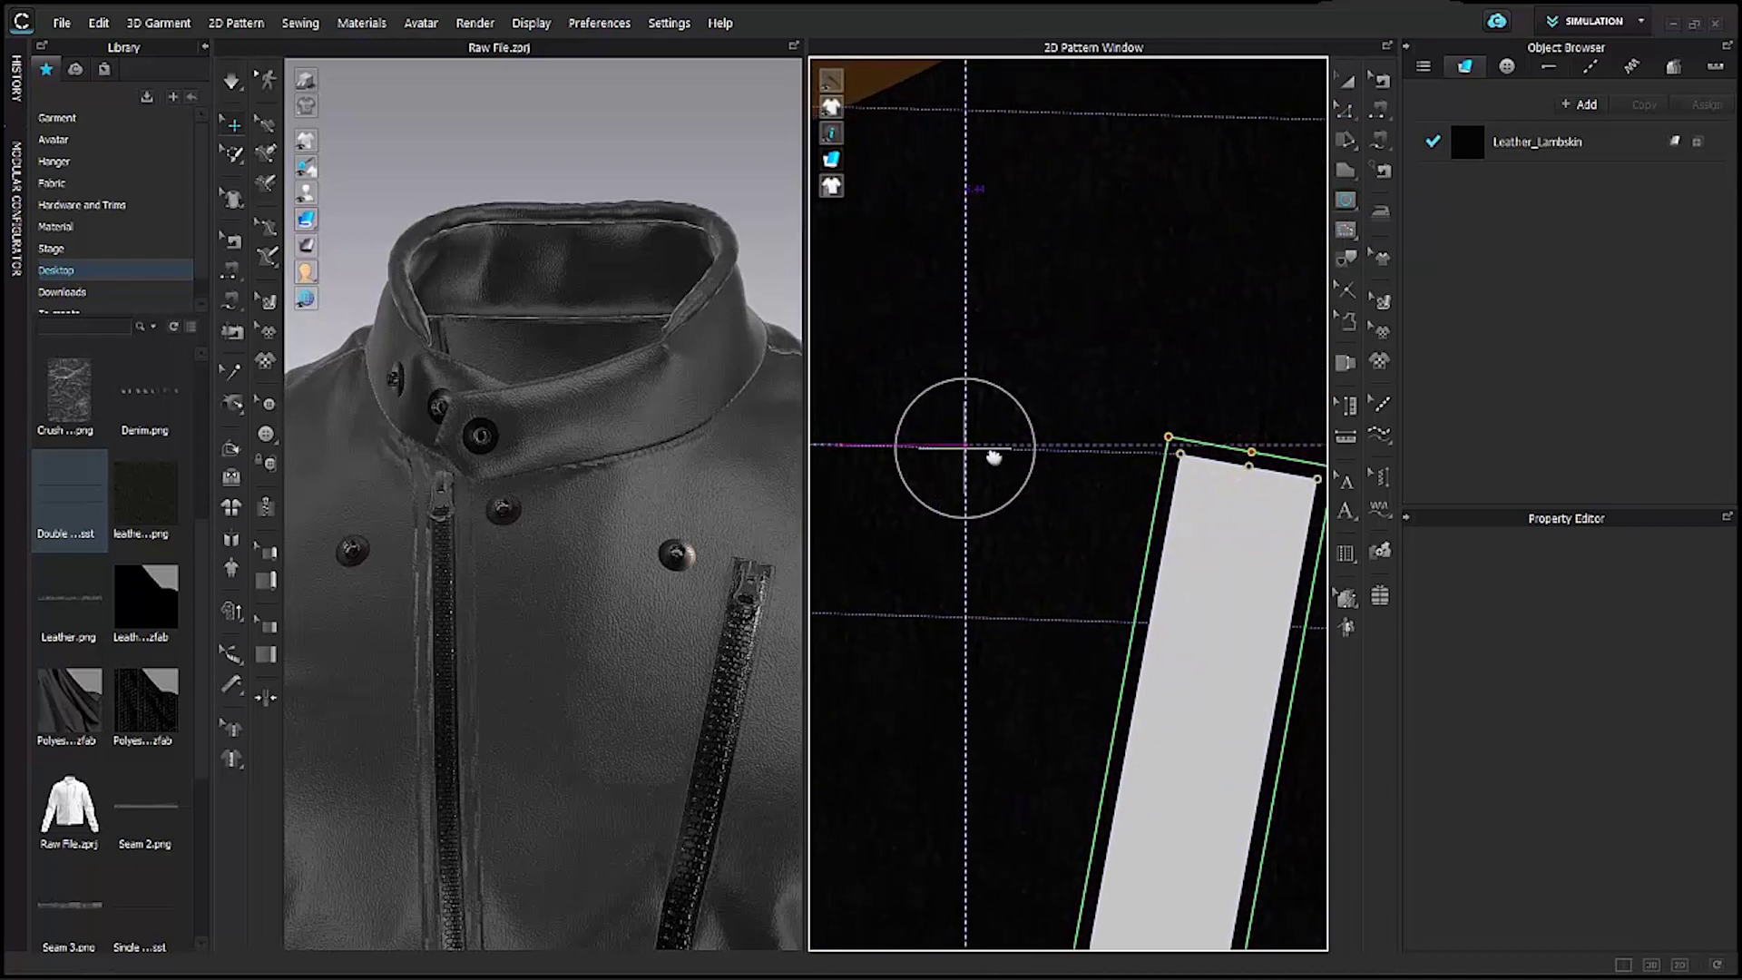
pyautogui.click(985, 451)
pyautogui.moveTo(571, 181); pyautogui.dragTo(479, 182)
pyautogui.write('1.6')
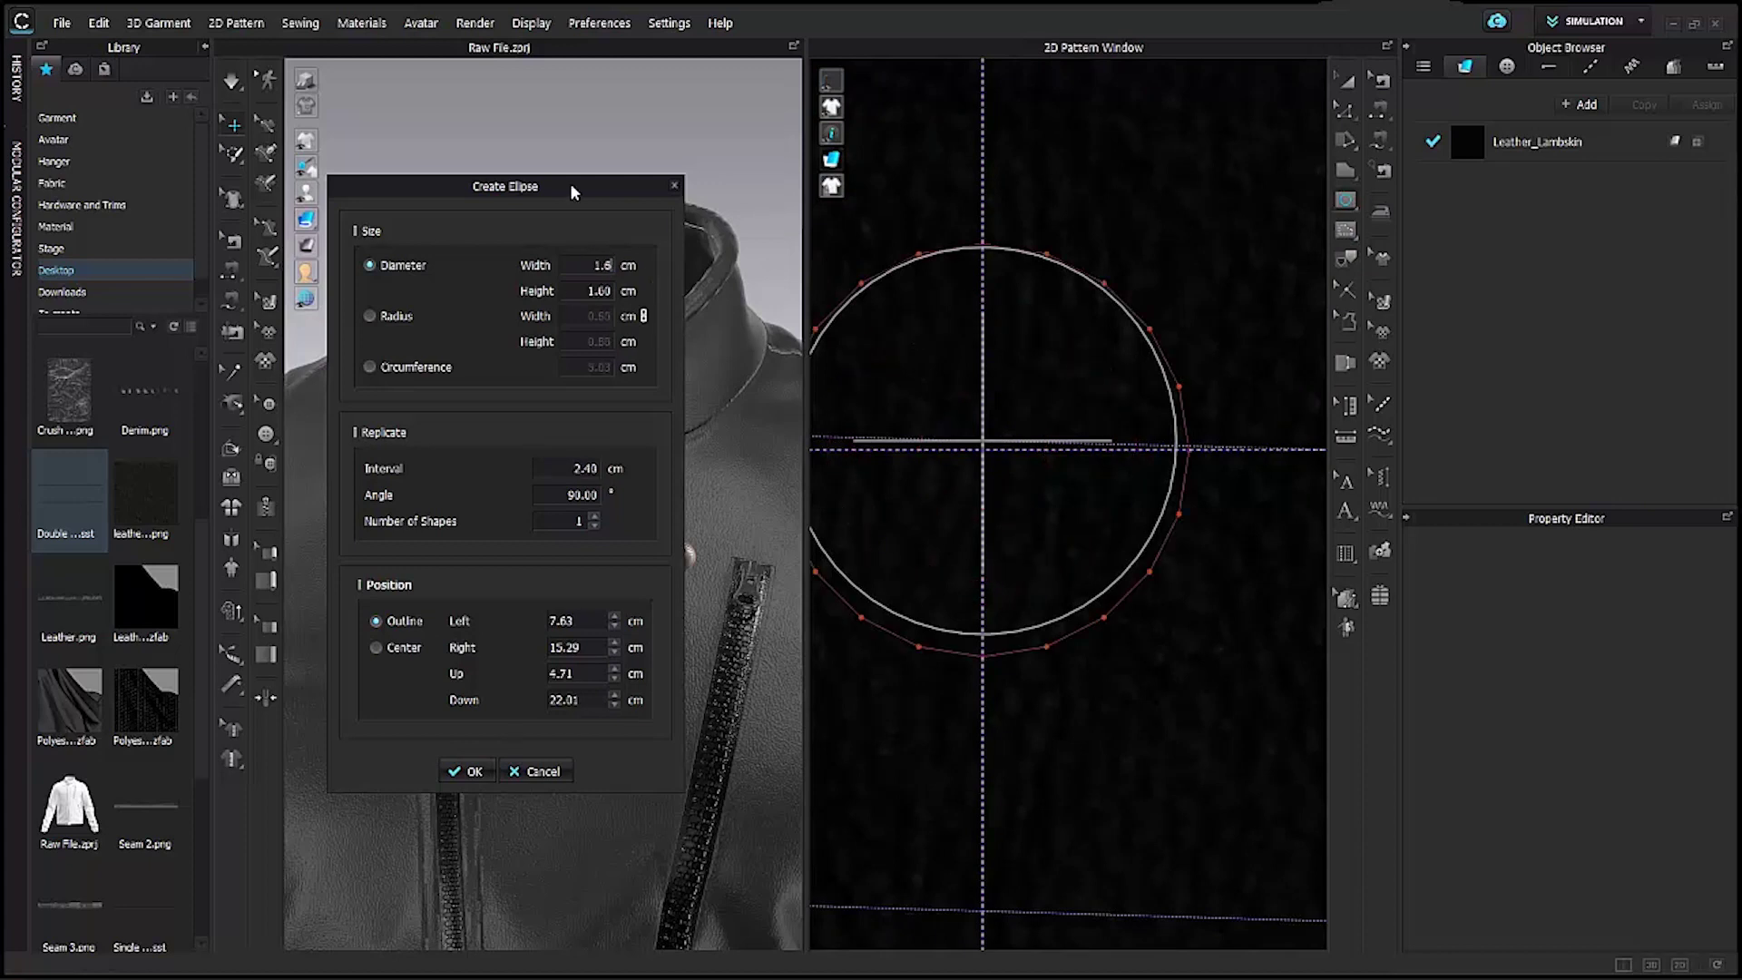
pyautogui.press('Return')
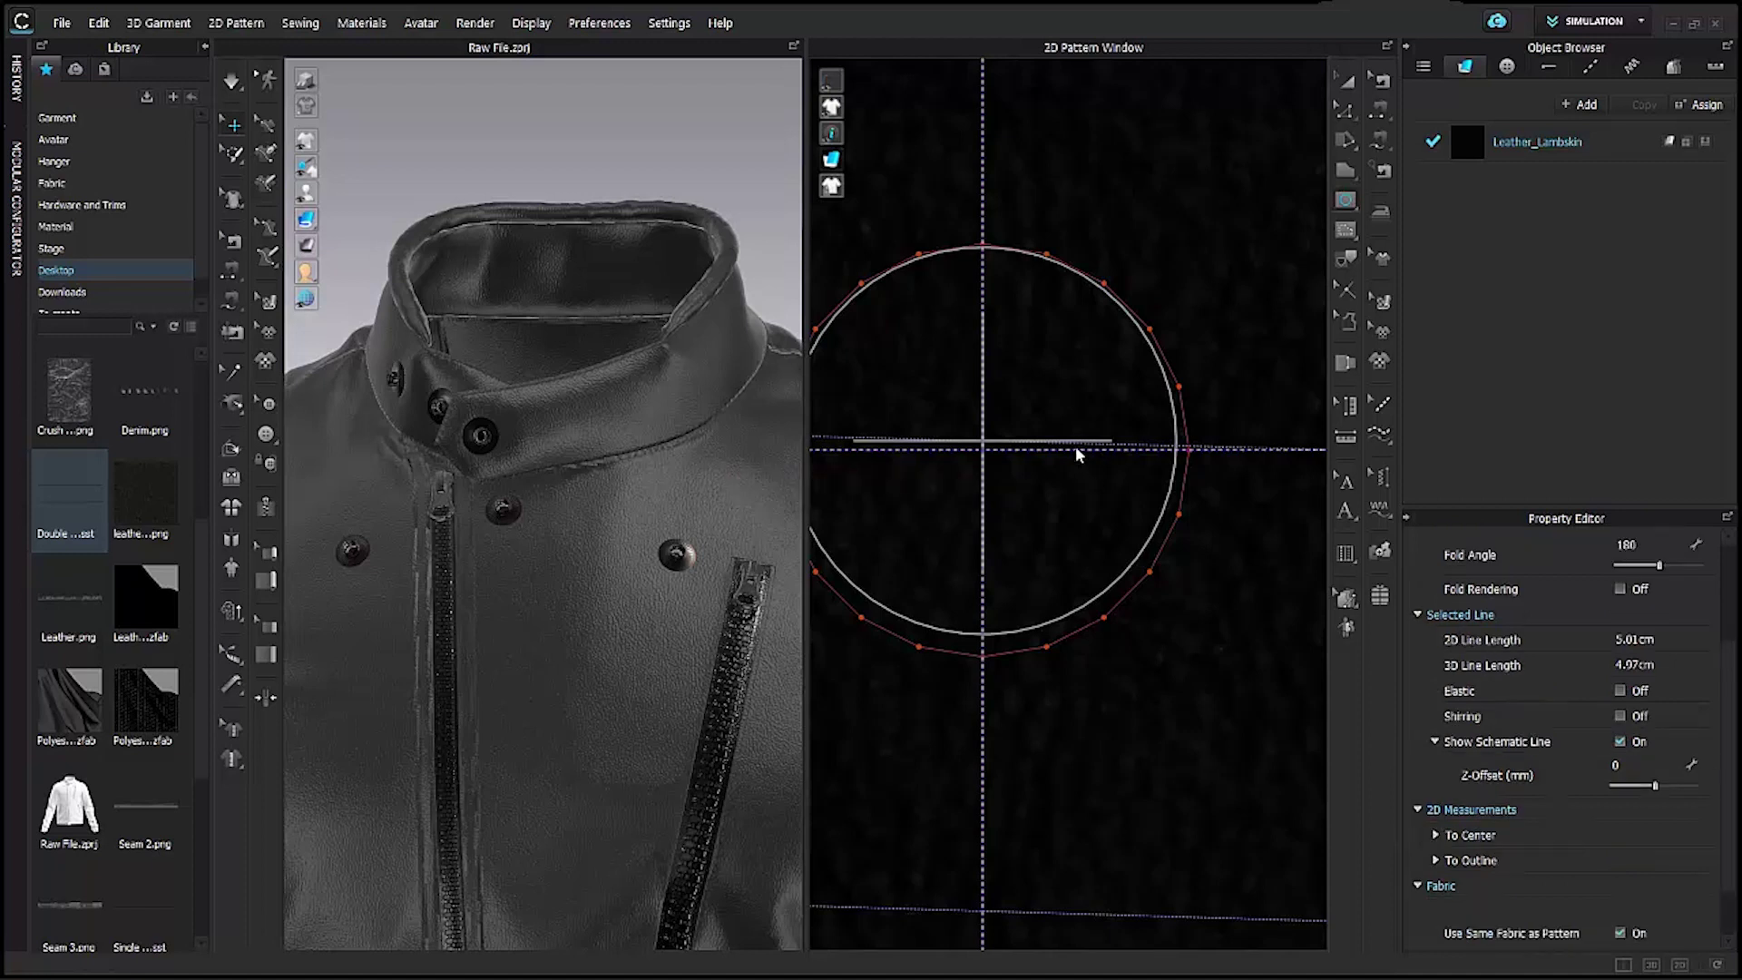
# Centre the circle on the chest button and turn on Elastic for it.
pyautogui.scroll(-1, 1084, 461)
pyautogui.click(1347, 80)
pyautogui.moveTo(1053, 500); pyautogui.dragTo(1064, 521, button='middle')
pyautogui.moveTo(1007, 504); pyautogui.dragTo(1007, 495)
pyautogui.scroll(-2, 622, 692)
pyautogui.moveTo(657, 703); pyautogui.dragTo(648, 674, button='right')
pyautogui.scroll(2, 644, 660)
pyautogui.moveTo(648, 662); pyautogui.dragTo(475, 522, button='middle')
pyautogui.moveTo(575, 614); pyautogui.dragTo(624, 661, button='middle')
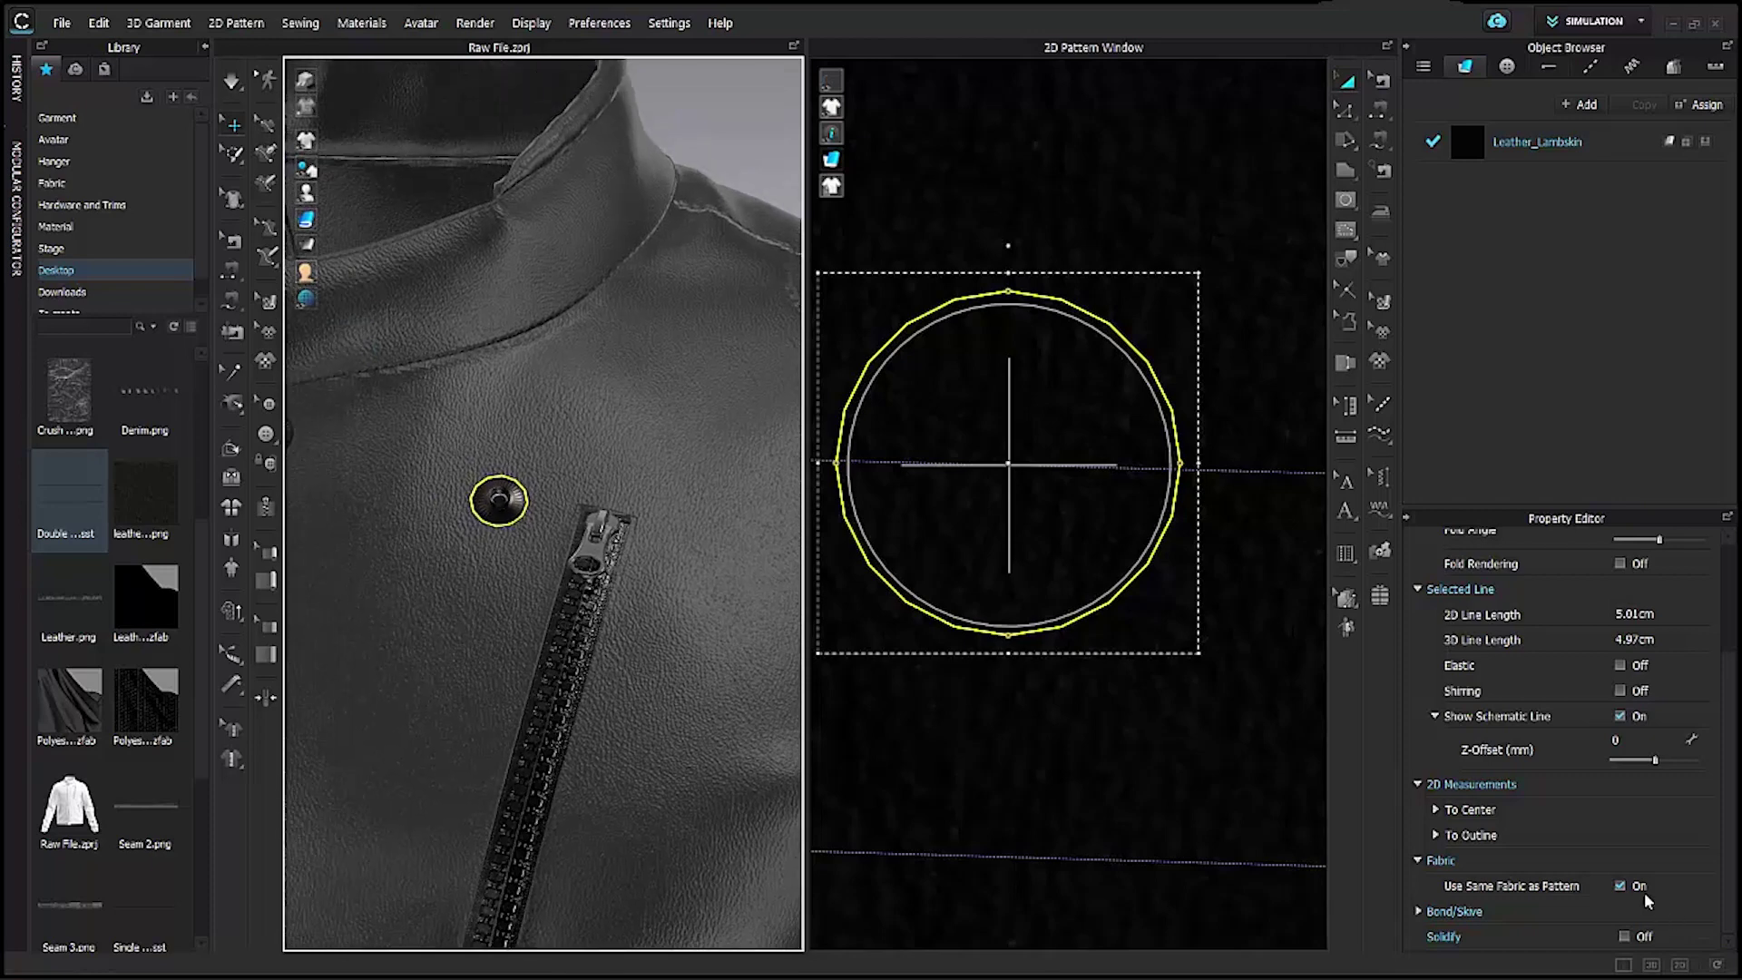
pyautogui.click(1619, 666)
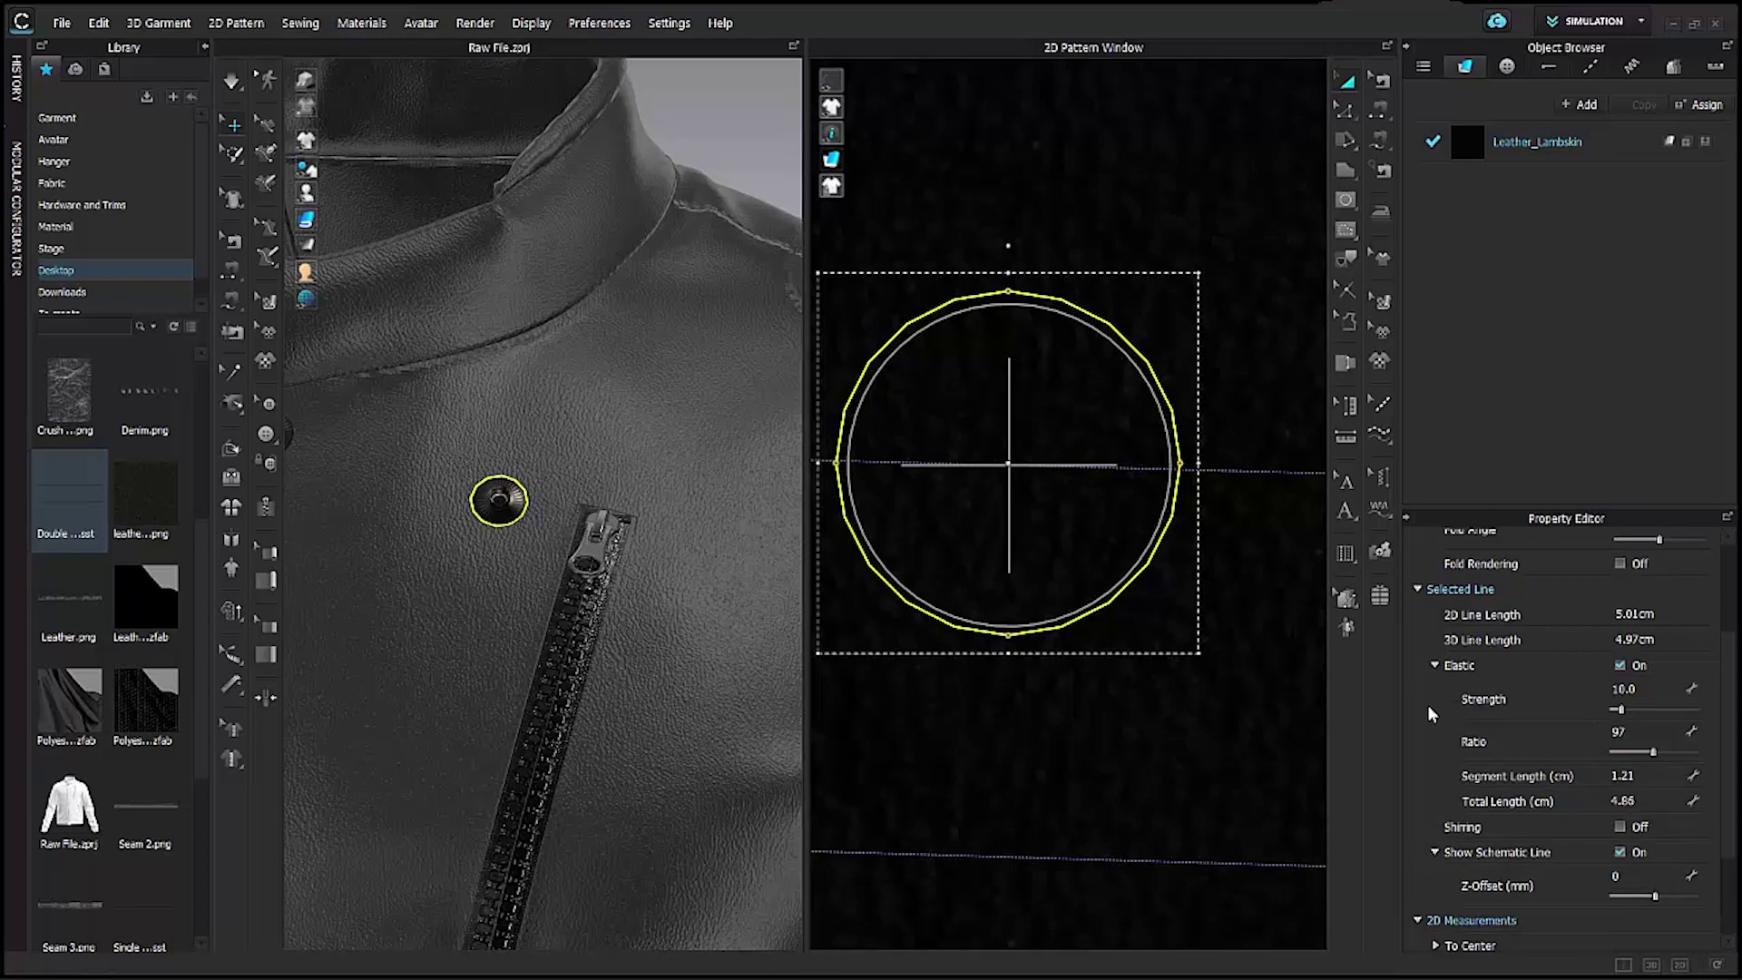
# Set the circle's fold angle to 270 and simulate the jacket around the chest button.
pyautogui.scroll(5, 1700, 590)
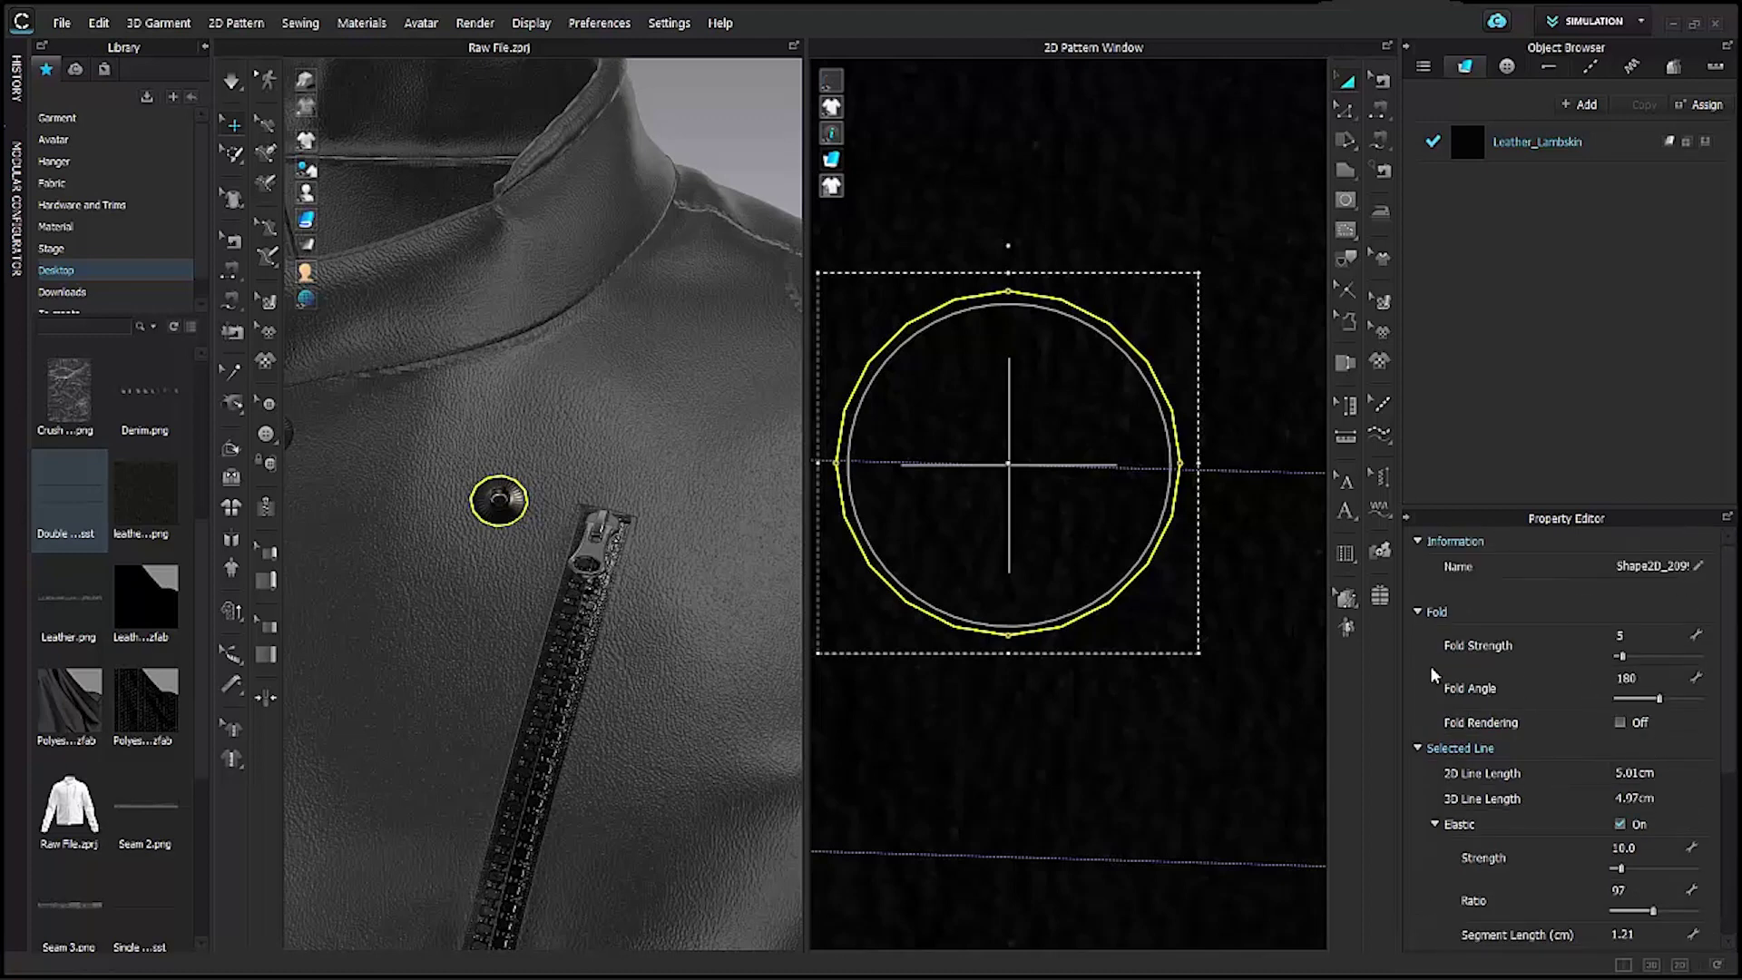
pyautogui.click(1659, 676)
pyautogui.write('270')
pyautogui.press('Return')
pyautogui.scroll(-5, 544, 670)
pyautogui.moveTo(613, 678); pyautogui.dragTo(700, 679, button='middle')
pyautogui.moveTo(596, 681); pyautogui.dragTo(641, 701, button='right')
pyautogui.scroll(5, 583, 686)
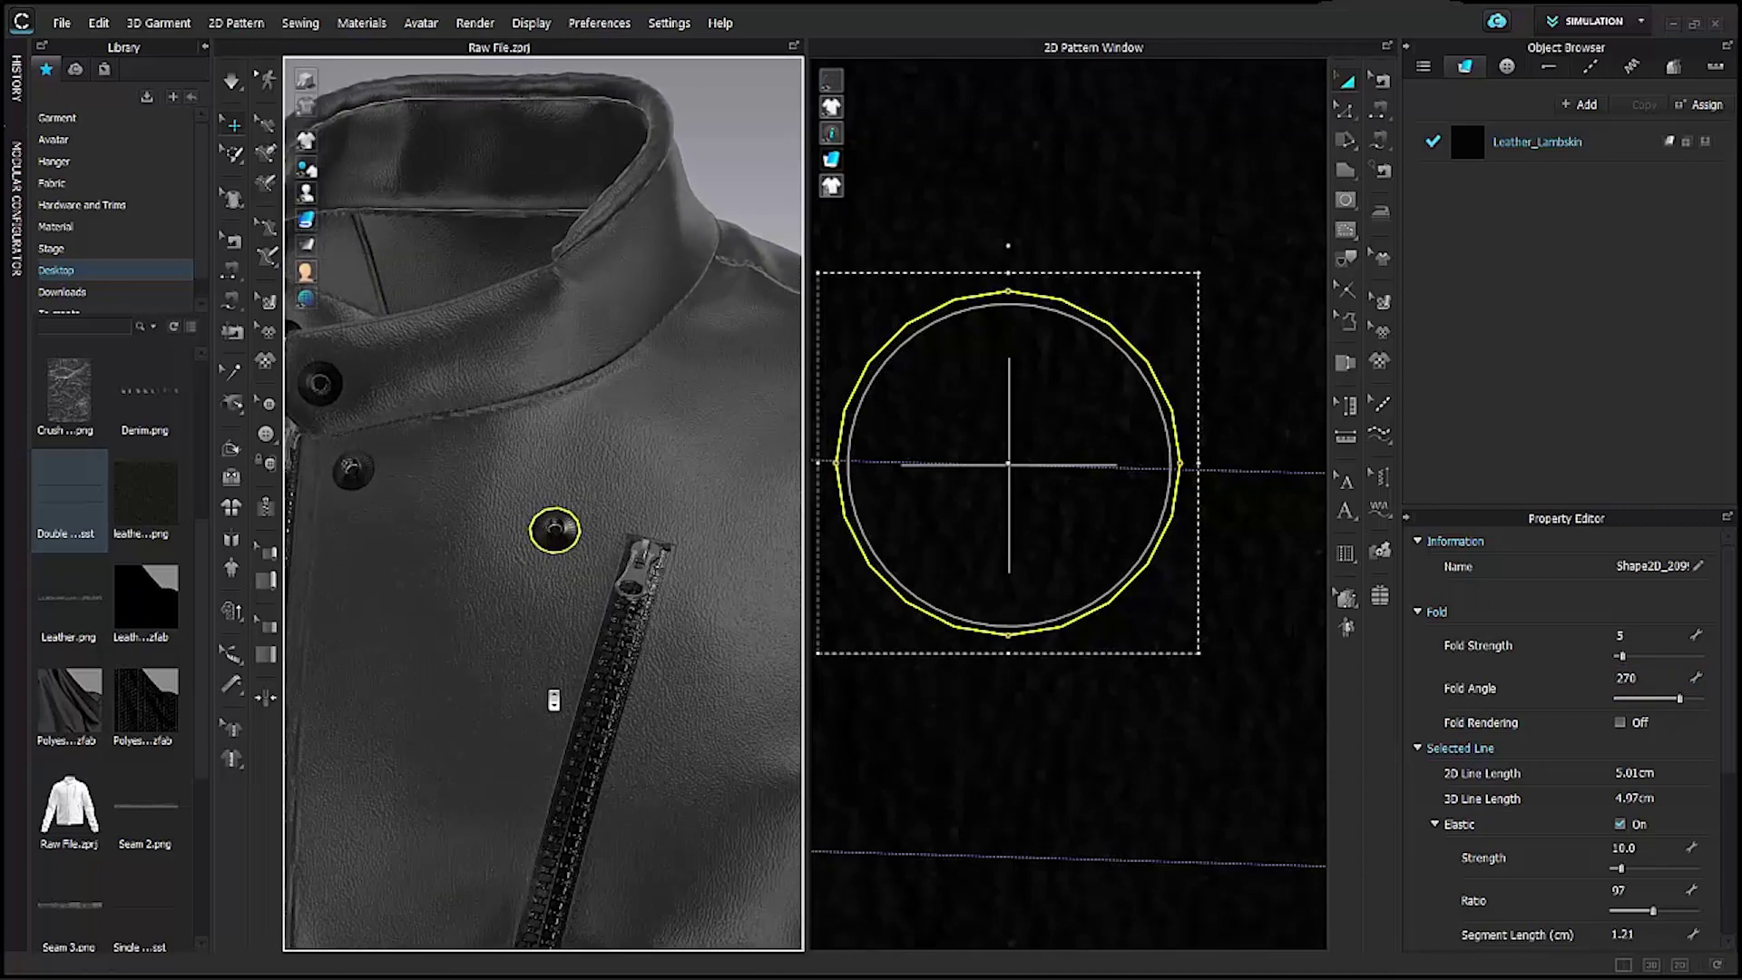
pyautogui.moveTo(632, 783); pyautogui.dragTo(676, 406, button='right')
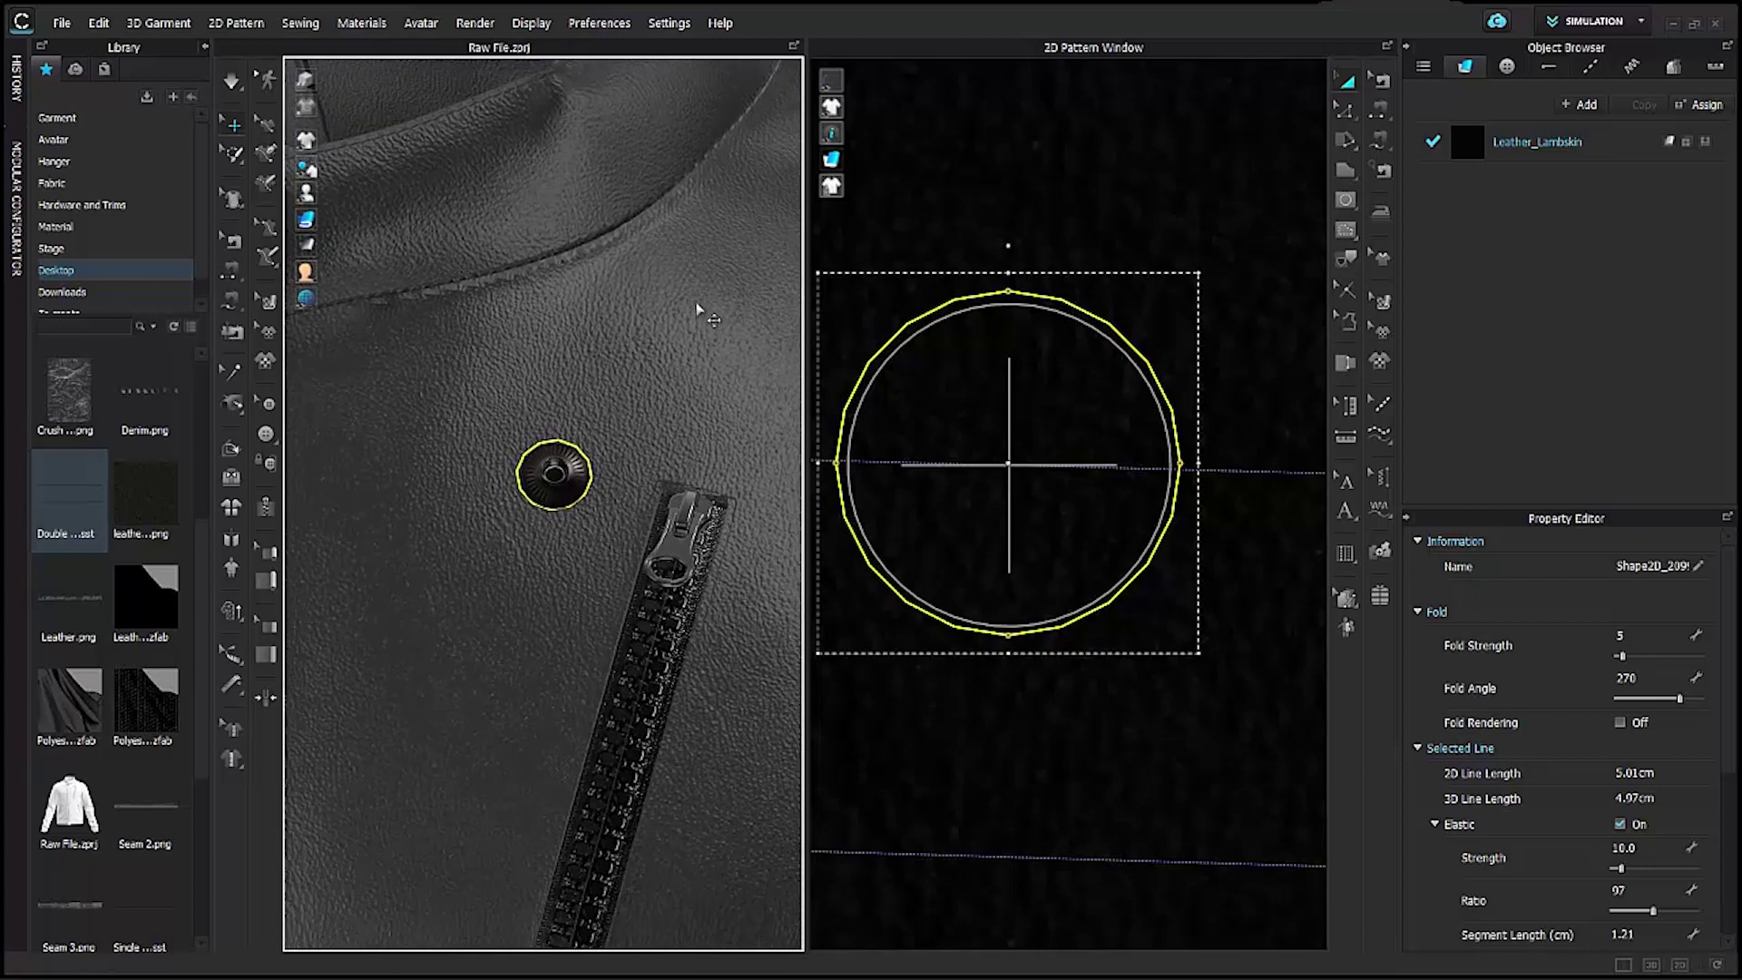
pyautogui.click(221, 84)
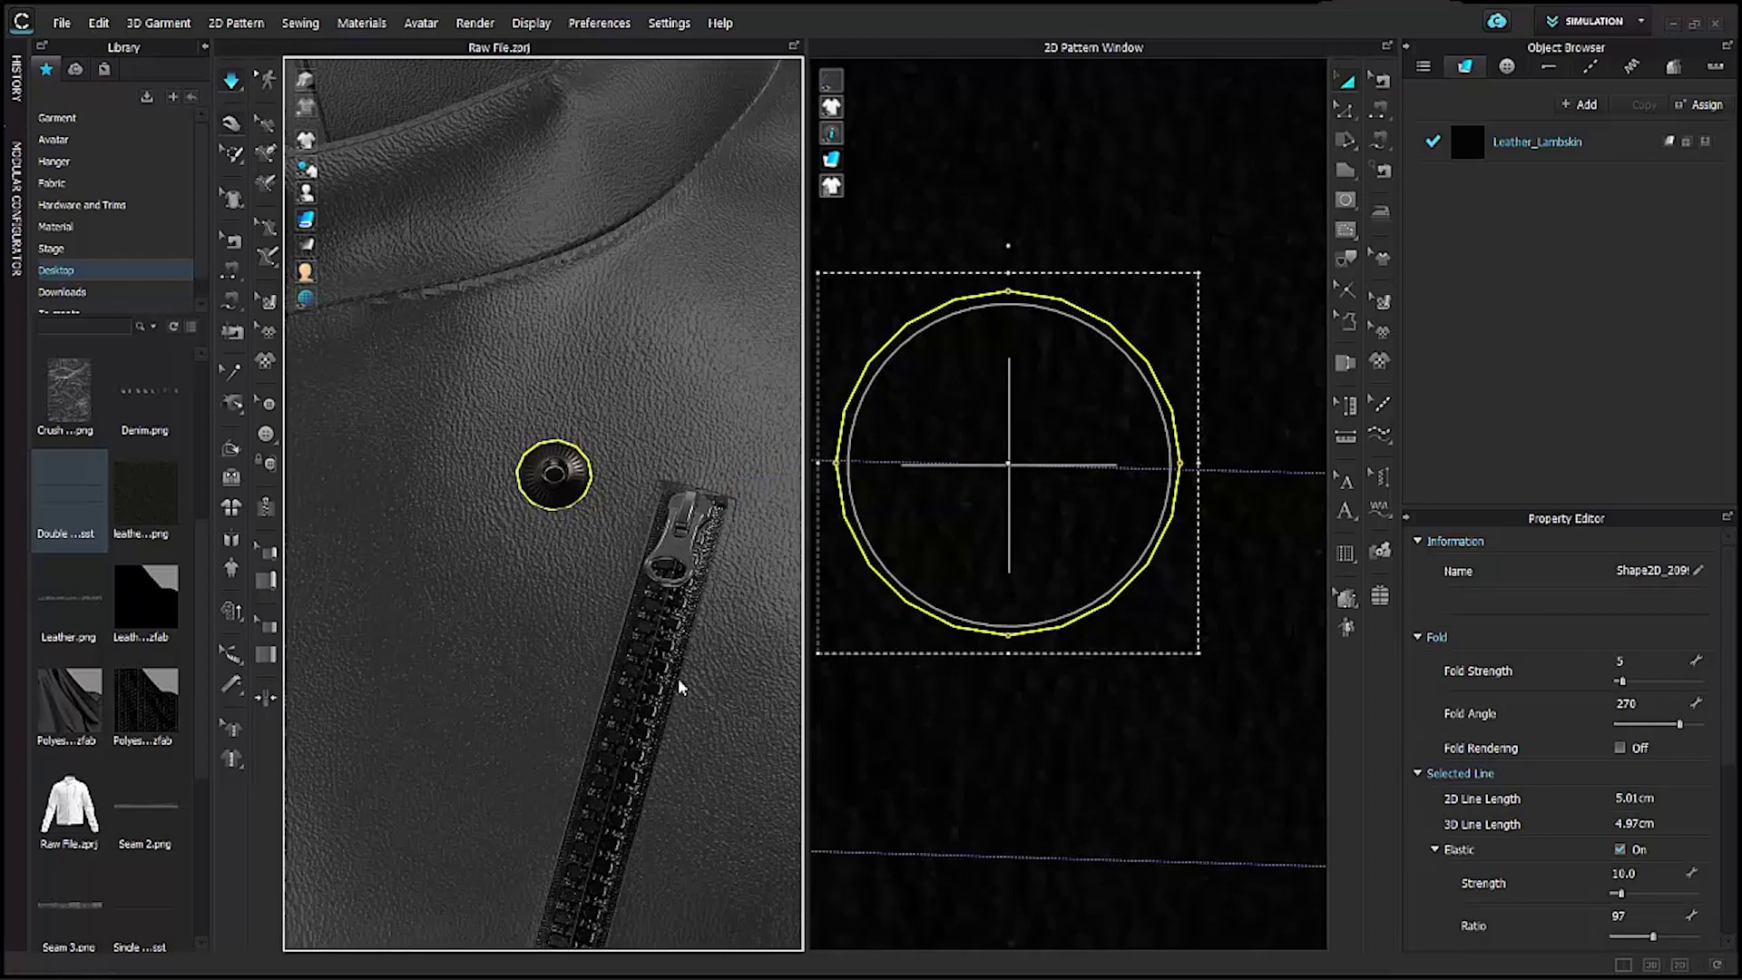
pyautogui.scroll(1, 678, 685)
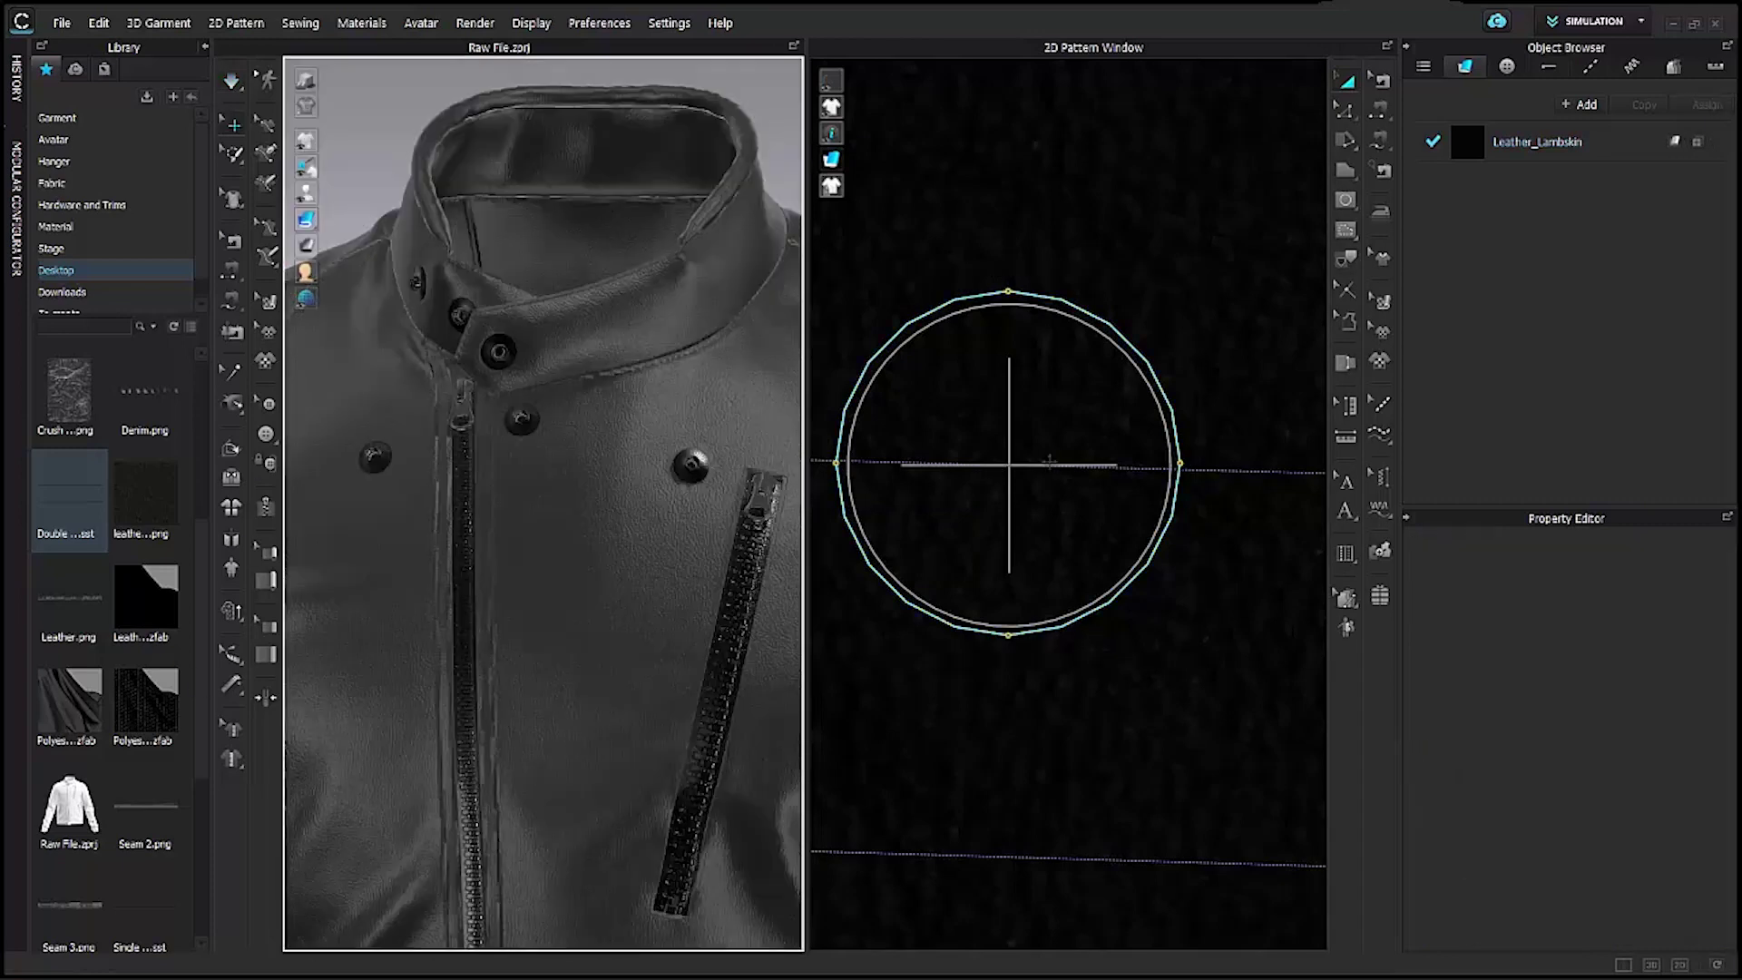
# Copy the circle around the chest button and paste it centred on the button beside the top of the front zipper.
pyautogui.click(1038, 460)
pyautogui.scroll(-3, 1039, 460)
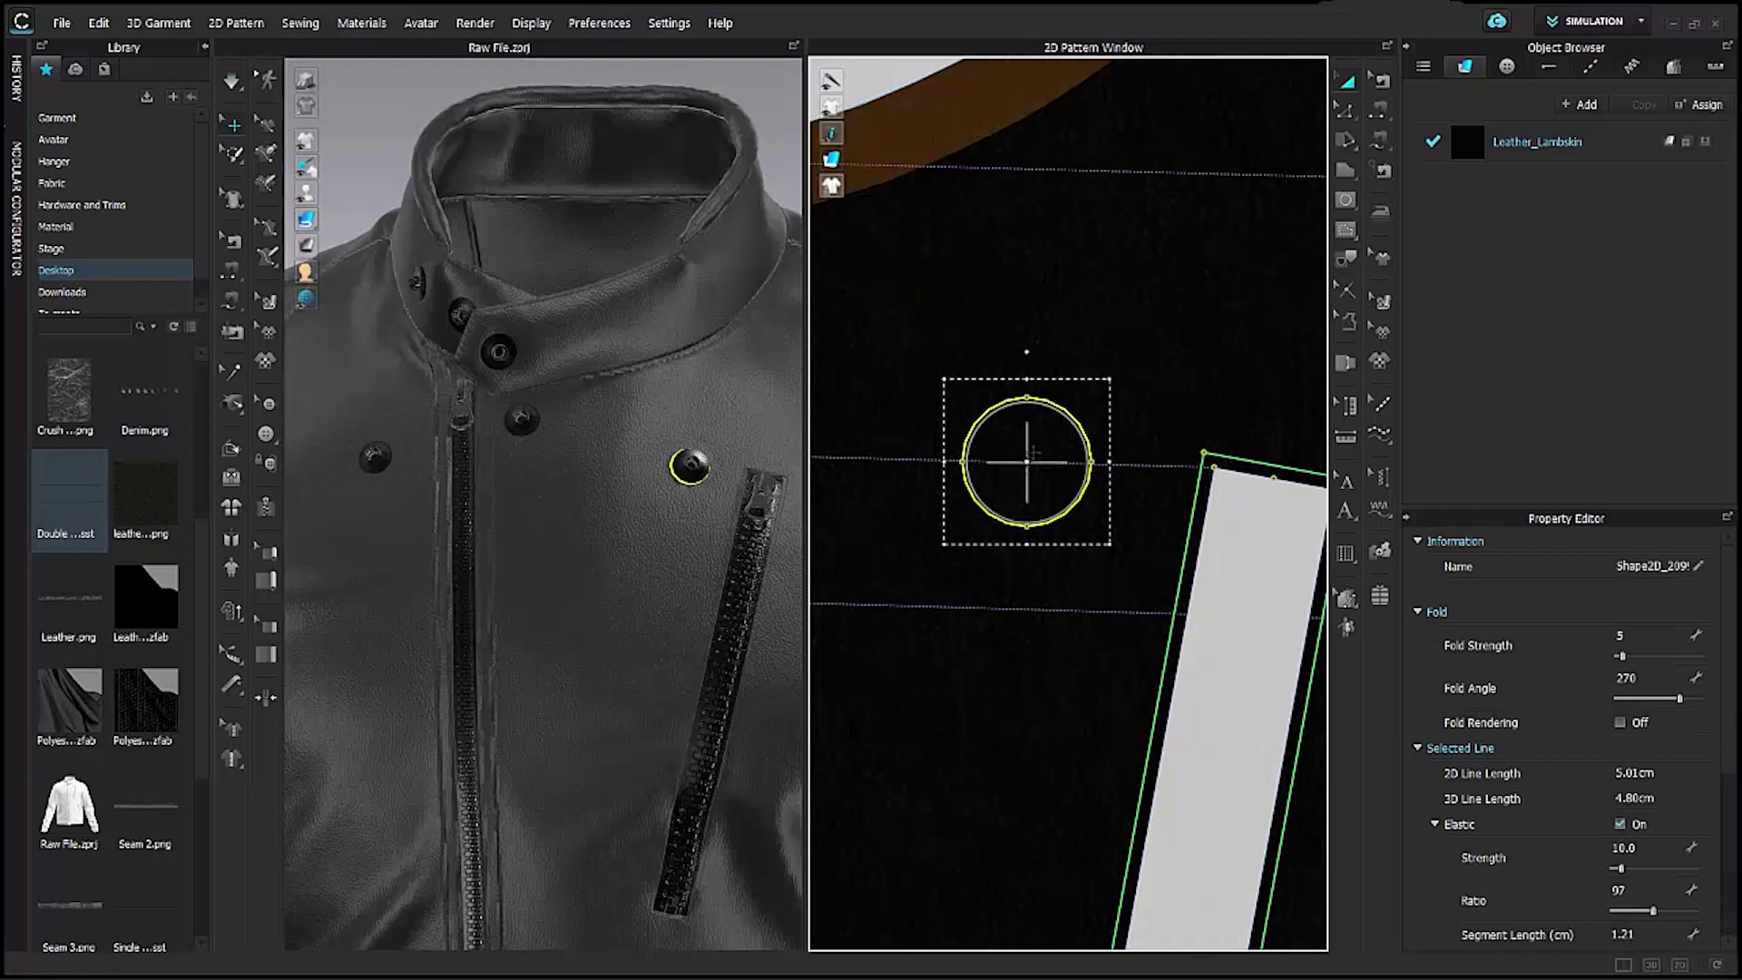
pyautogui.moveTo(1032, 451); pyautogui.dragTo(1141, 455, button='middle')
pyautogui.hotkey('ctrl', 'v')
pyautogui.moveTo(919, 319); pyautogui.dragTo(1147, 393, button='middle')
pyautogui.scroll(-1, 1147, 393)
pyautogui.moveTo(909, 422); pyautogui.dragTo(980, 424, button='middle')
pyautogui.scroll(5, 945, 399)
pyautogui.moveTo(954, 411); pyautogui.dragTo(1003, 397)
pyautogui.click(993, 392)
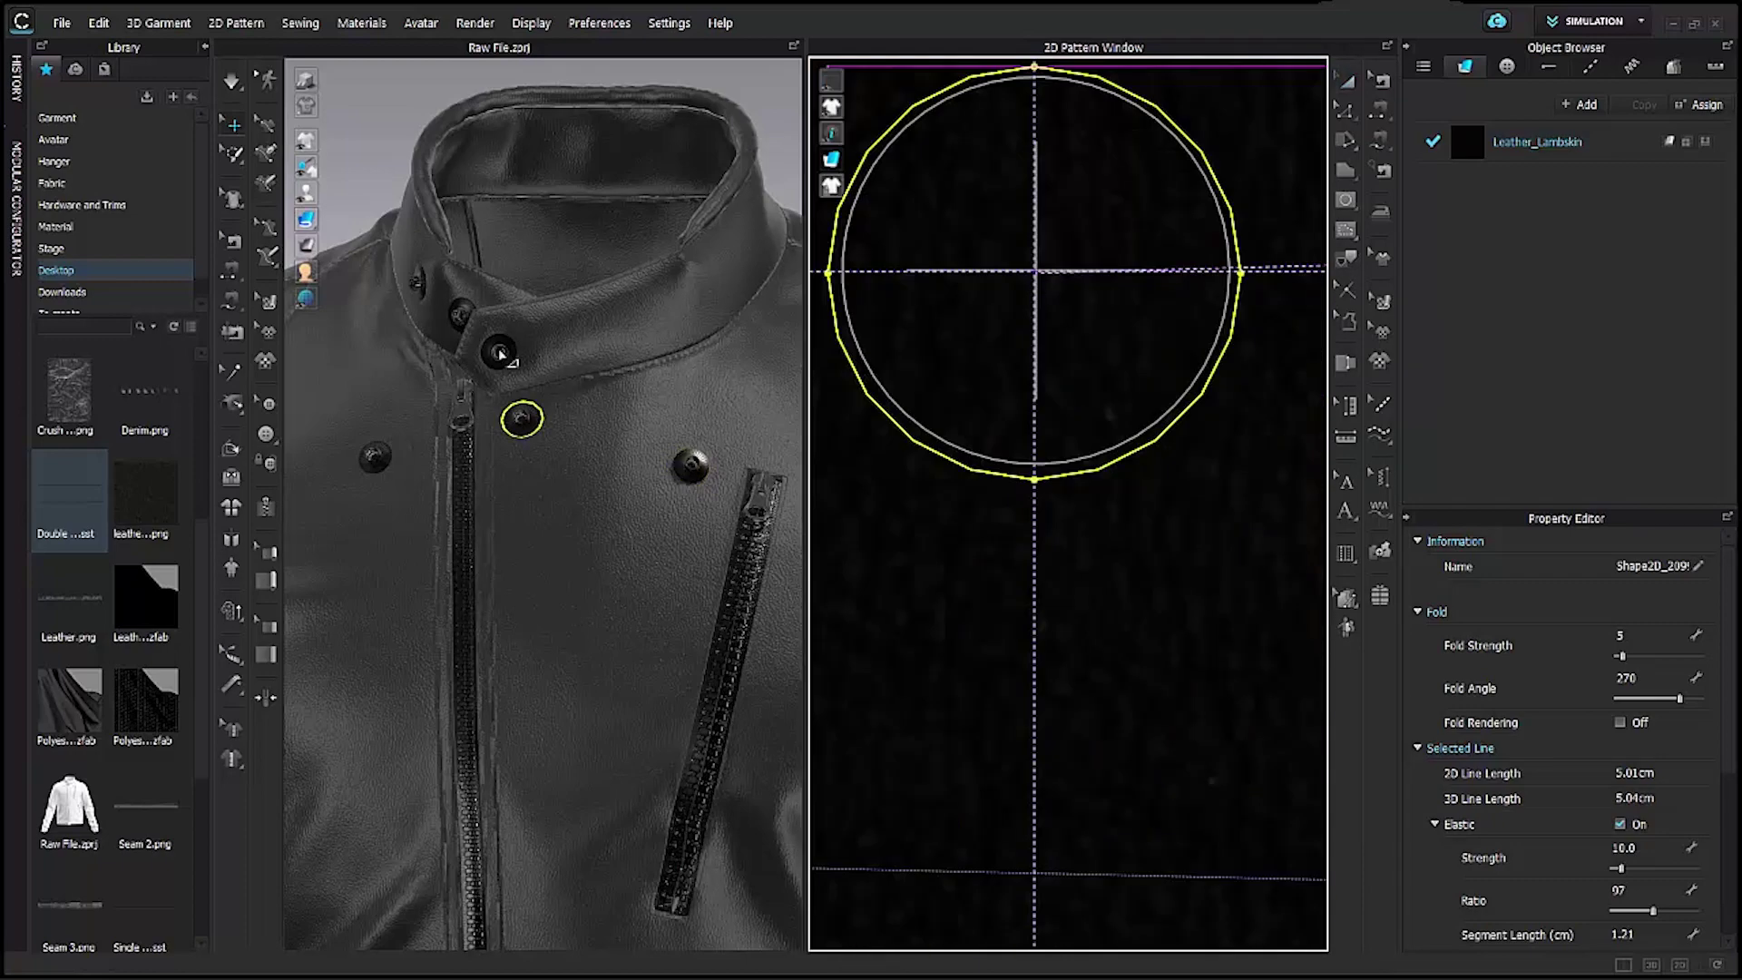
# Paste copies of the circle centred on the two neighbouring buttons of the collar piece.
pyautogui.scroll(-1, 505, 361)
pyautogui.moveTo(505, 361); pyautogui.dragTo(478, 633, button='middle')
pyautogui.moveTo(477, 633); pyautogui.dragTo(513, 620, button='right')
pyautogui.scroll(-6, 1090, 322)
pyautogui.scroll(-5, 1083, 316)
pyautogui.scroll(6, 1152, 453)
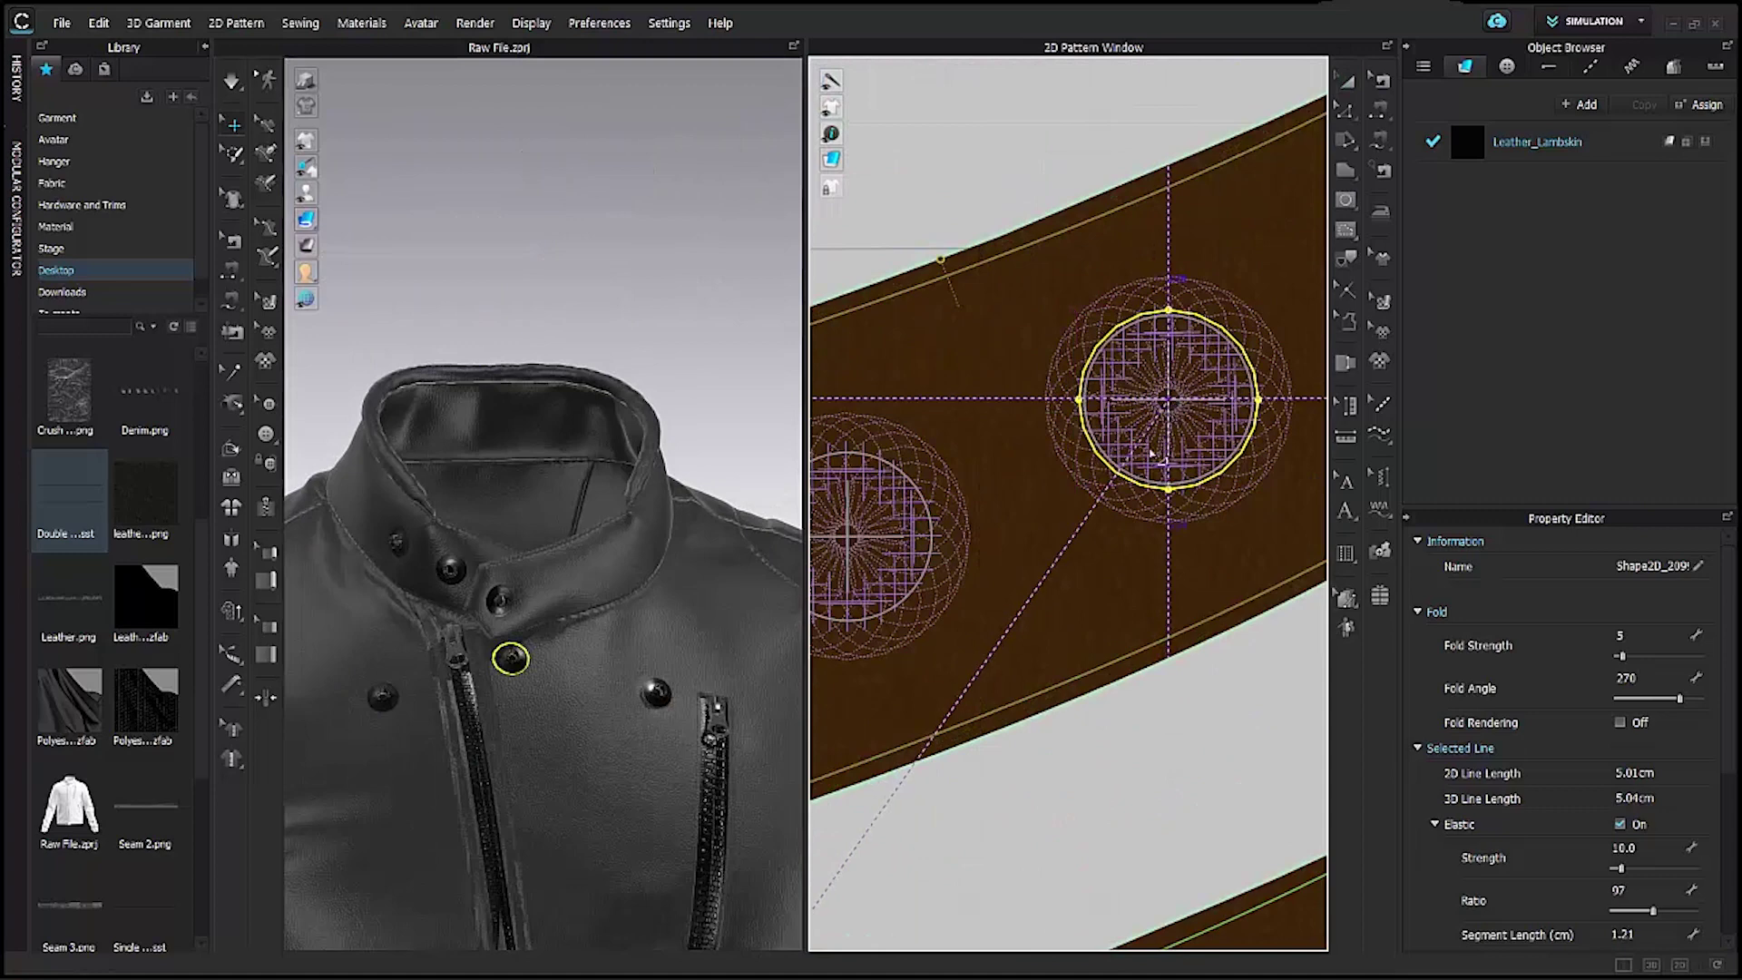
pyautogui.click(1177, 400)
pyautogui.hotkey('ctrl', 'v')
pyautogui.moveTo(863, 540); pyautogui.dragTo(1042, 451, button='middle')
pyautogui.scroll(2, 1042, 450)
pyautogui.click(1022, 448)
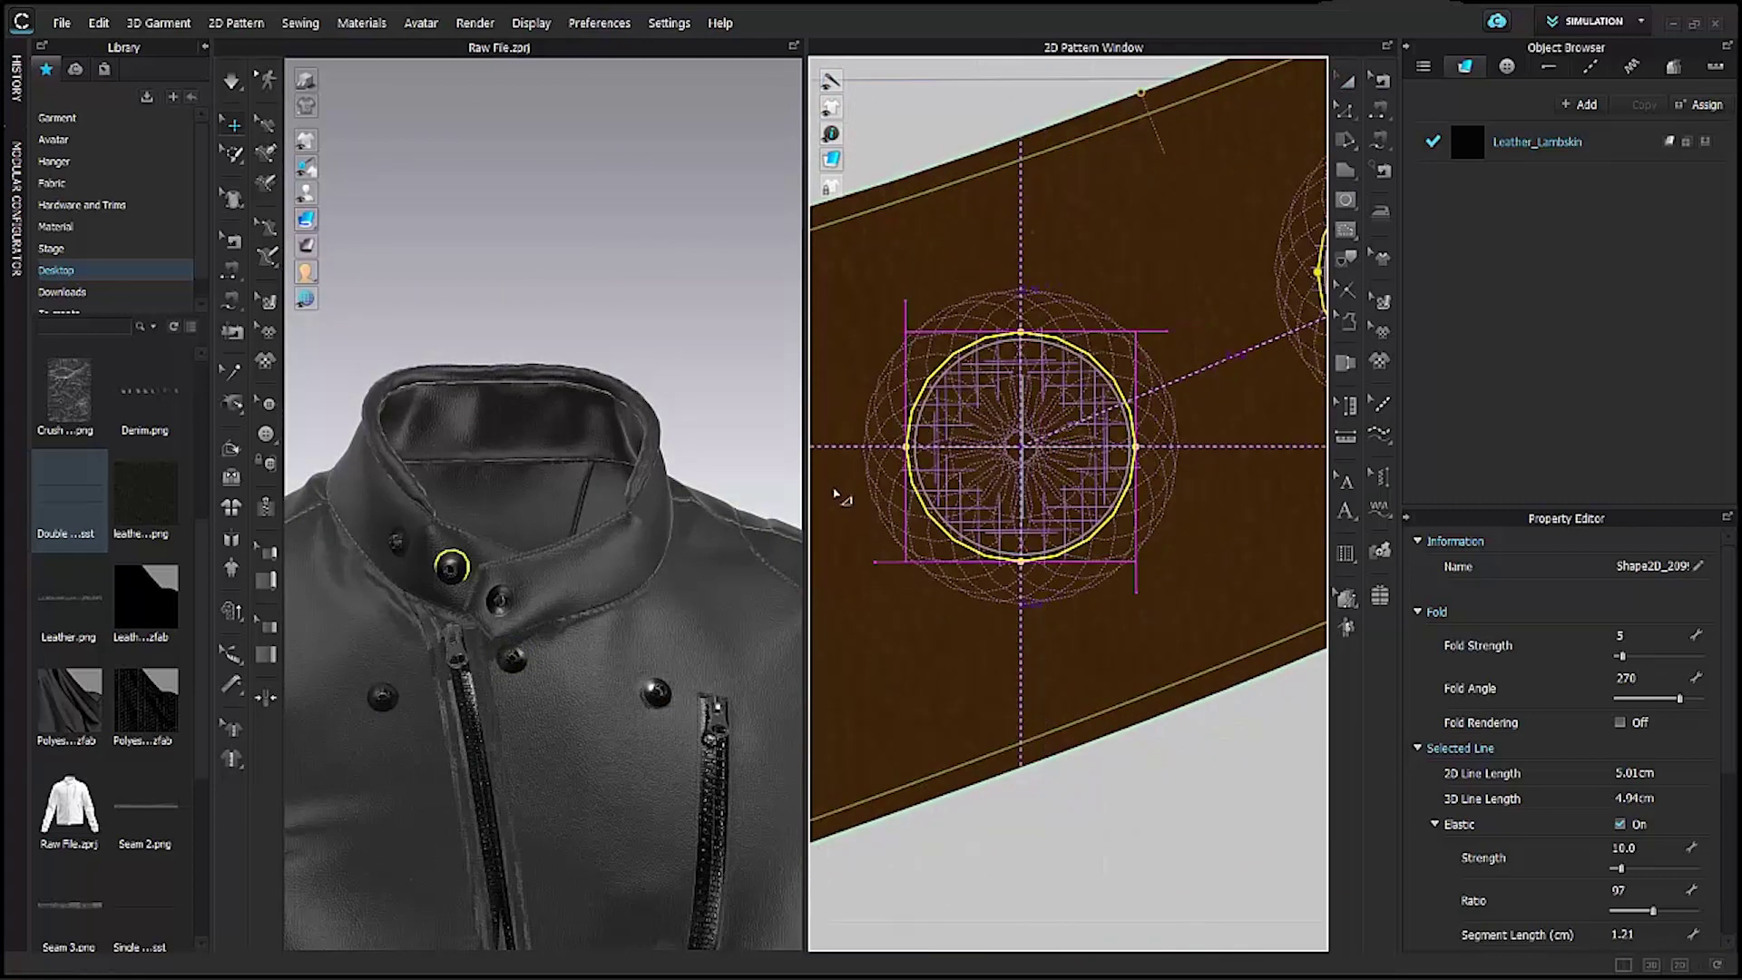
# Paste the circle onto the button at the collar's pointed tip and simulate the jacket.
pyautogui.scroll(-6, 1023, 435)
pyautogui.hotkey('ctrl', 'v')
pyautogui.moveTo(922, 463); pyautogui.dragTo(1542, 521, button='middle')
pyautogui.scroll(5, 932, 426)
pyautogui.click(971, 364)
pyautogui.moveTo(573, 637); pyautogui.dragTo(595, 667, button='right')
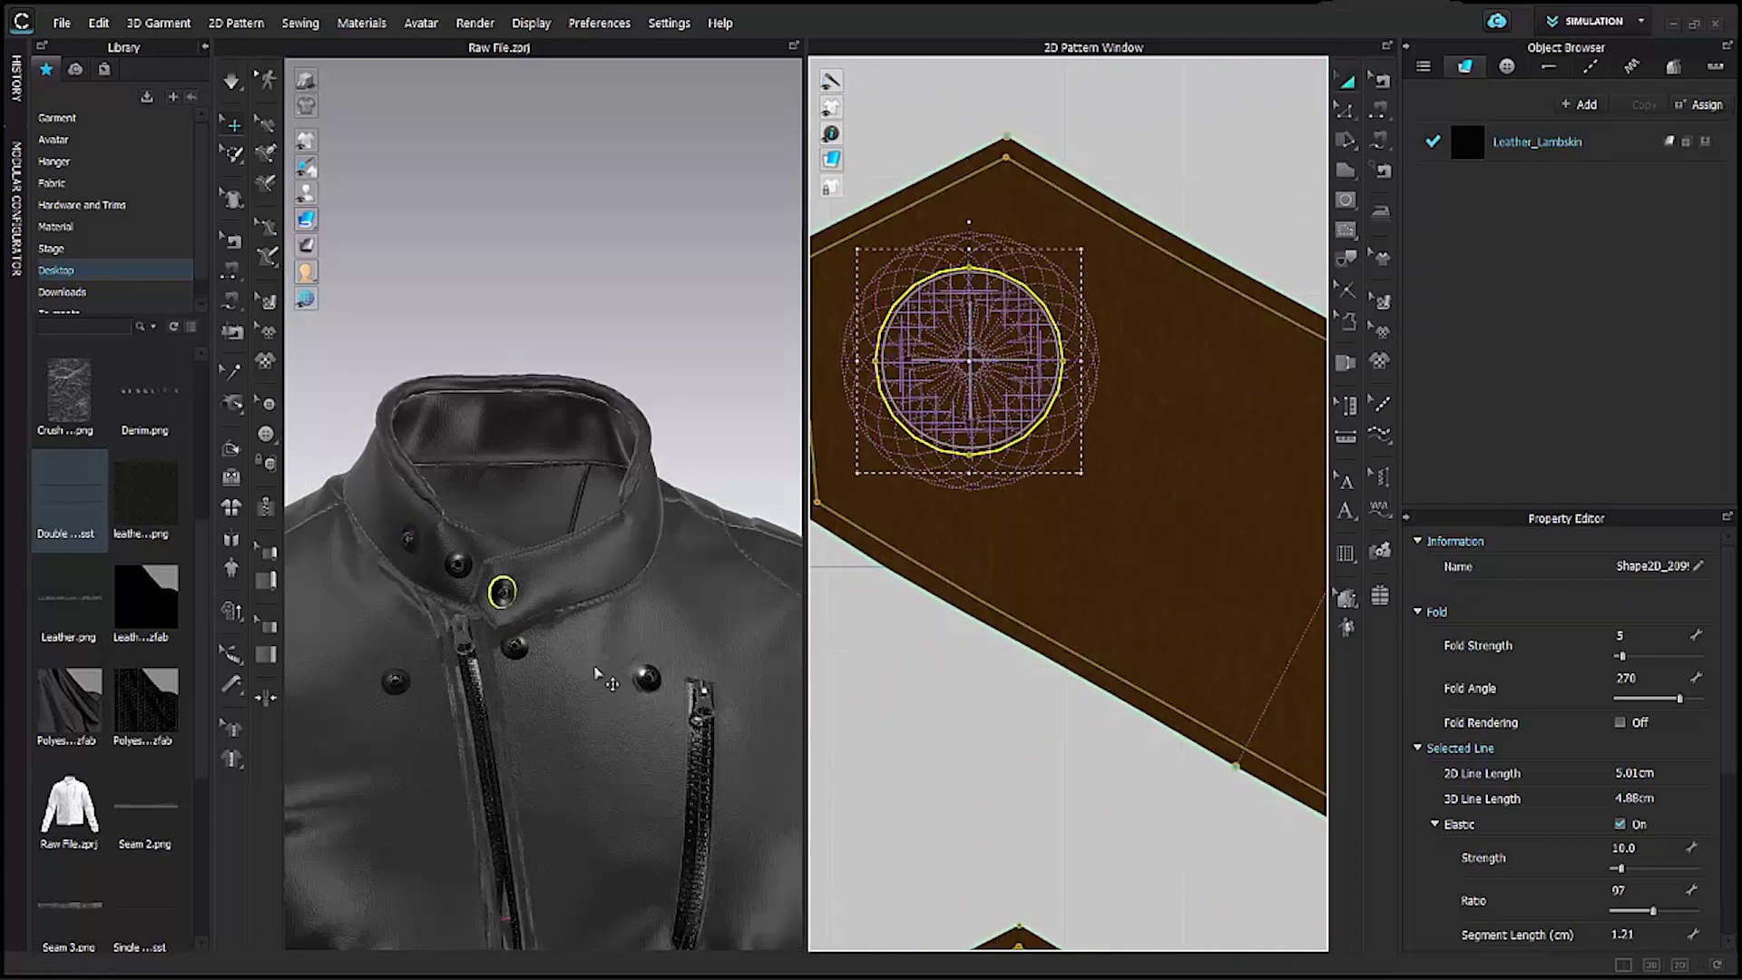
pyautogui.moveTo(644, 689); pyautogui.dragTo(636, 495, button='middle')
pyautogui.click(231, 78)
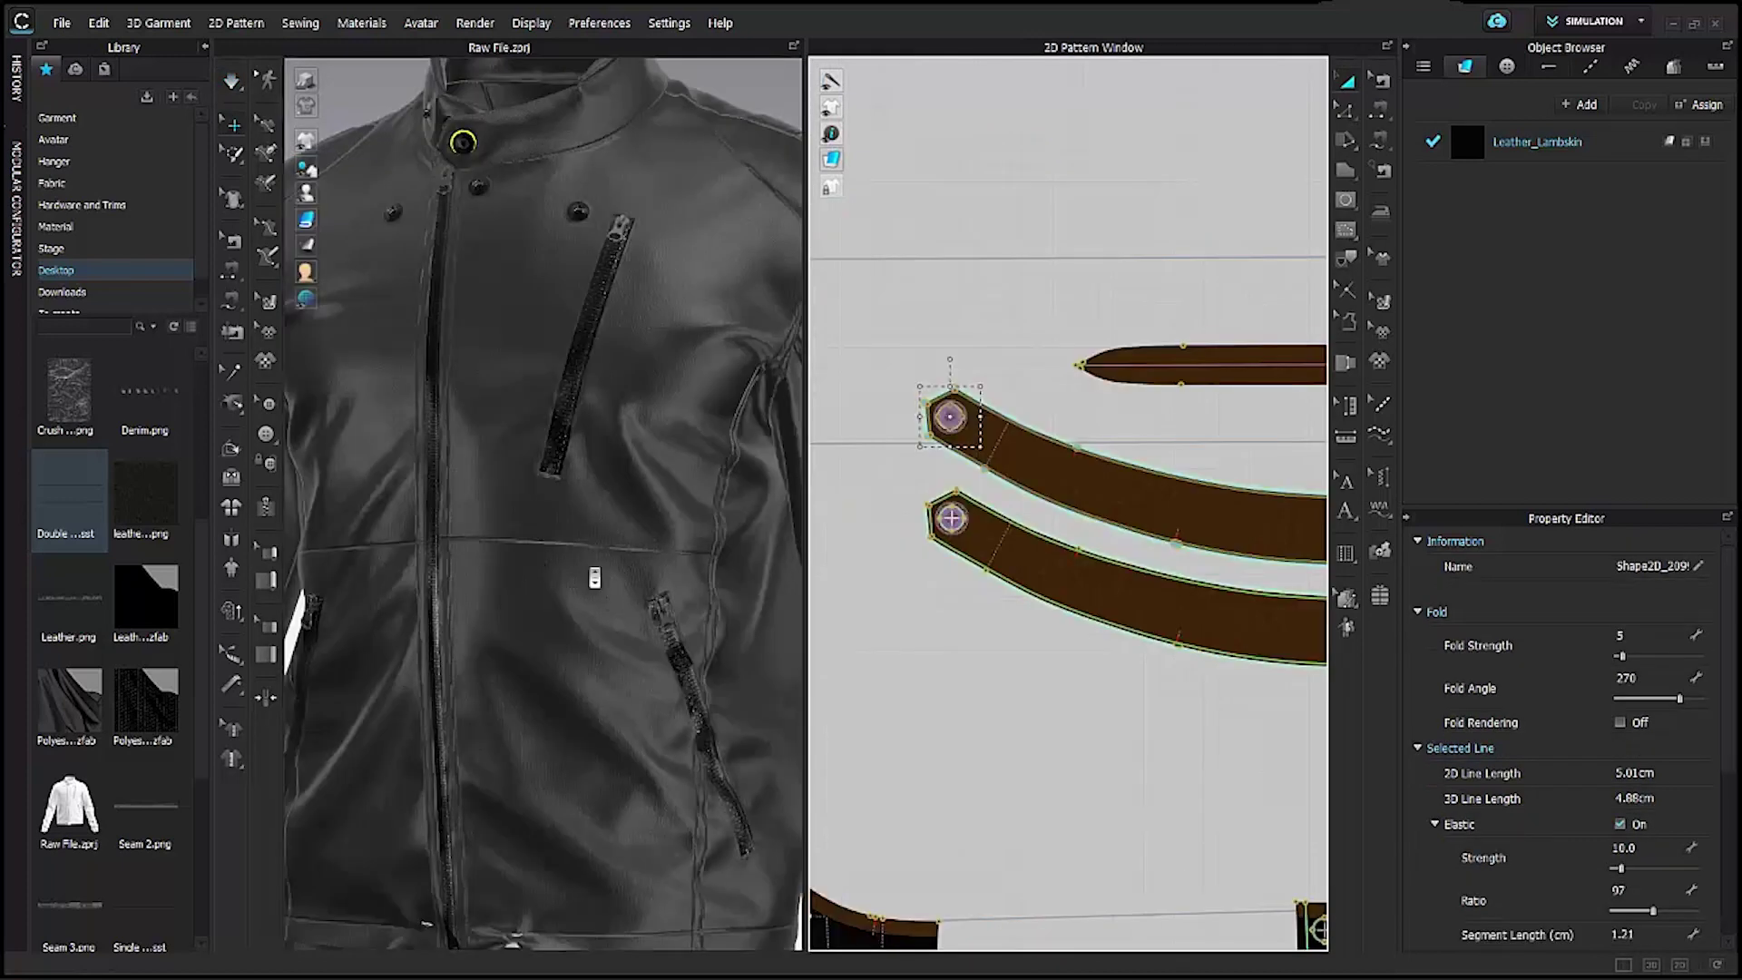
# Examine the seams, zippers and button areas on the front of the simulated jacket.
pyautogui.scroll(3, 594, 578)
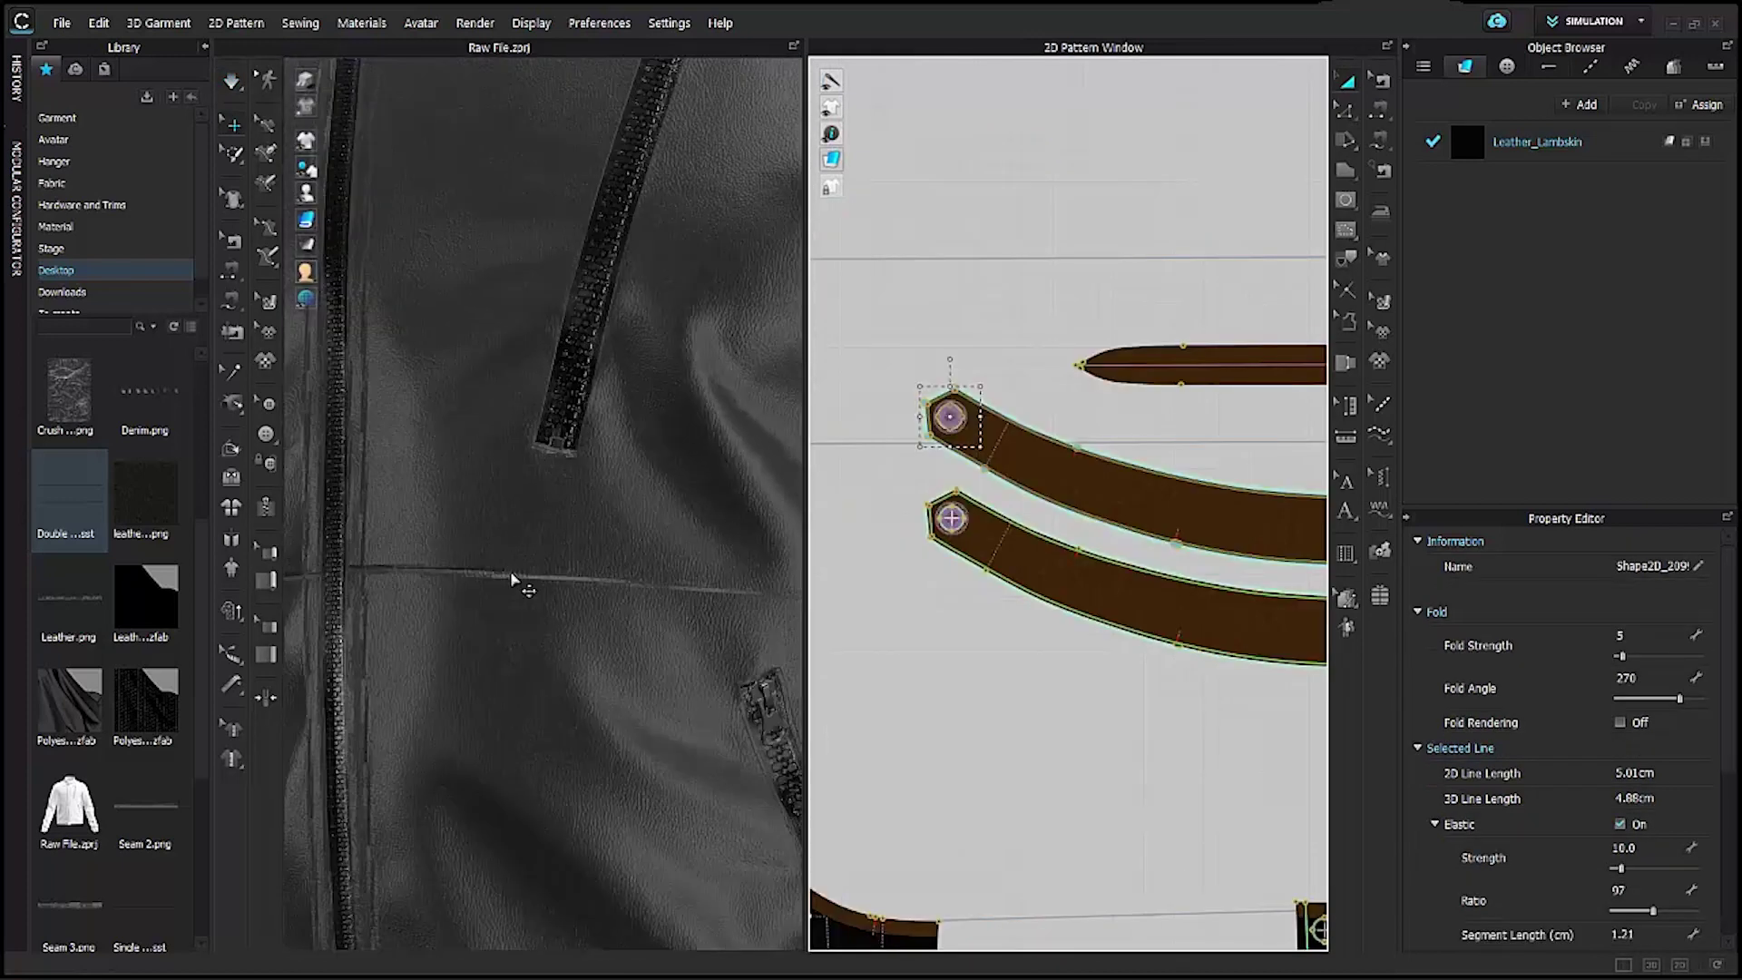
pyautogui.scroll(-2, 642, 585)
pyautogui.scroll(-5, 641, 600)
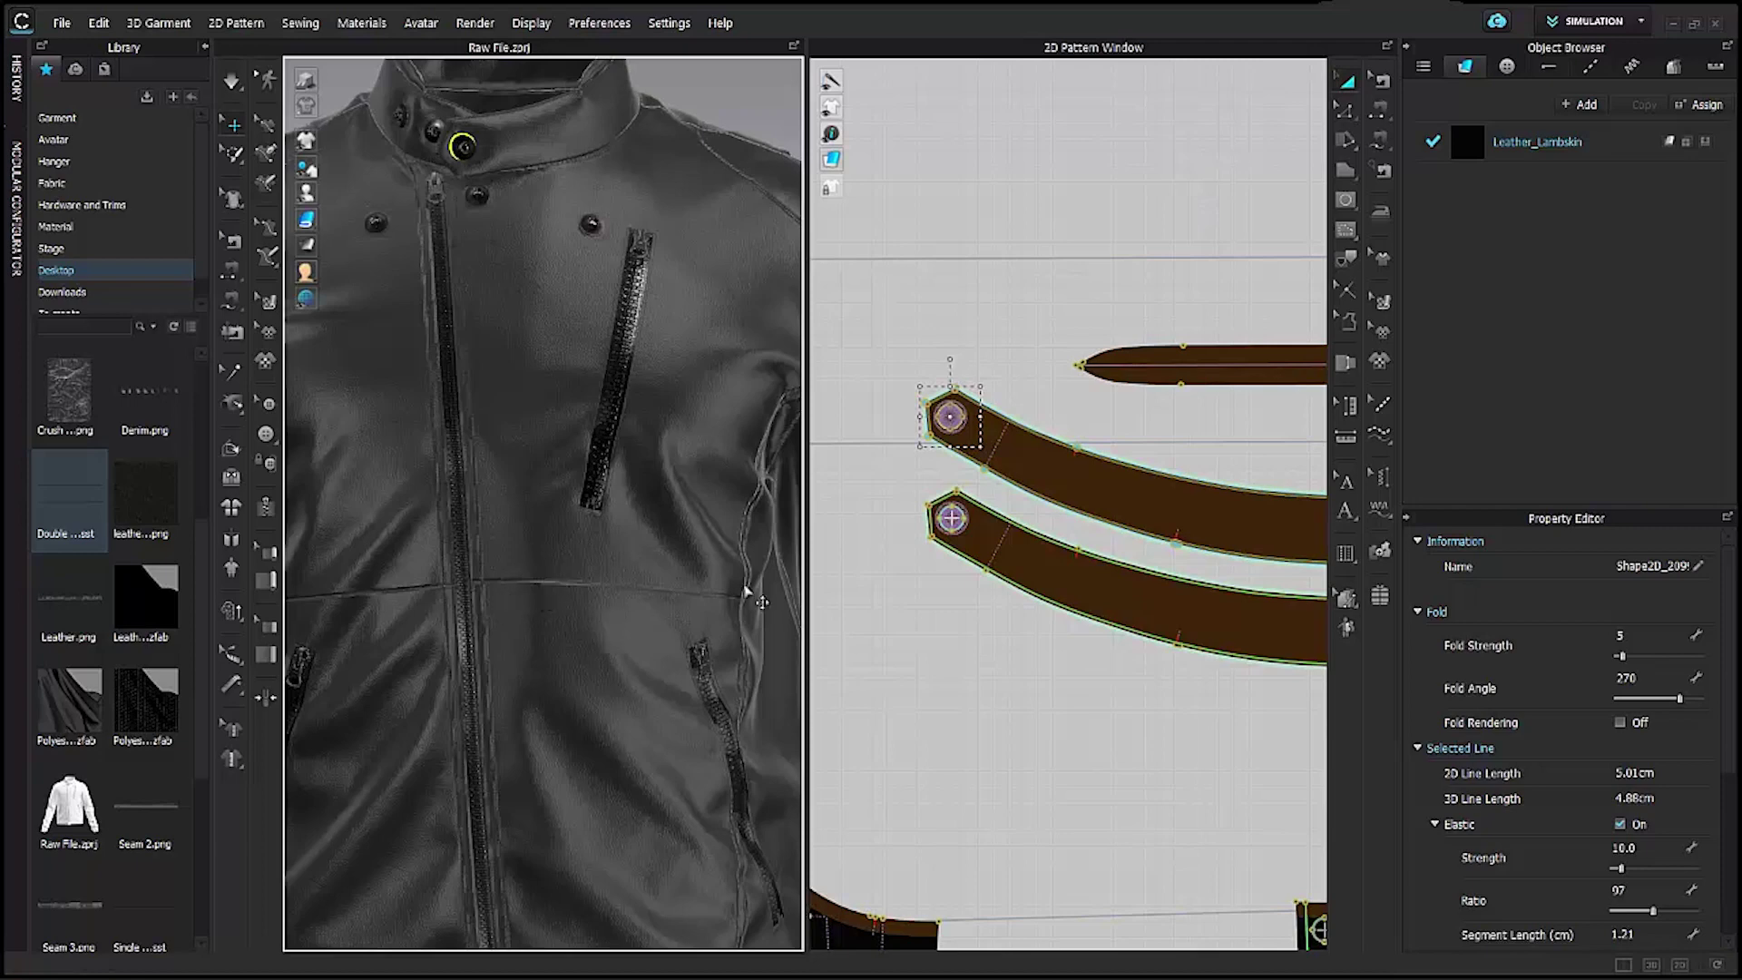
pyautogui.scroll(-4, 1010, 716)
pyautogui.scroll(-3, 1010, 717)
pyautogui.moveTo(575, 668); pyautogui.dragTo(544, 689, button='right')
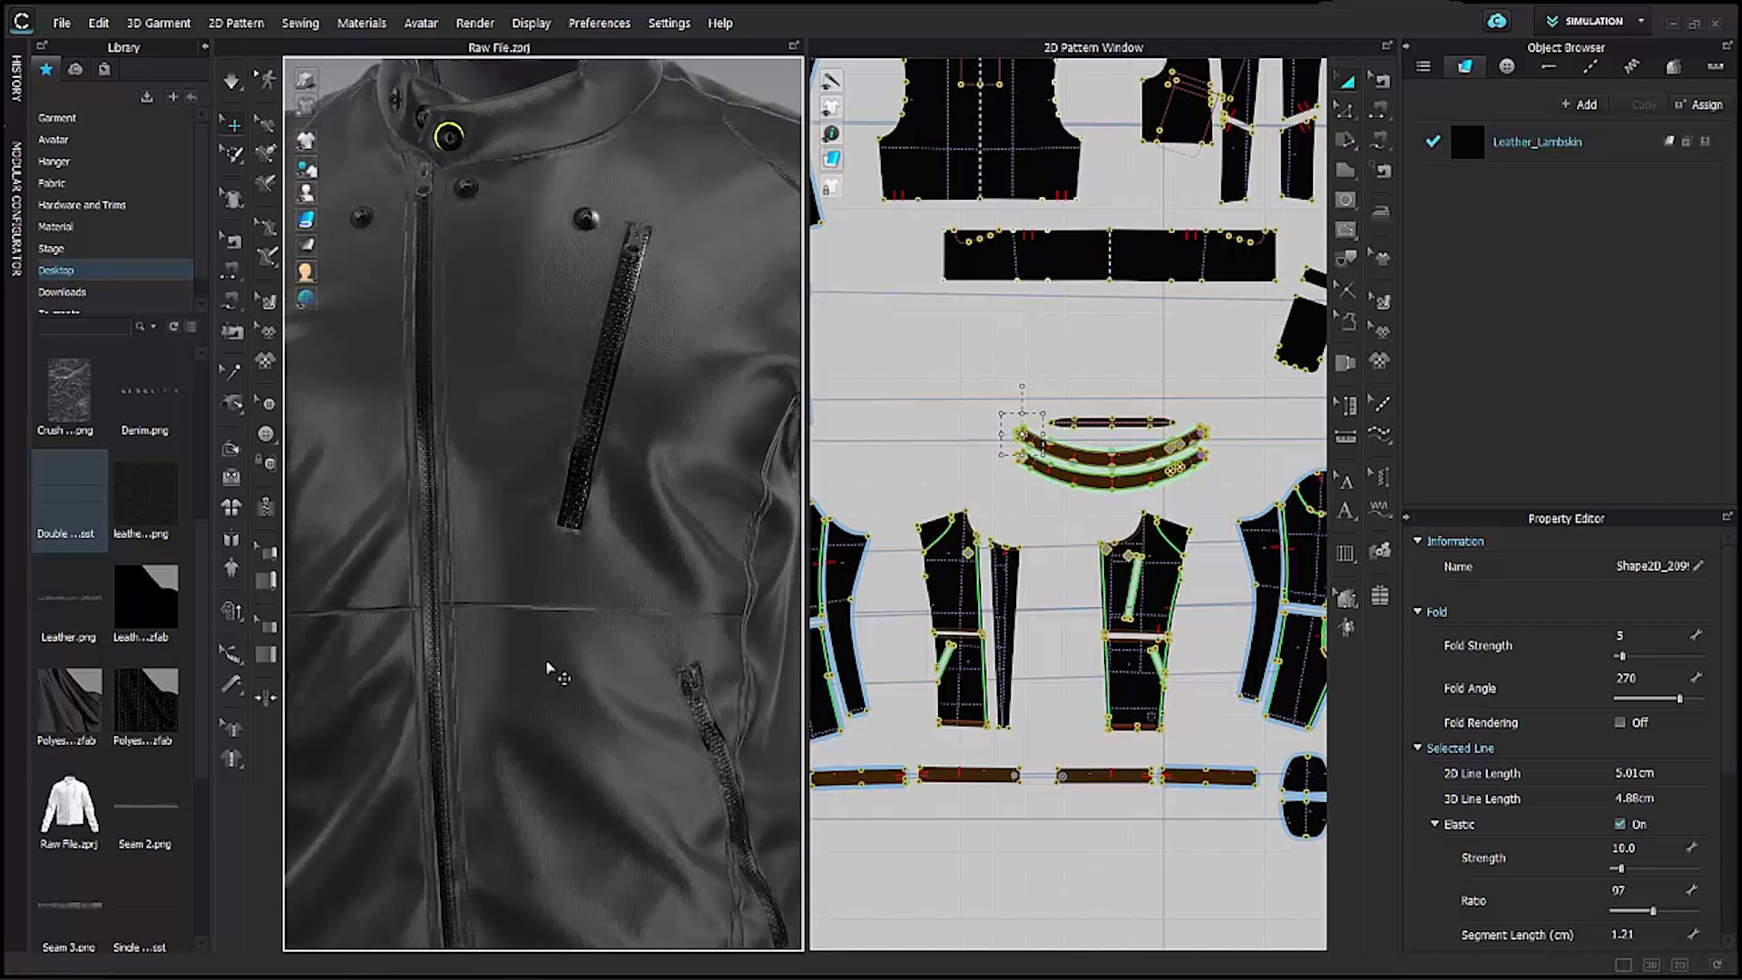
# Set the fold angle of the horizontal seams joining the upper and lower front panels to 270, and simulate the jacket.
pyautogui.click(537, 610)
pyautogui.click(1380, 80)
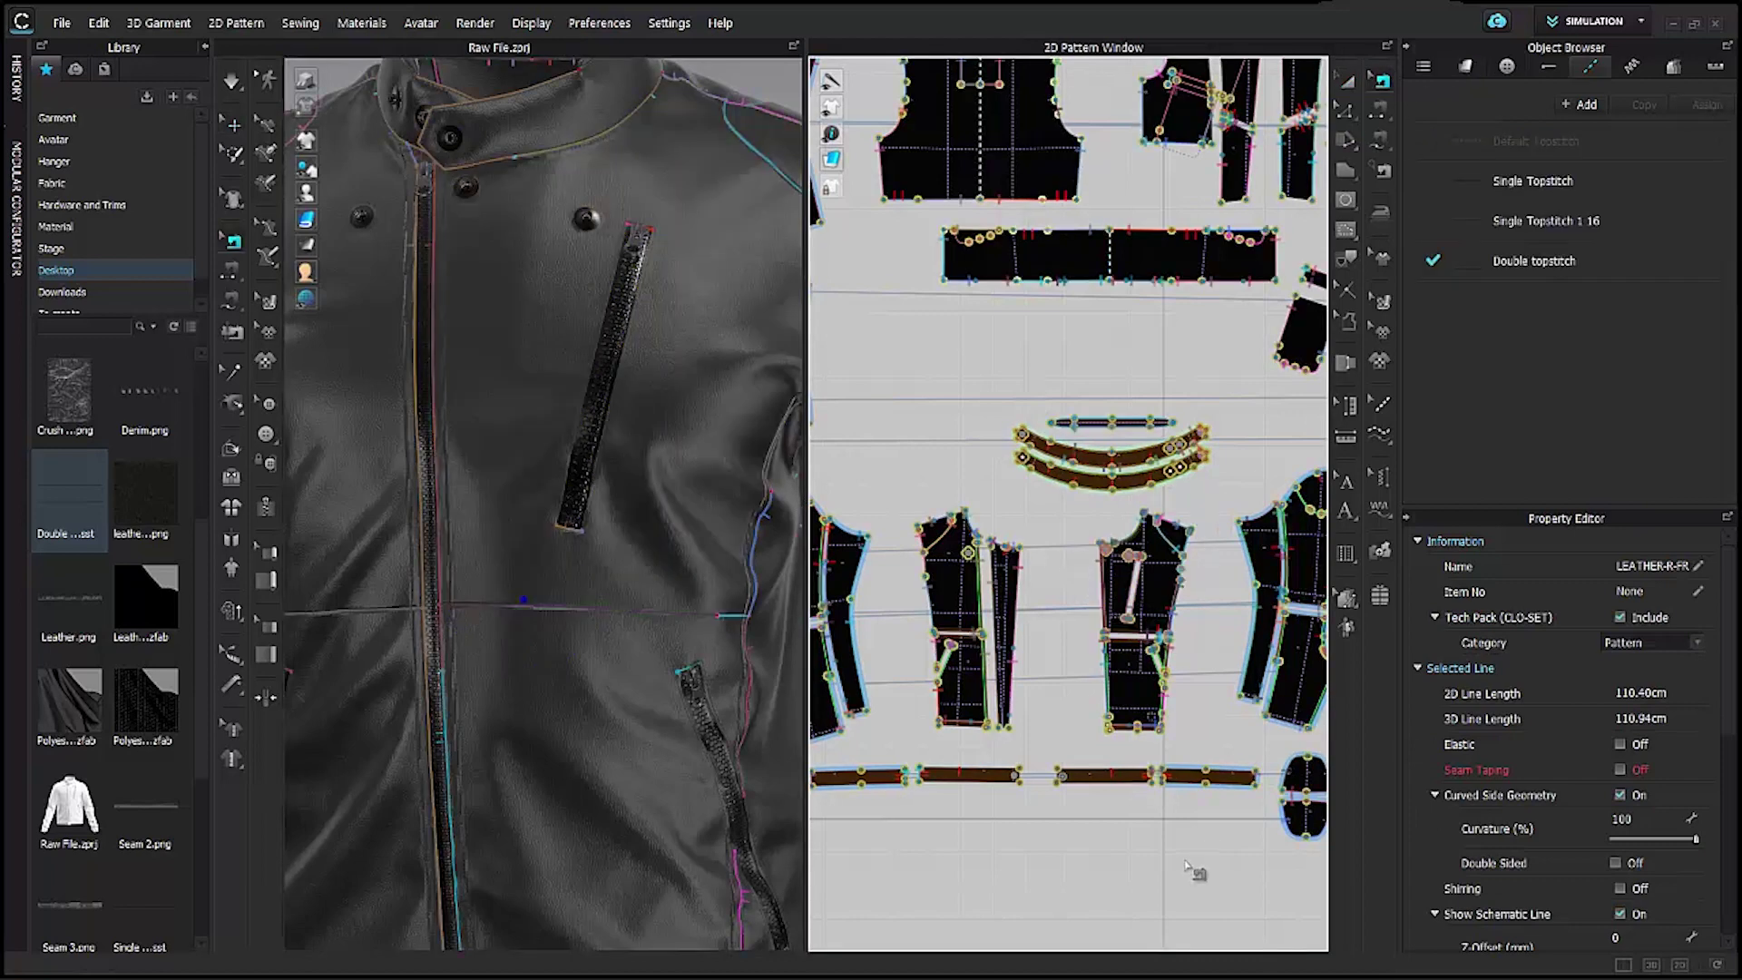
pyautogui.scroll(6, 1188, 708)
pyautogui.click(1098, 420)
pyautogui.keyDown('shift'); pyautogui.click(1179, 420); pyautogui.keyUp('shift')
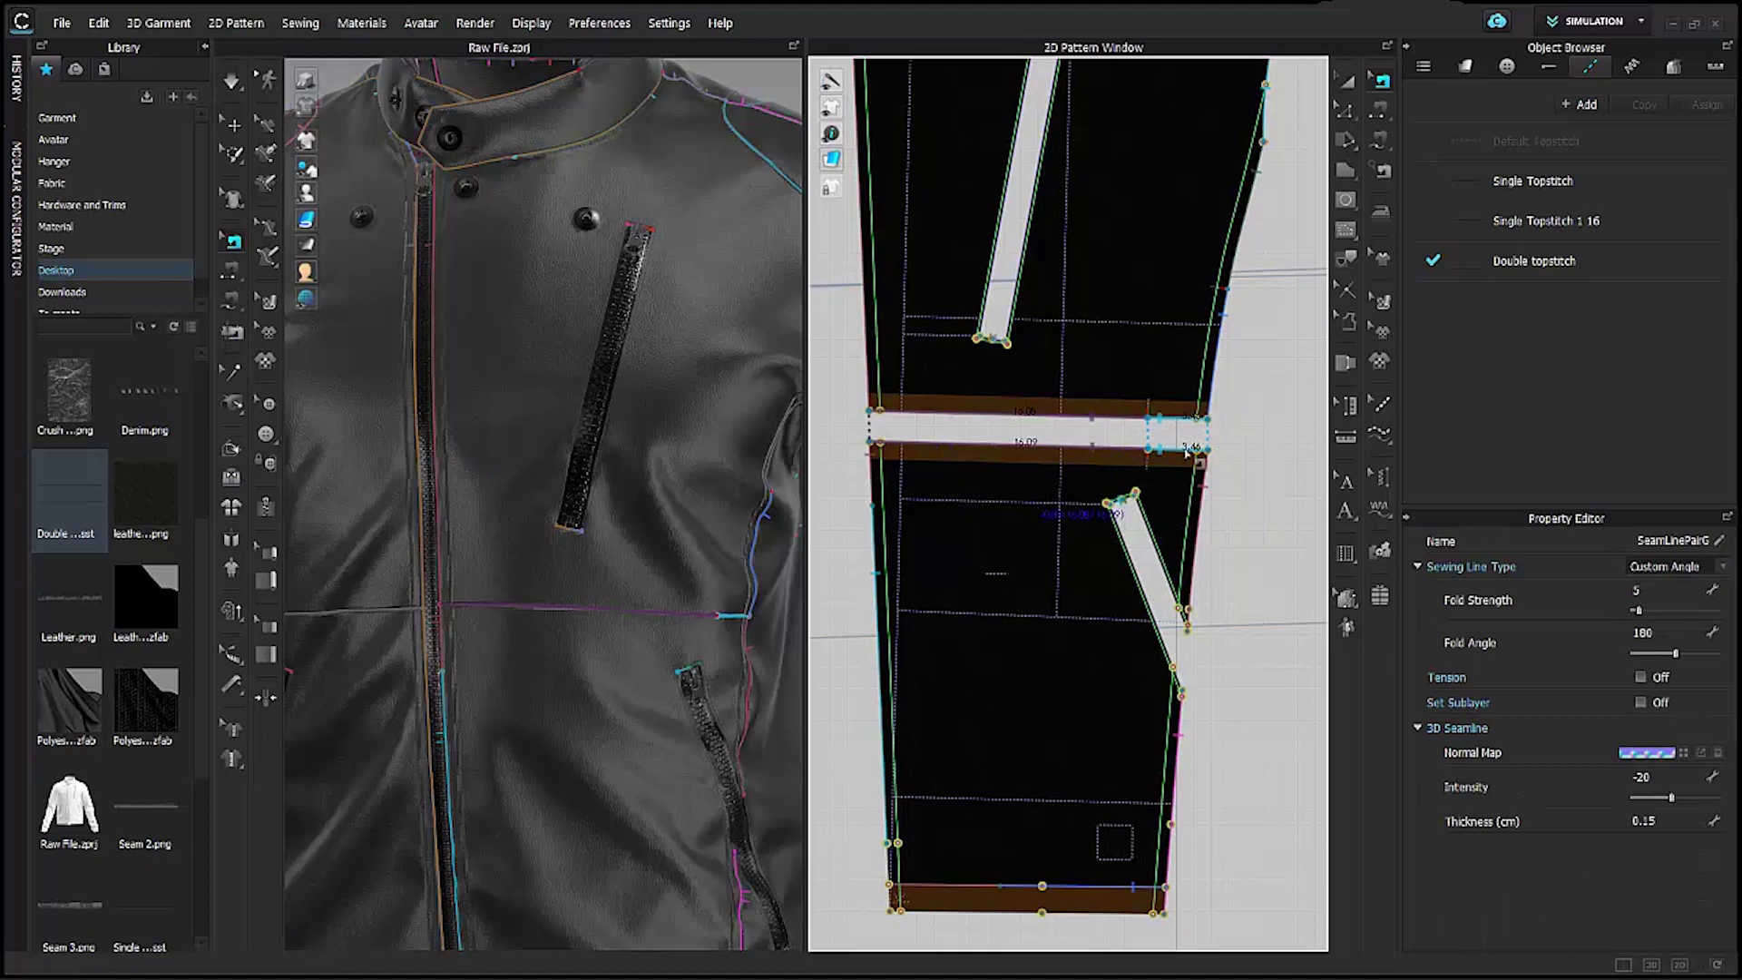
pyautogui.scroll(-5, 1007, 499)
pyautogui.scroll(5, 1025, 490)
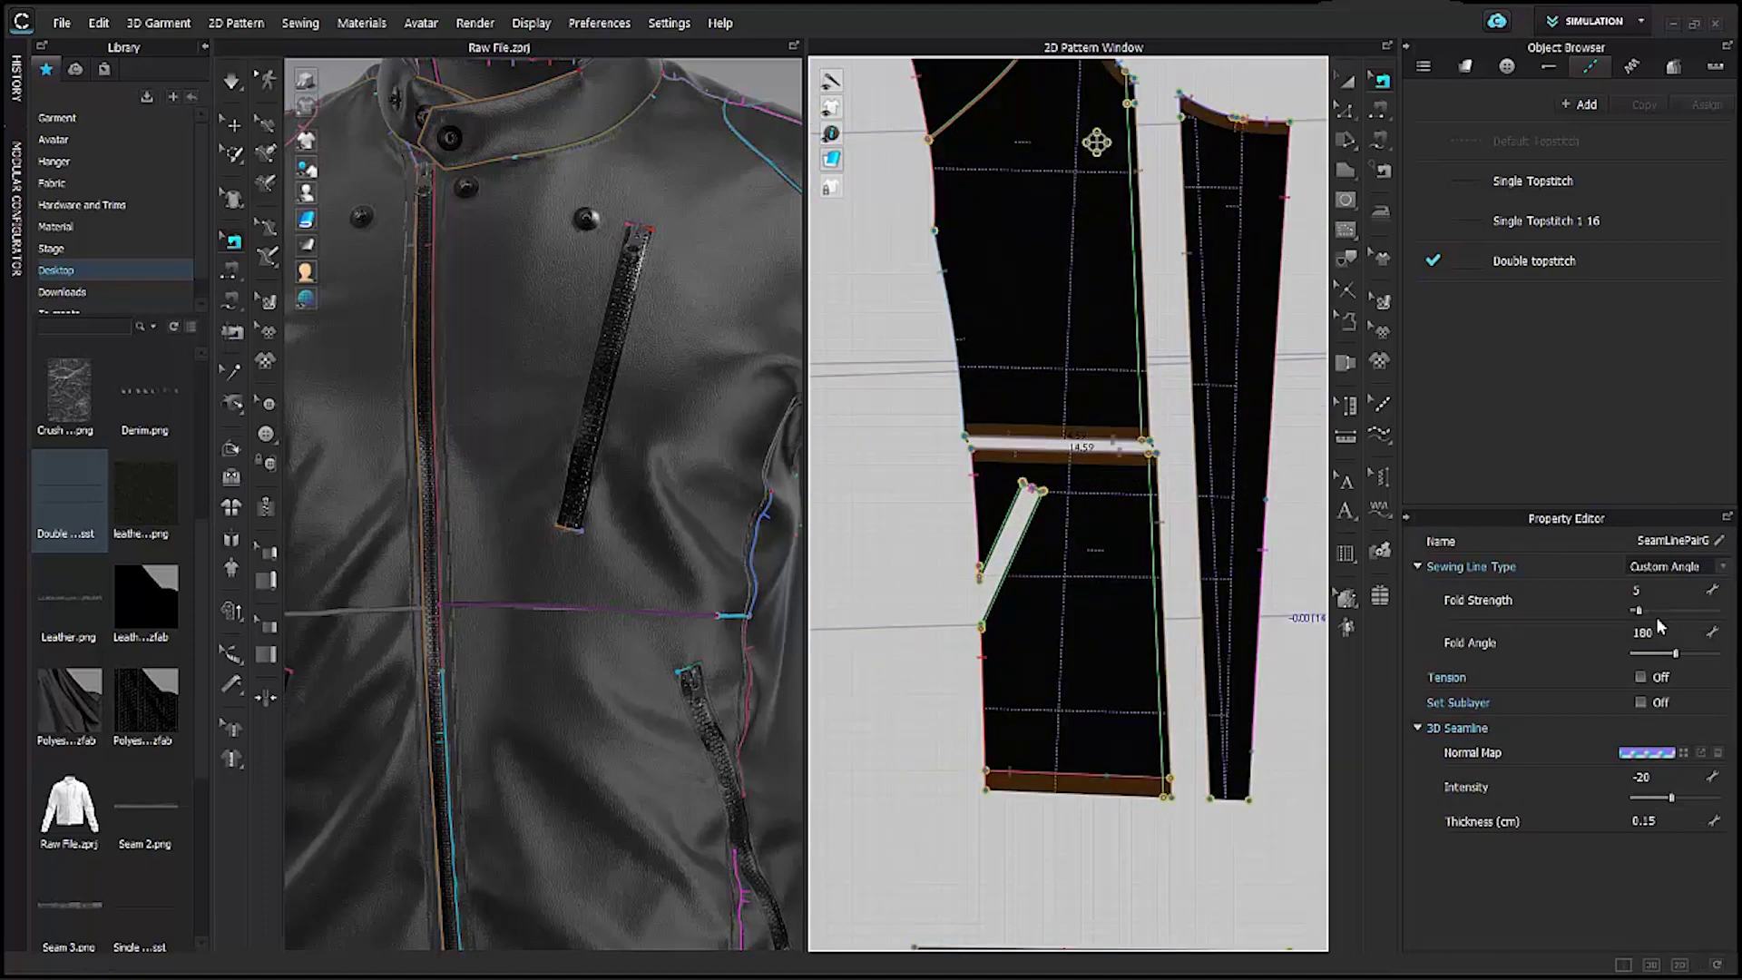
pyautogui.click(1657, 631)
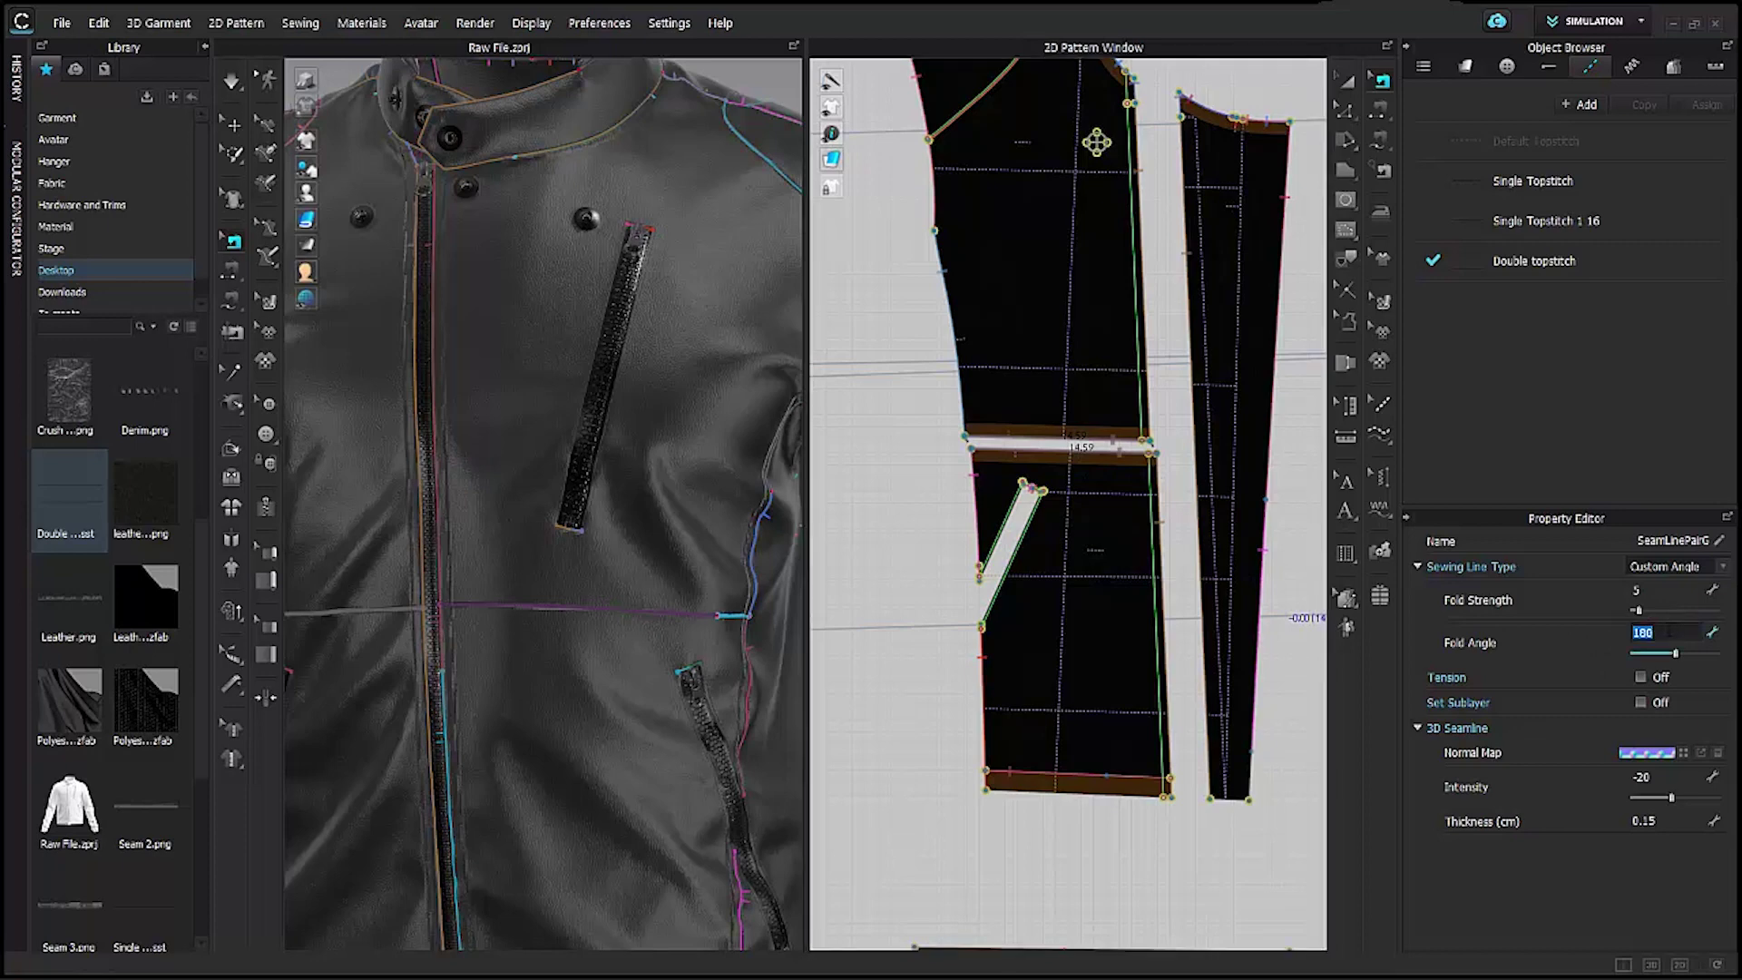
pyautogui.press('Return')
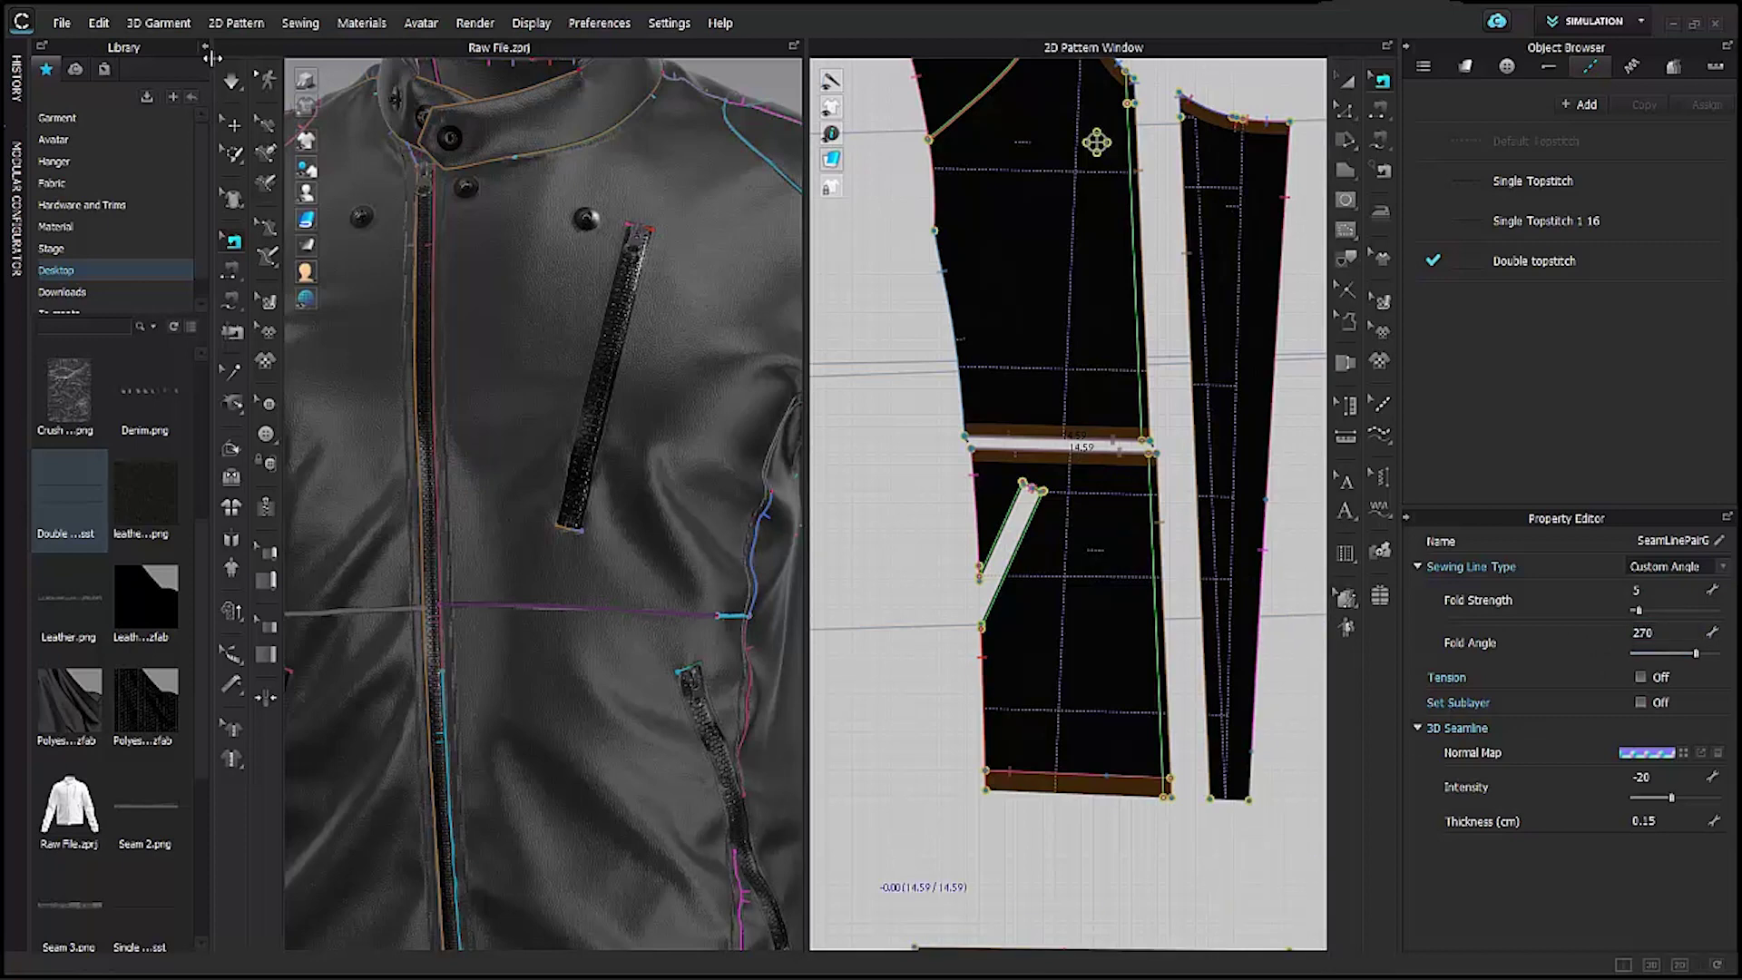
pyautogui.click(231, 89)
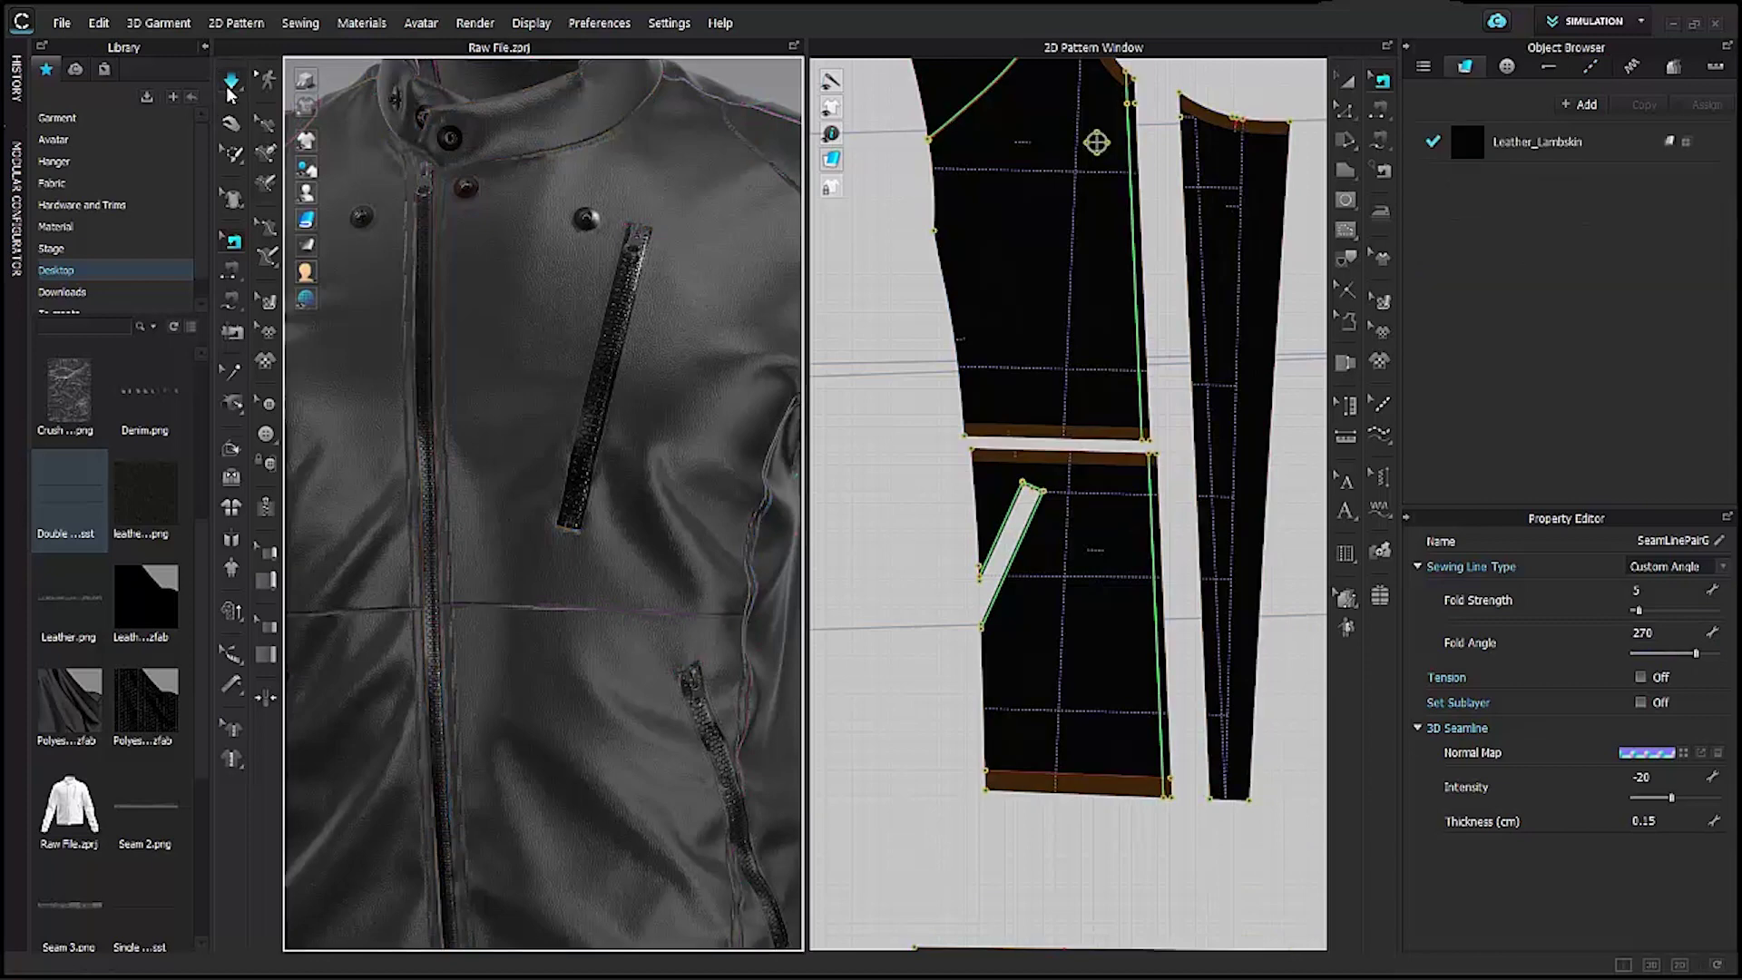
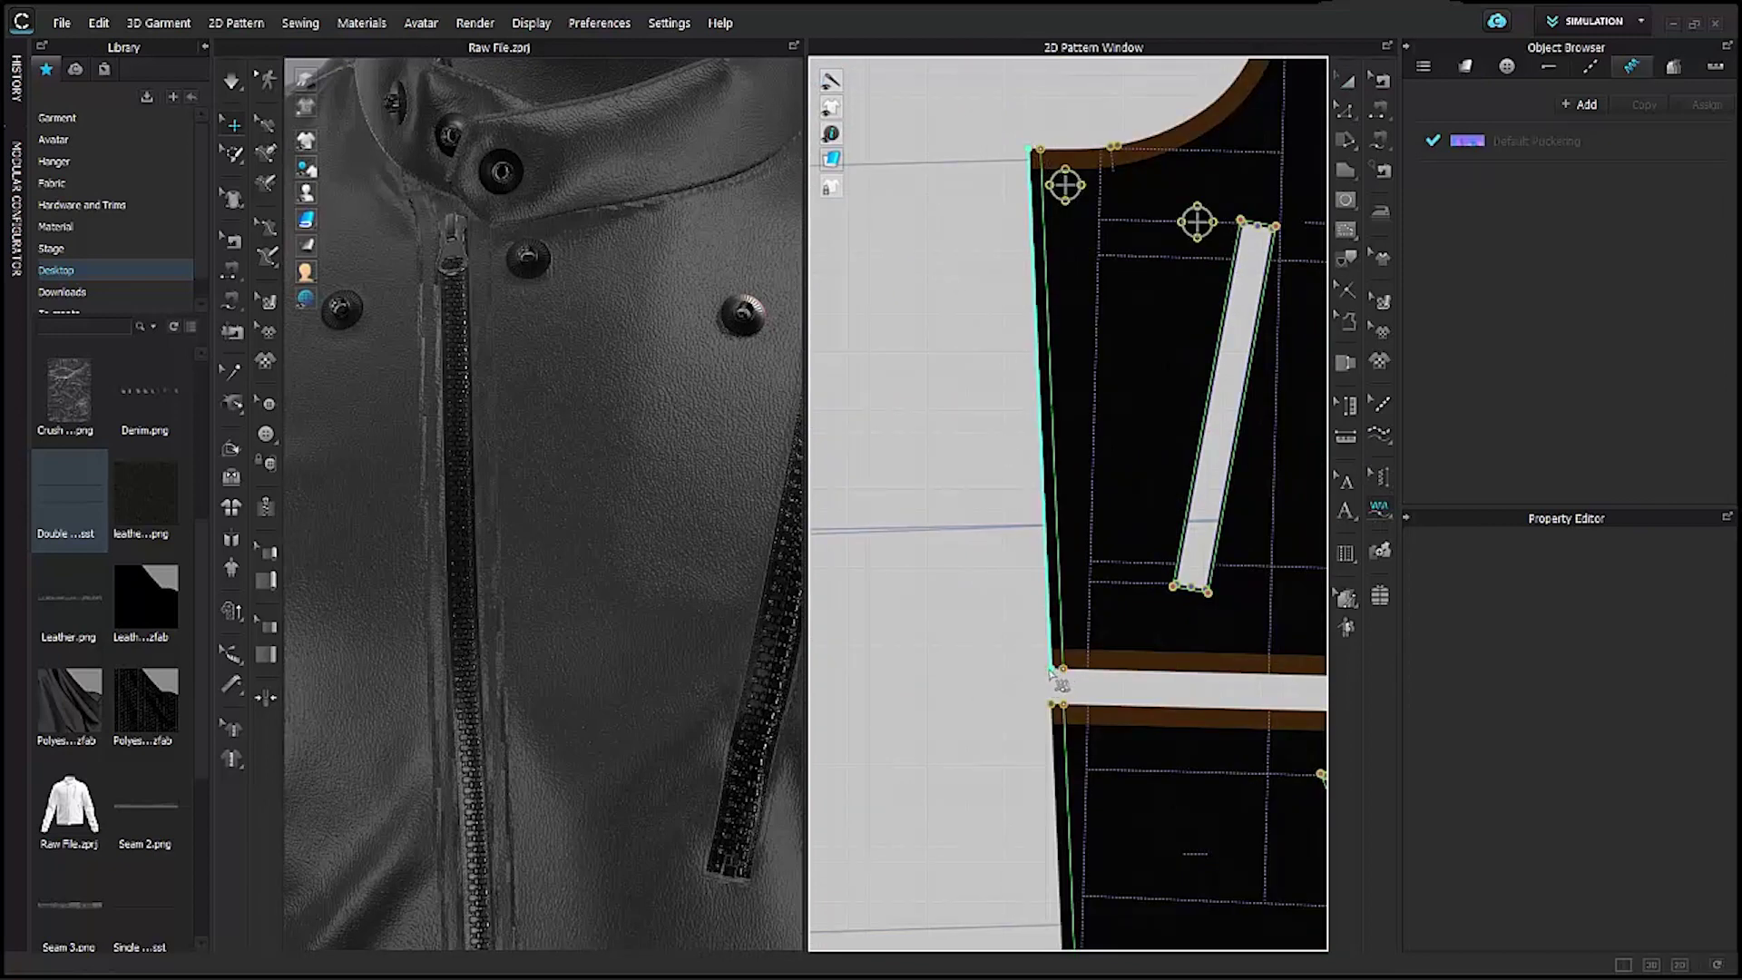
# Add puckering along the zipper edge of the lower front panel, from the horizontal seam down to the hem.
pyautogui.click(1061, 715)
pyautogui.scroll(-3, 1026, 798)
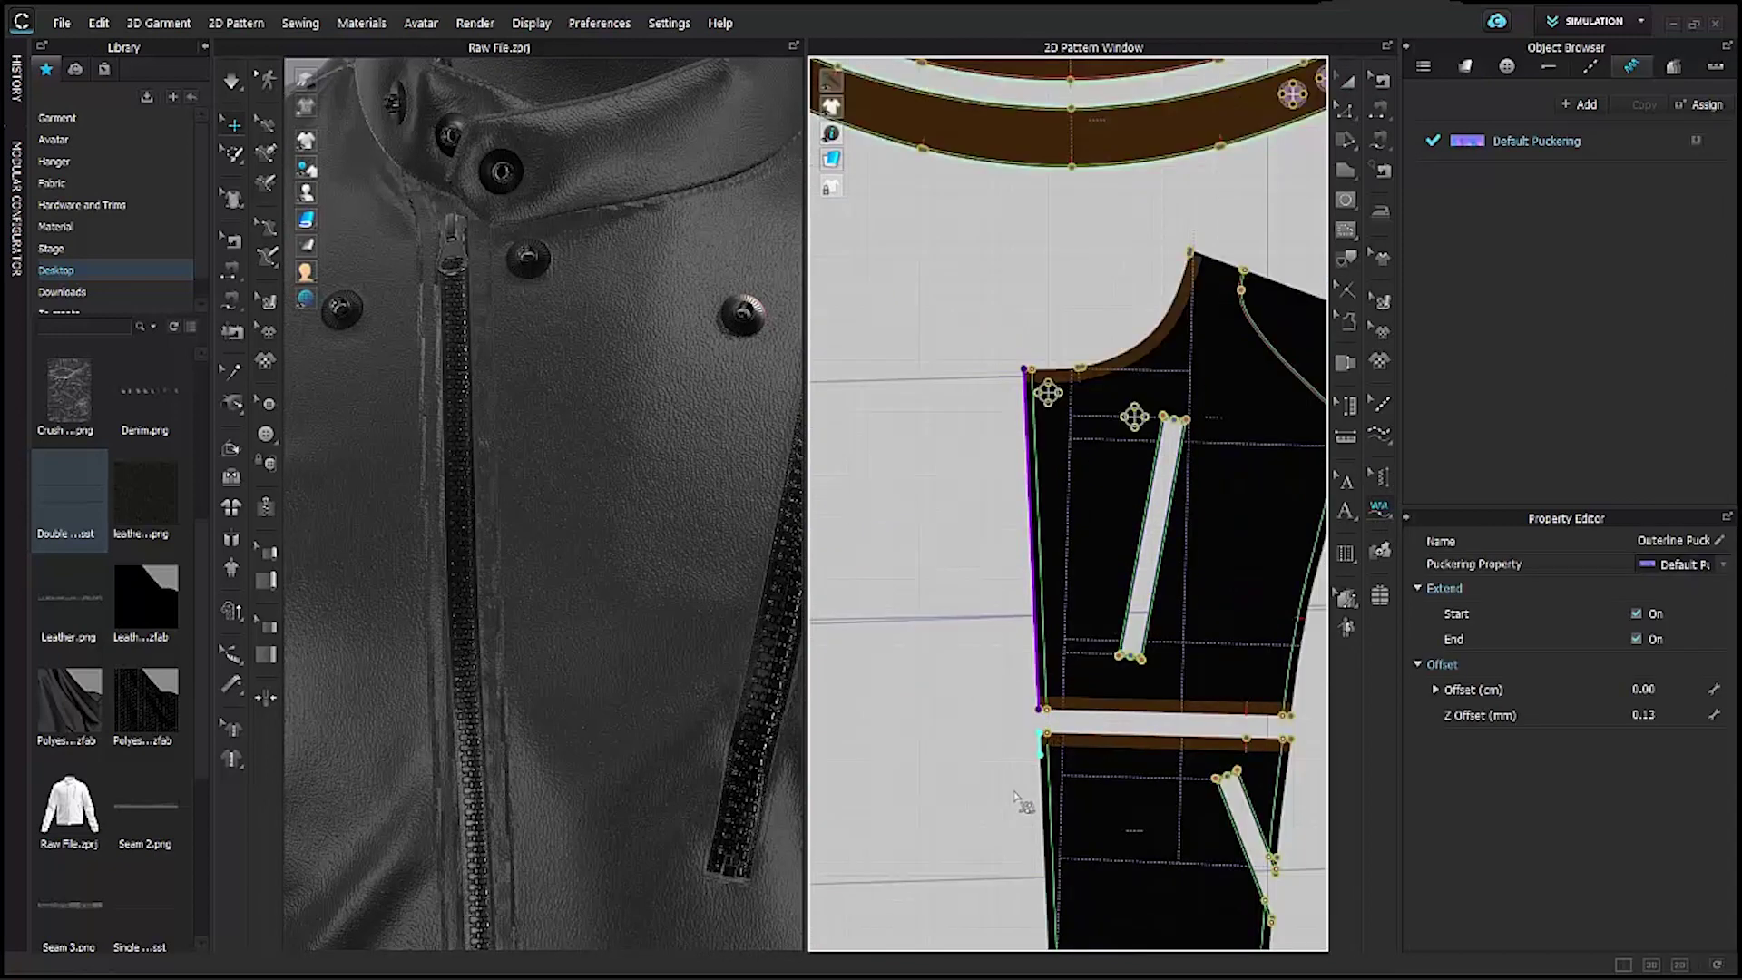
pyautogui.moveTo(1026, 801); pyautogui.dragTo(1015, 381, button='middle')
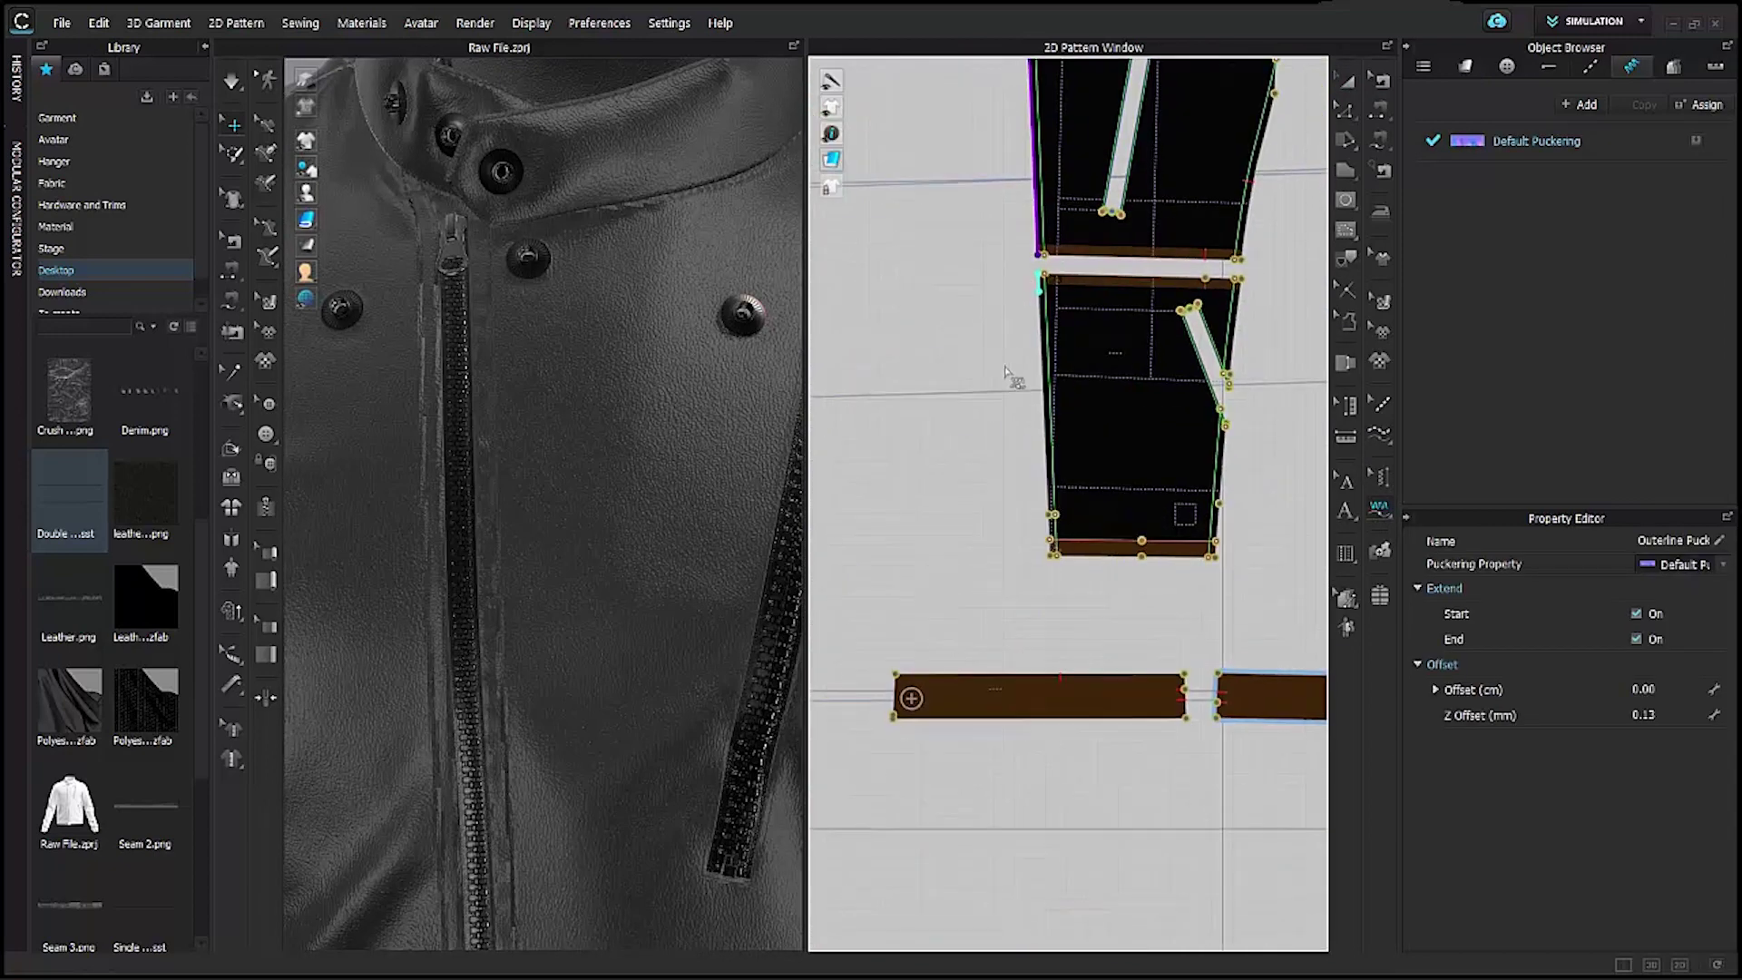
pyautogui.click(1047, 565)
pyautogui.moveTo(949, 354); pyautogui.dragTo(931, 607, button='middle')
pyautogui.moveTo(651, 589); pyautogui.dragTo(665, 490, button='right')
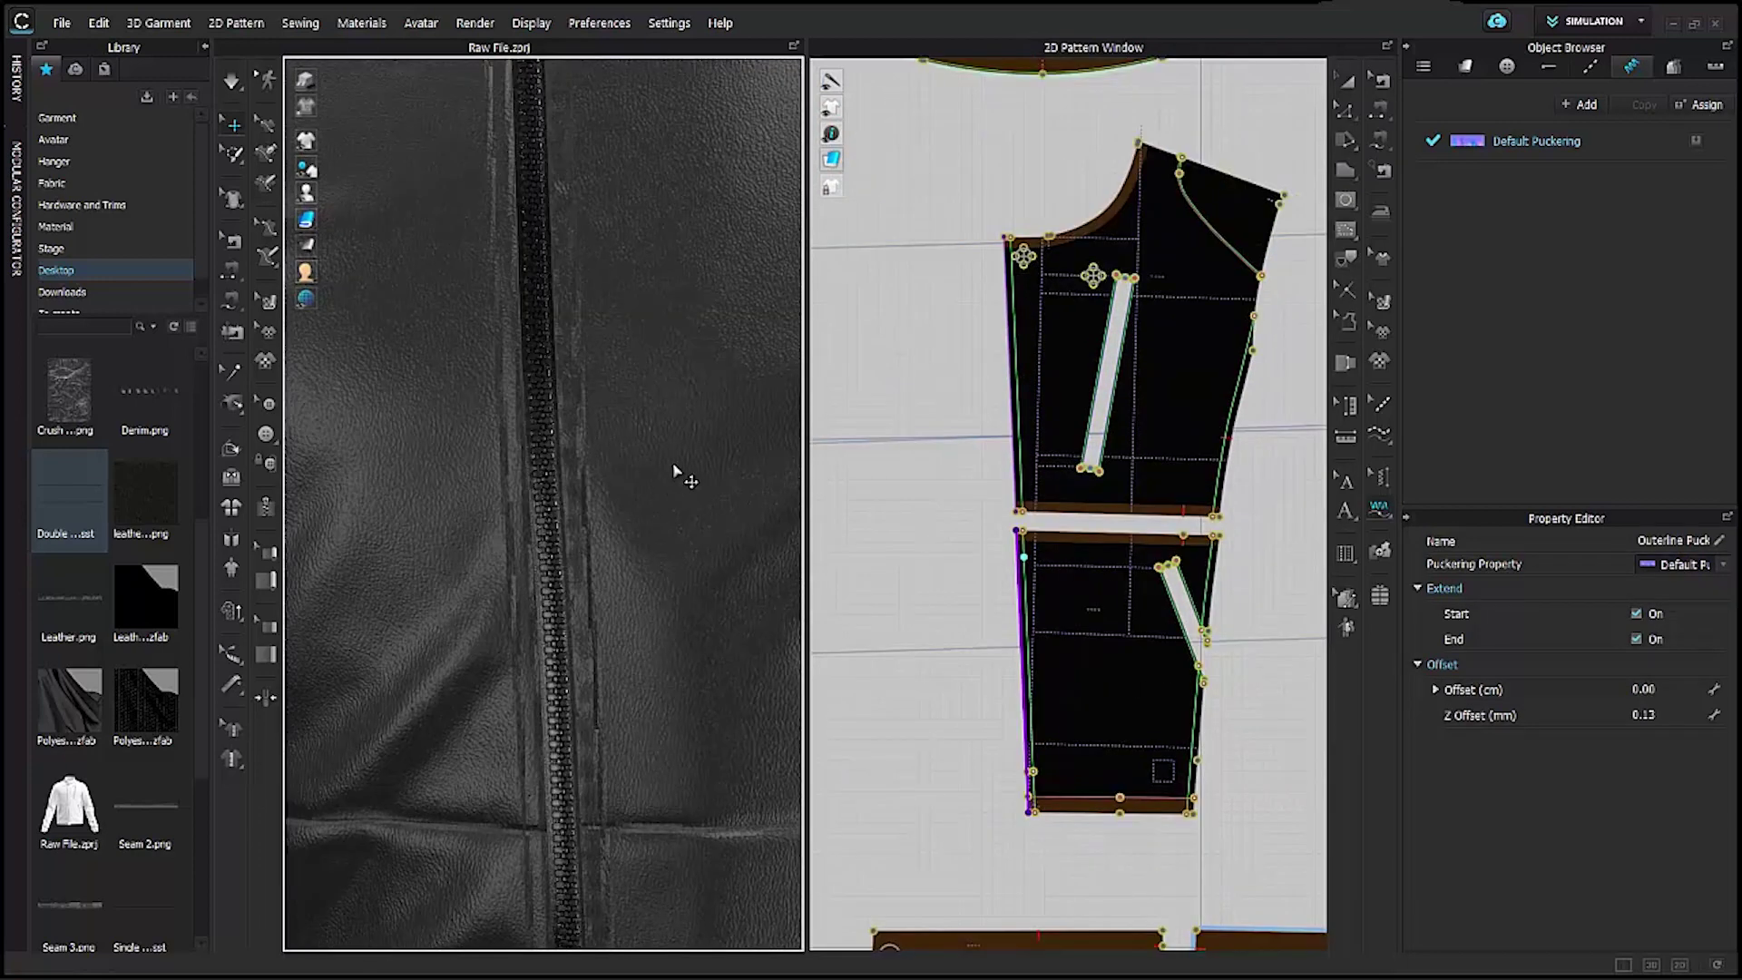
pyautogui.moveTo(680, 475); pyautogui.dragTo(603, 576, button='middle')
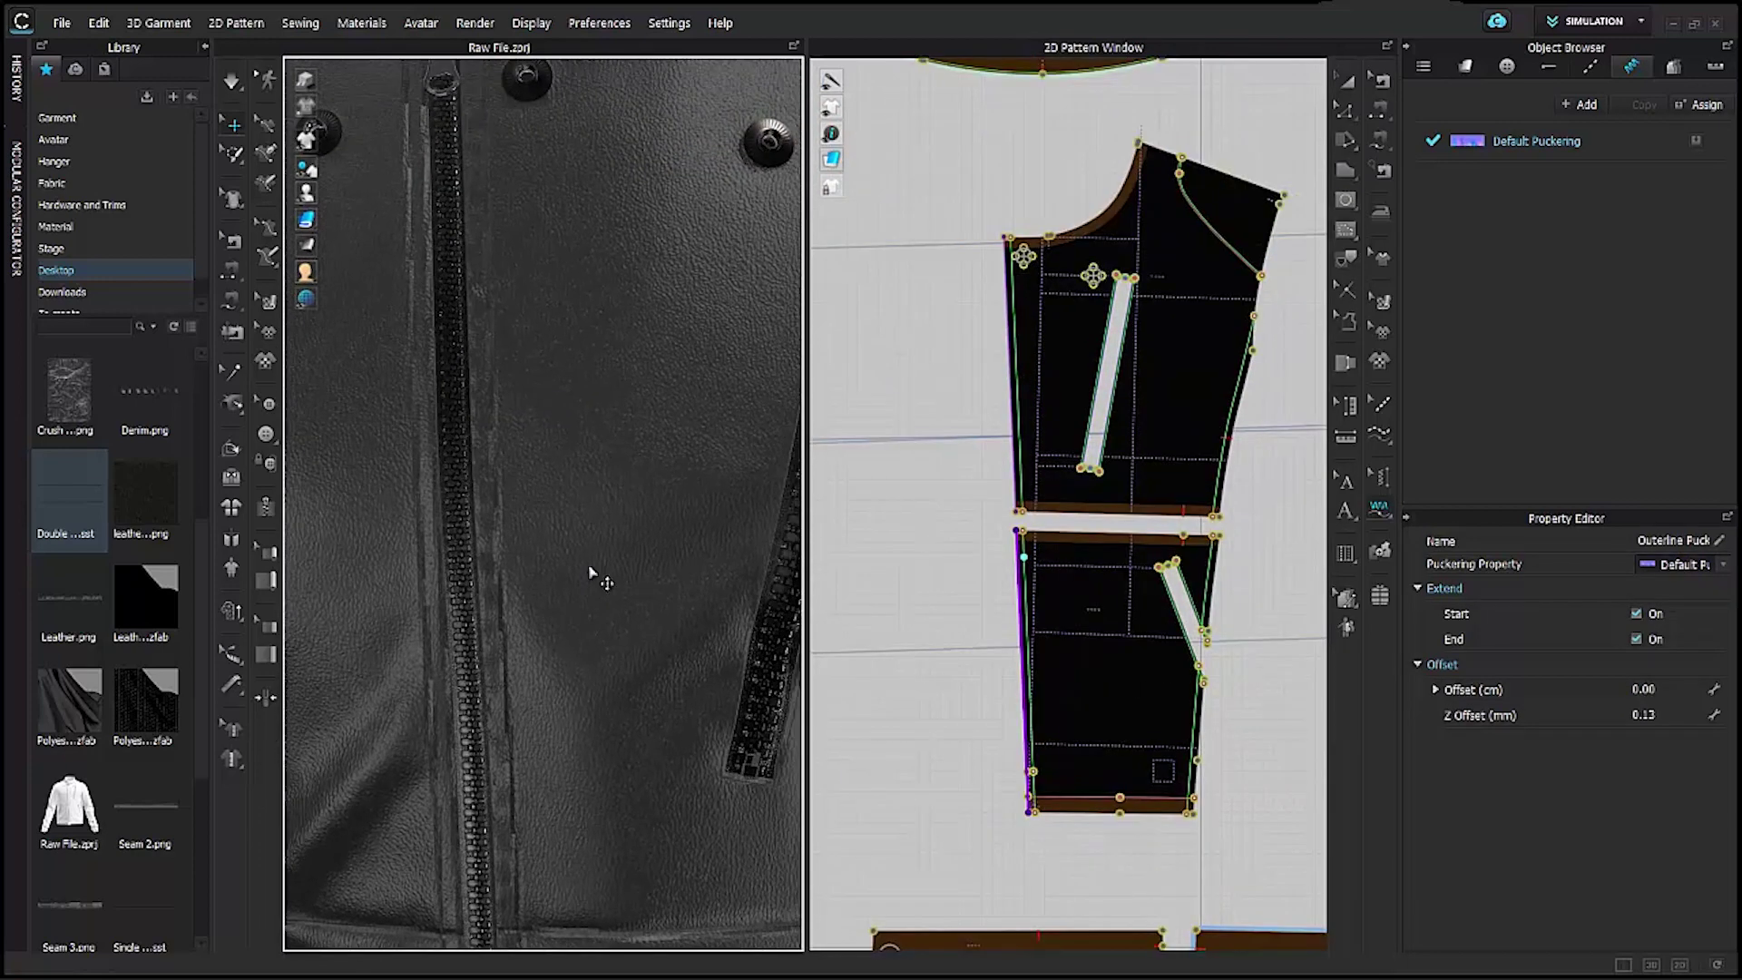
# Change the Default Puckering material to Leather.
pyautogui.click(1508, 139)
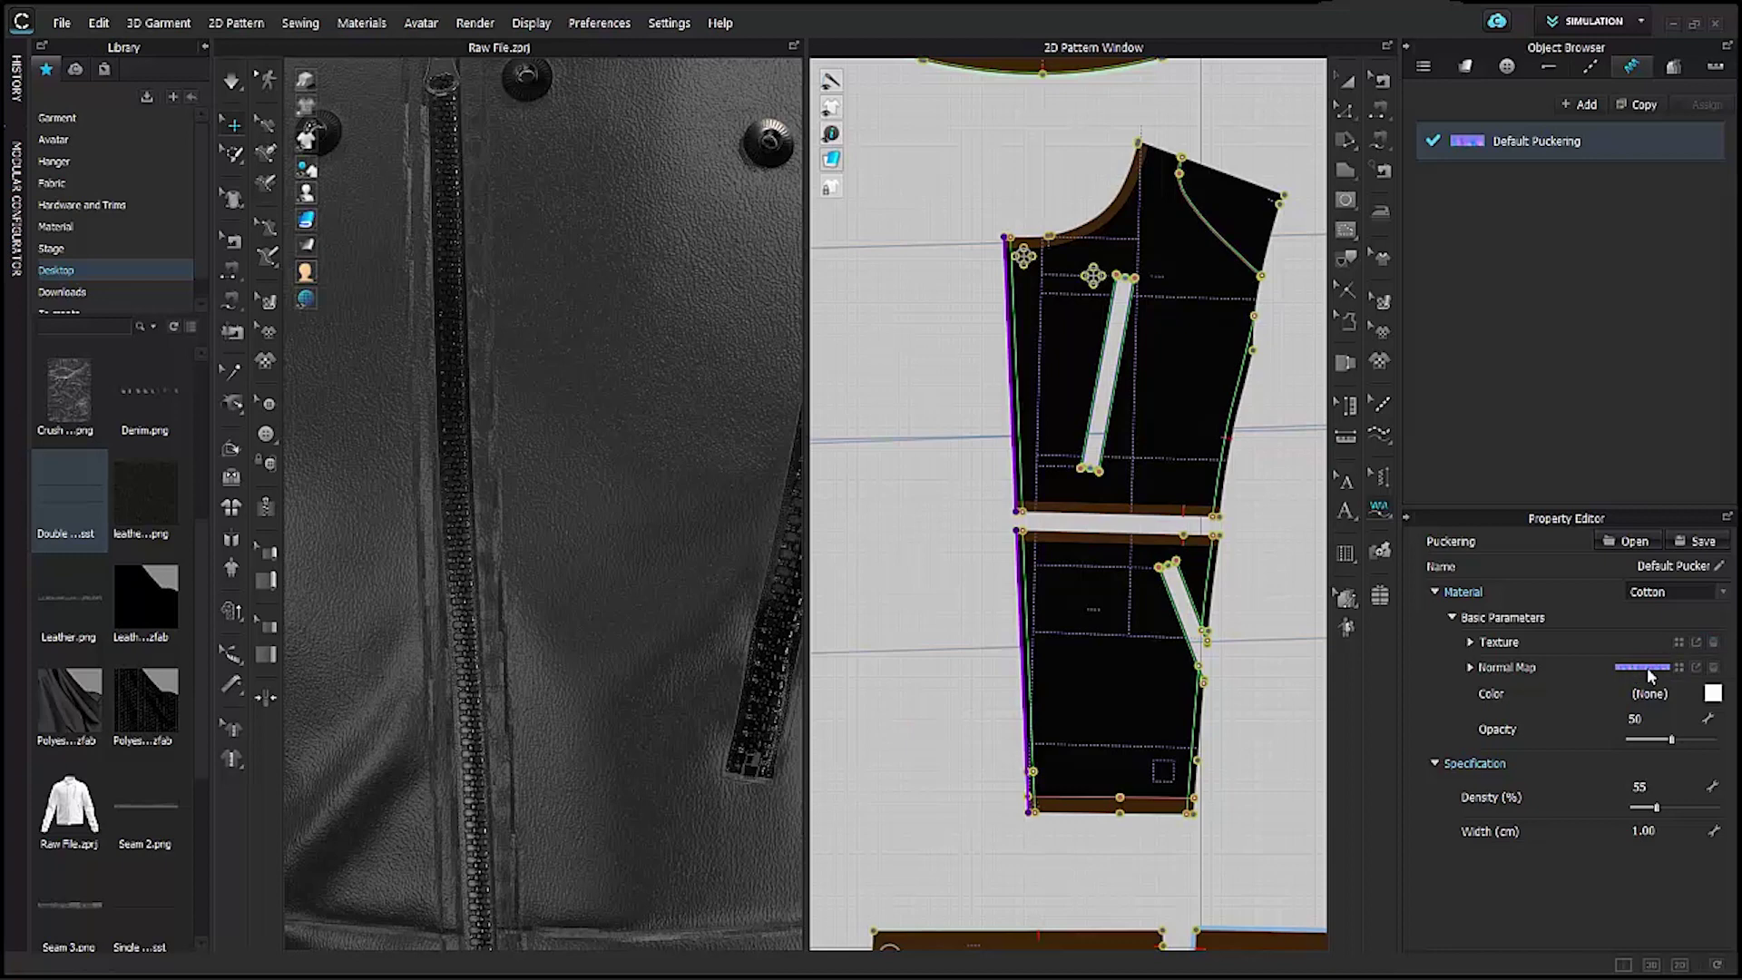
pyautogui.click(1678, 668)
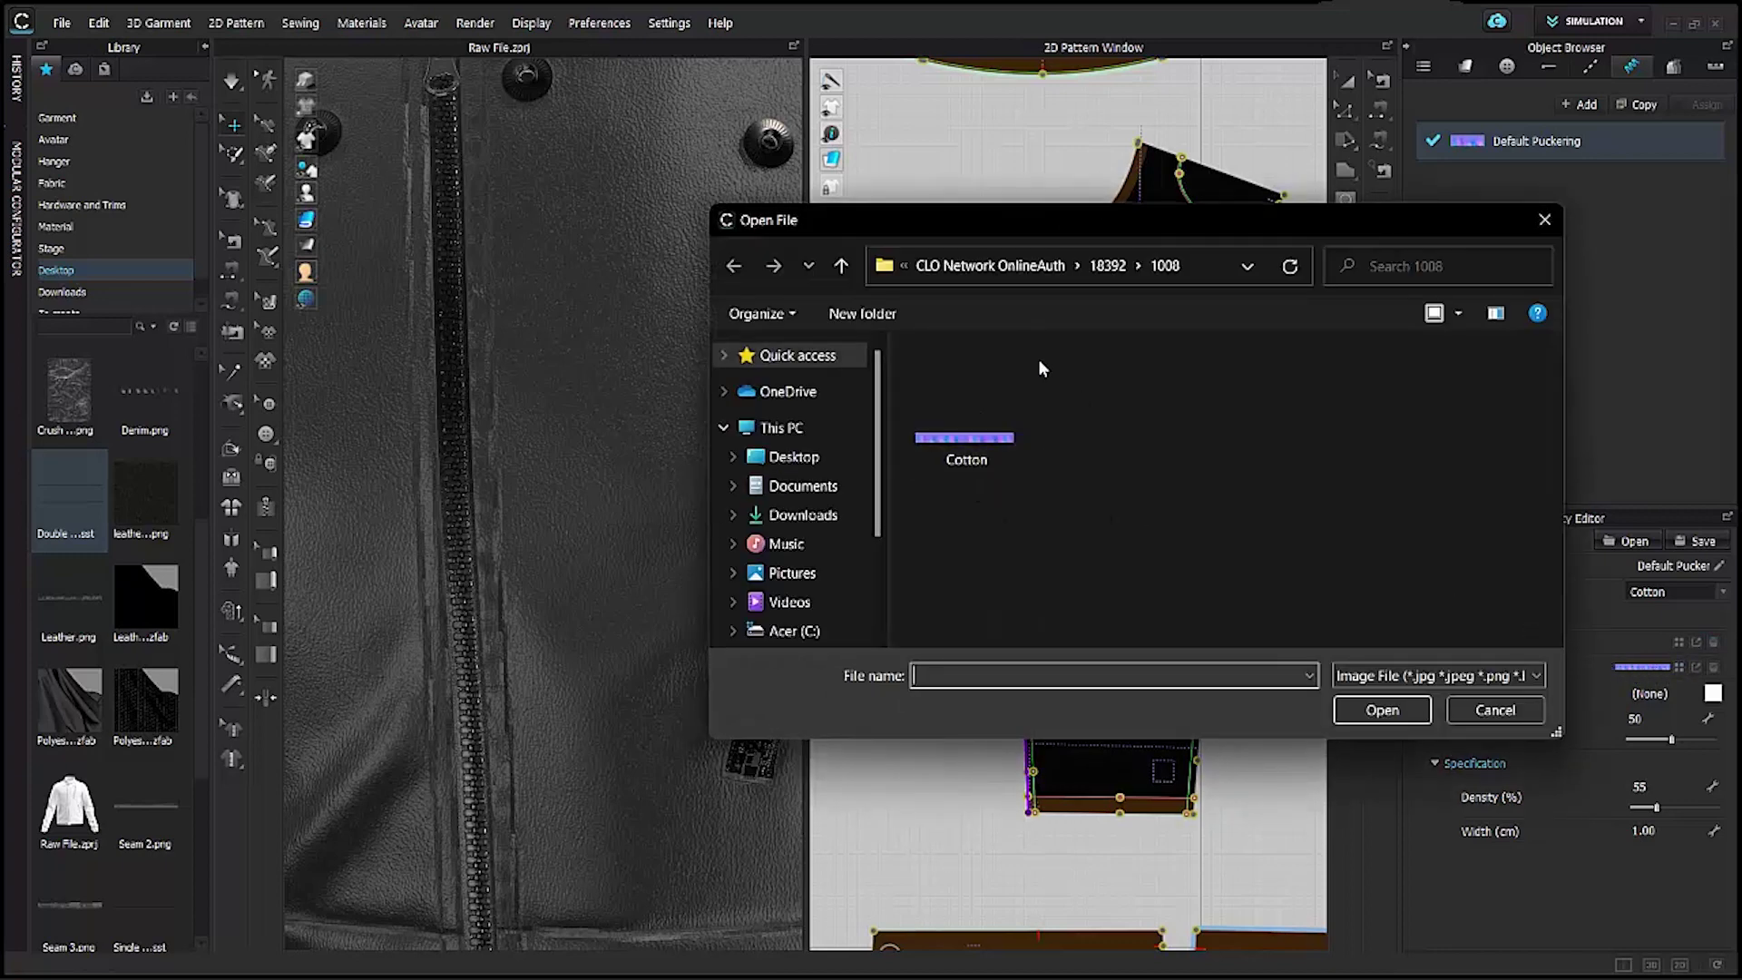
pyautogui.click(1534, 224)
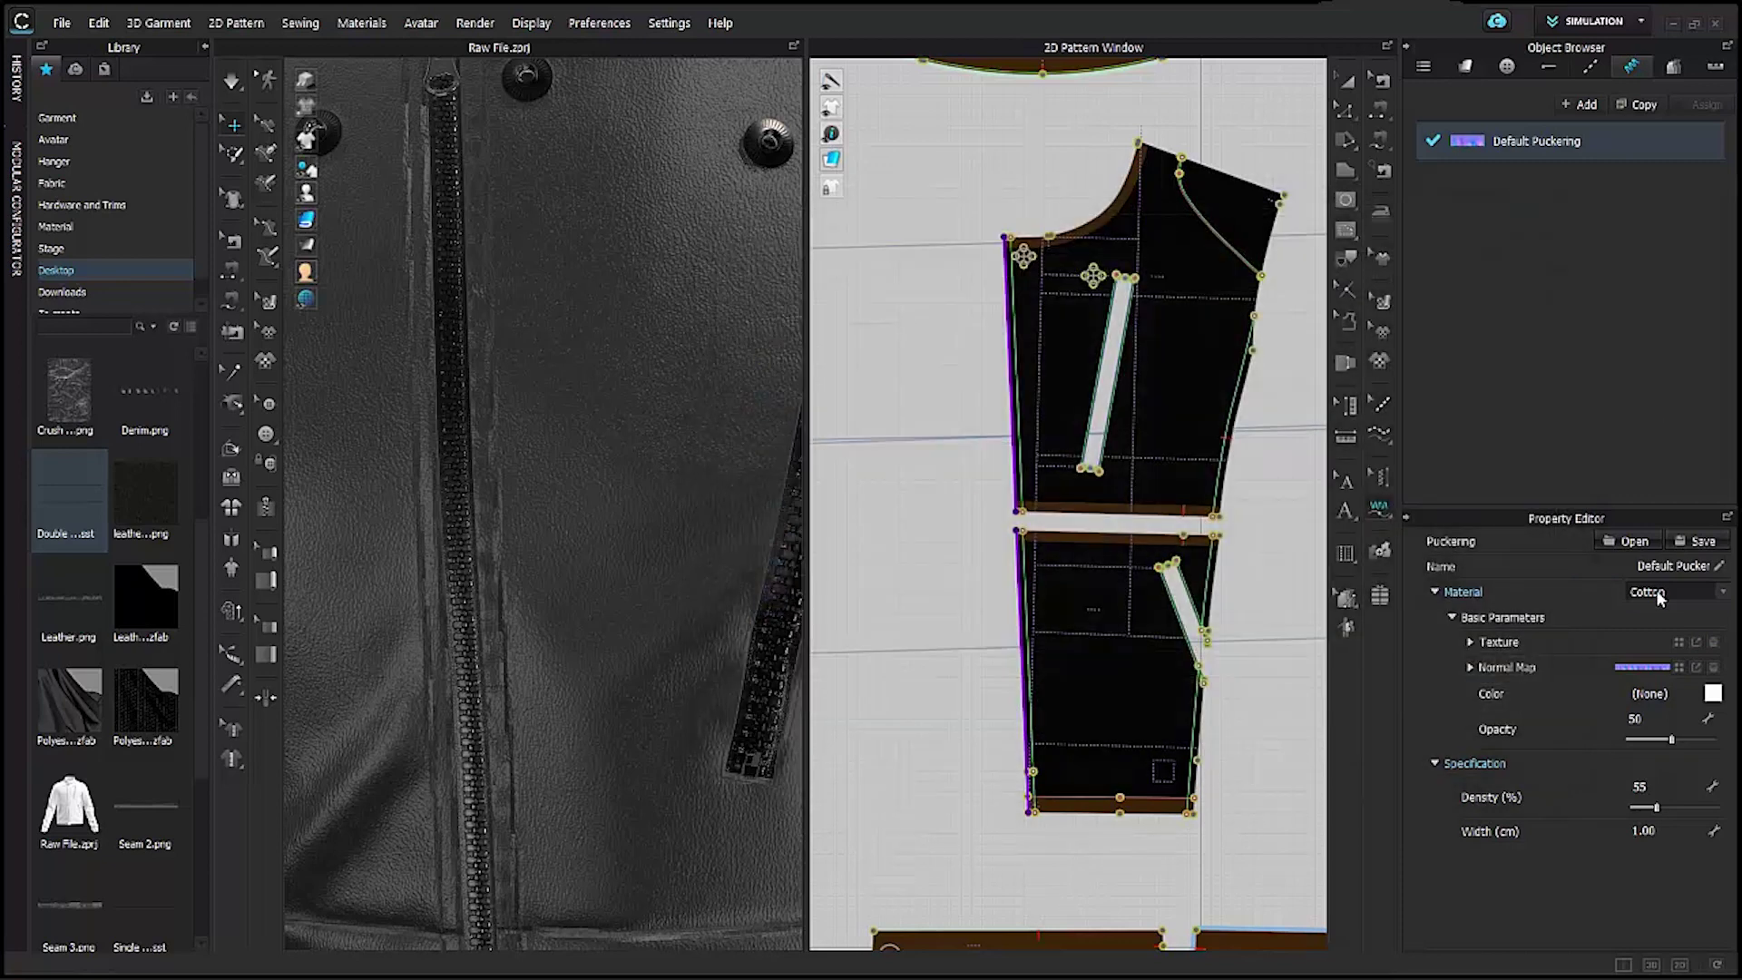
pyautogui.click(1657, 598)
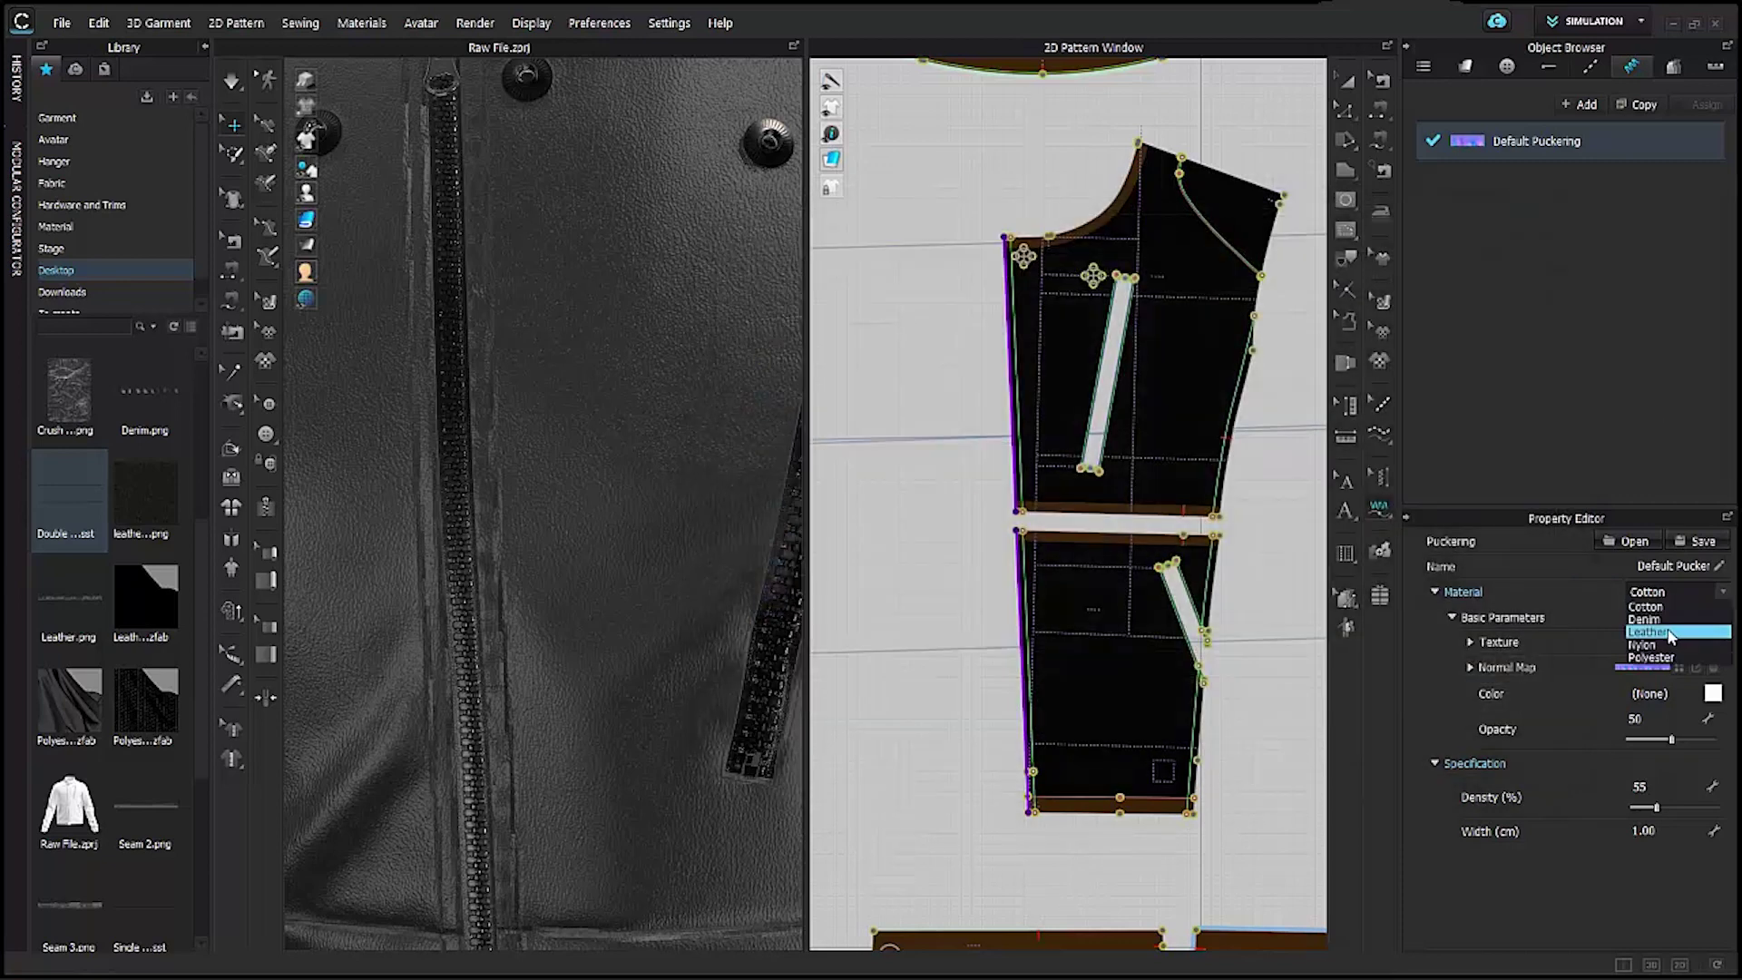
pyautogui.click(1655, 643)
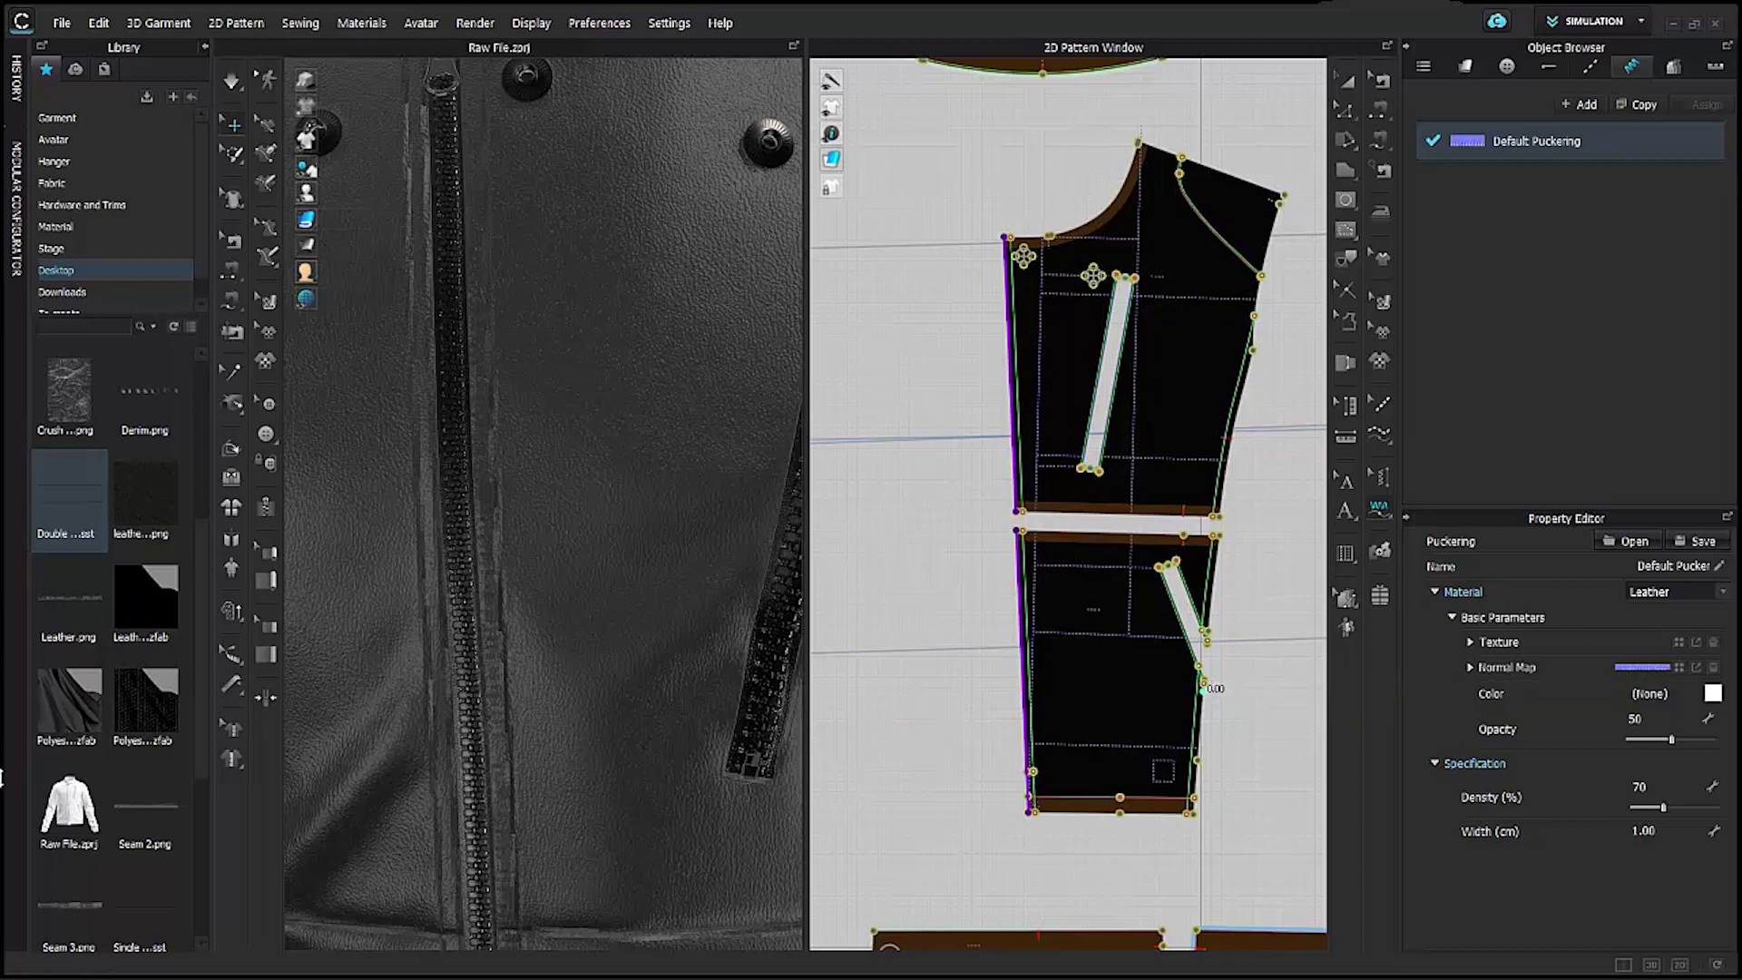
# Apply the Test png.png image from the library as the Default Puckering texture.
pyautogui.scroll(-2, 93, 840)
pyautogui.moveTo(78, 687)
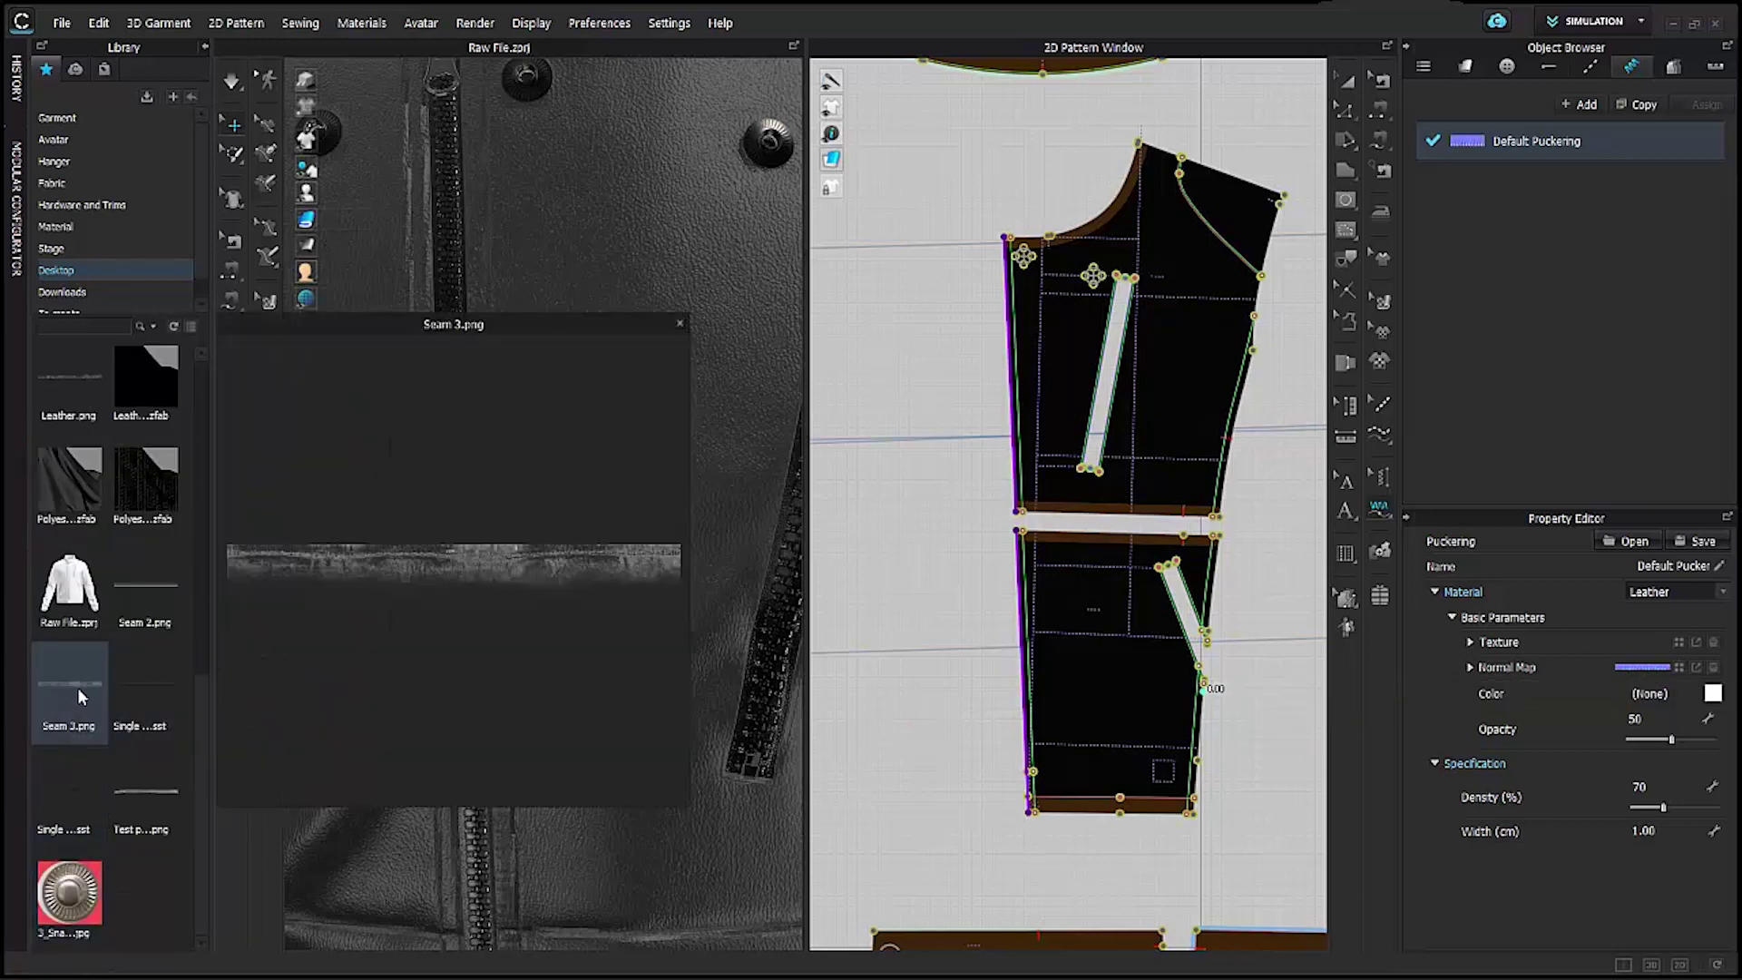
pyautogui.moveTo(163, 791)
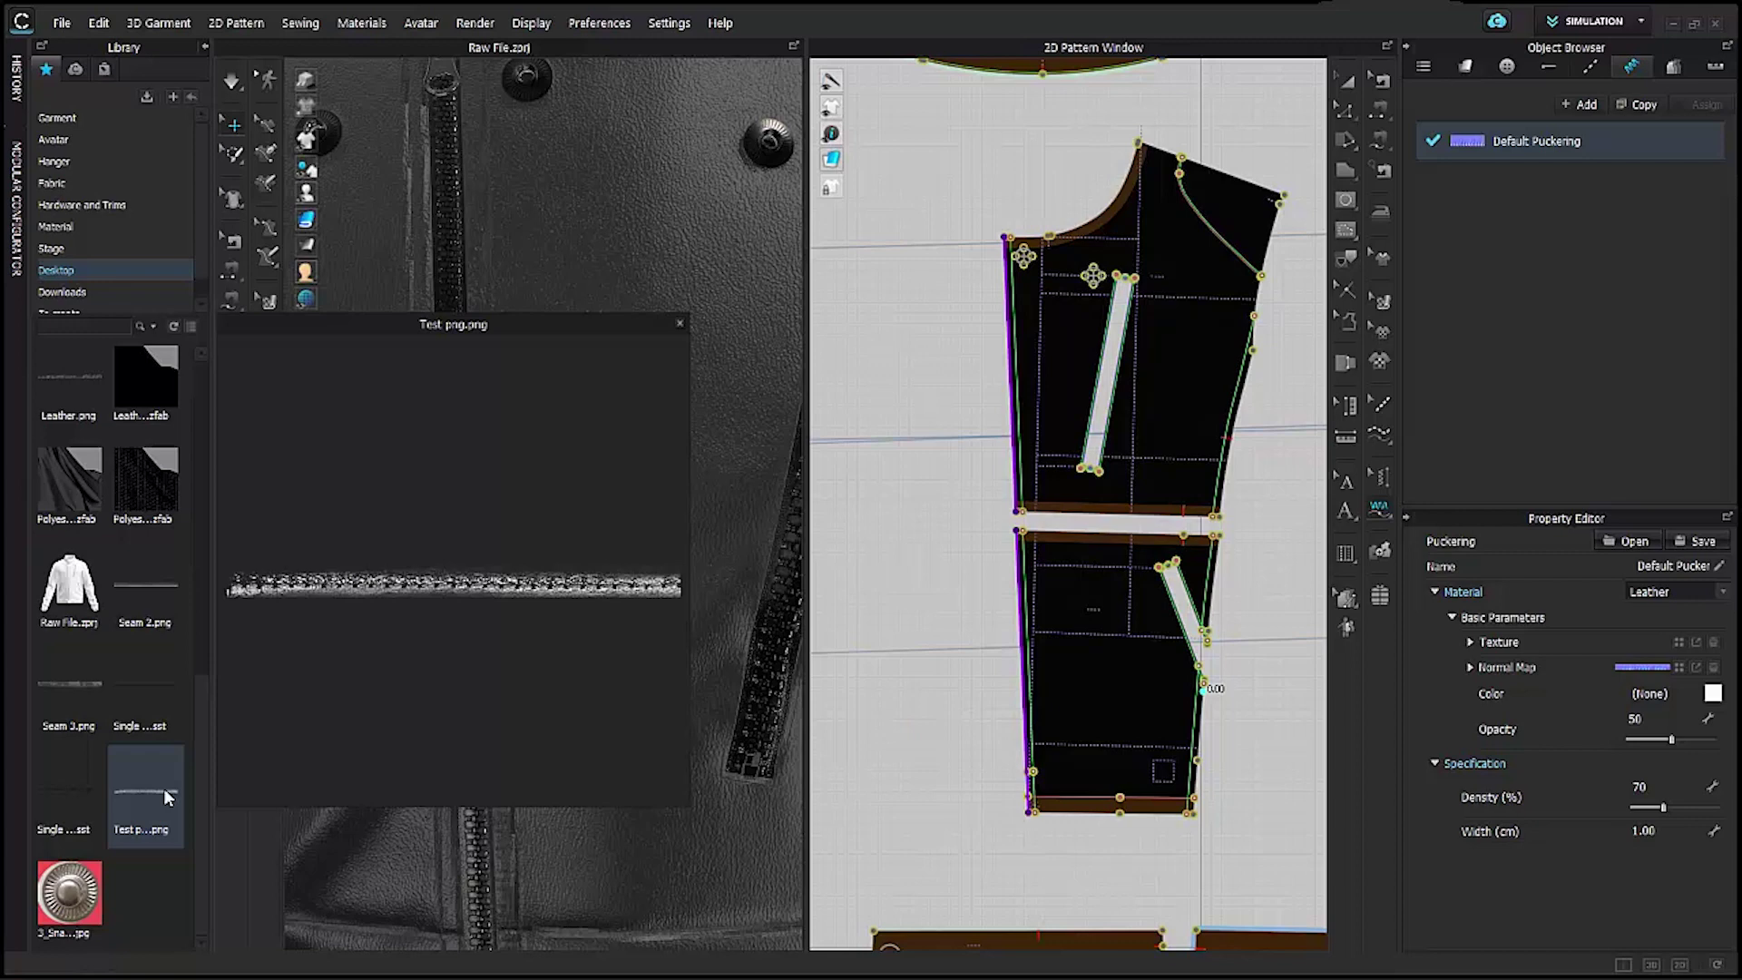
pyautogui.moveTo(120, 793); pyautogui.dragTo(1630, 661)
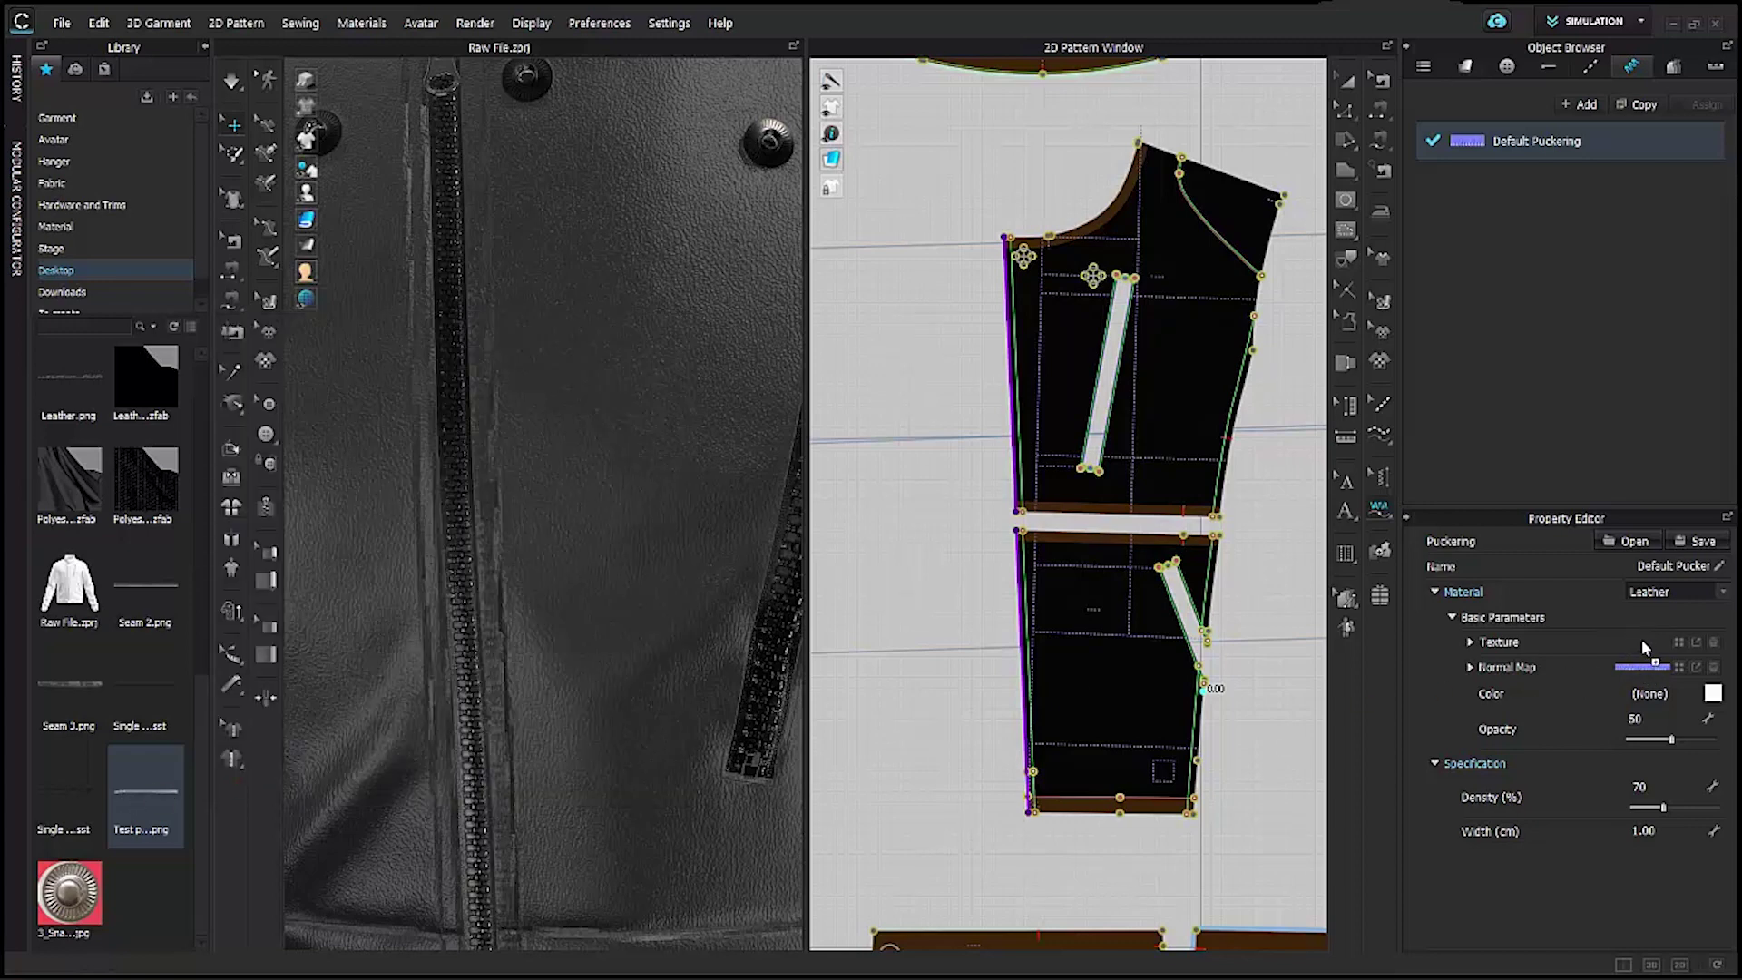
pyautogui.moveTo(1624, 637); pyautogui.dragTo(1633, 640)
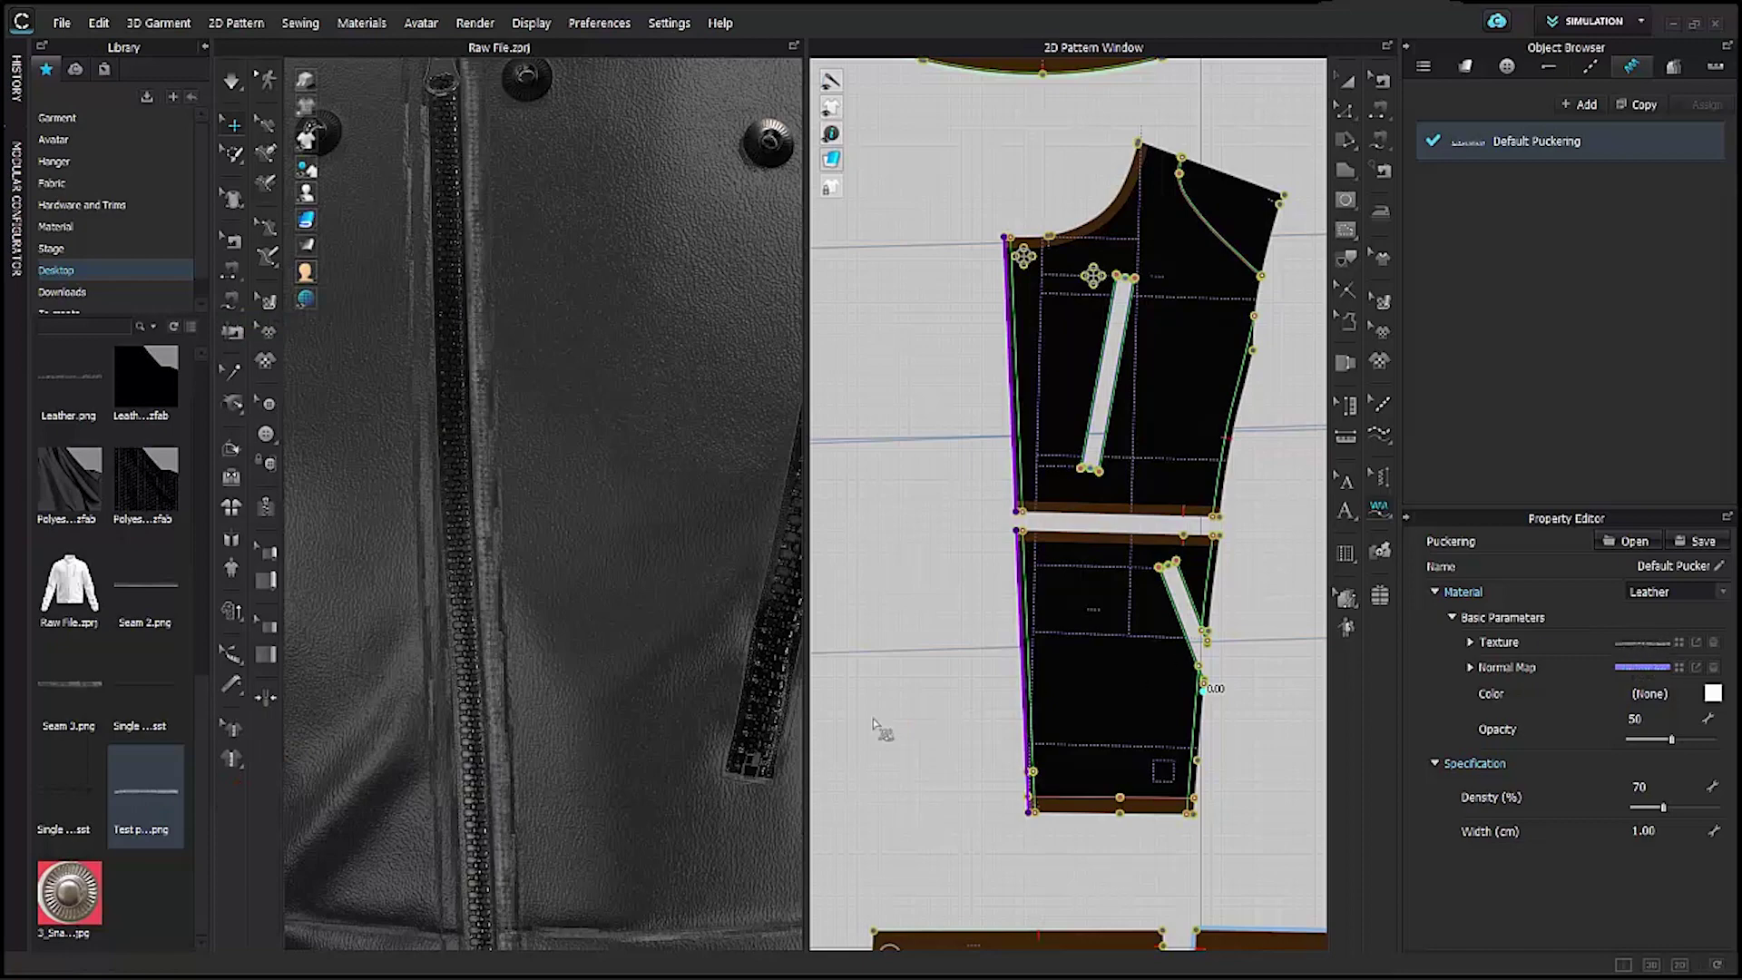
# Set the Default Puckering density to 80% and its width to 2 cm.
pyautogui.scroll(5, 534, 409)
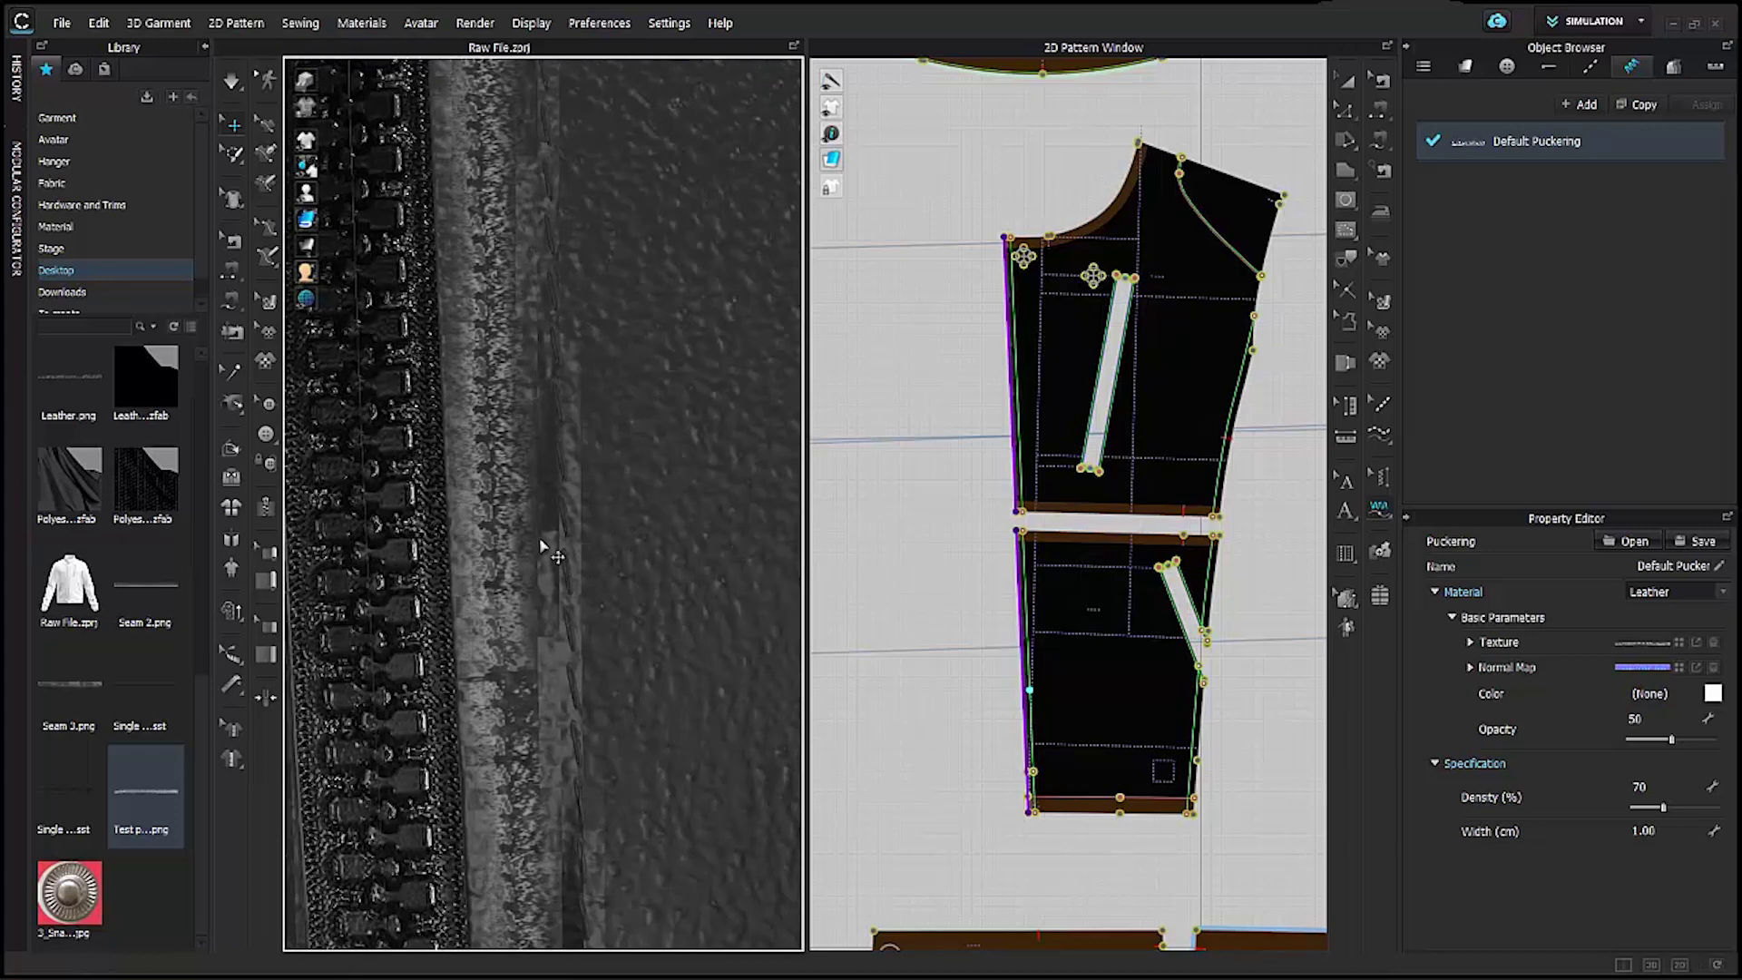
pyautogui.scroll(3, 572, 551)
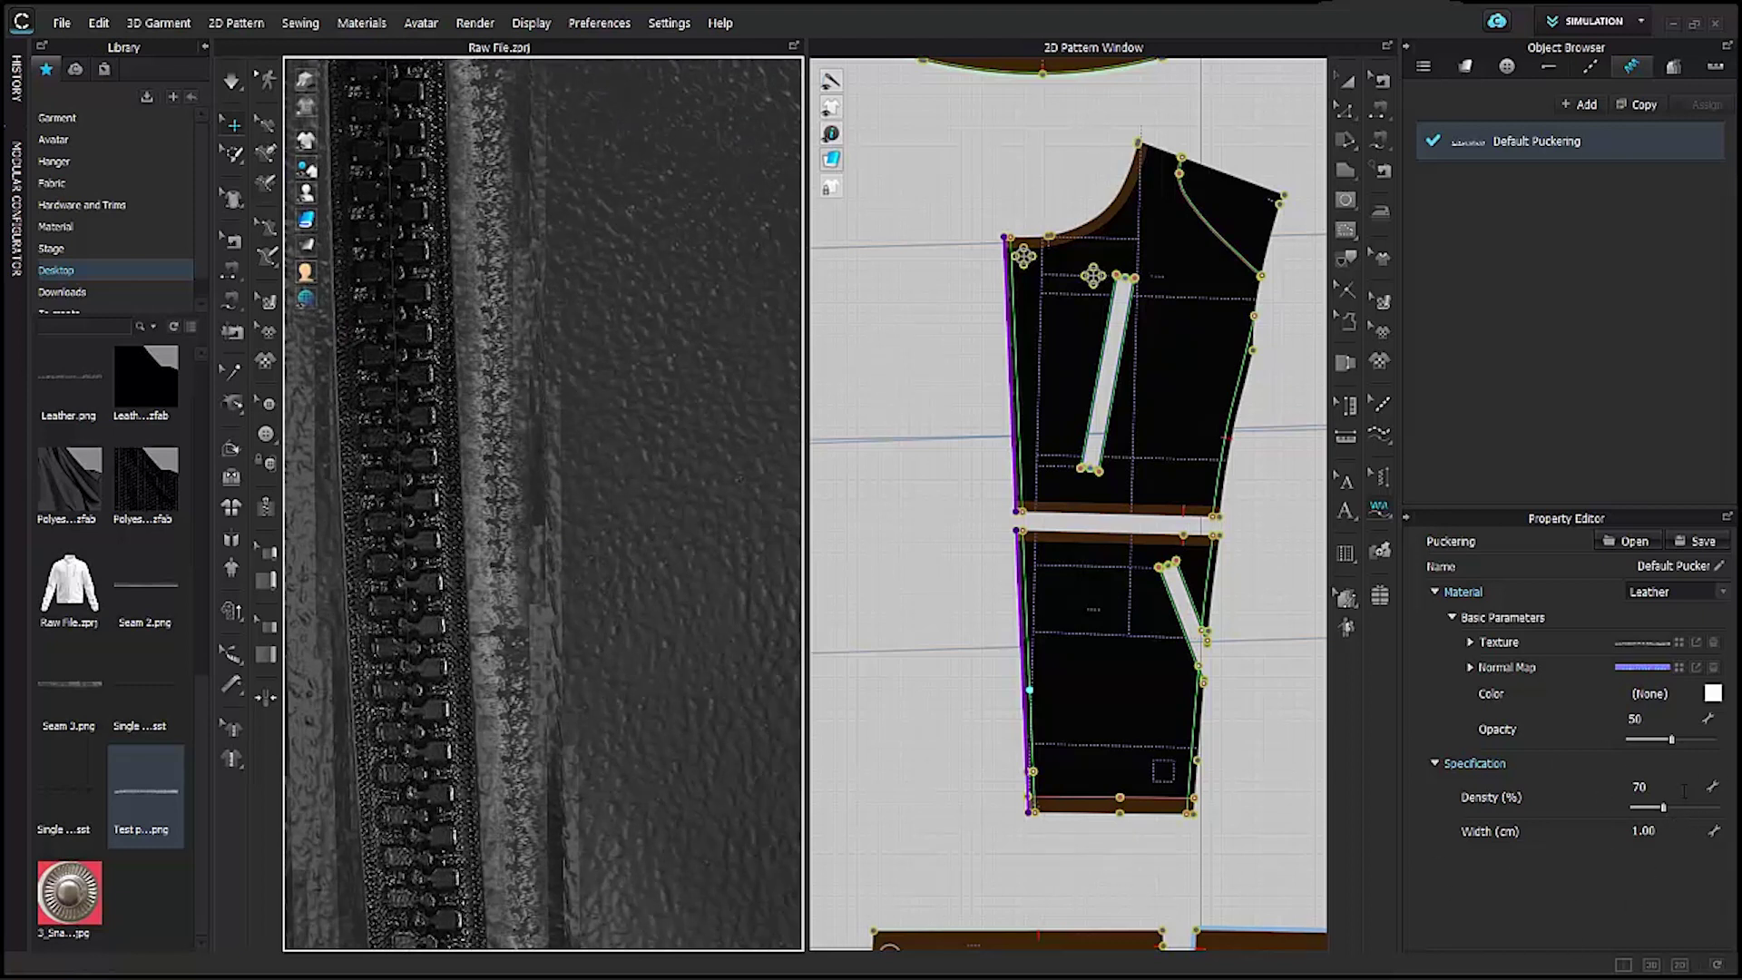
pyautogui.click(1639, 786)
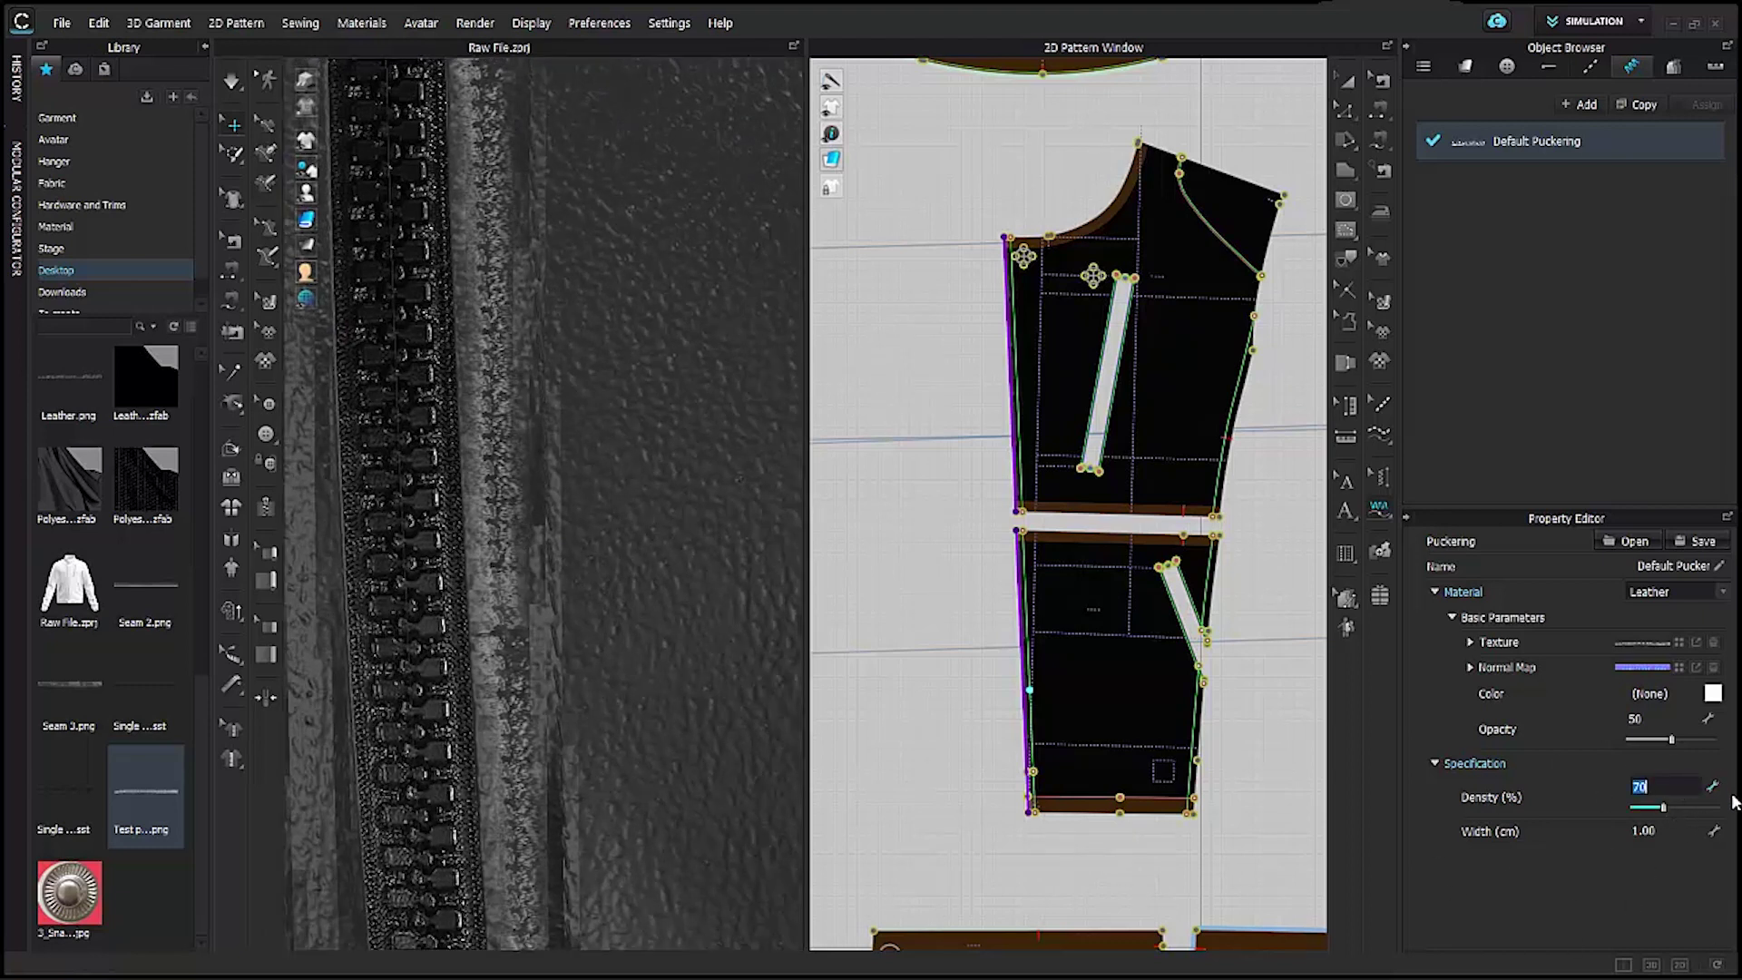
pyautogui.write('80')
pyautogui.press('Return')
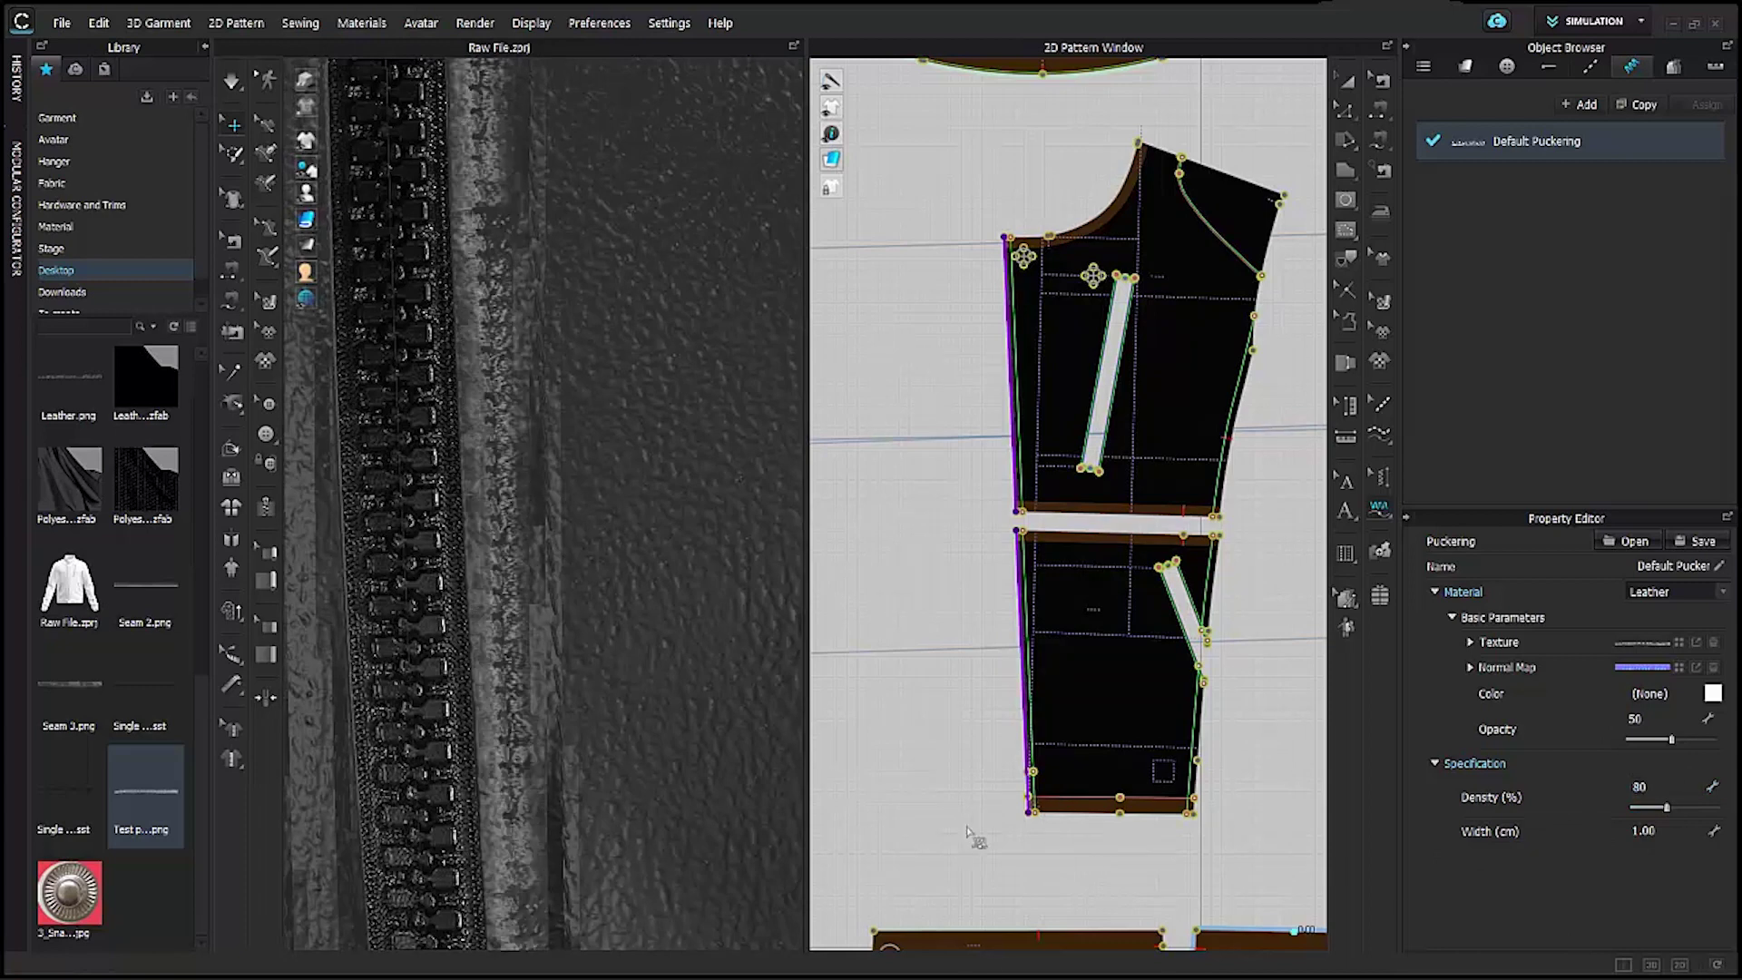
pyautogui.click(1674, 833)
pyautogui.write('2')
pyautogui.press('Return')
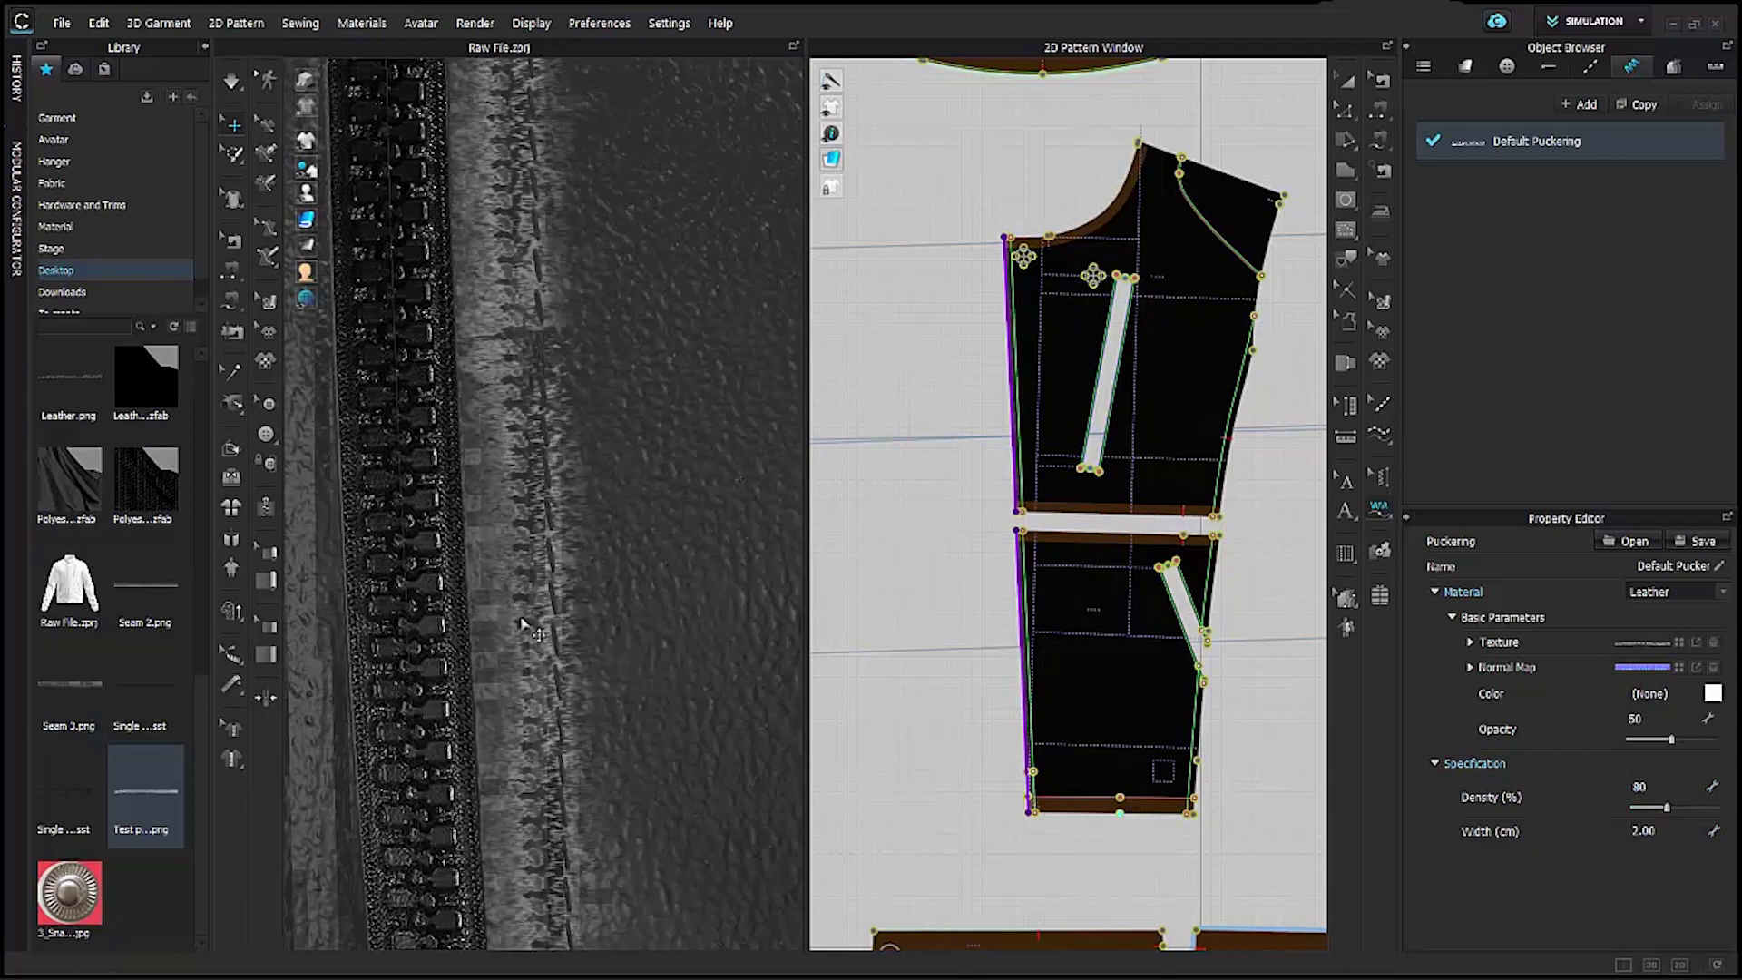
# Sample the dark leather of the front panel, #353535, with the eyedropper as the Default Puckering color.
pyautogui.scroll(-5, 531, 627)
pyautogui.scroll(-8, 503, 549)
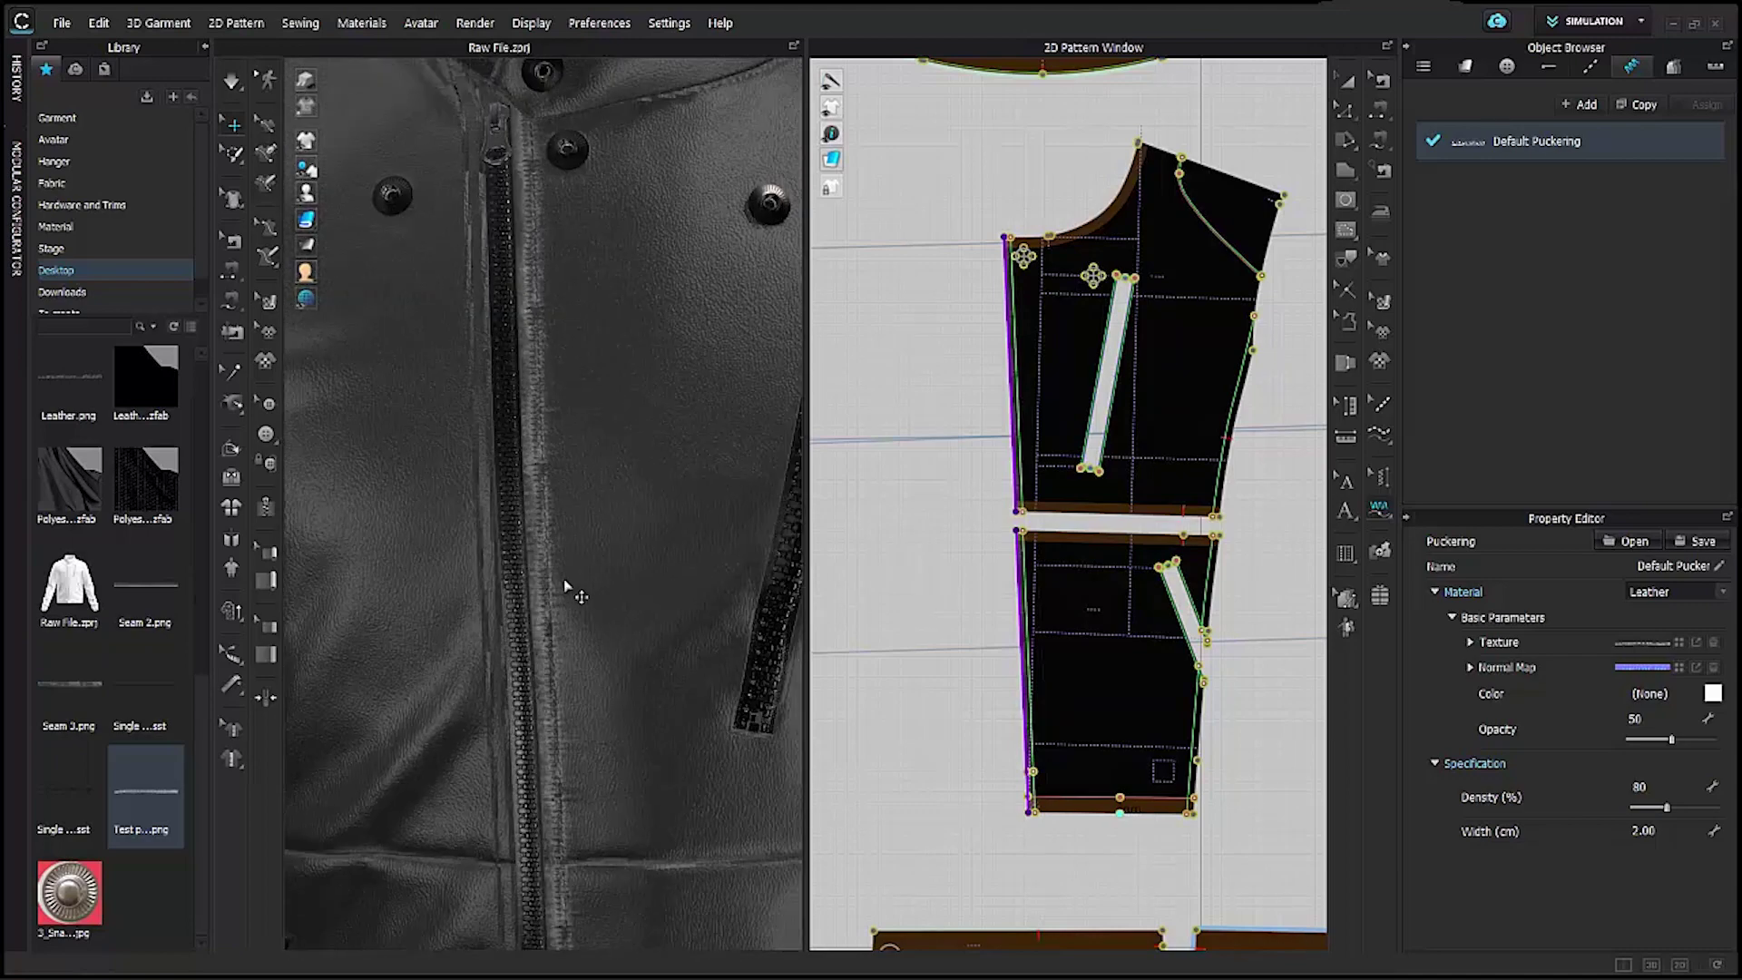
pyautogui.scroll(8, 550, 524)
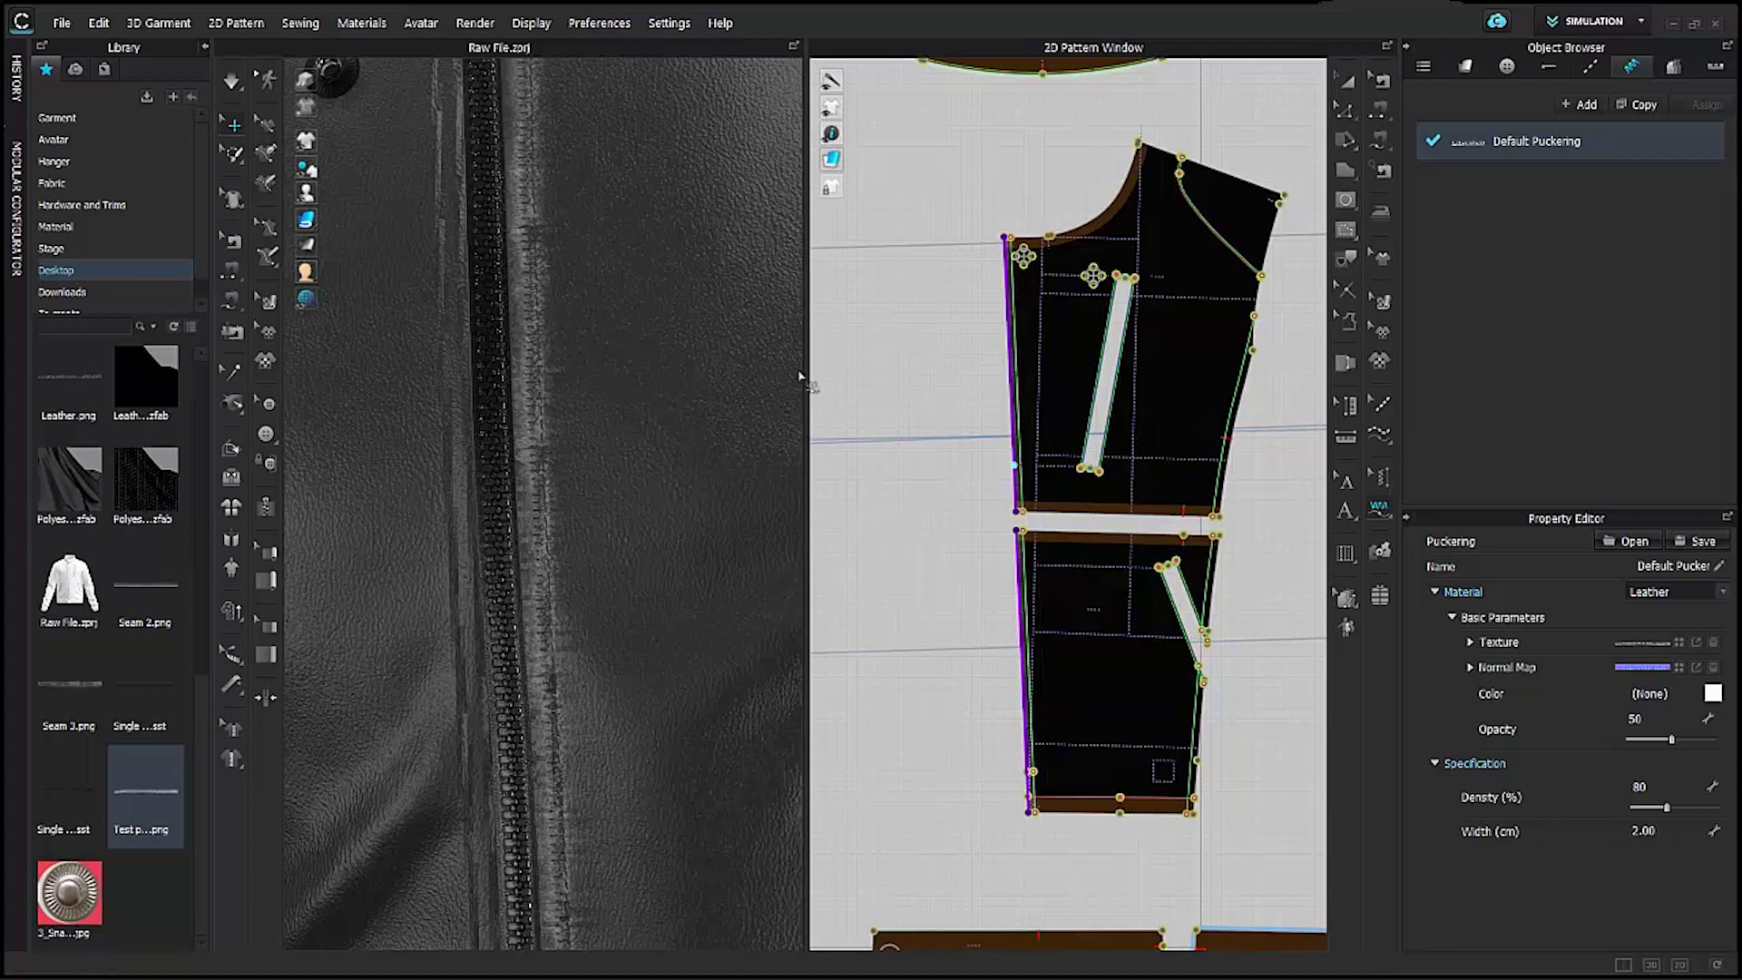
pyautogui.scroll(-8, 526, 510)
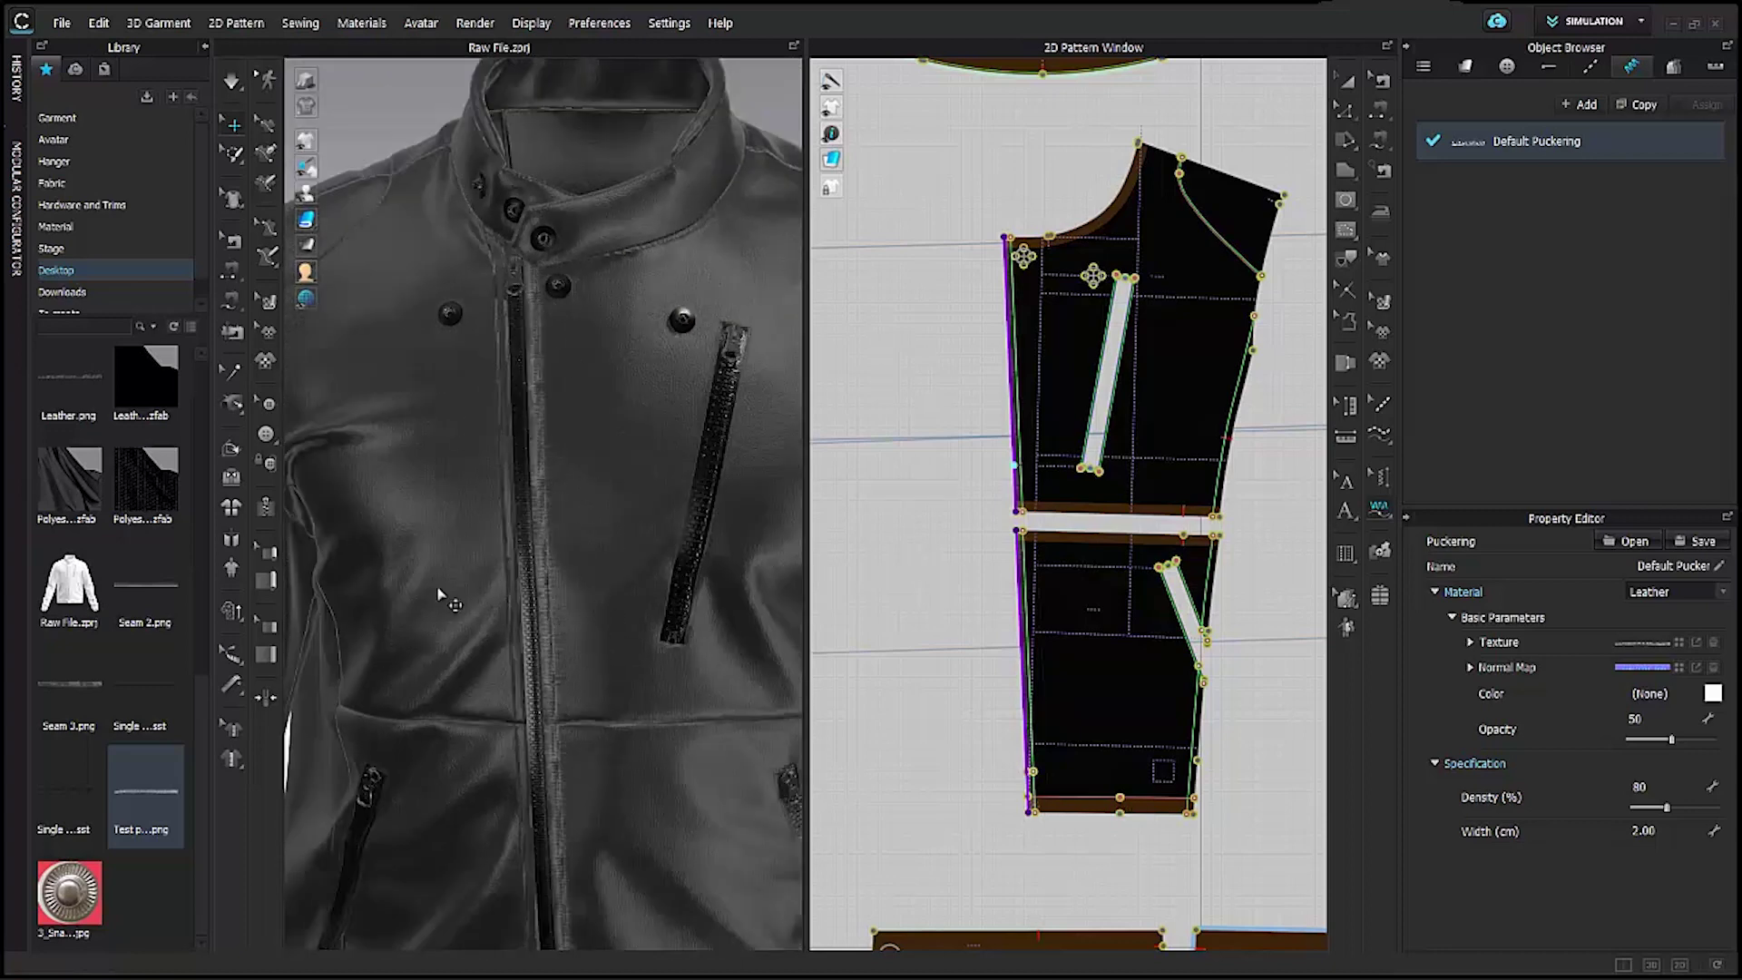
pyautogui.scroll(3, 603, 428)
pyautogui.moveTo(599, 459); pyautogui.dragTo(580, 544, button='middle')
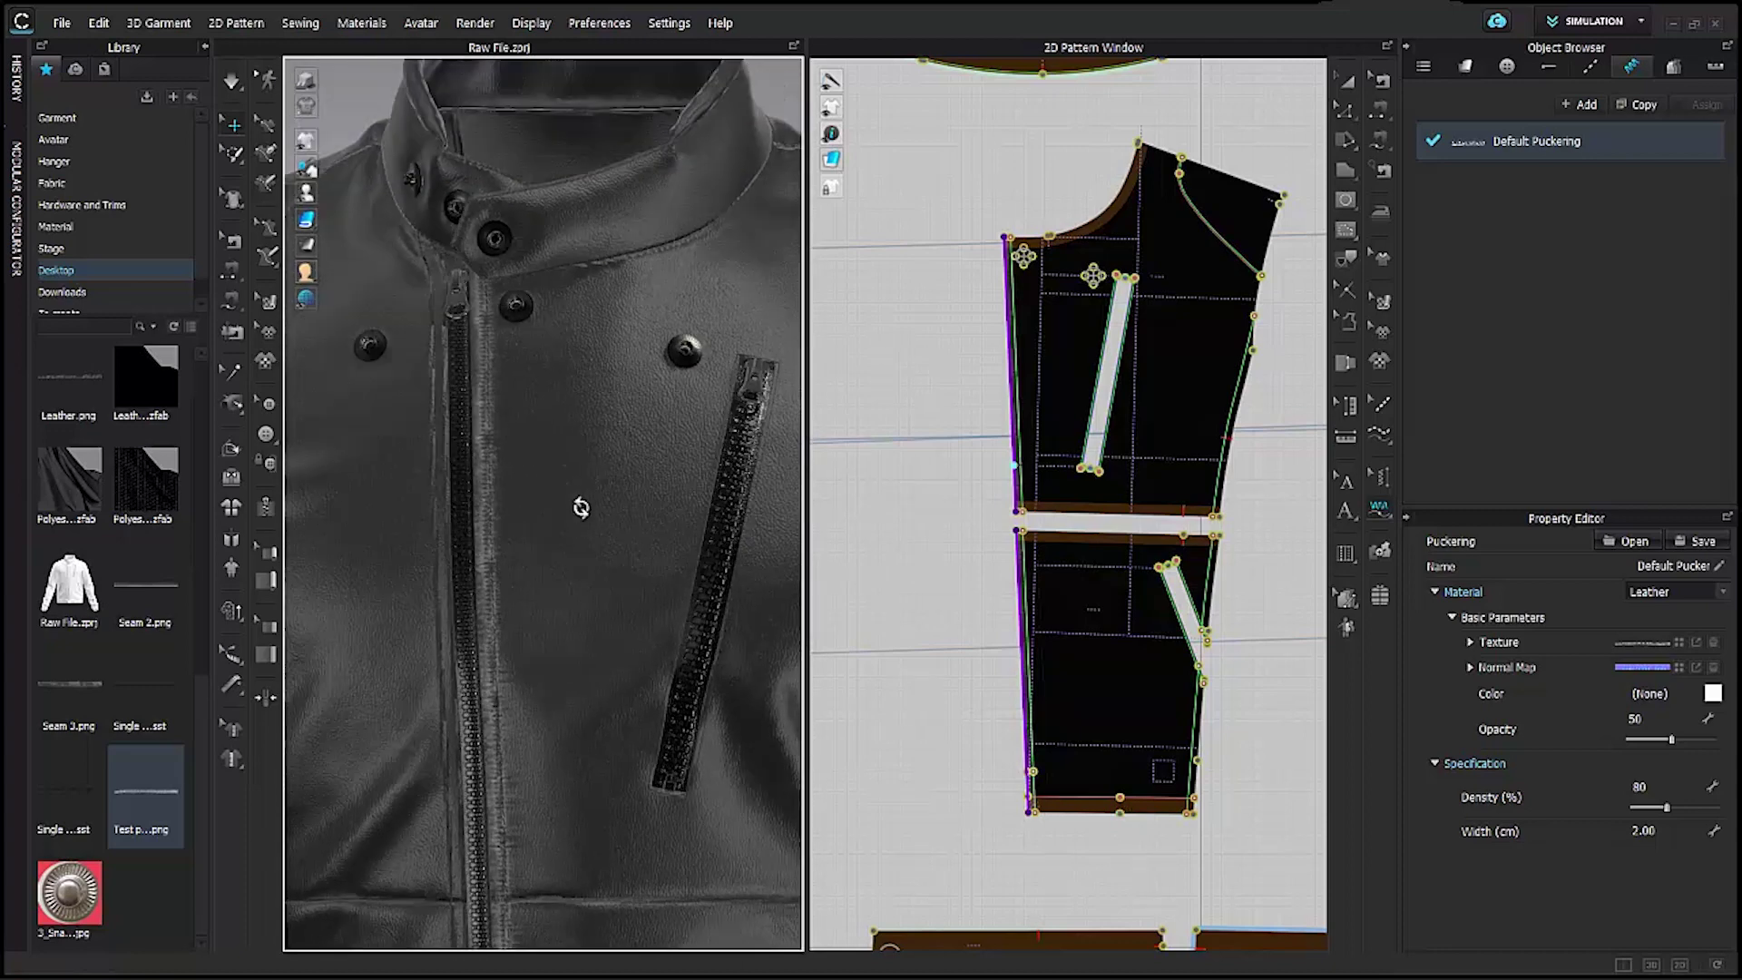
pyautogui.click(1711, 694)
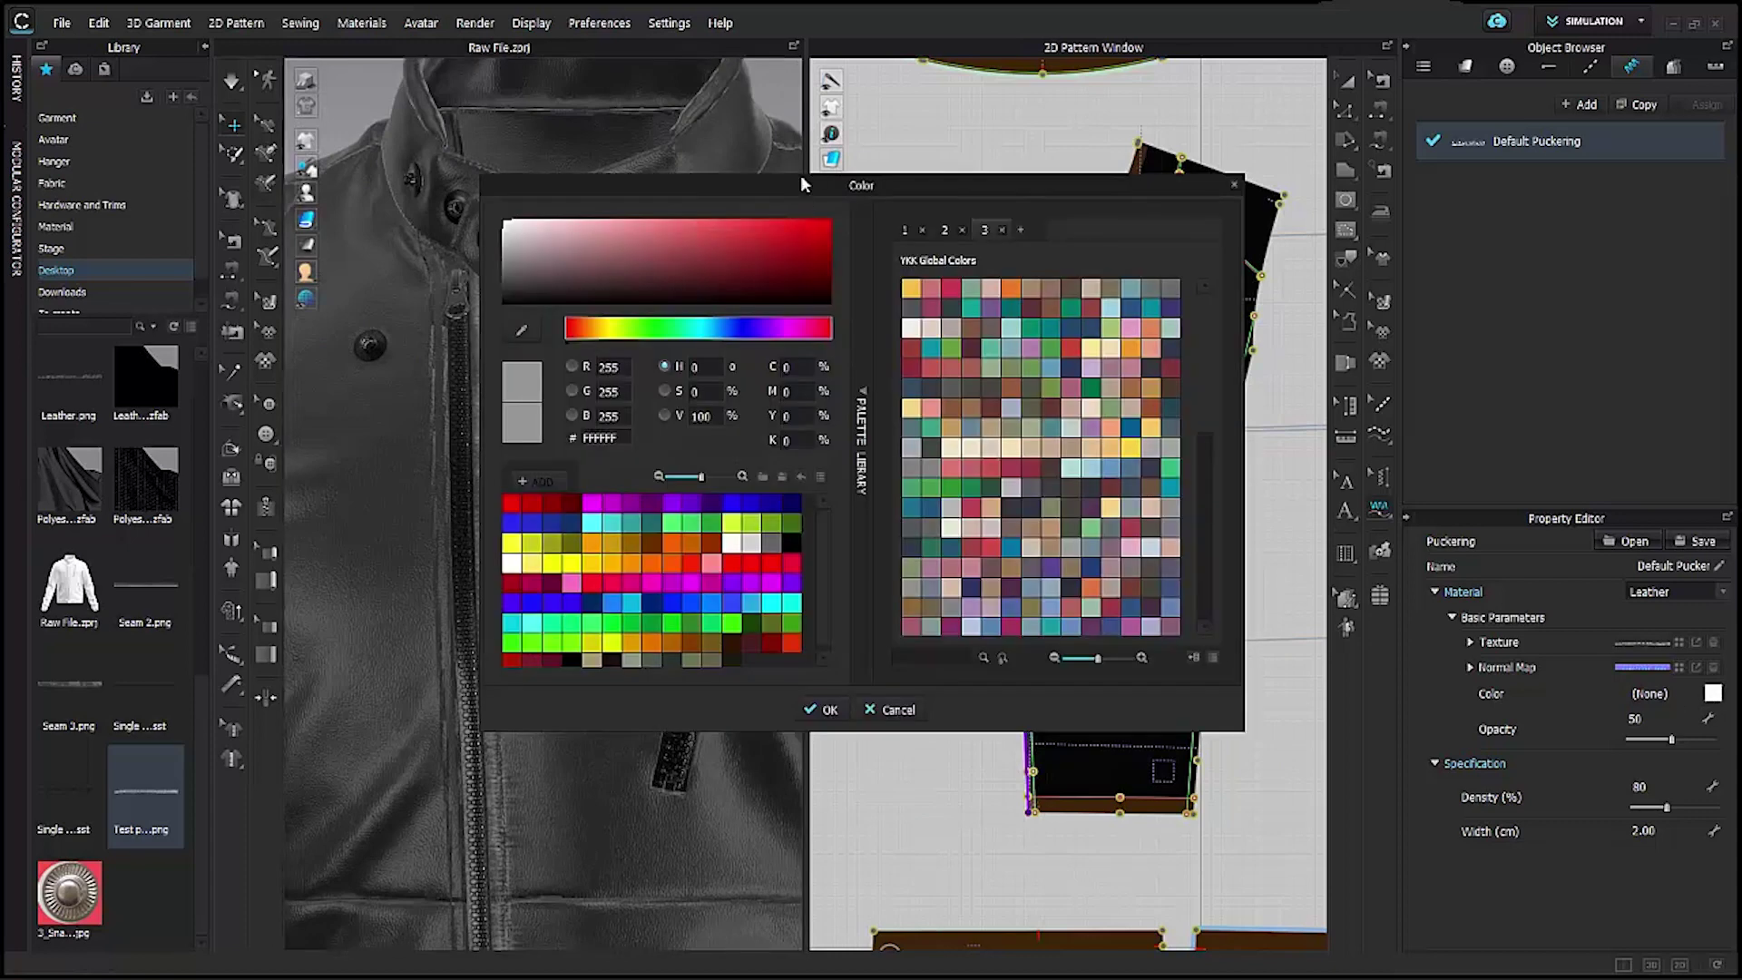
pyautogui.moveTo(800, 185); pyautogui.dragTo(1226, 241)
pyautogui.click(946, 388)
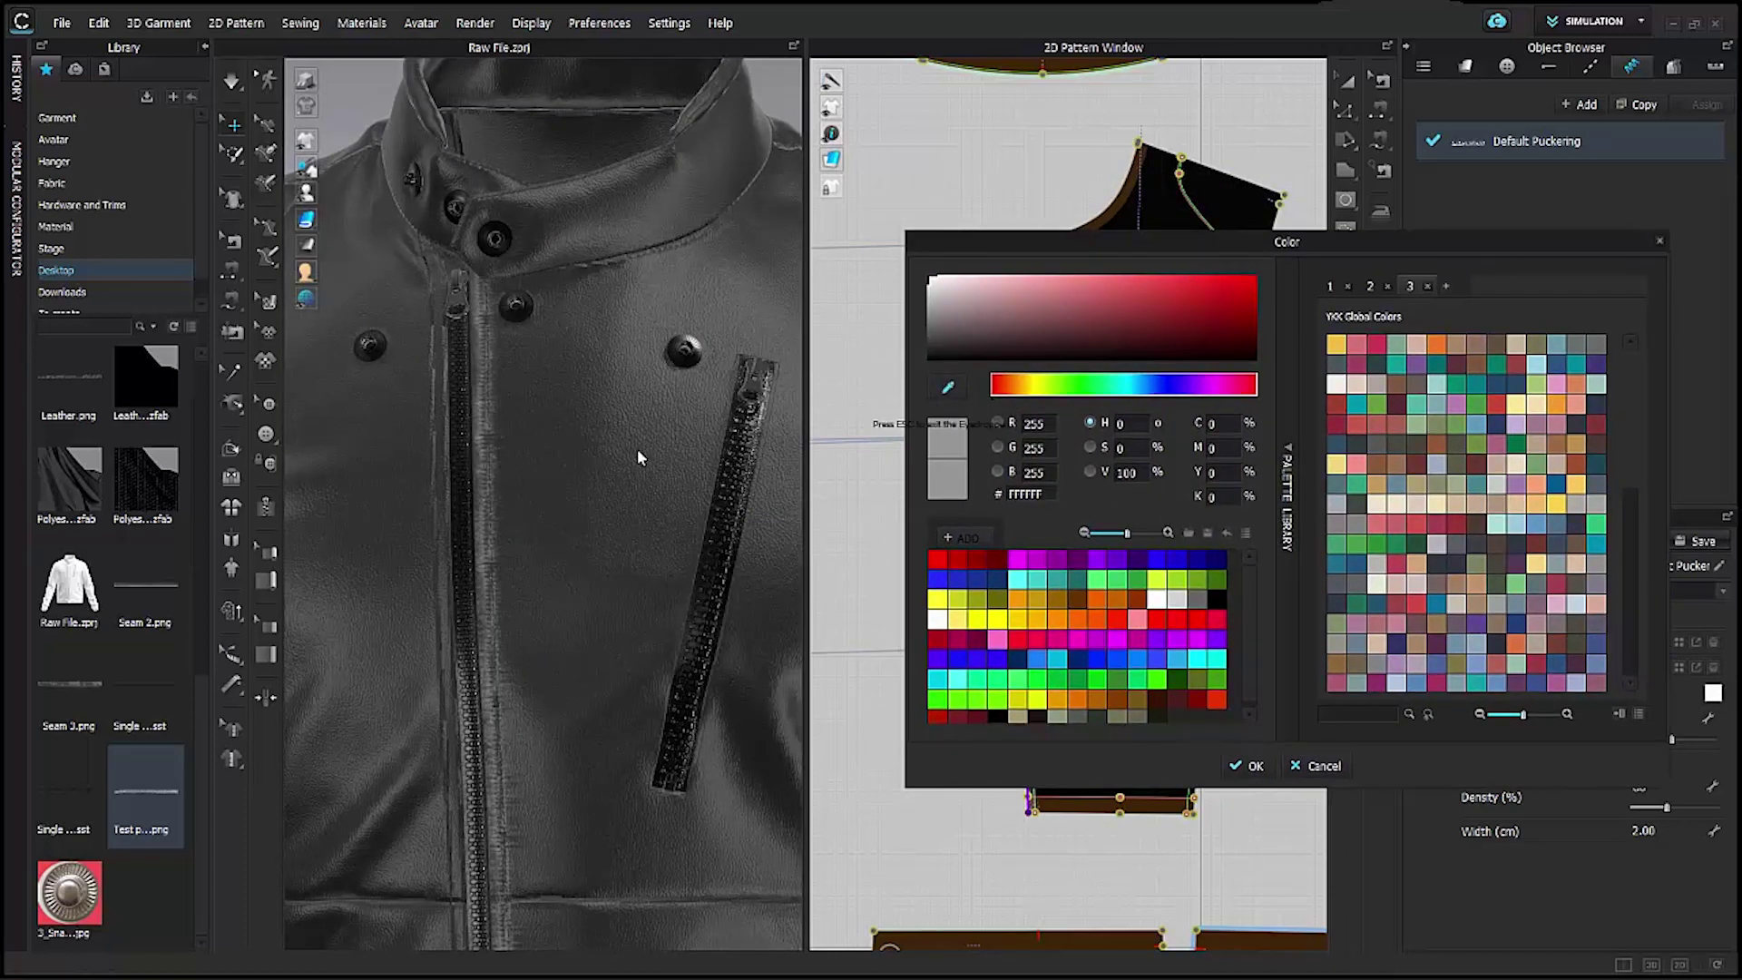
pyautogui.click(635, 448)
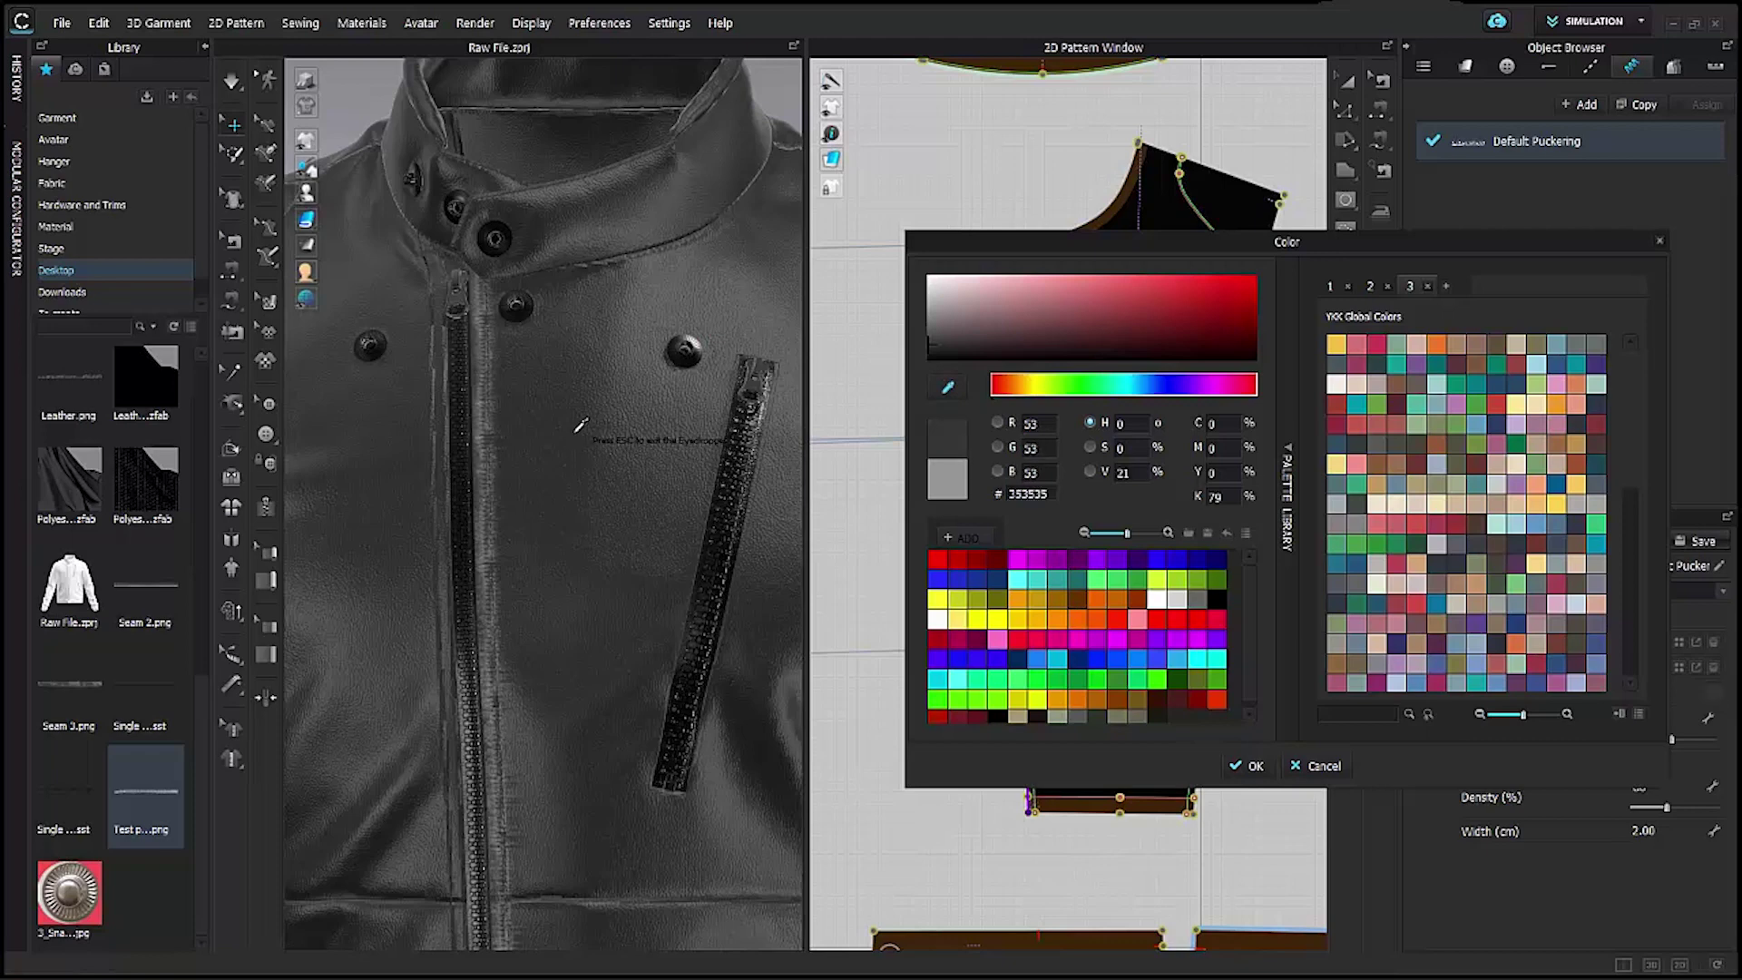
# Lighten the Default Puckering color to a mid grey of RGB 143, 142, 142 and apply it.
pyautogui.click(932, 325)
pyautogui.moveTo(929, 325)
pyautogui.mouseDown()
pyautogui.moveTo(931, 306)
pyautogui.moveTo(905, 320)
pyautogui.mouseUp()
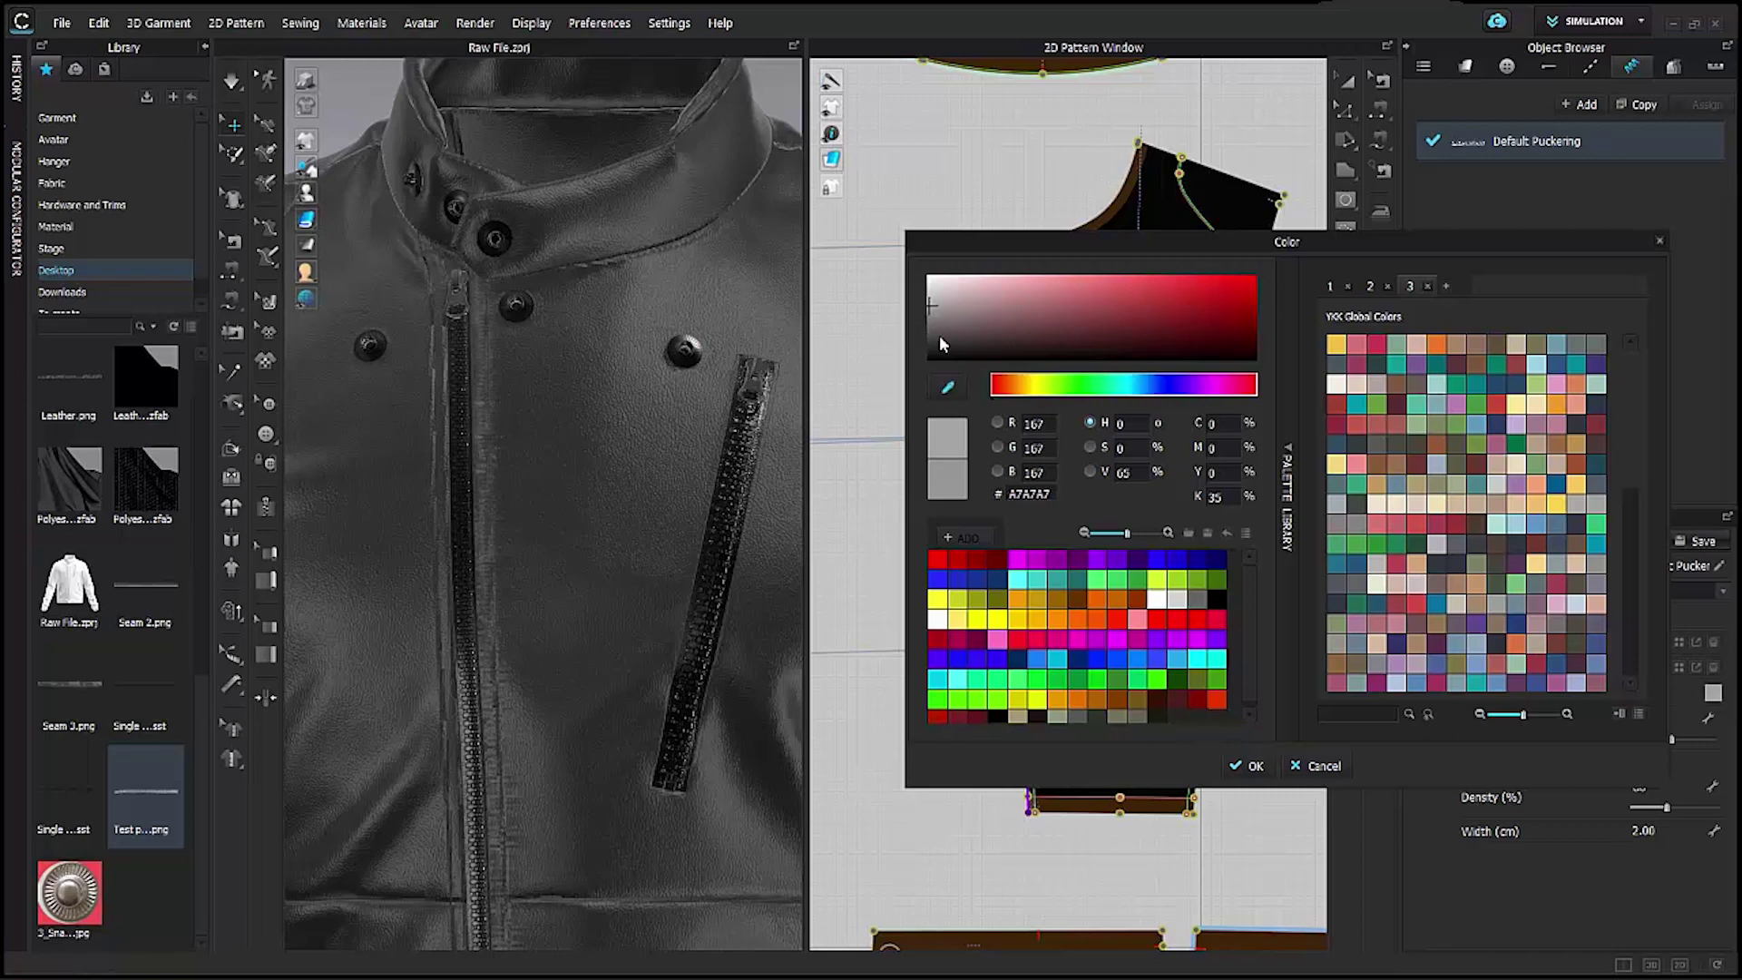
pyautogui.click(932, 325)
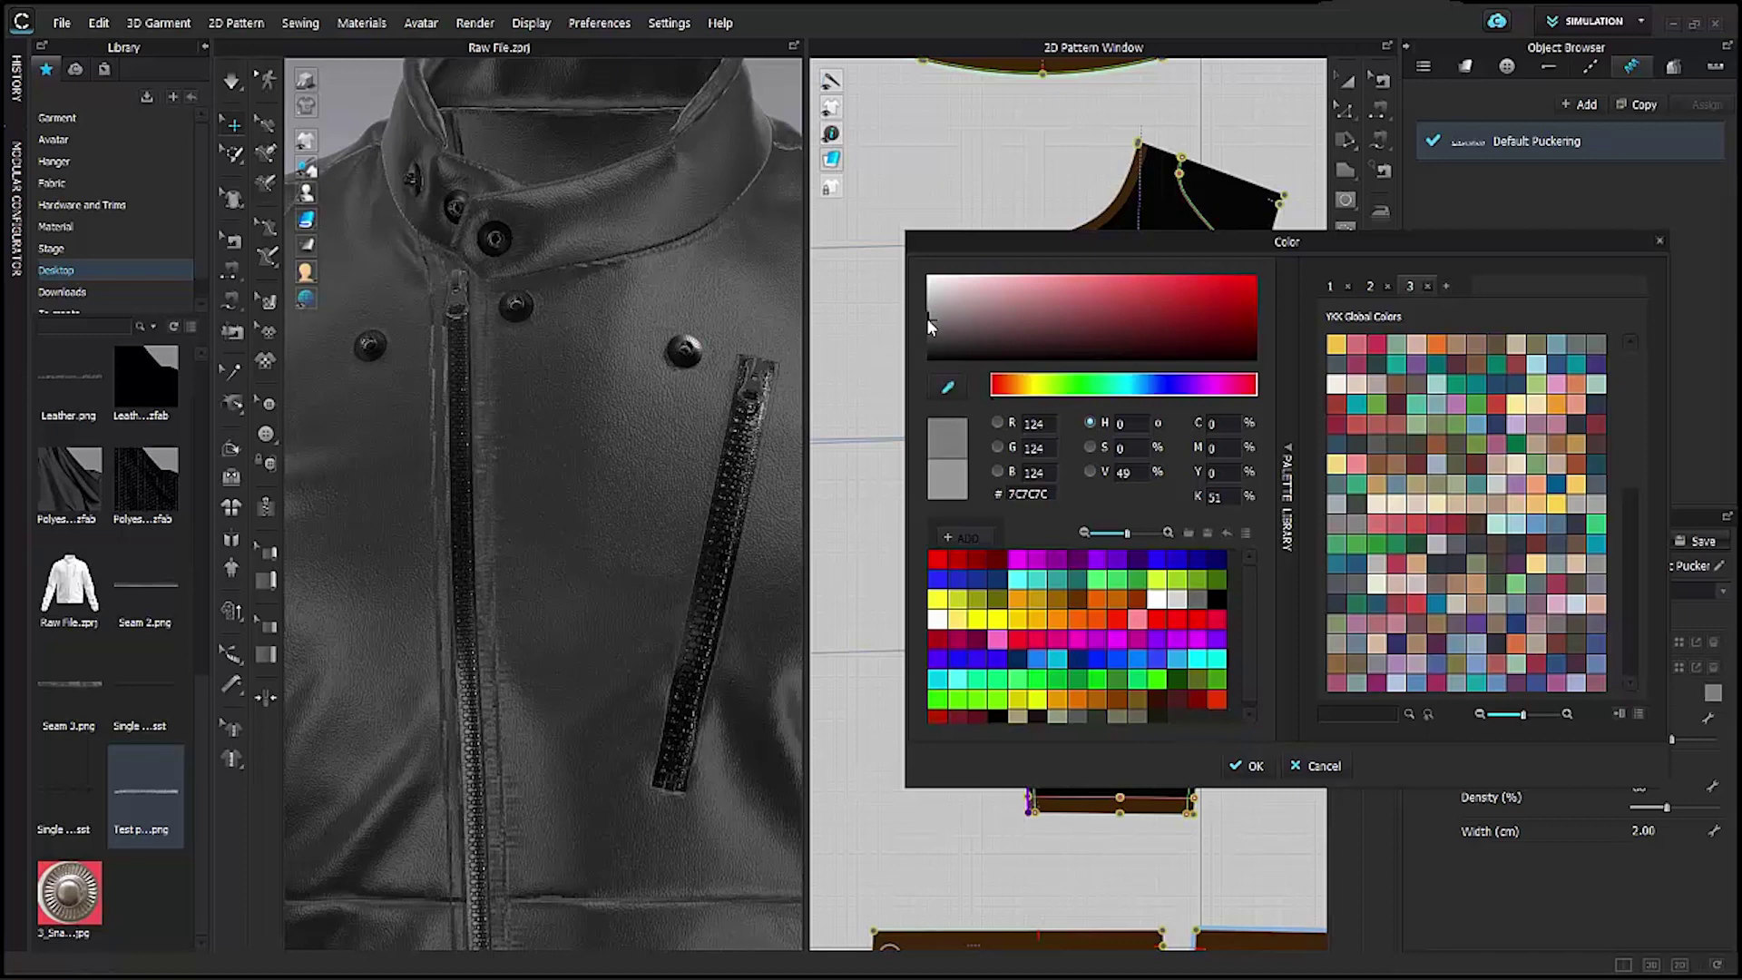
pyautogui.moveTo(929, 326); pyautogui.dragTo(933, 313)
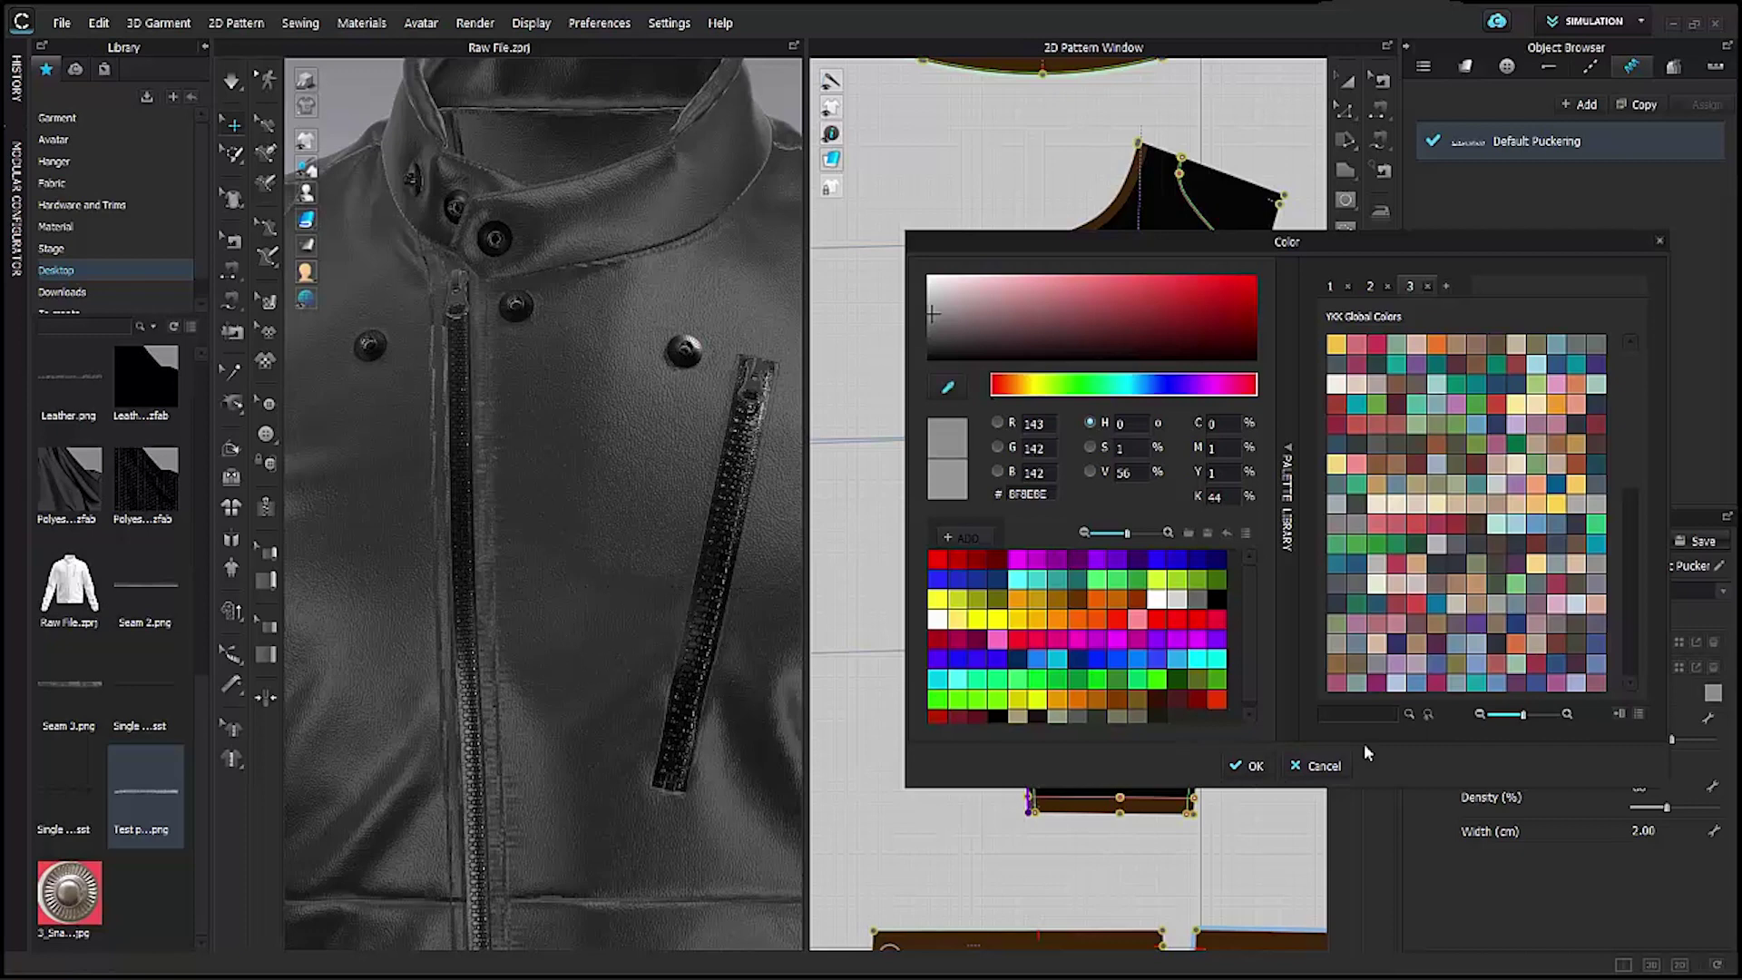
pyautogui.press('Return')
# Examine how the recolored puckering looks along the front zipper, from the collar down to the hem.
pyautogui.scroll(-2, 504, 695)
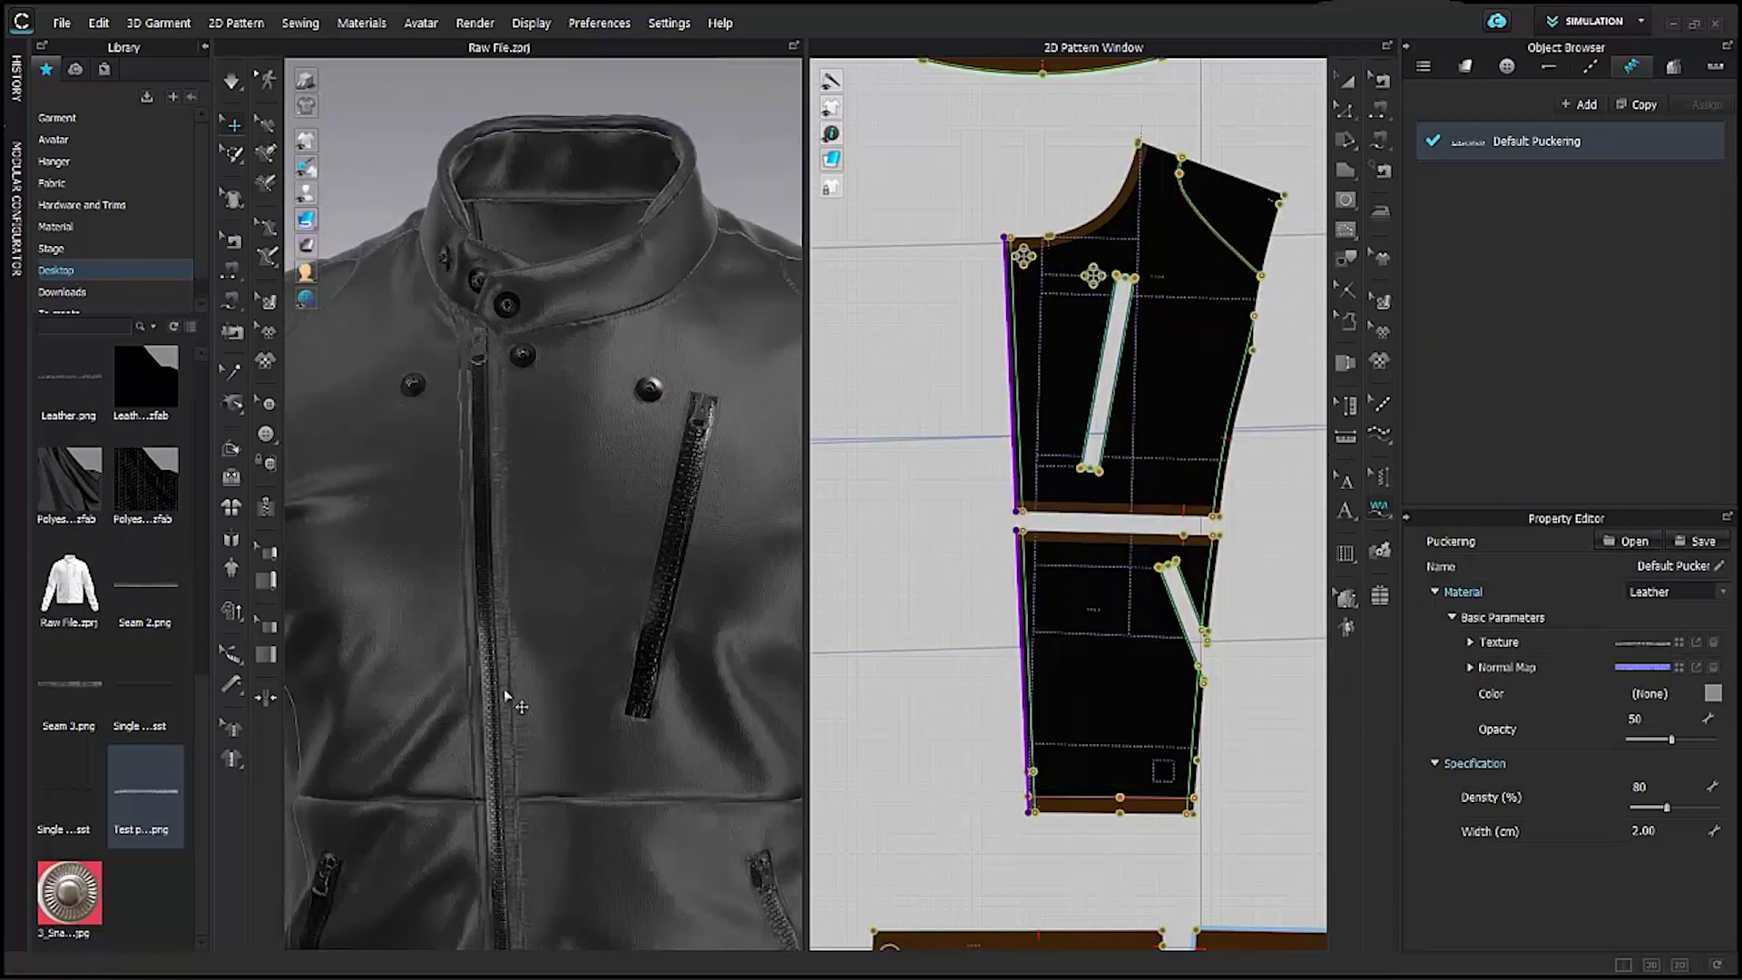
pyautogui.scroll(-2, 504, 695)
pyautogui.moveTo(521, 635); pyautogui.dragTo(559, 303, button='middle')
pyautogui.scroll(-1, 556, 361)
pyautogui.moveTo(563, 393); pyautogui.dragTo(546, 472, button='right')
pyautogui.moveTo(544, 489); pyautogui.dragTo(544, 497, button='middle')
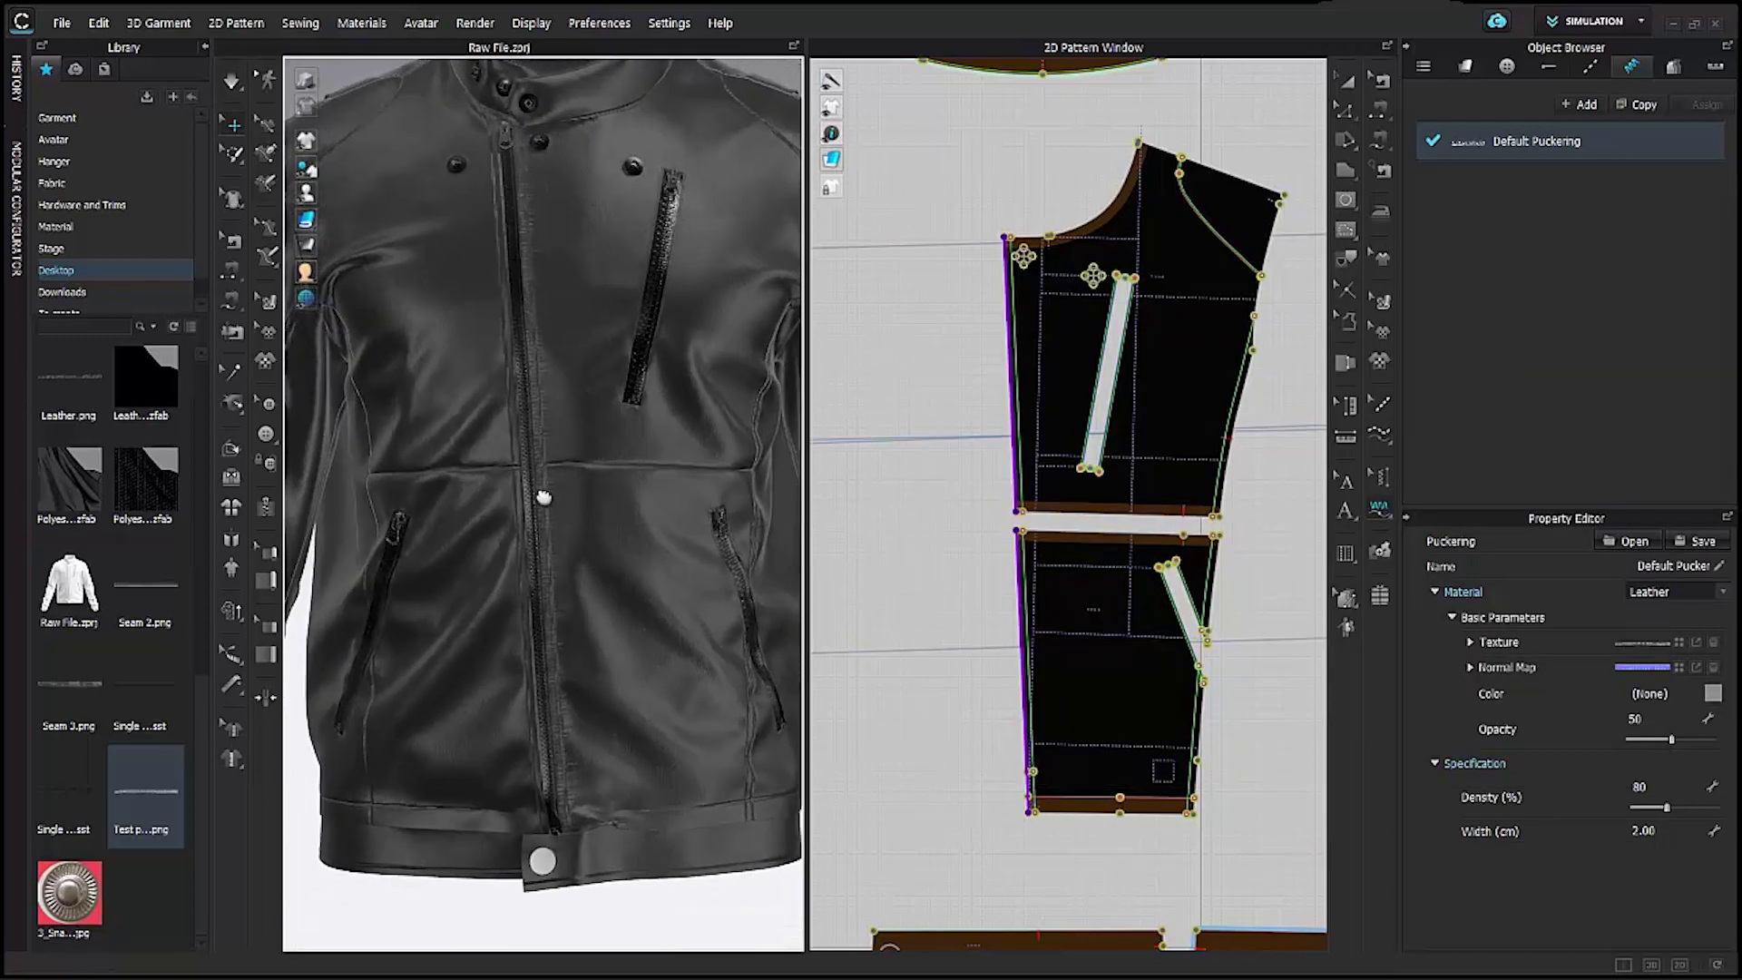
pyautogui.scroll(3, 580, 504)
pyautogui.moveTo(583, 505); pyautogui.dragTo(589, 605, button='right')
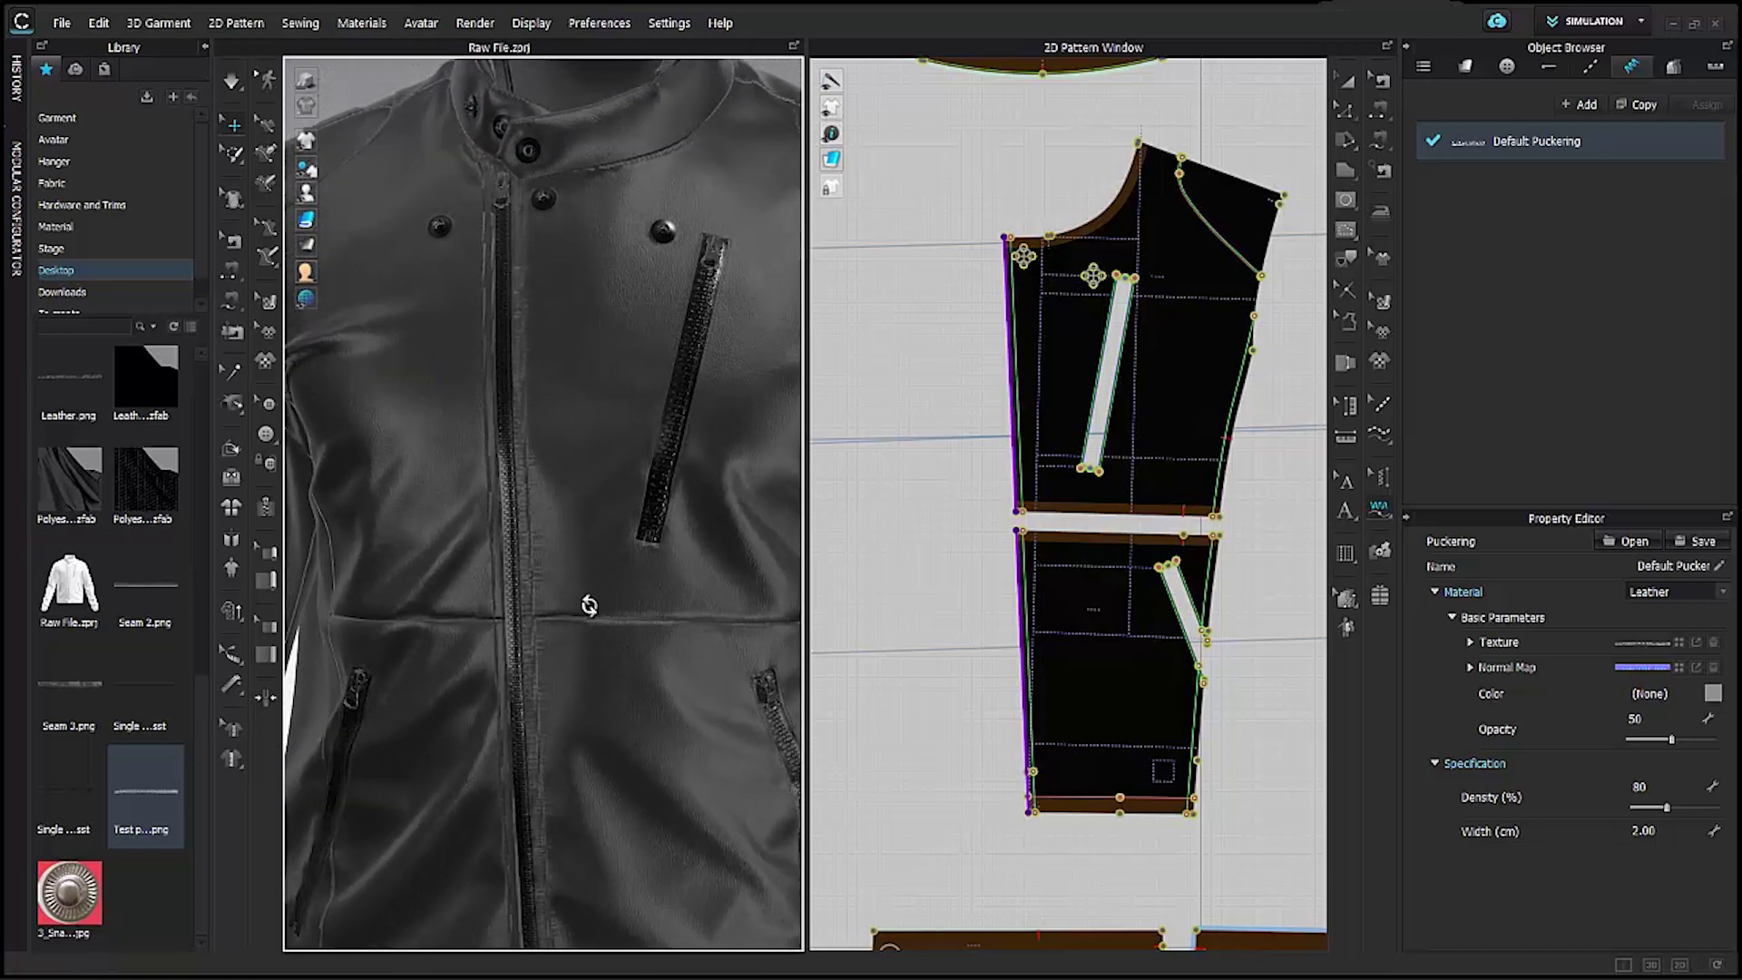
pyautogui.scroll(4, 622, 591)
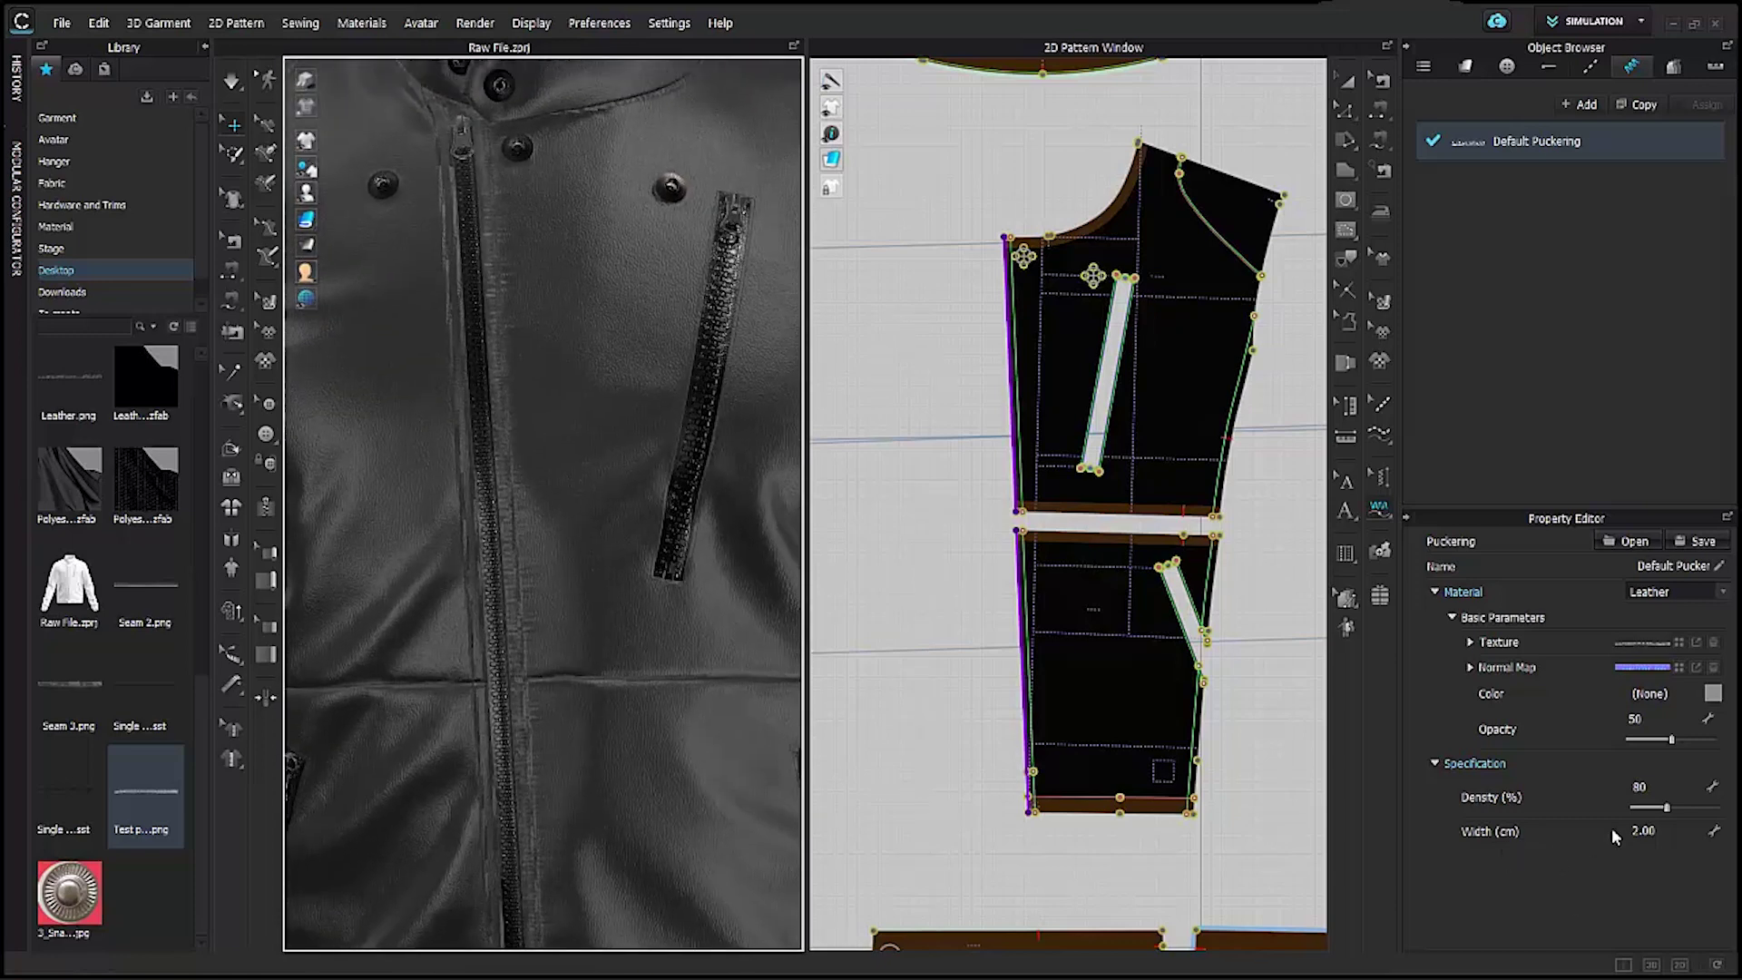
# Set the Default Puckering width to 1 cm.
pyautogui.click(1667, 831)
pyautogui.write('1')
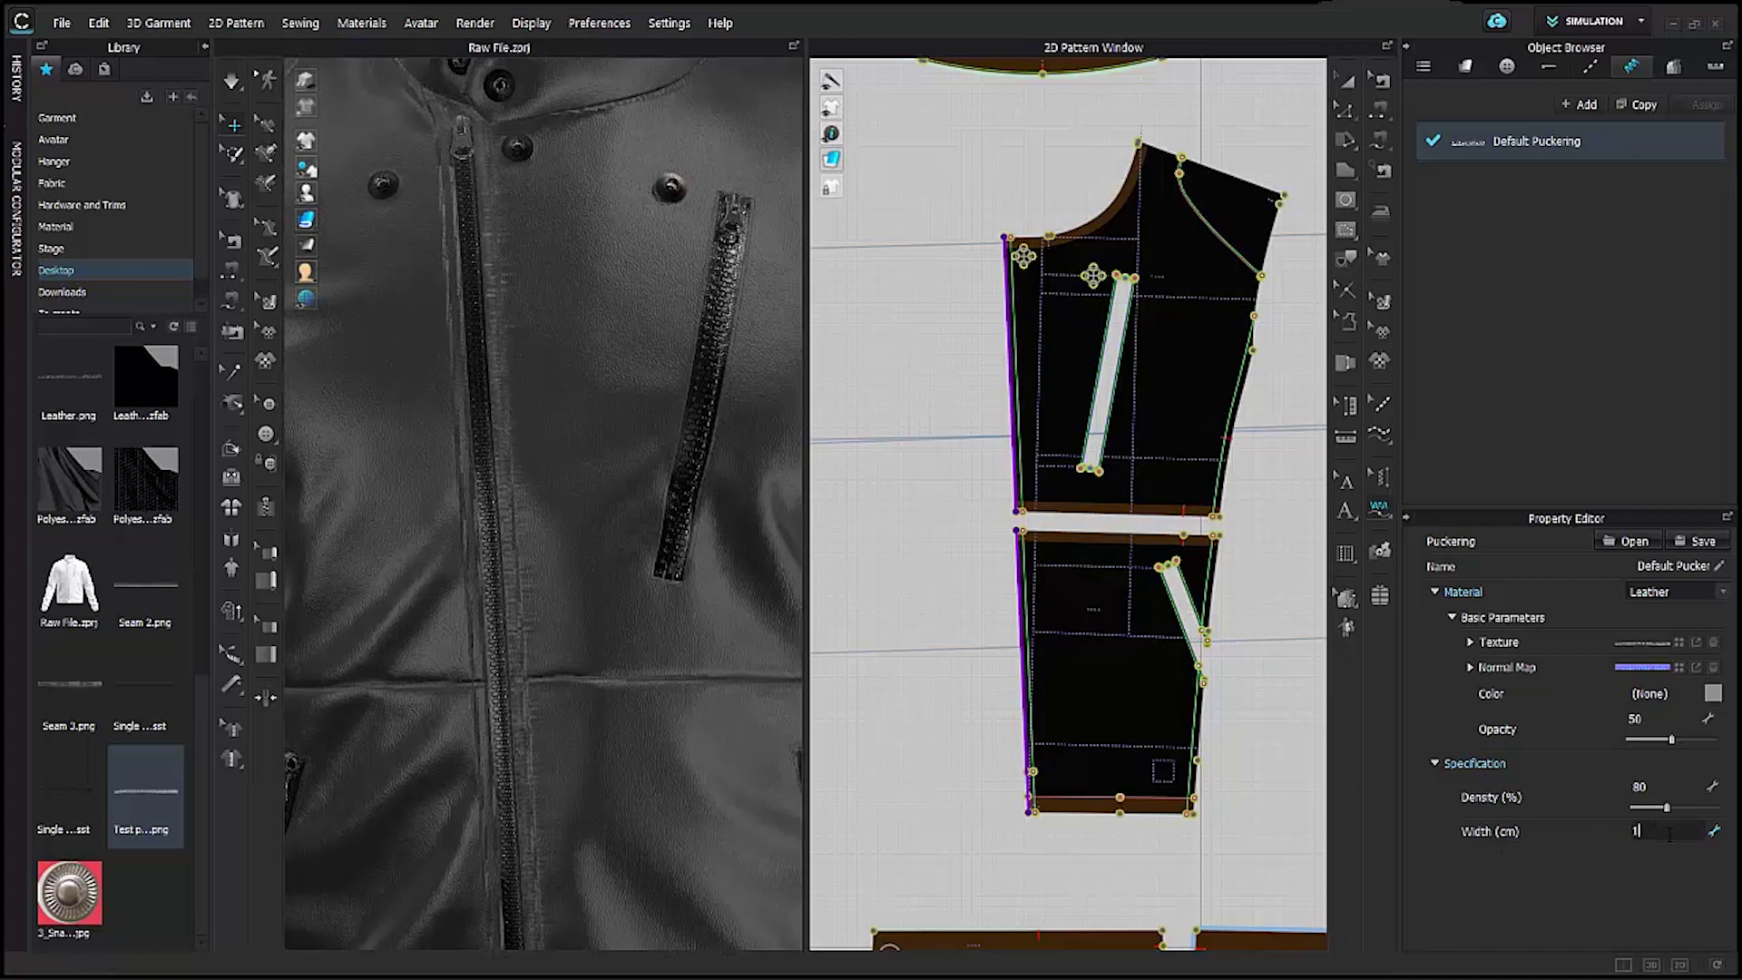
pyautogui.press('Return')
# Add puckering along the zipper edge of the opposite front, covering the upper panel and the lower panel down to the hem.
pyautogui.scroll(-2, 635, 744)
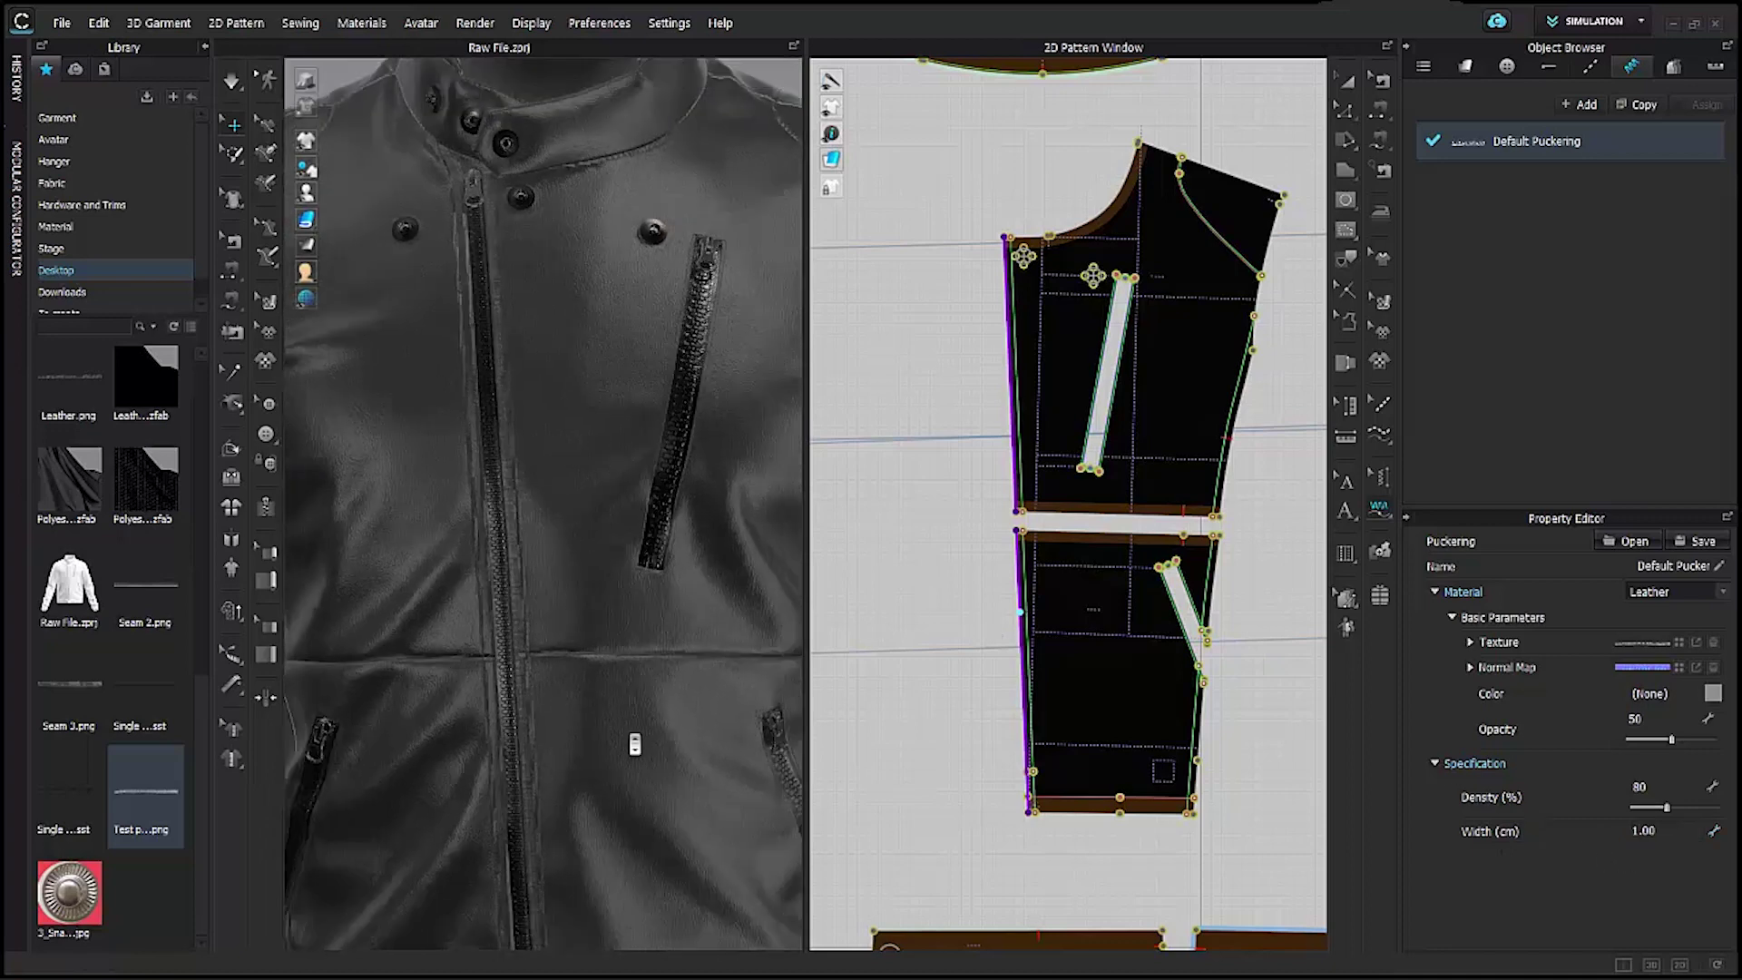
pyautogui.scroll(-2, 635, 744)
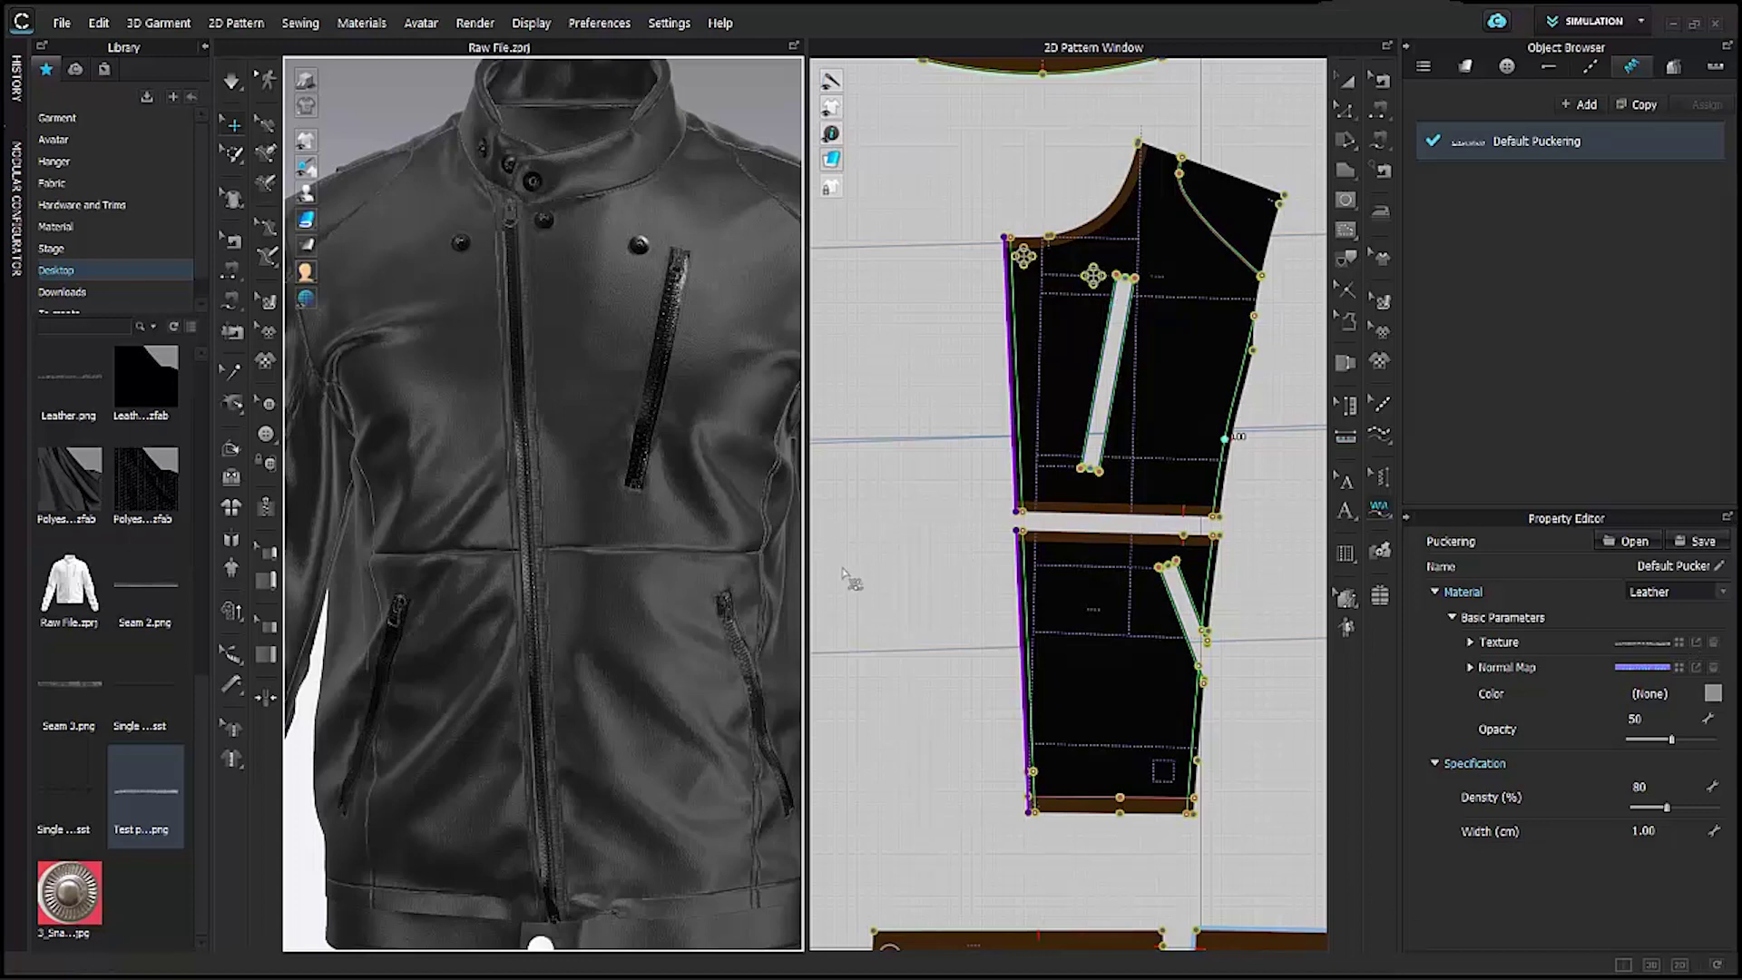
pyautogui.scroll(-2, 923, 574)
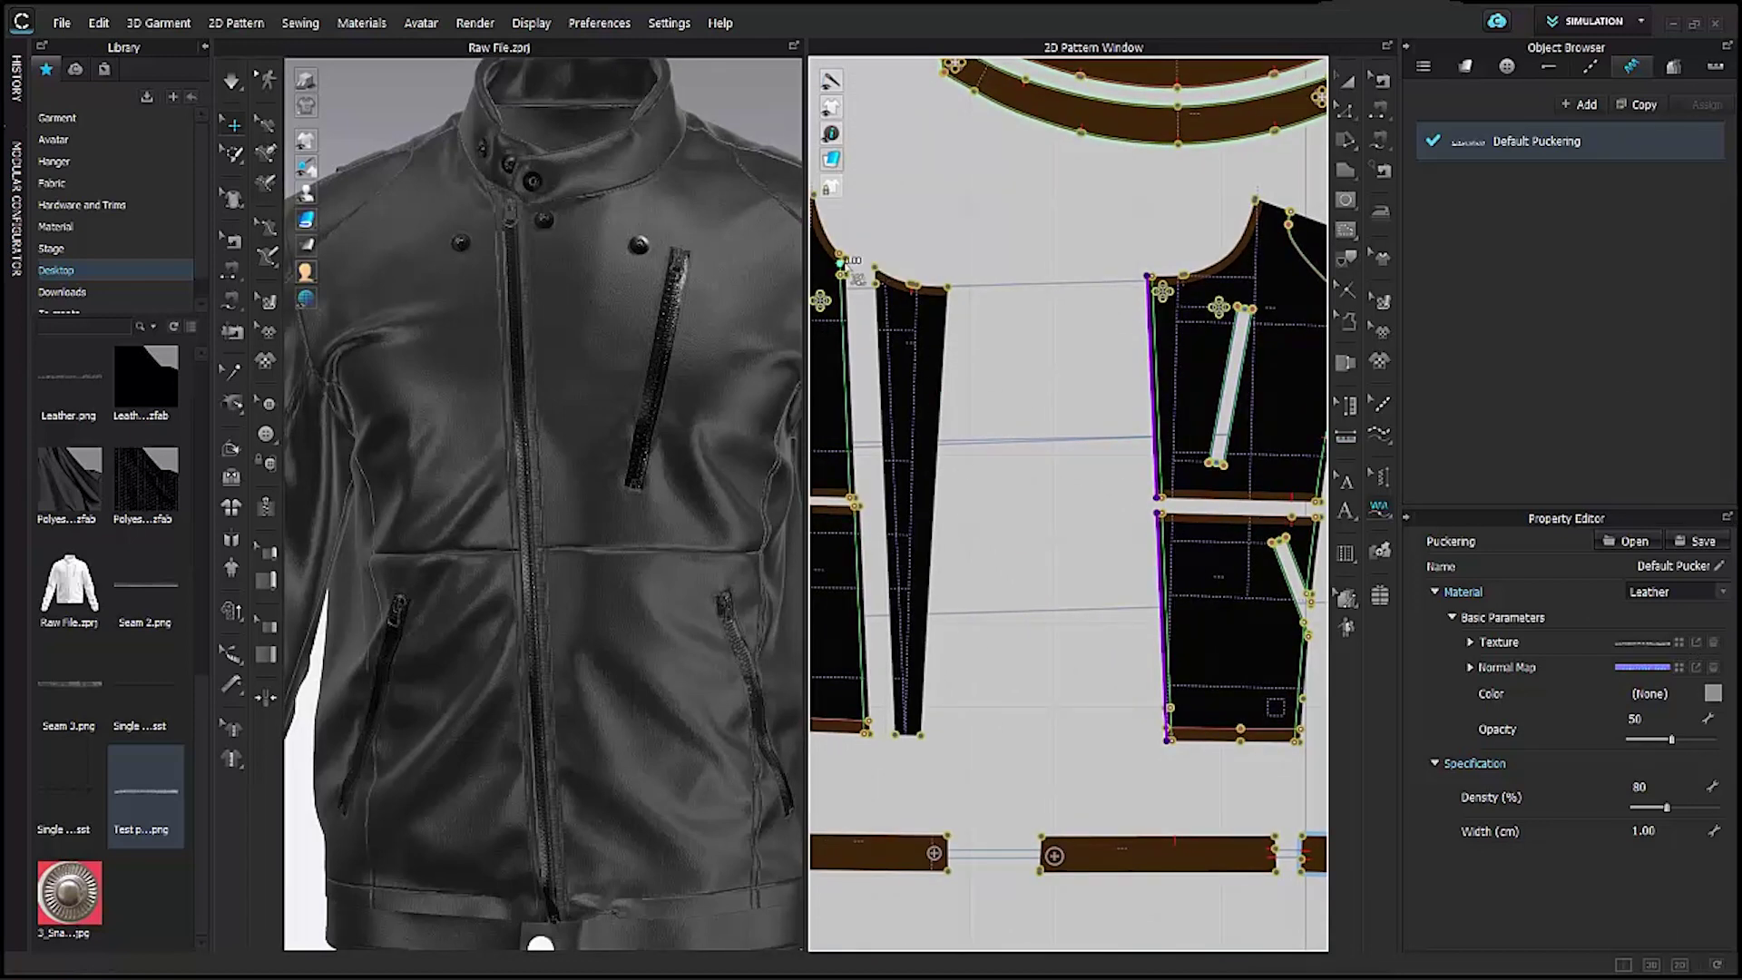
pyautogui.click(844, 259)
pyautogui.click(855, 497)
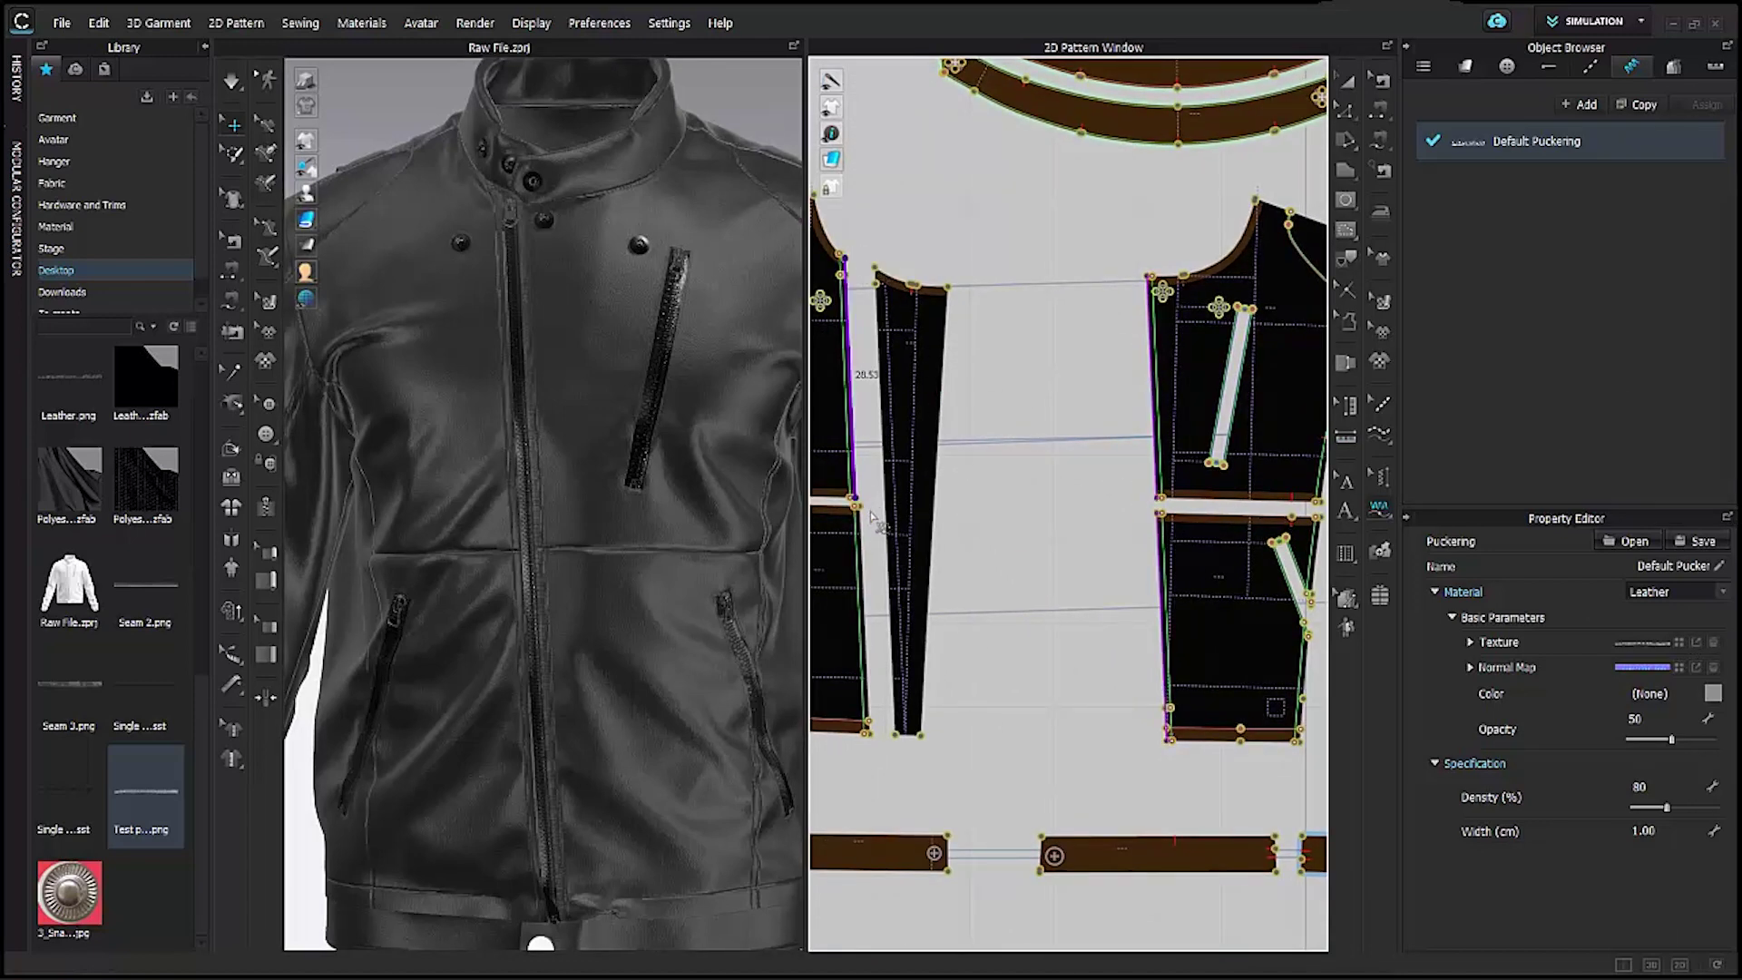
pyautogui.click(871, 516)
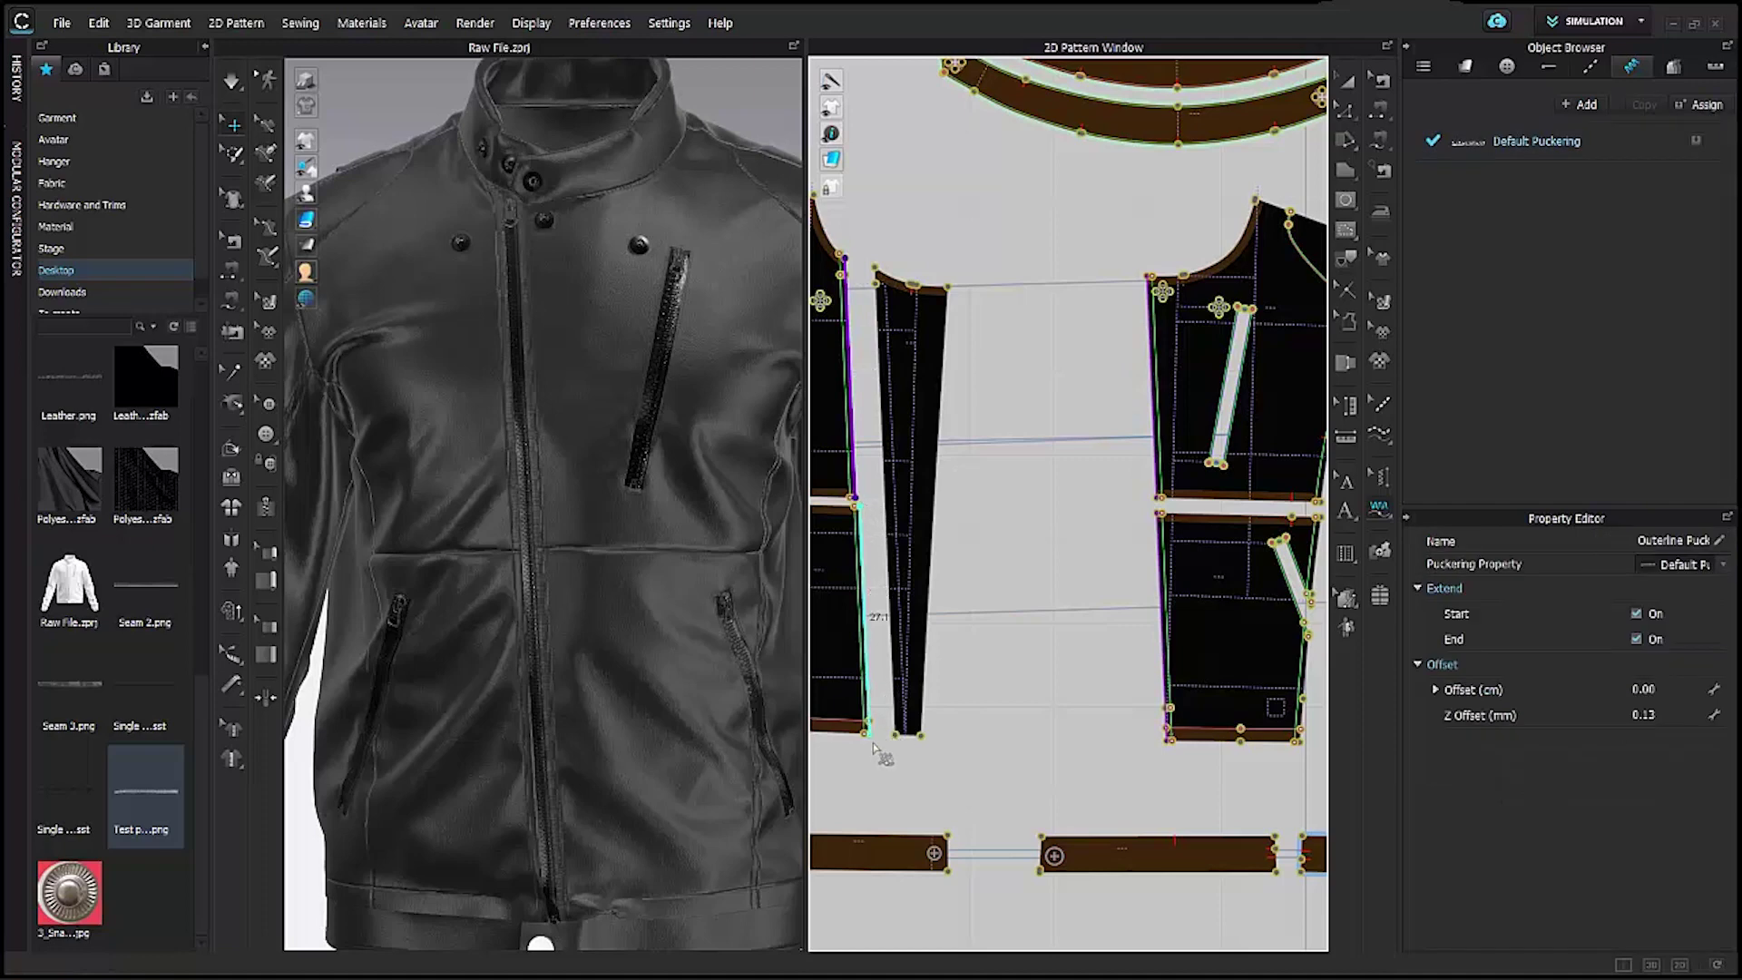